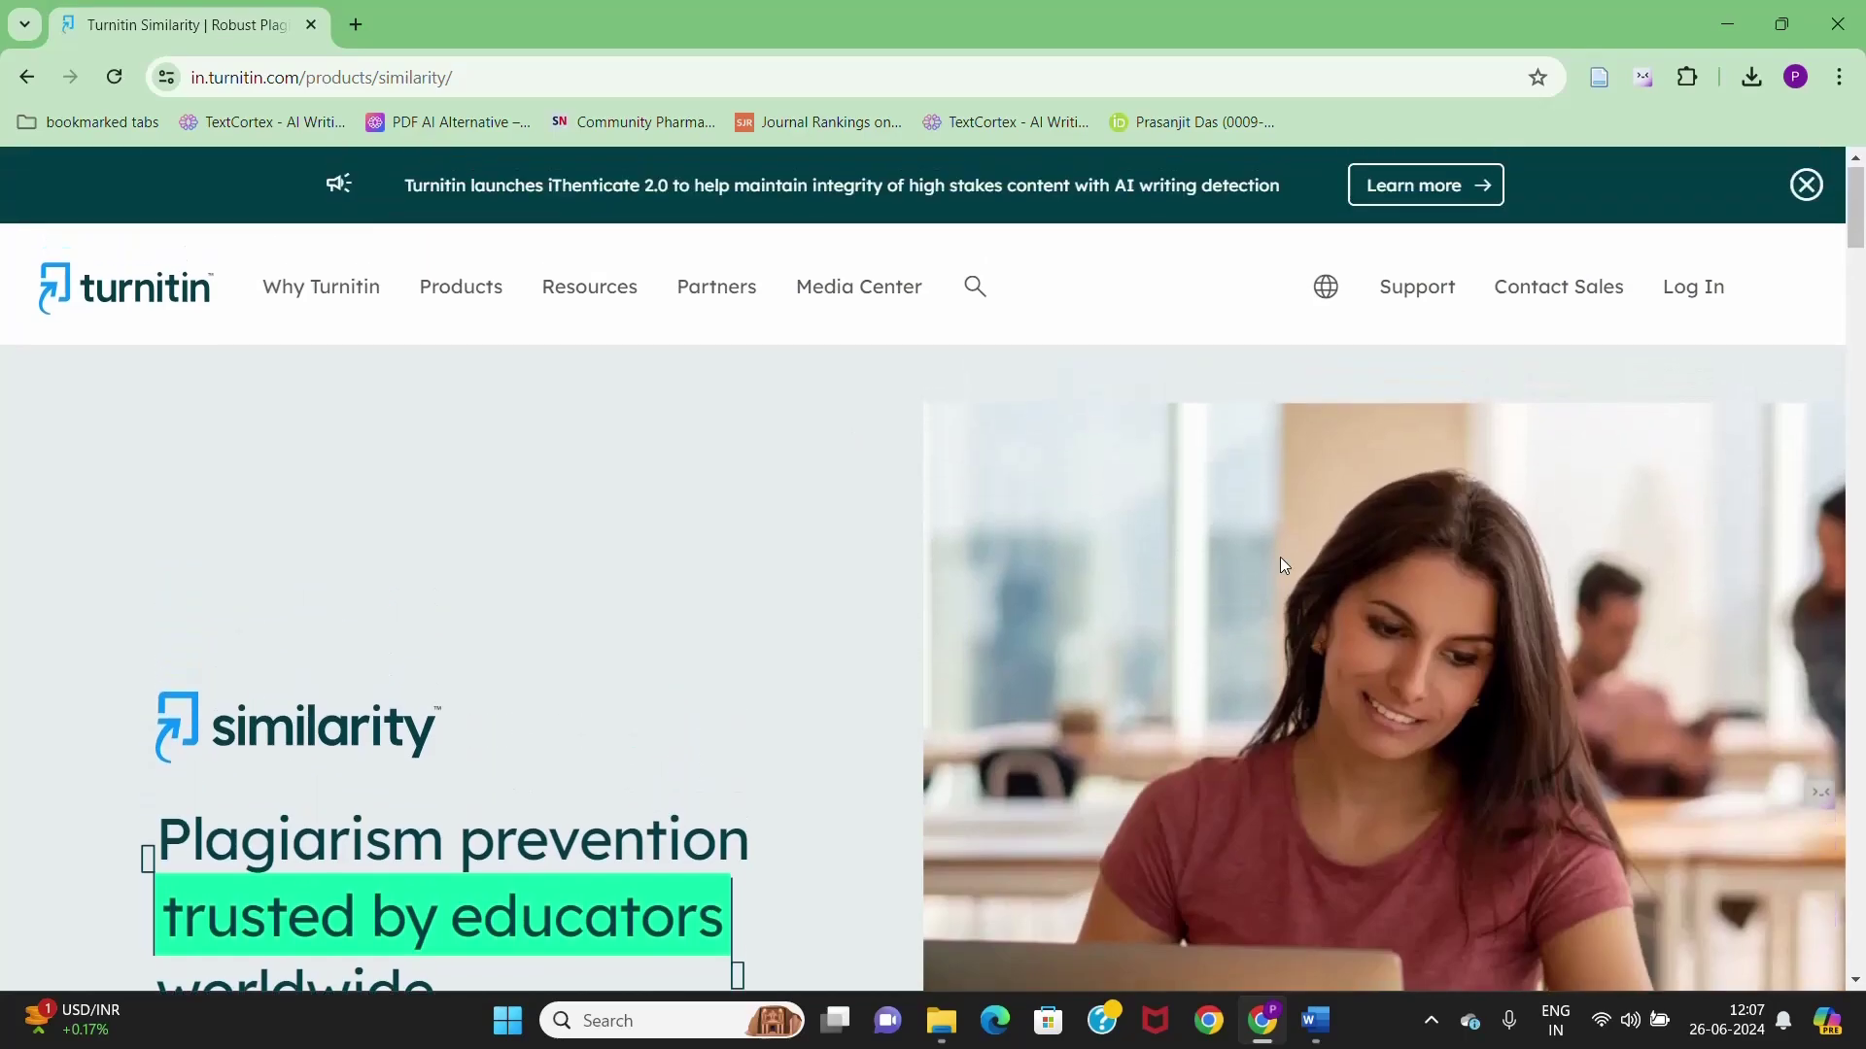
# - Sign in to the Turnitin instructor account with its e-mail address and password
pyautogui.click(1712, 293)
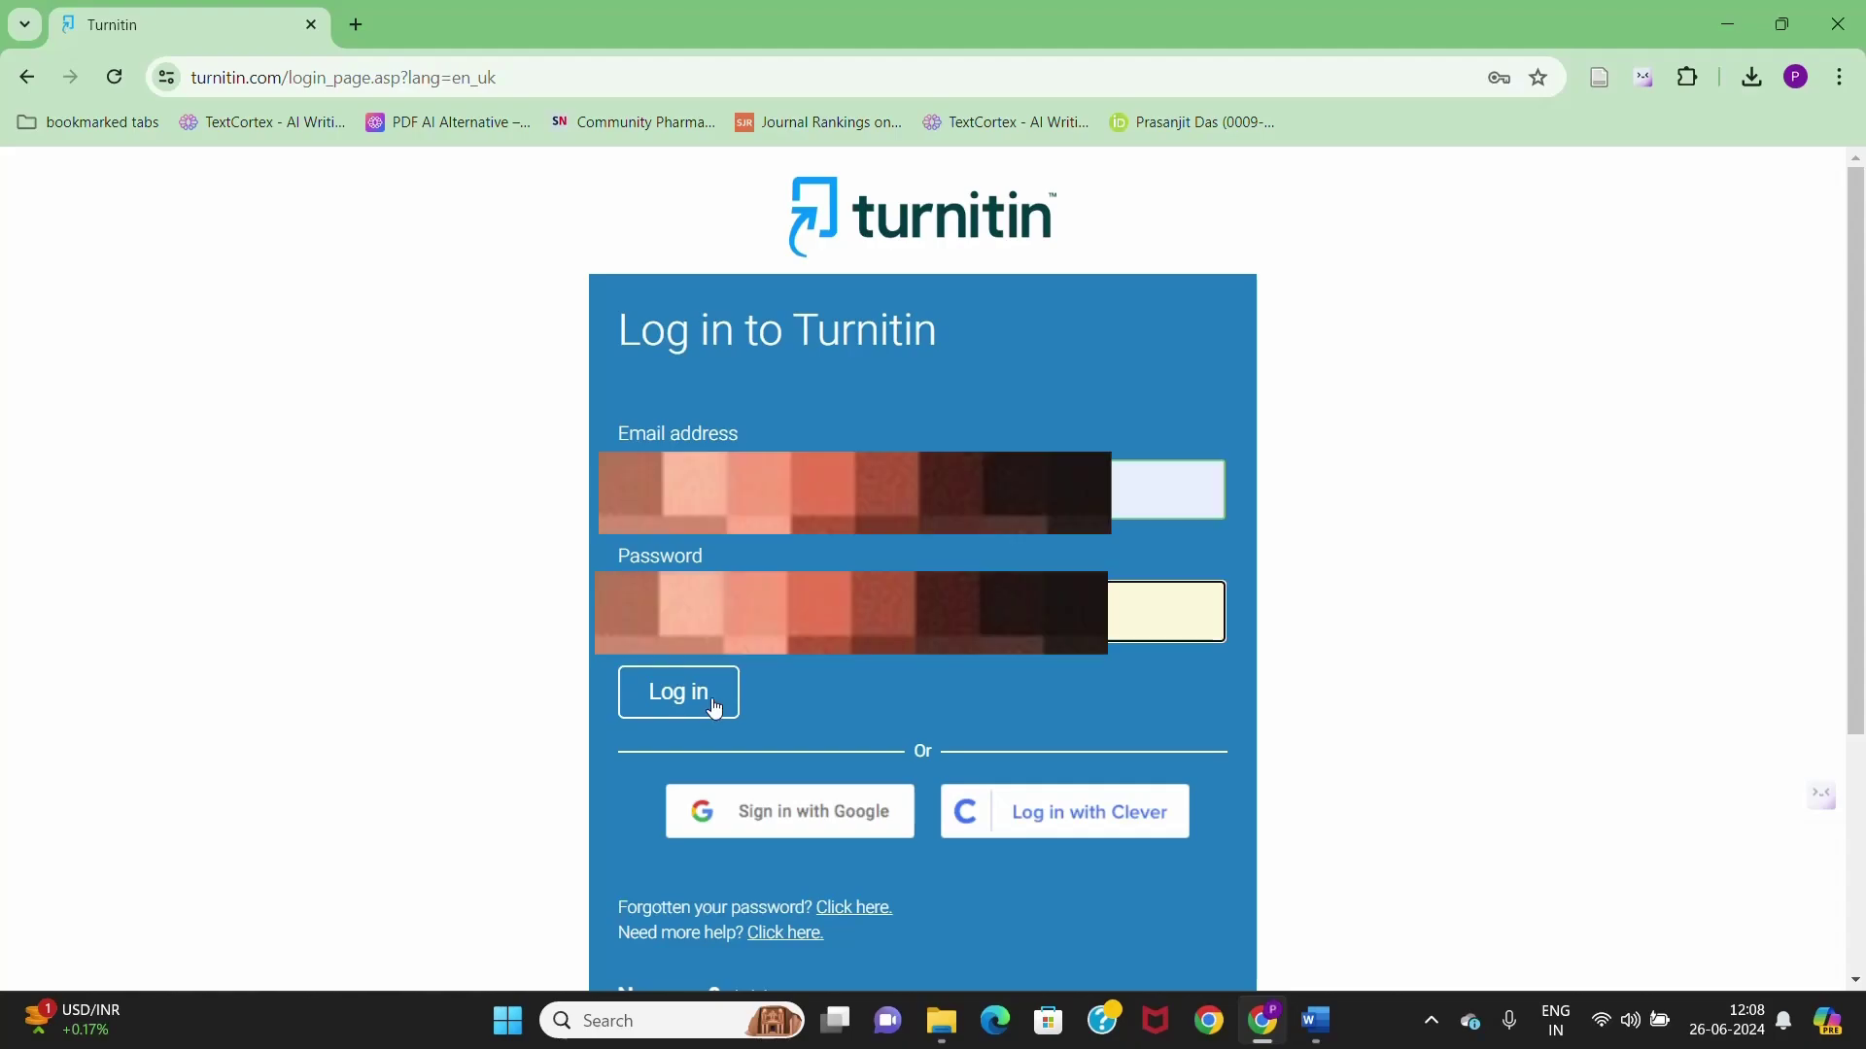
pyautogui.click(716, 710)
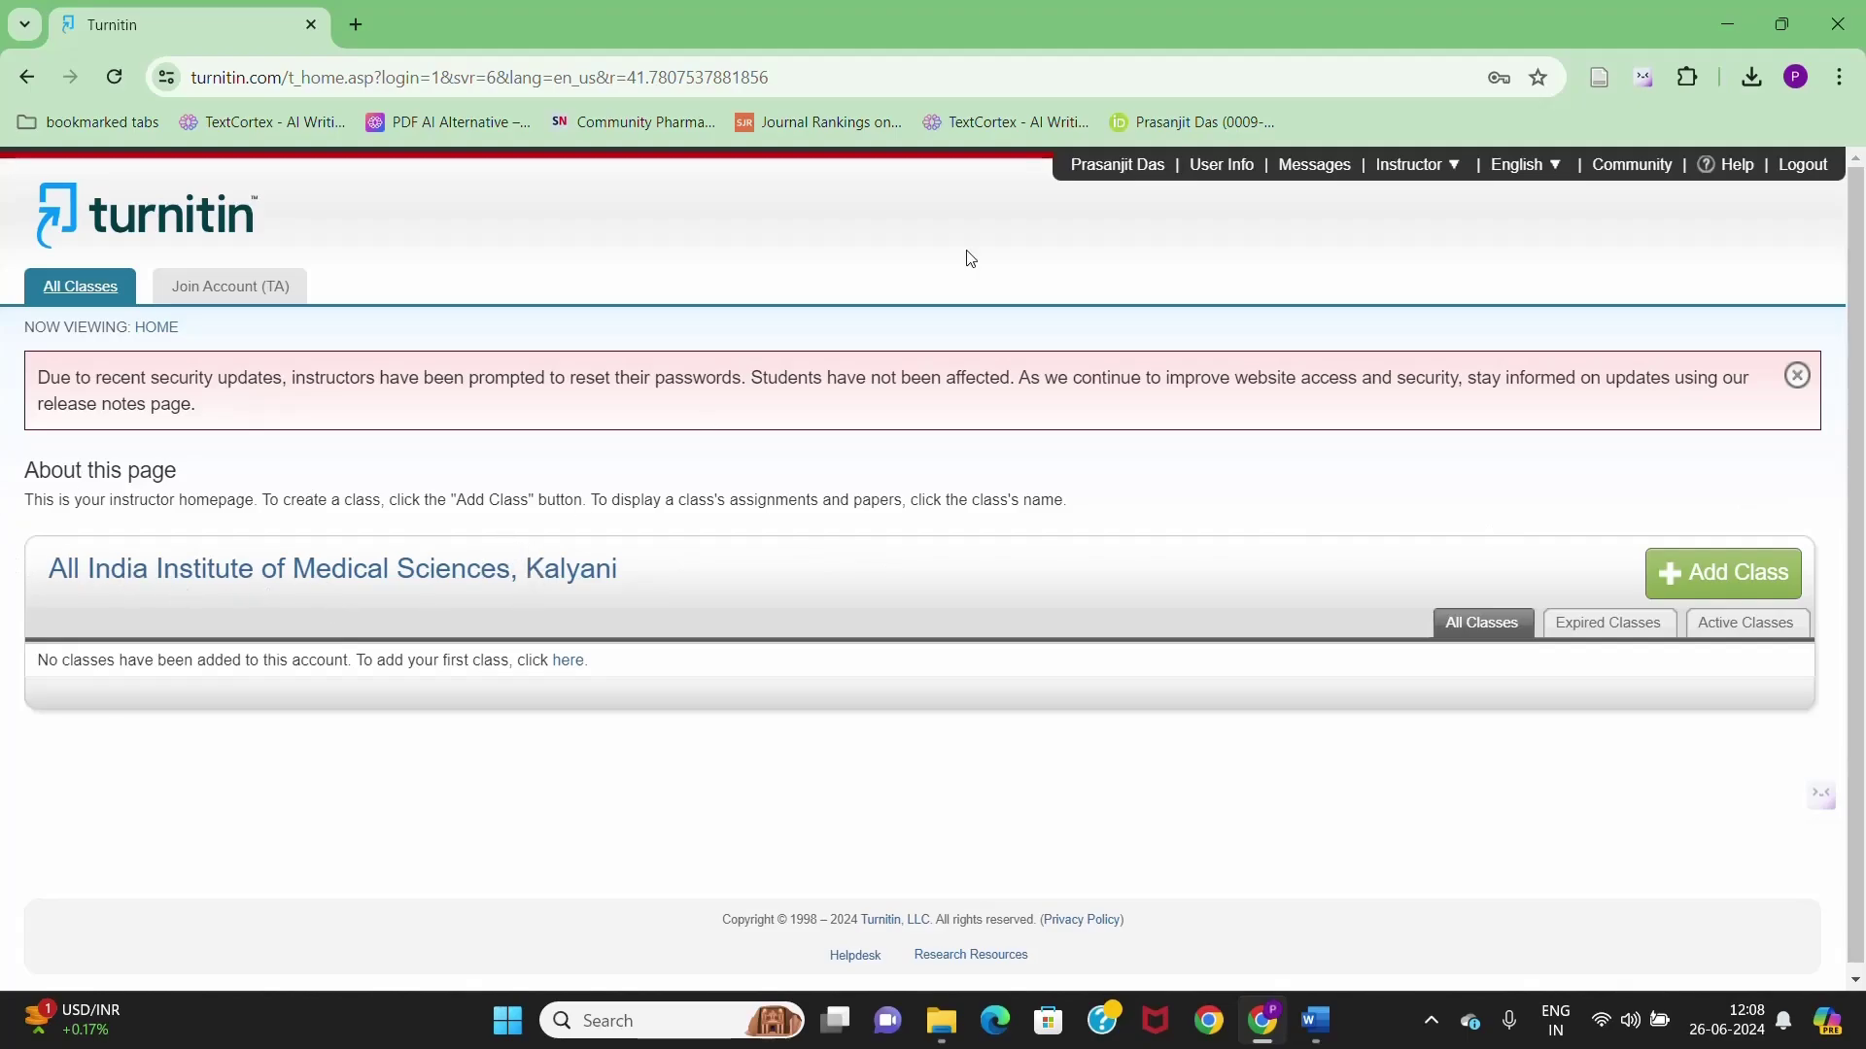
pyautogui.click(1423, 171)
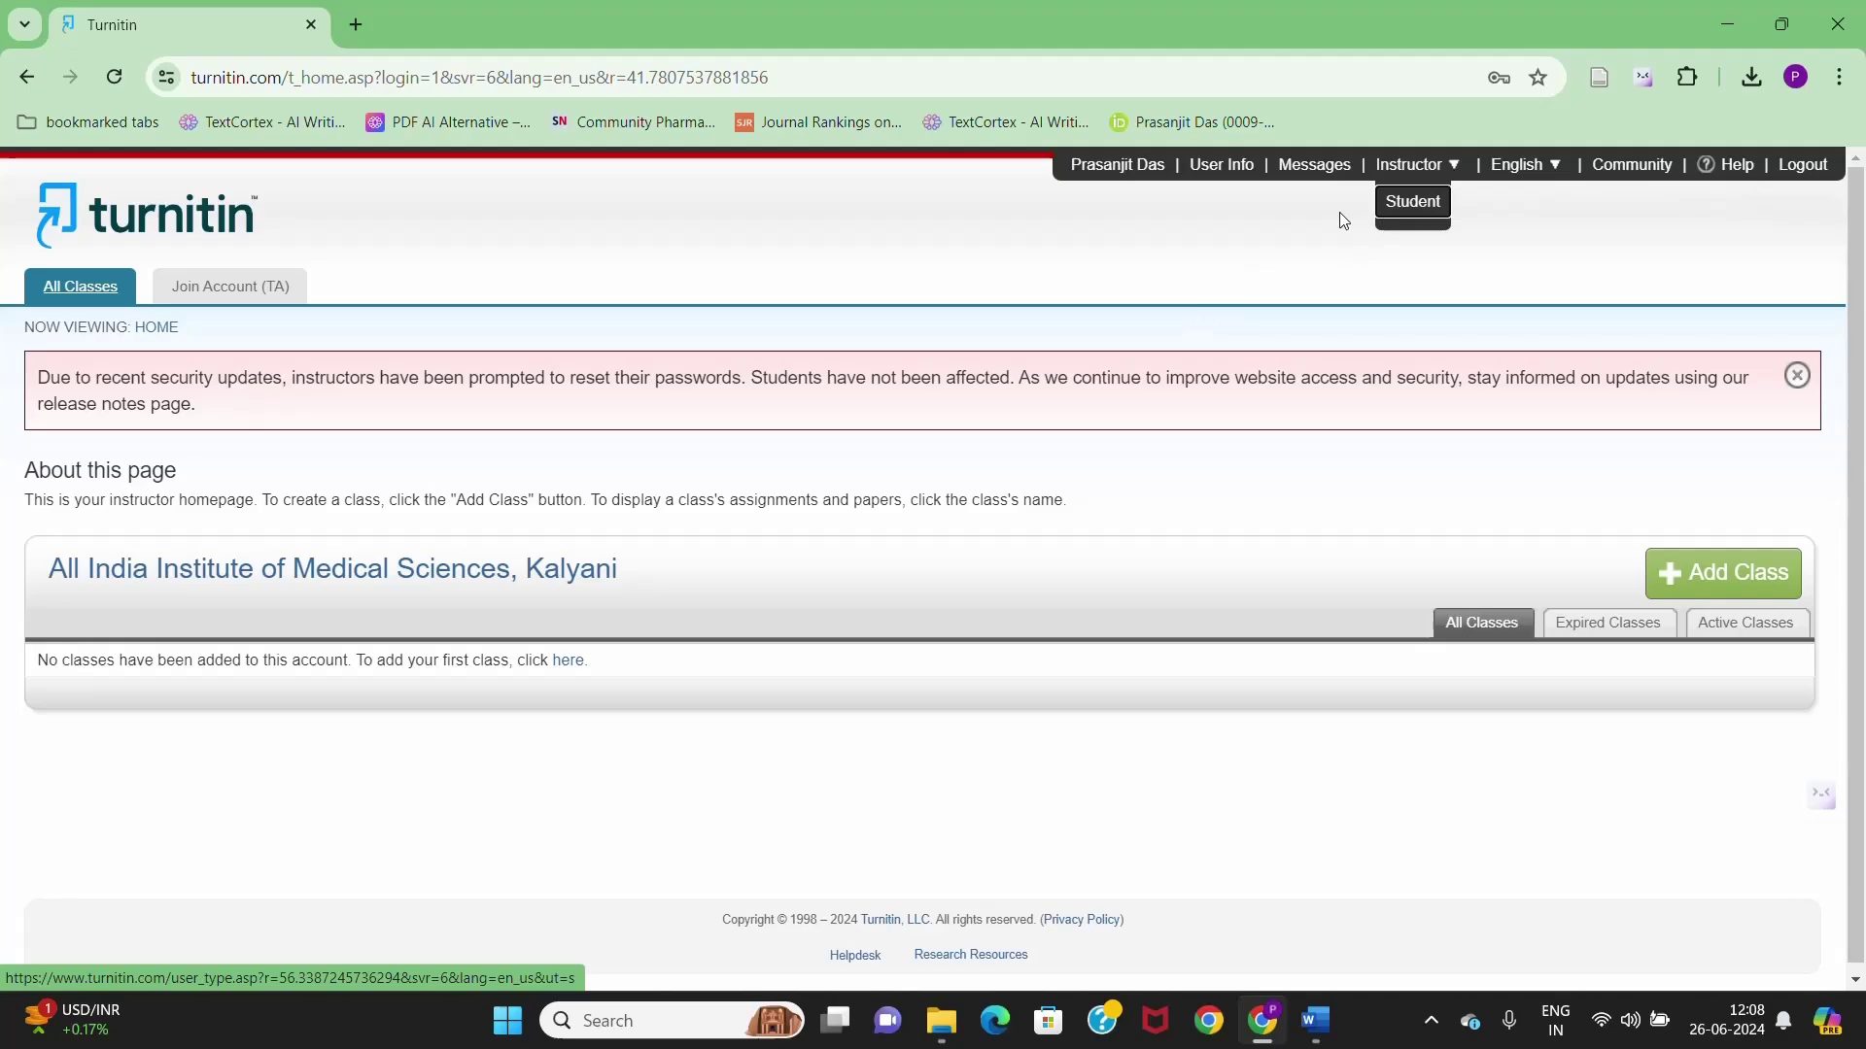
pyautogui.click(1407, 167)
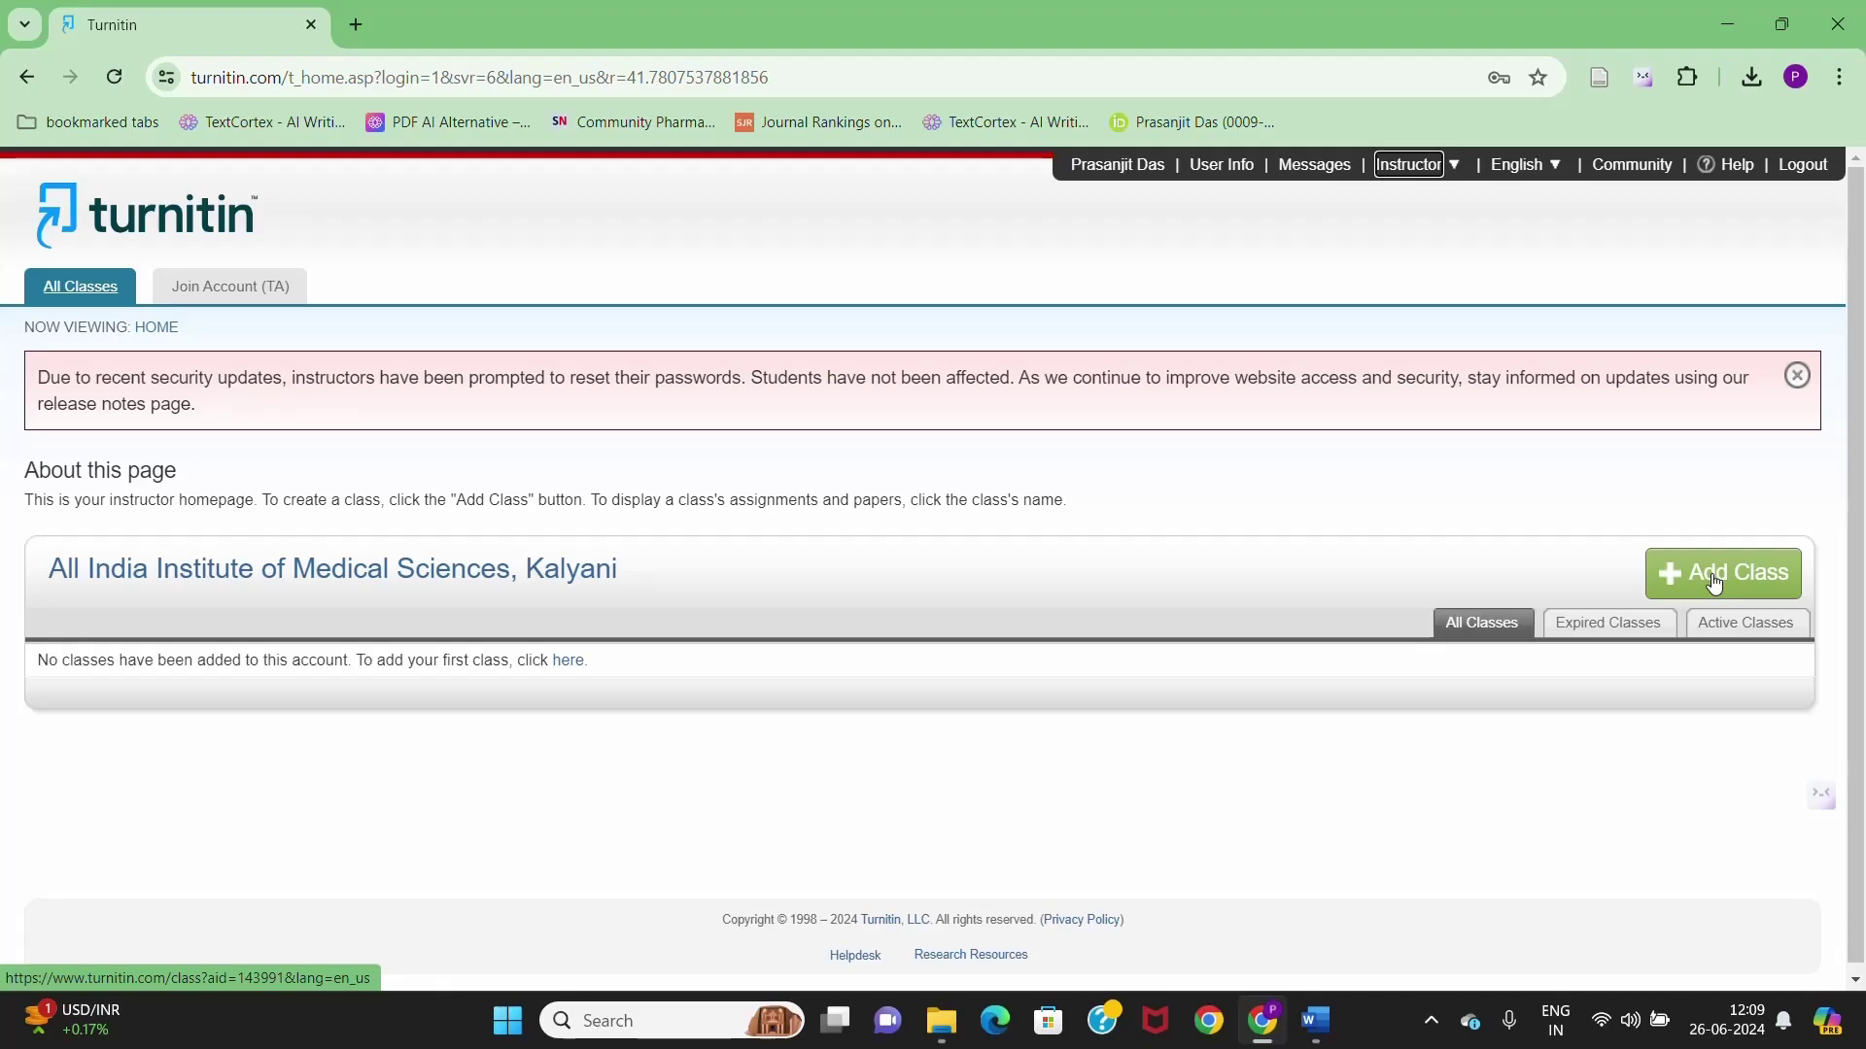
# - Start a new class named 'anemia project' and give it an enrollment key
pyautogui.click(1713, 582)
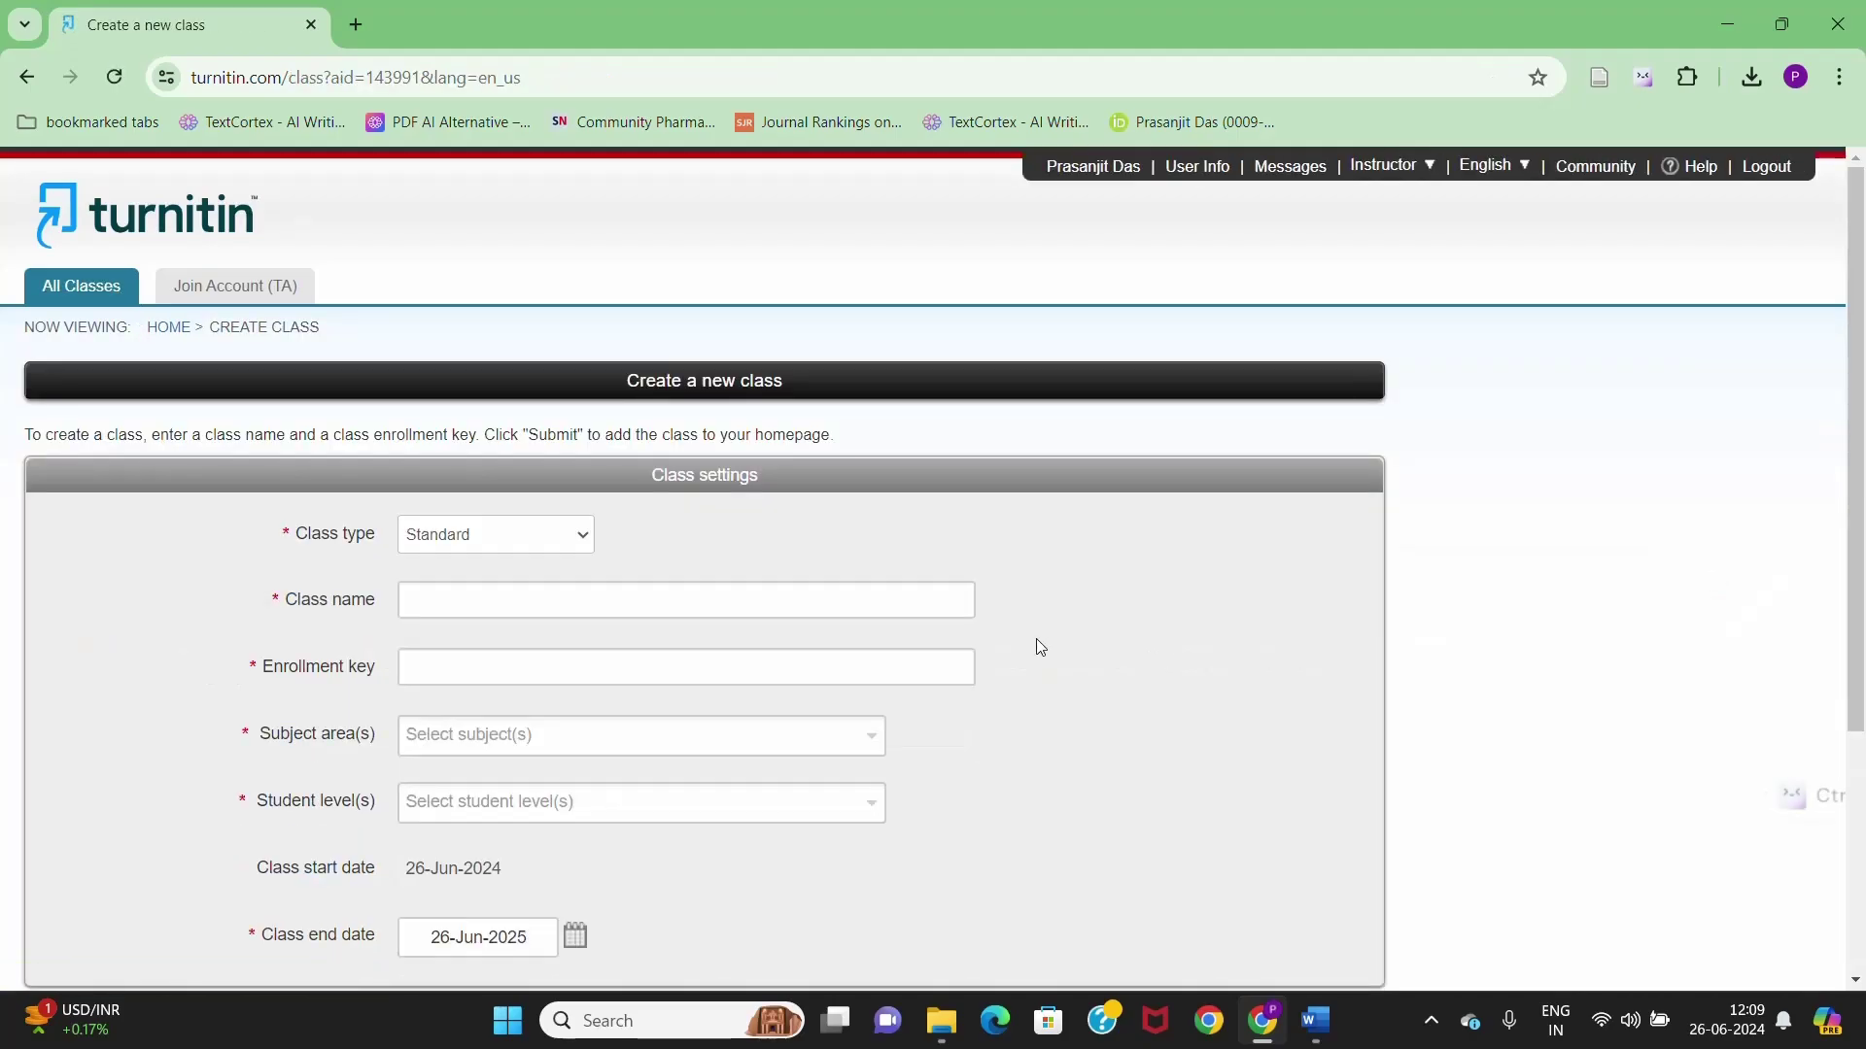
pyautogui.scroll(-2, 665, 389)
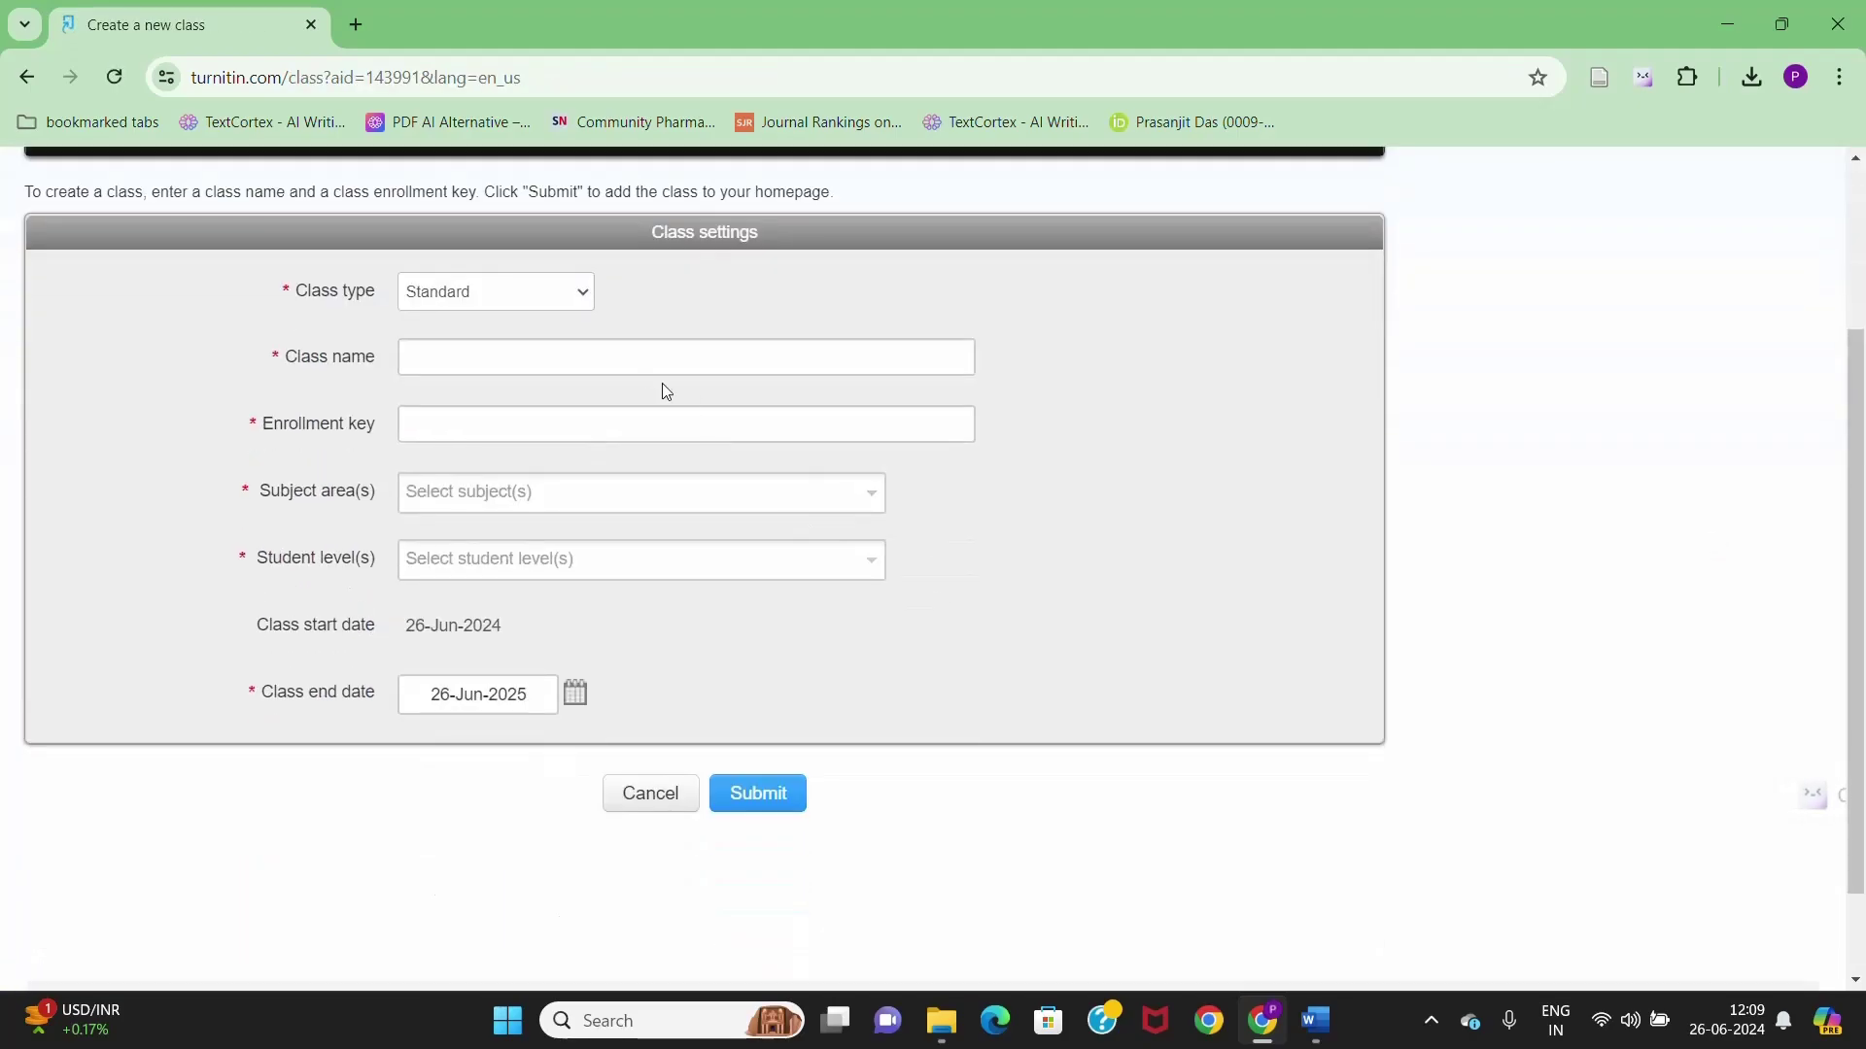
pyautogui.click(456, 363)
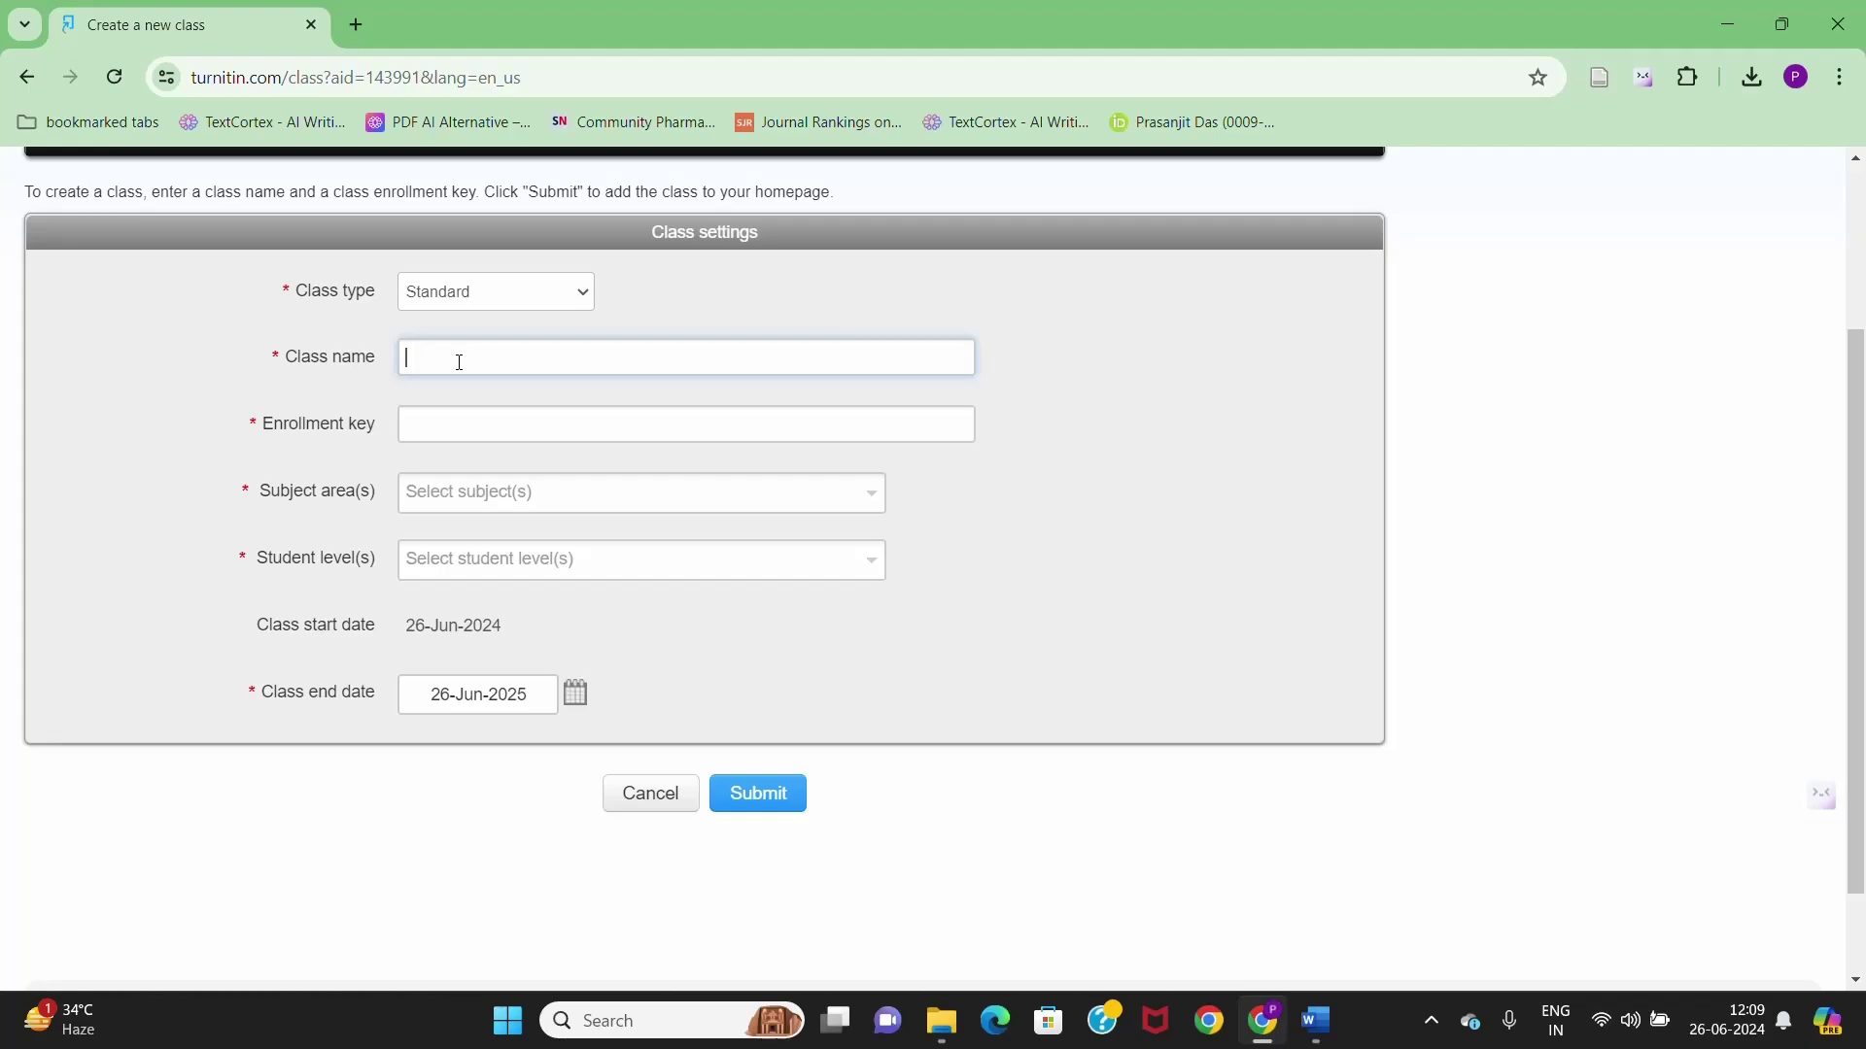
pyautogui.write('anemia project')
pyautogui.click(473, 429)
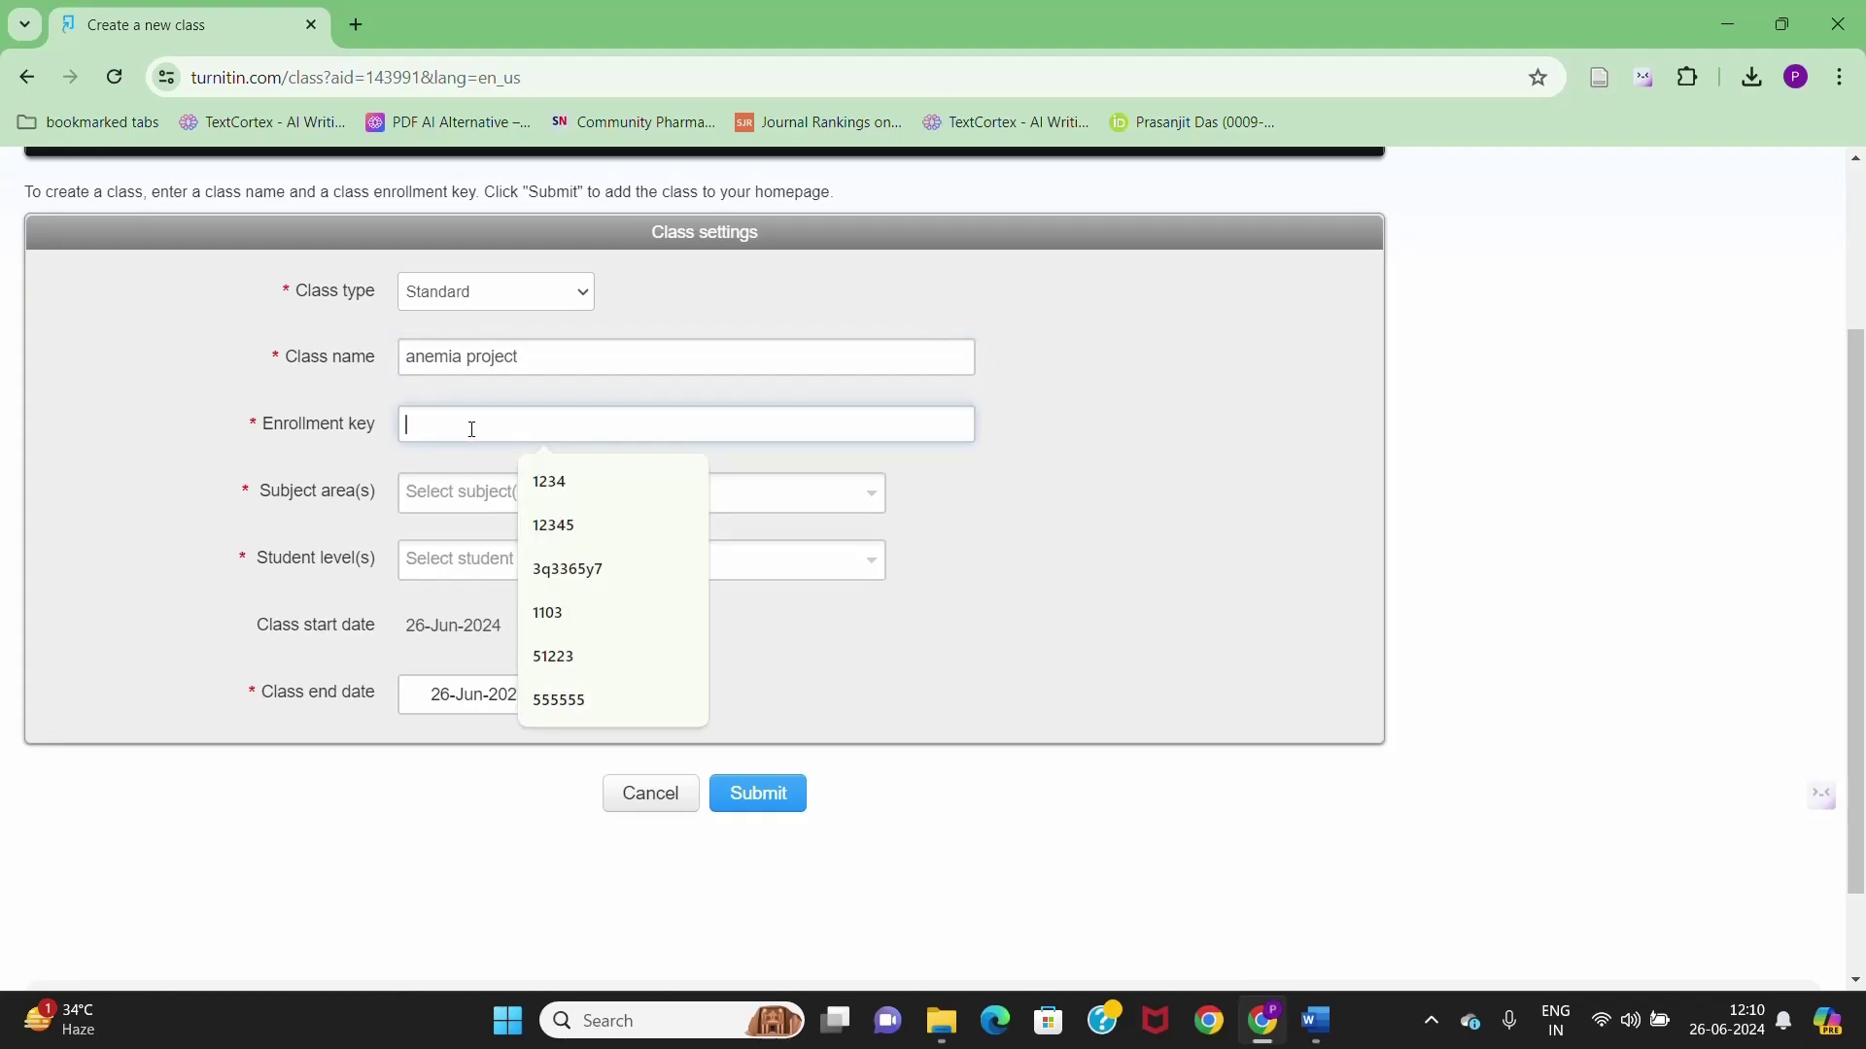
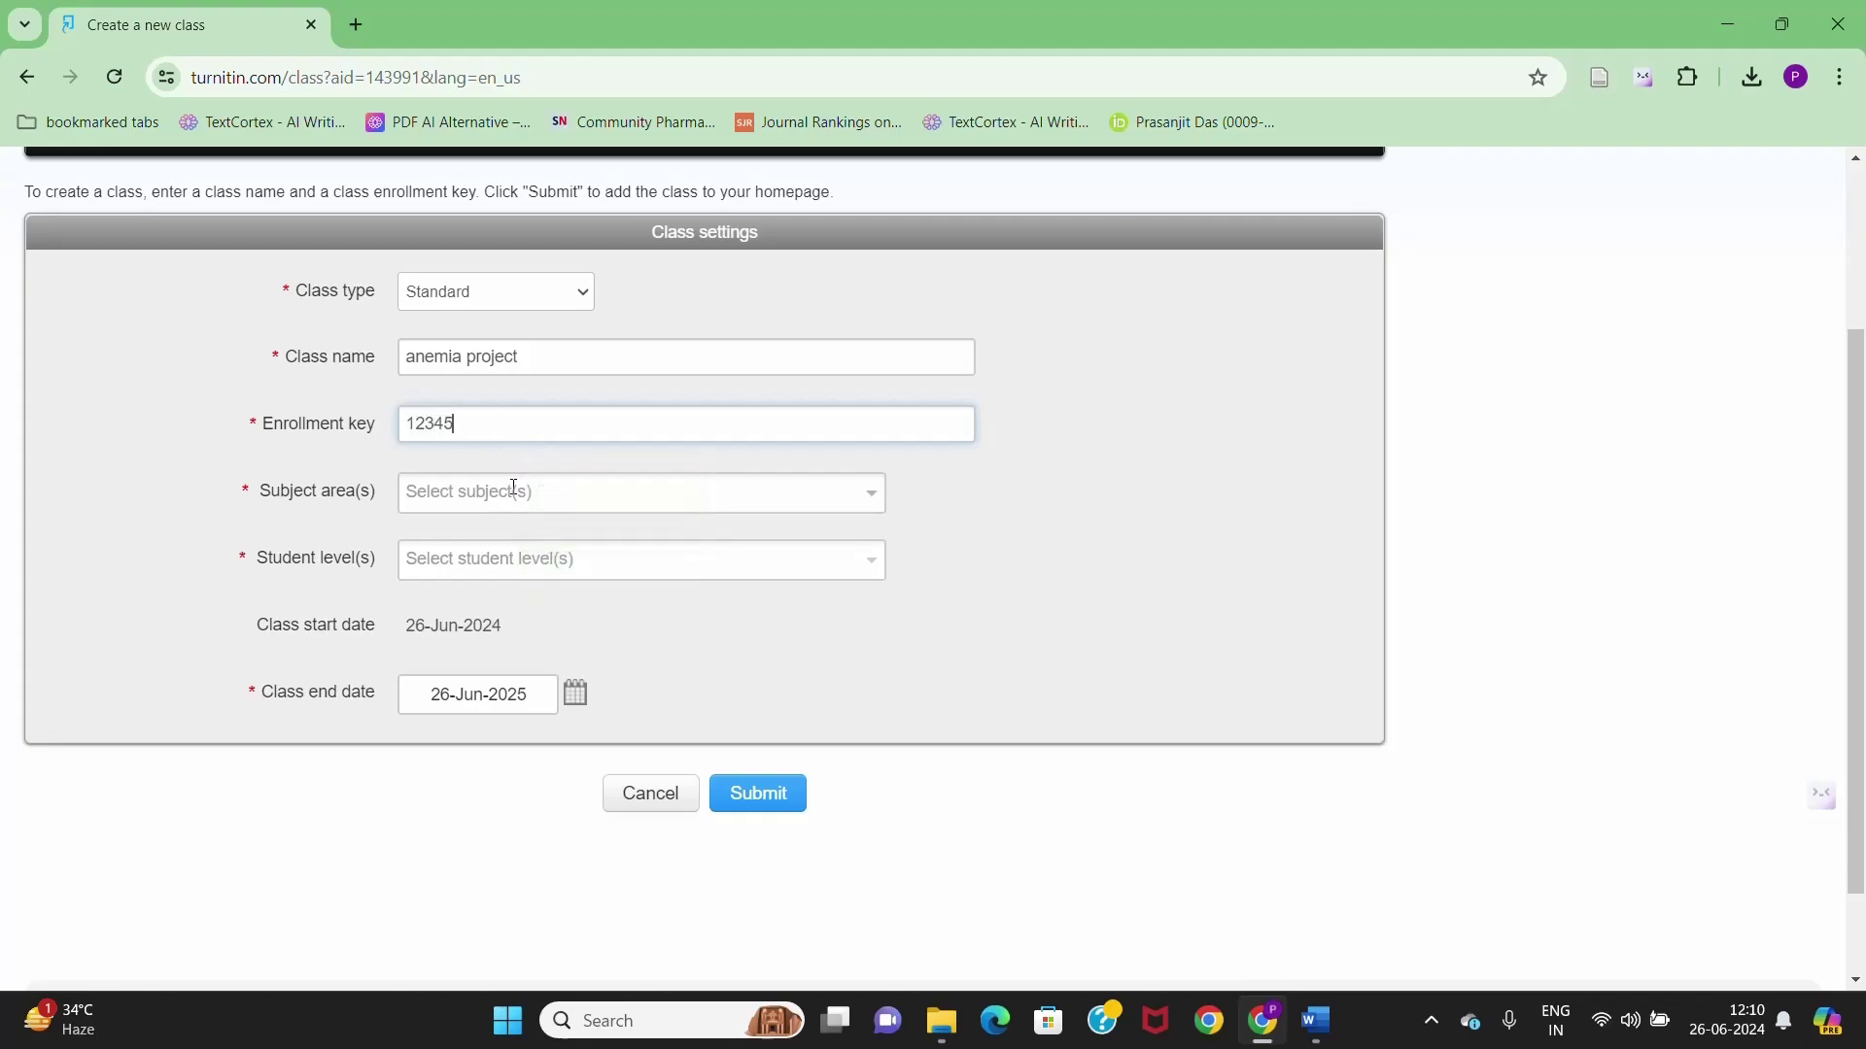
# - Set subject to Medical/Nursing/Health Sciences and student level to Postgraduate, then submit the class
pyautogui.click(431, 492)
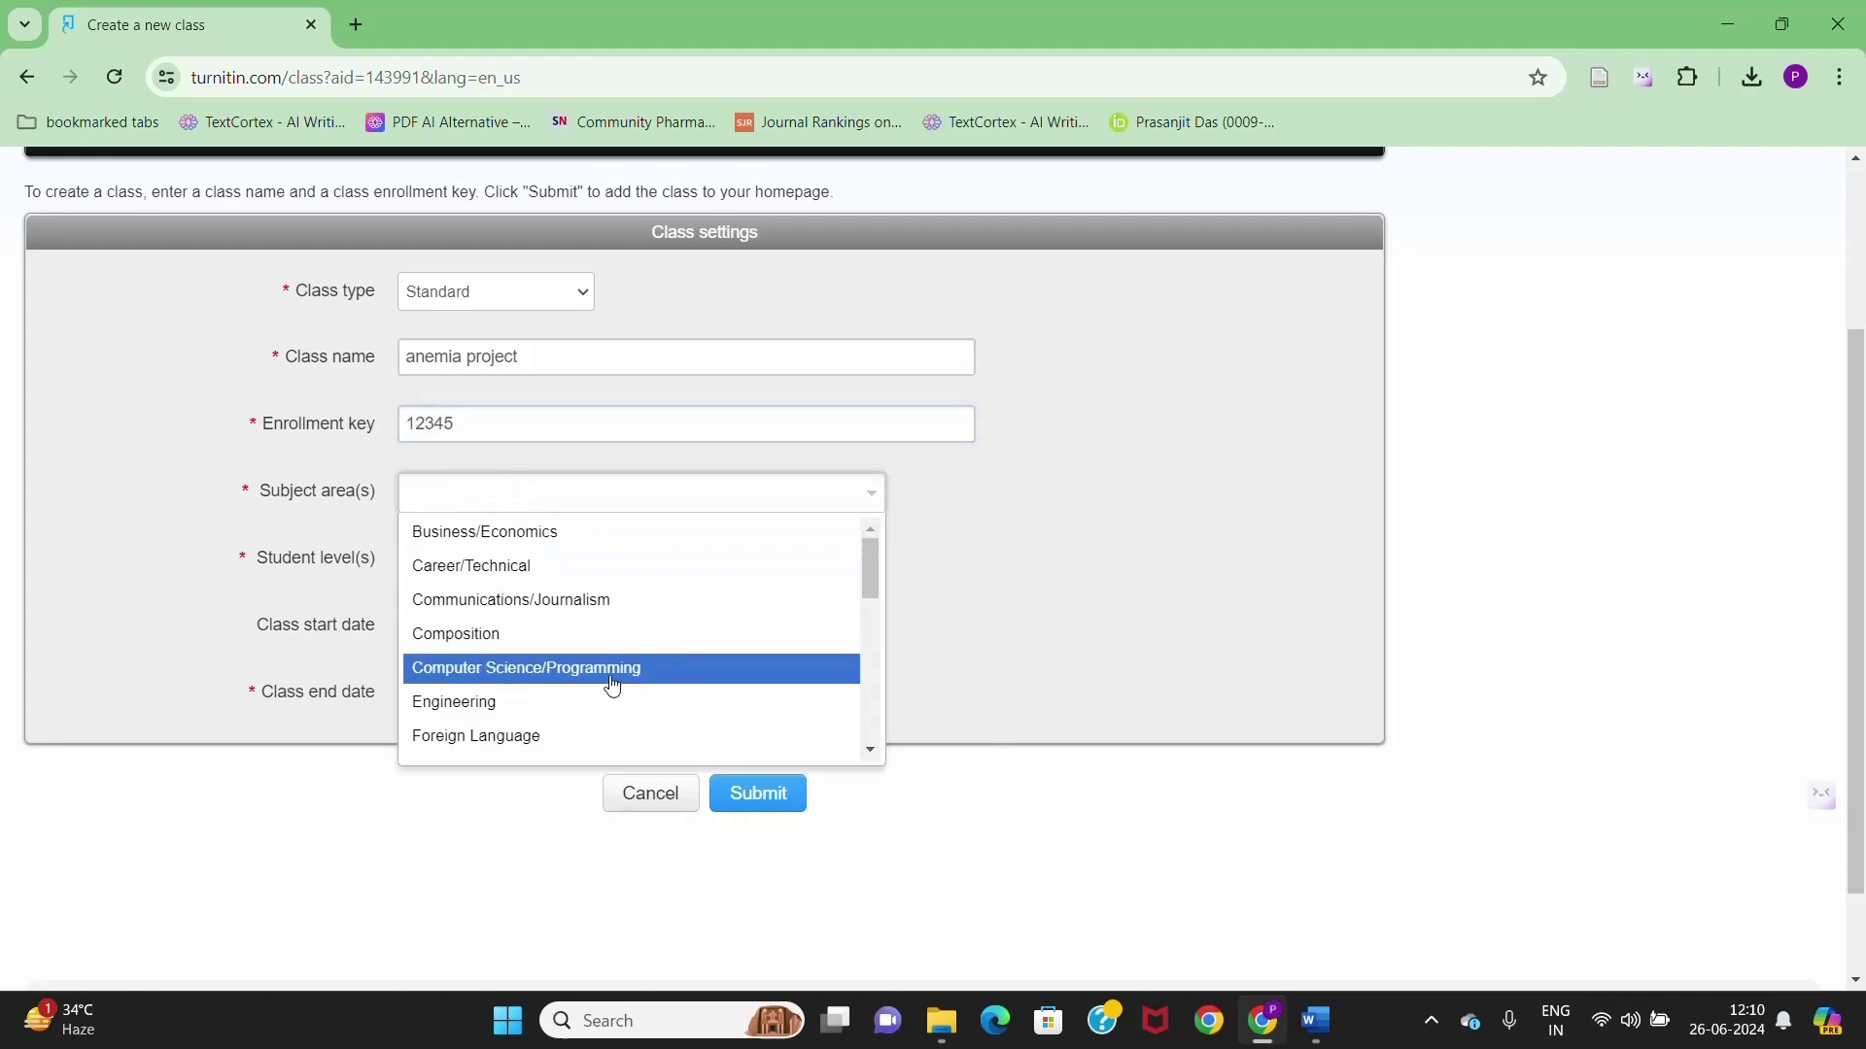
pyautogui.scroll(-3, 602, 680)
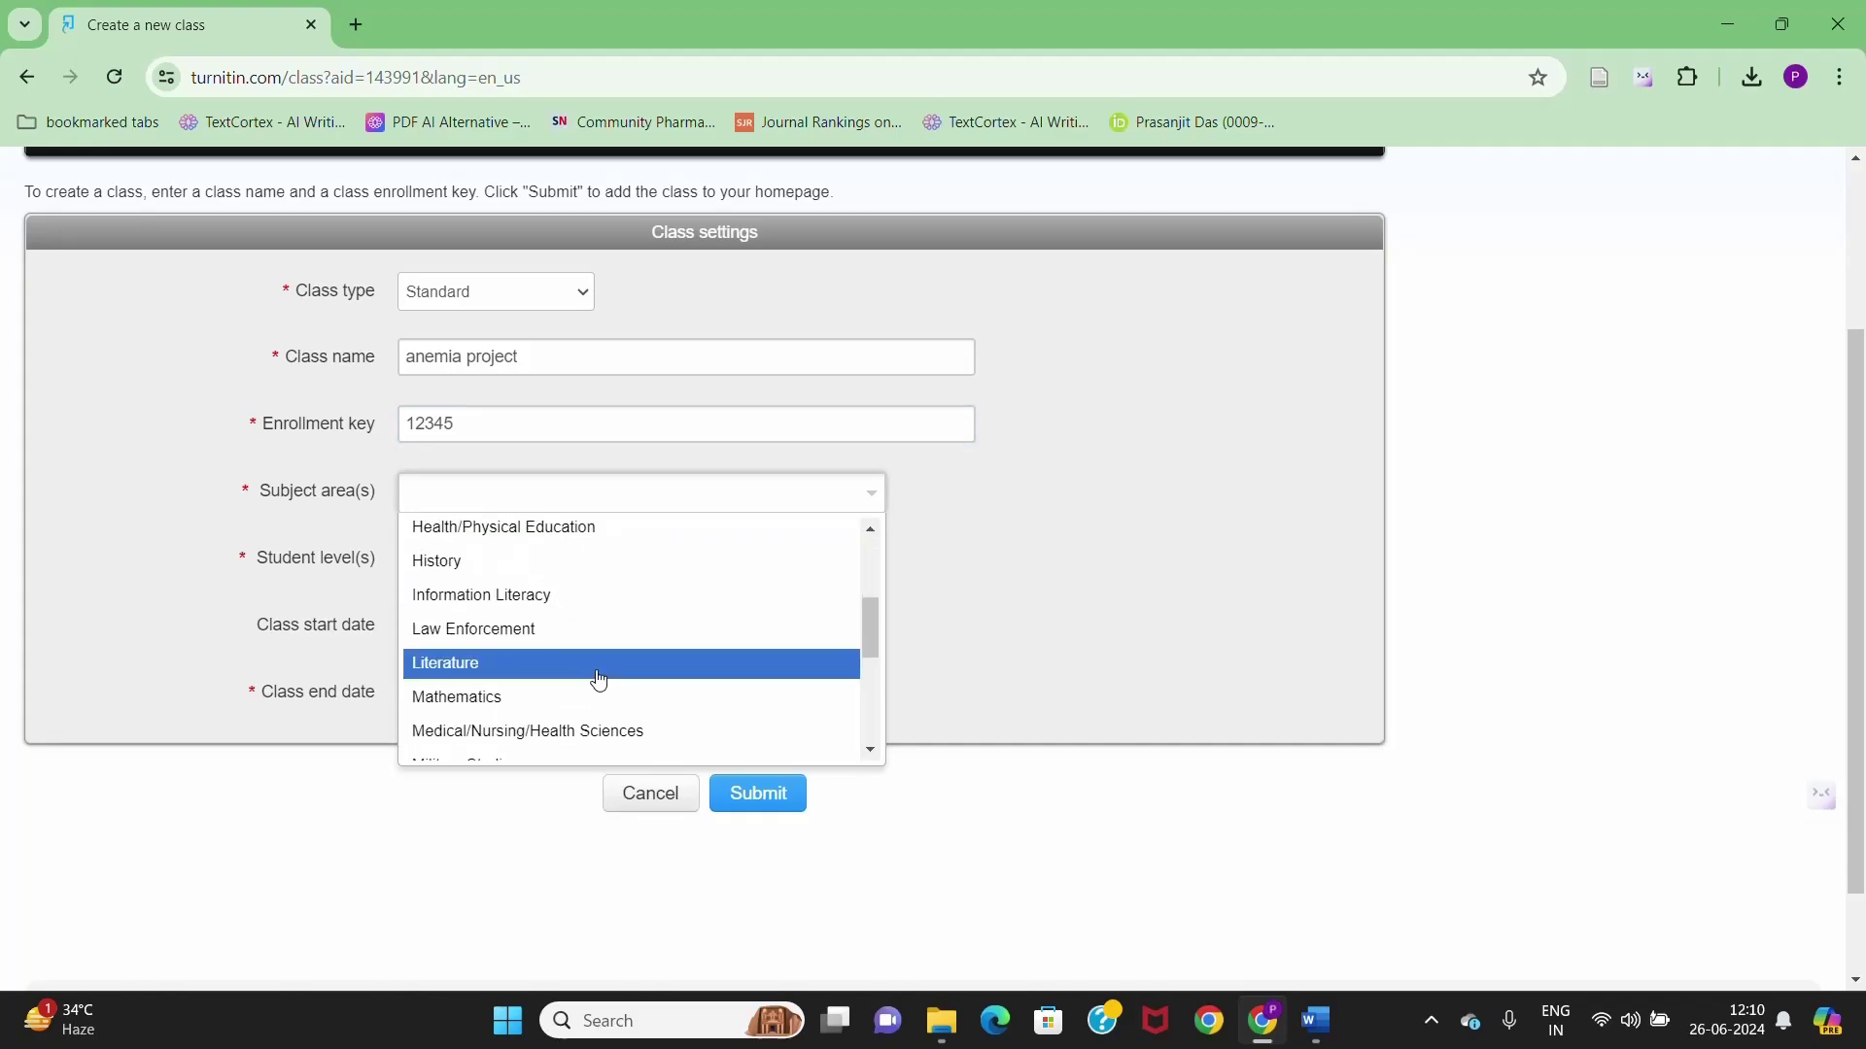
pyautogui.scroll(-2, 599, 679)
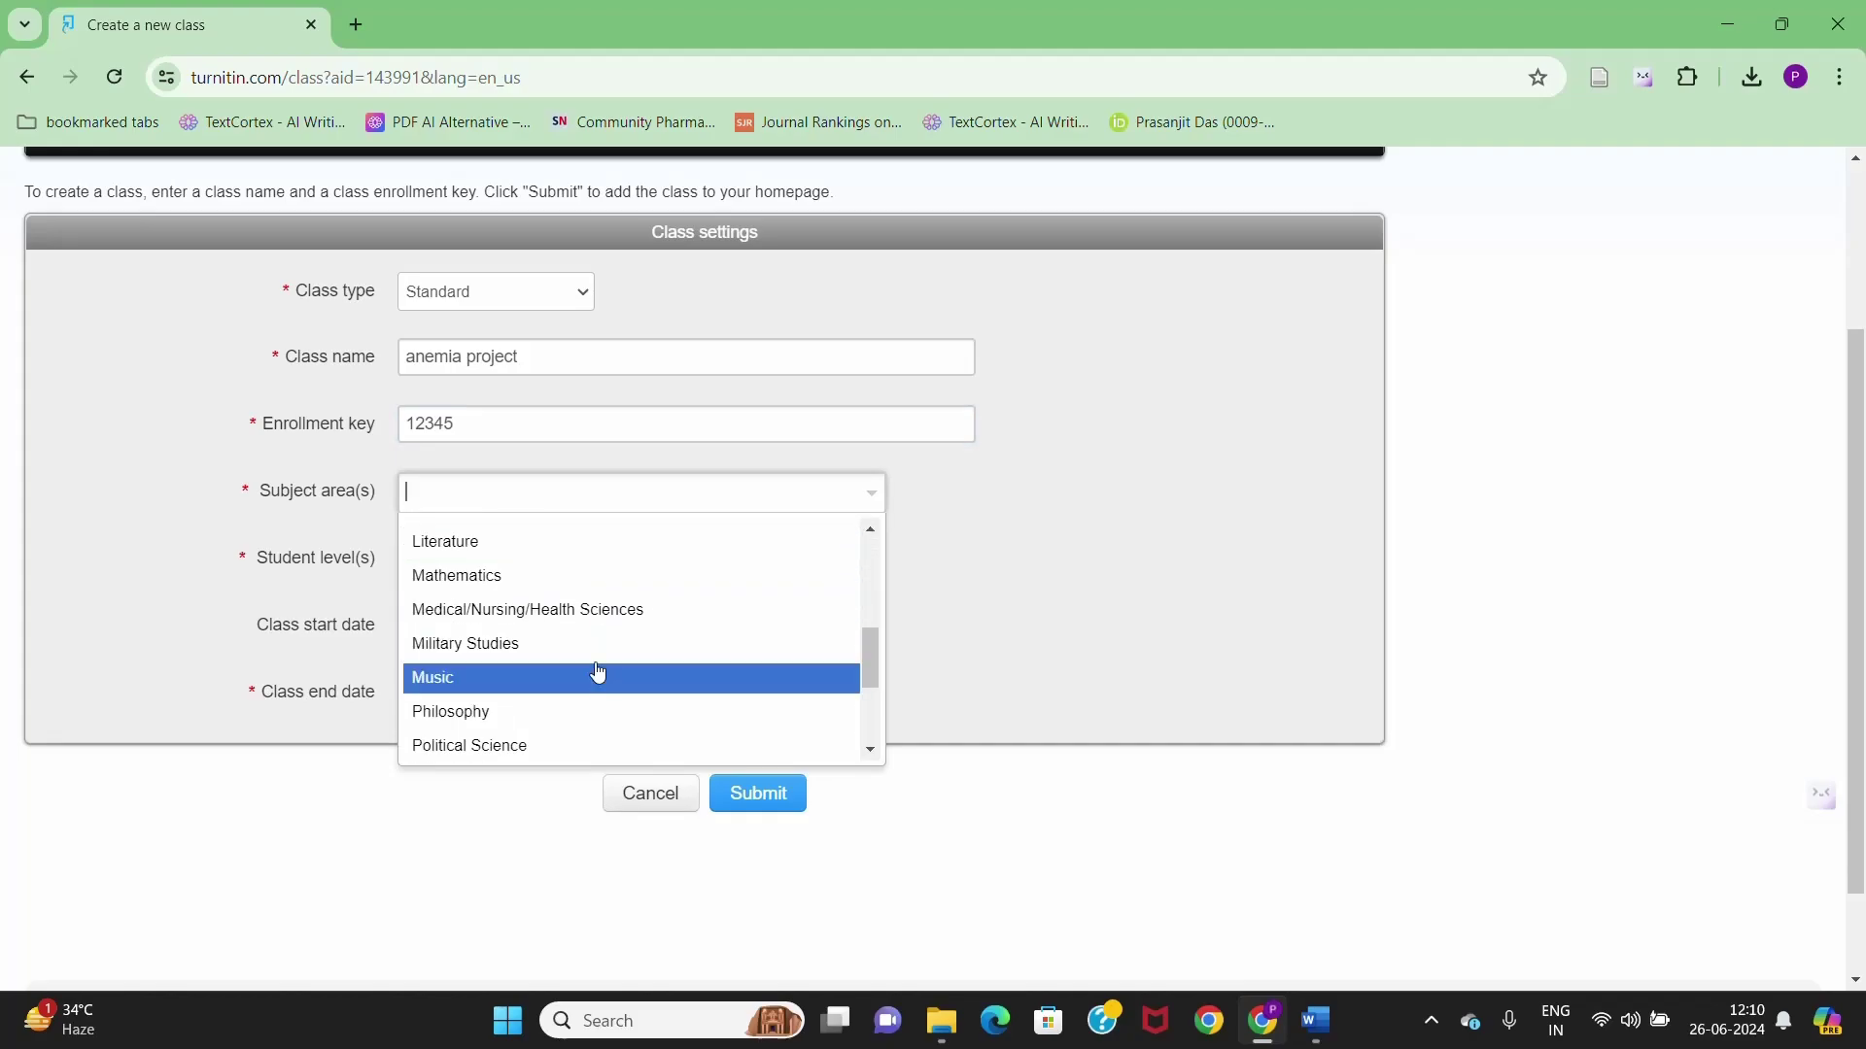
pyautogui.click(619, 617)
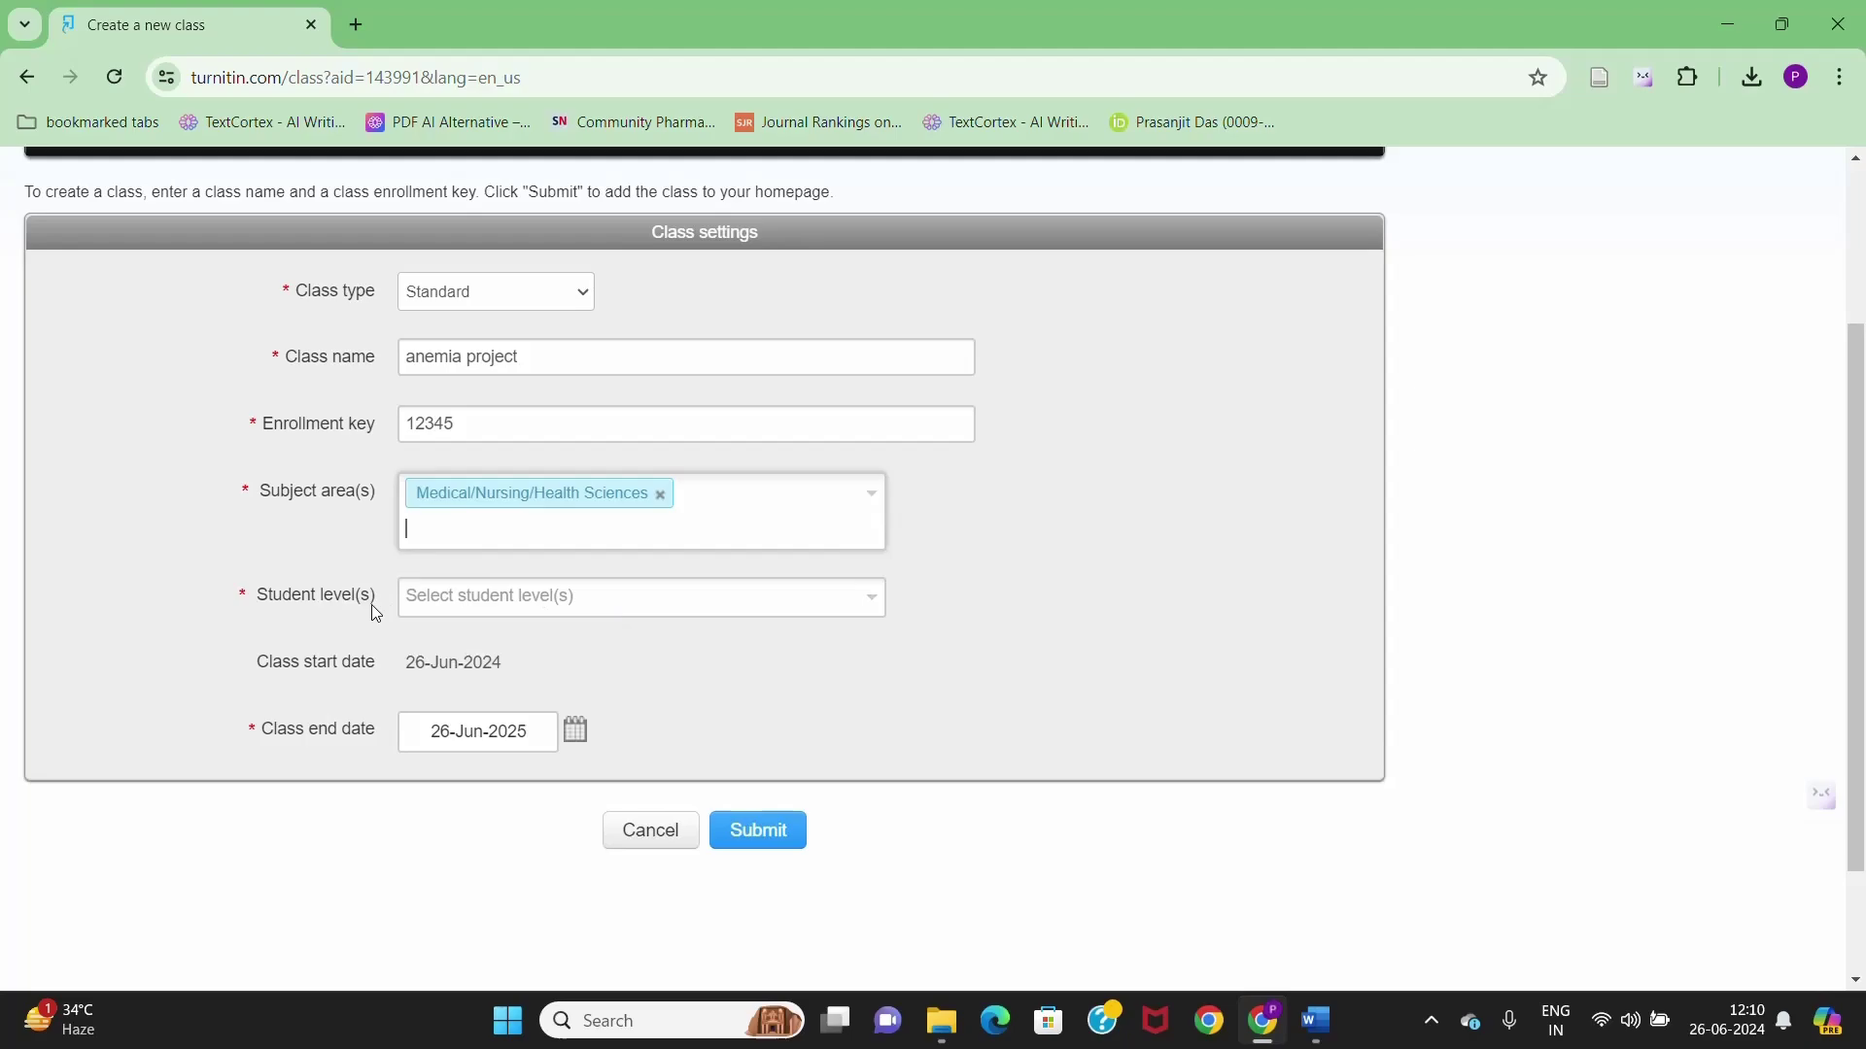
pyautogui.click(459, 597)
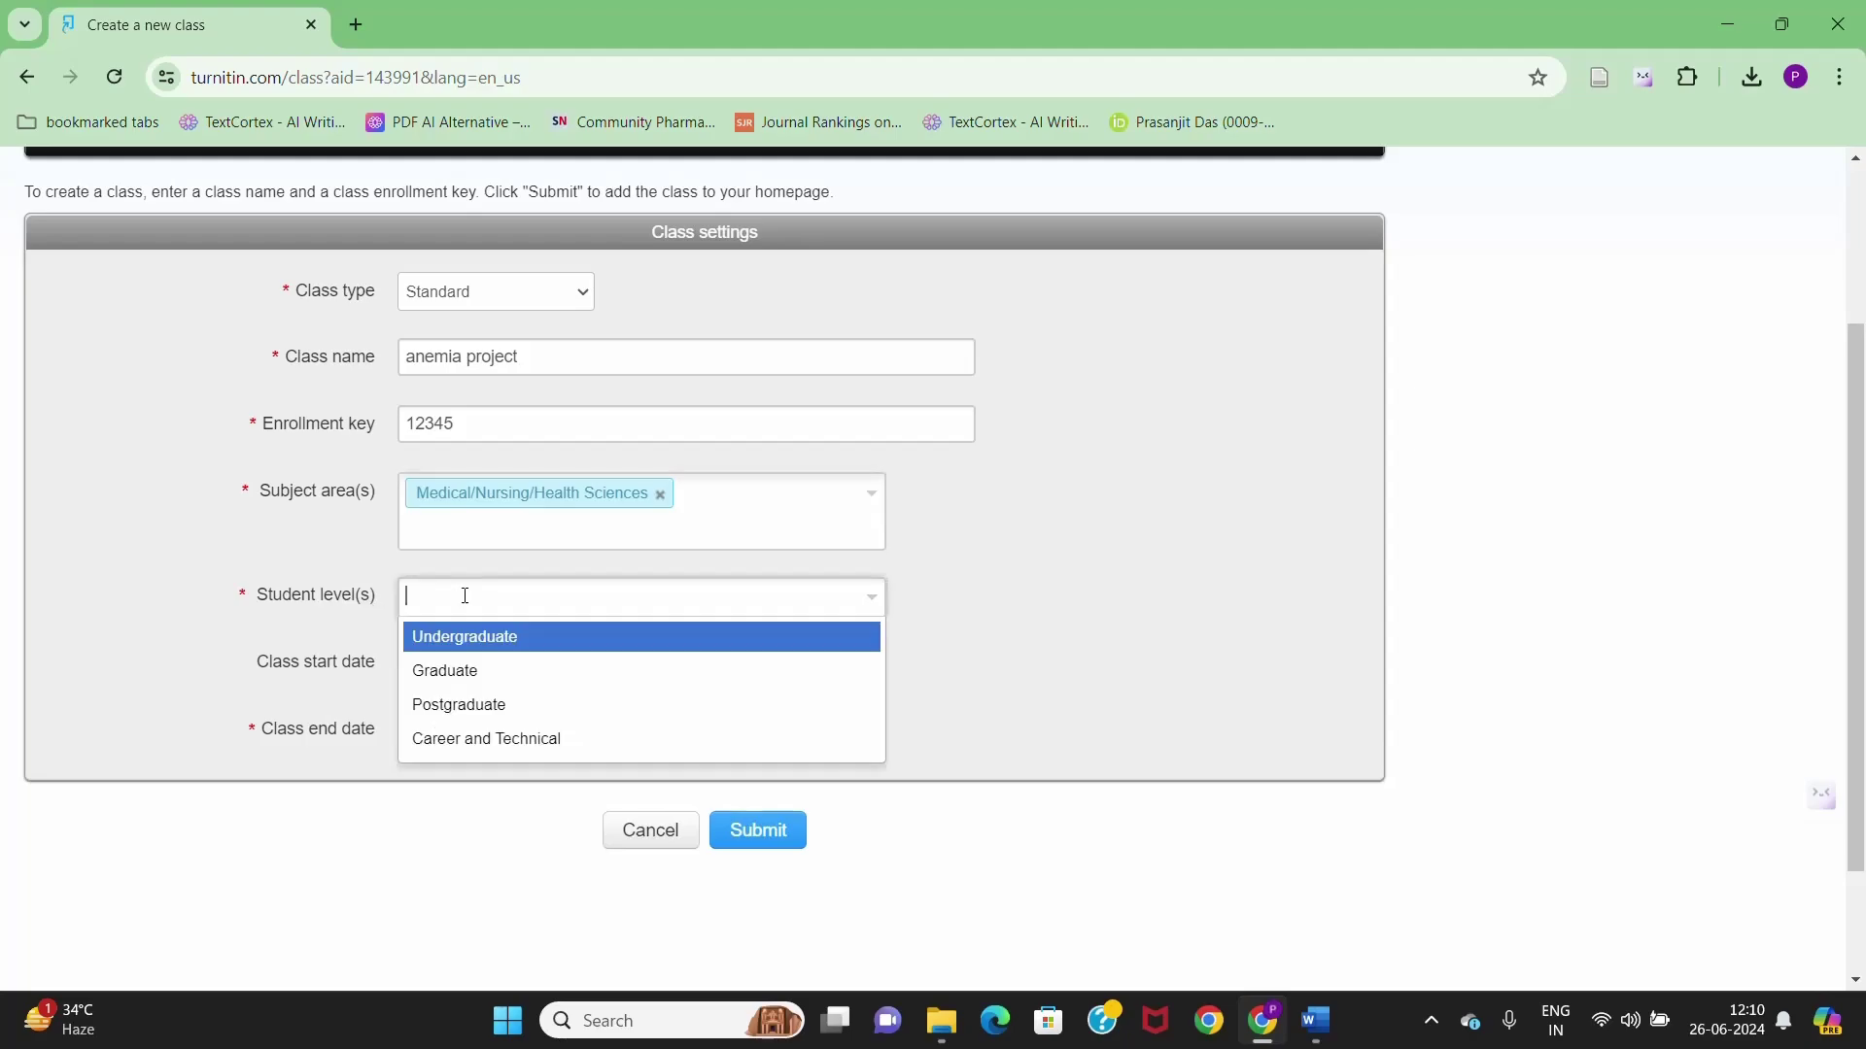
pyautogui.click(556, 716)
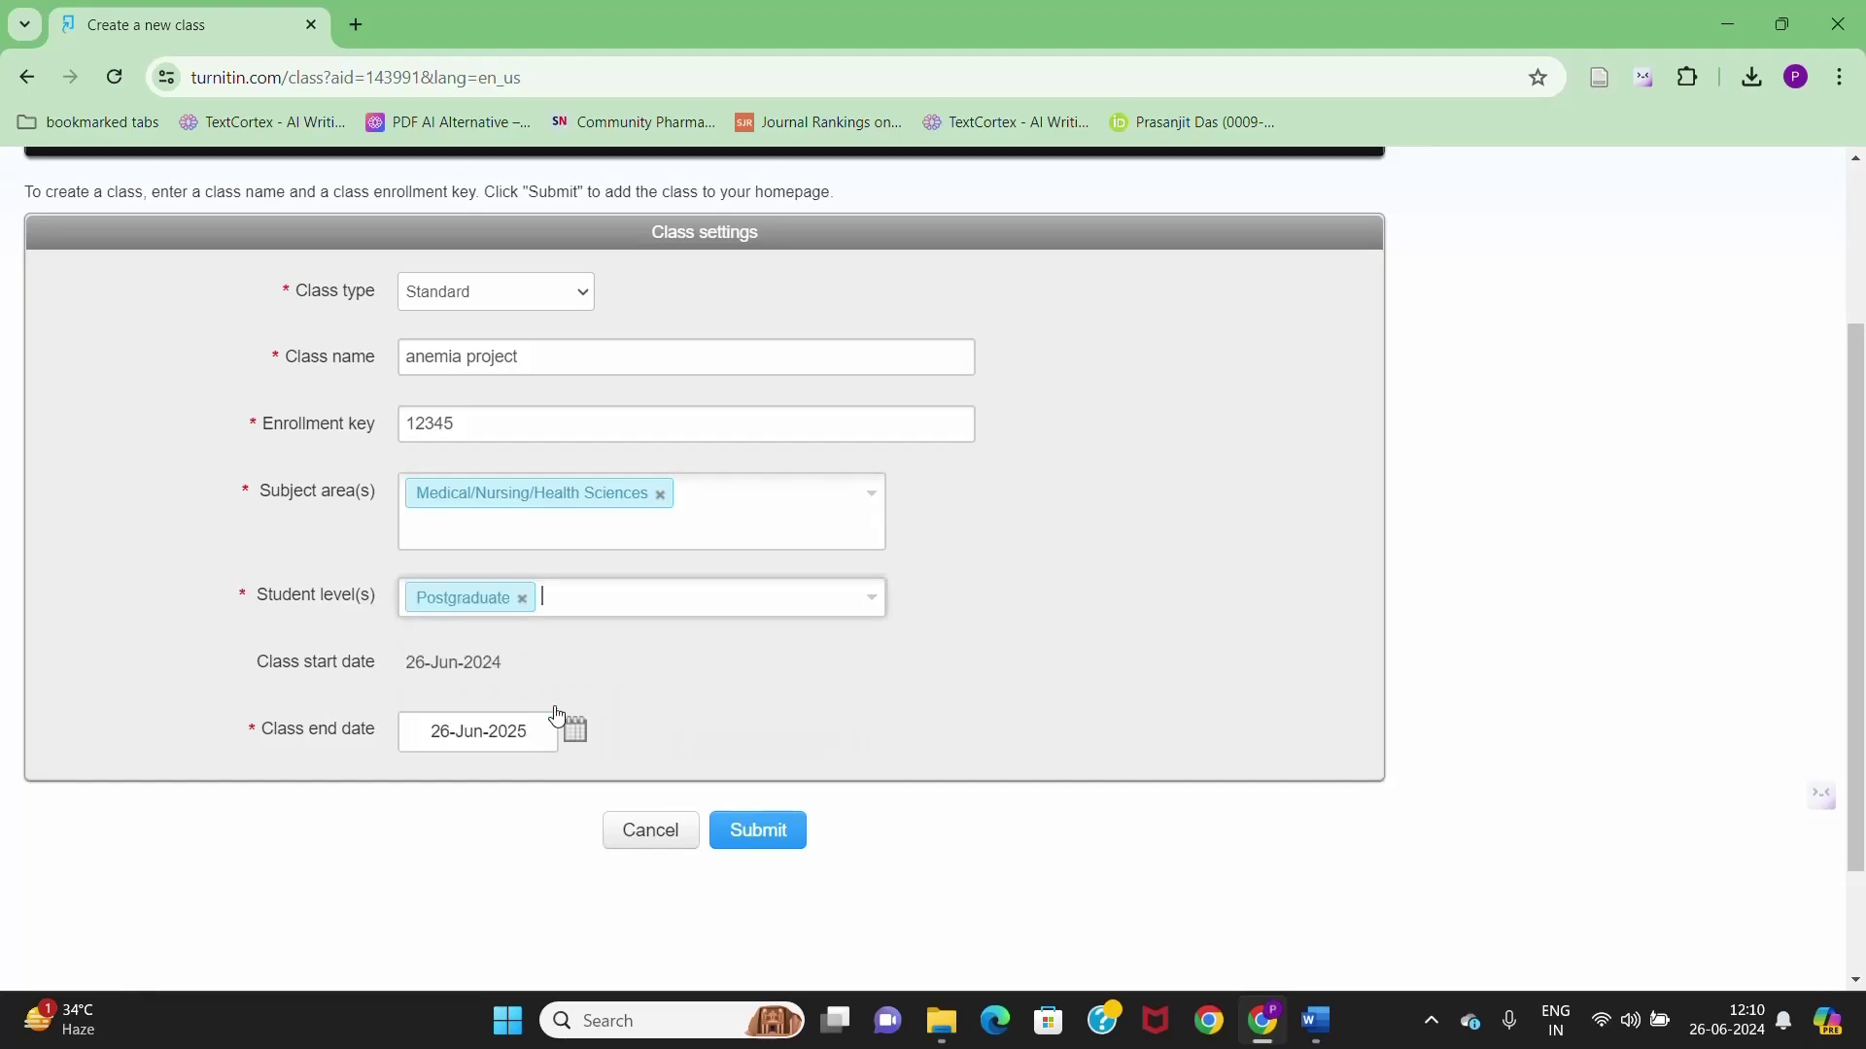
pyautogui.scroll(-2, 729, 683)
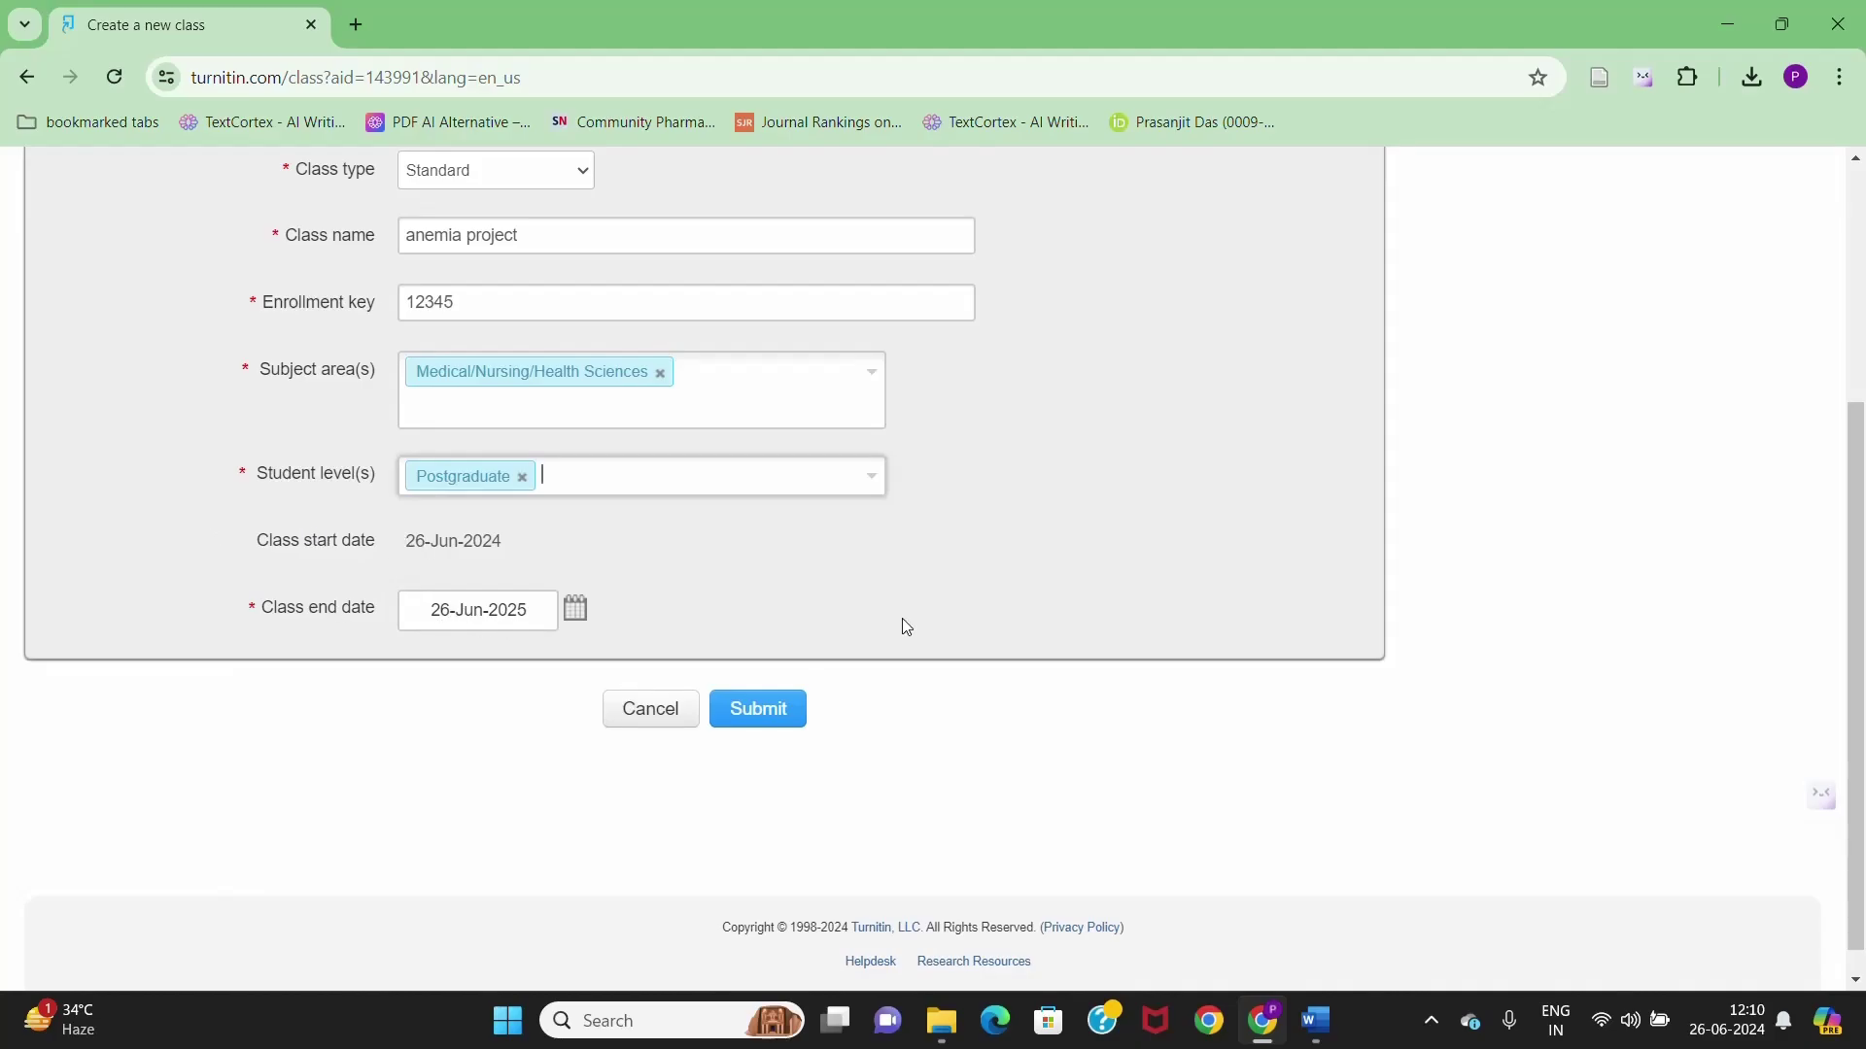
pyautogui.click(759, 710)
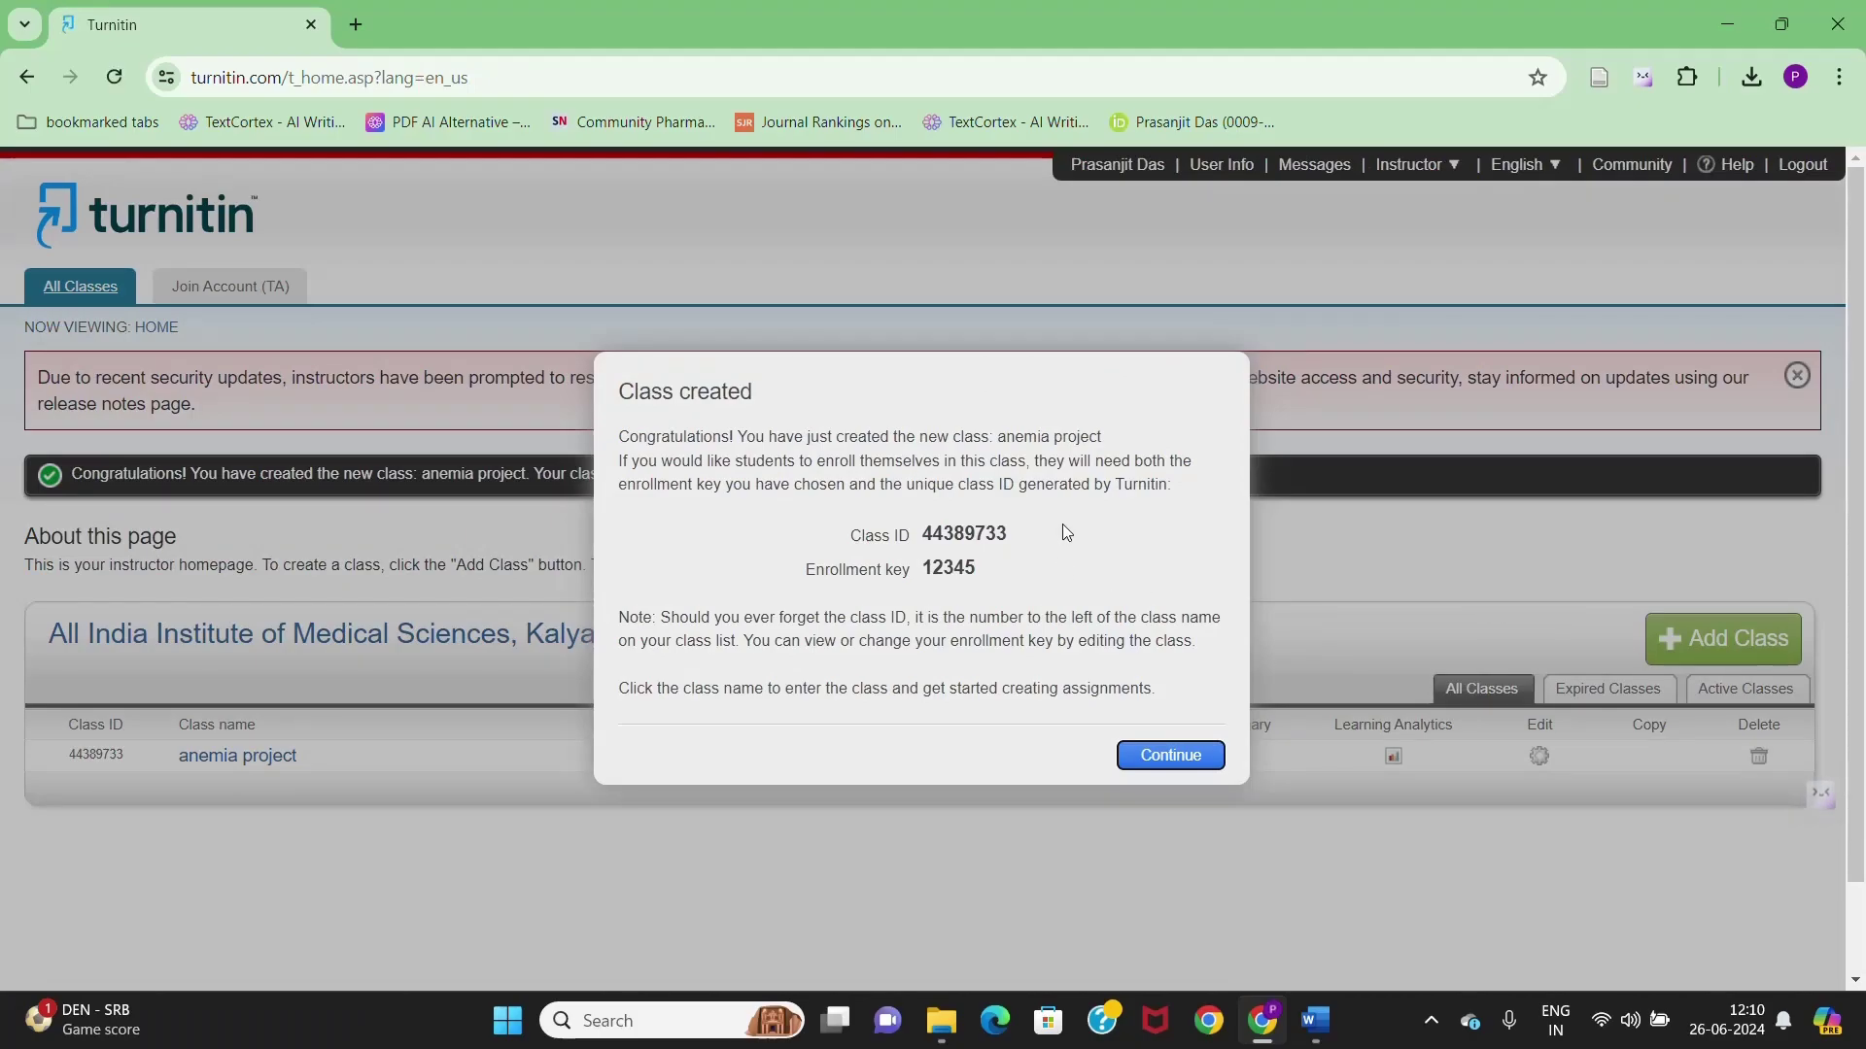
# - Continue past the Class created notice and open the 'anemia project' class
pyautogui.click(1187, 755)
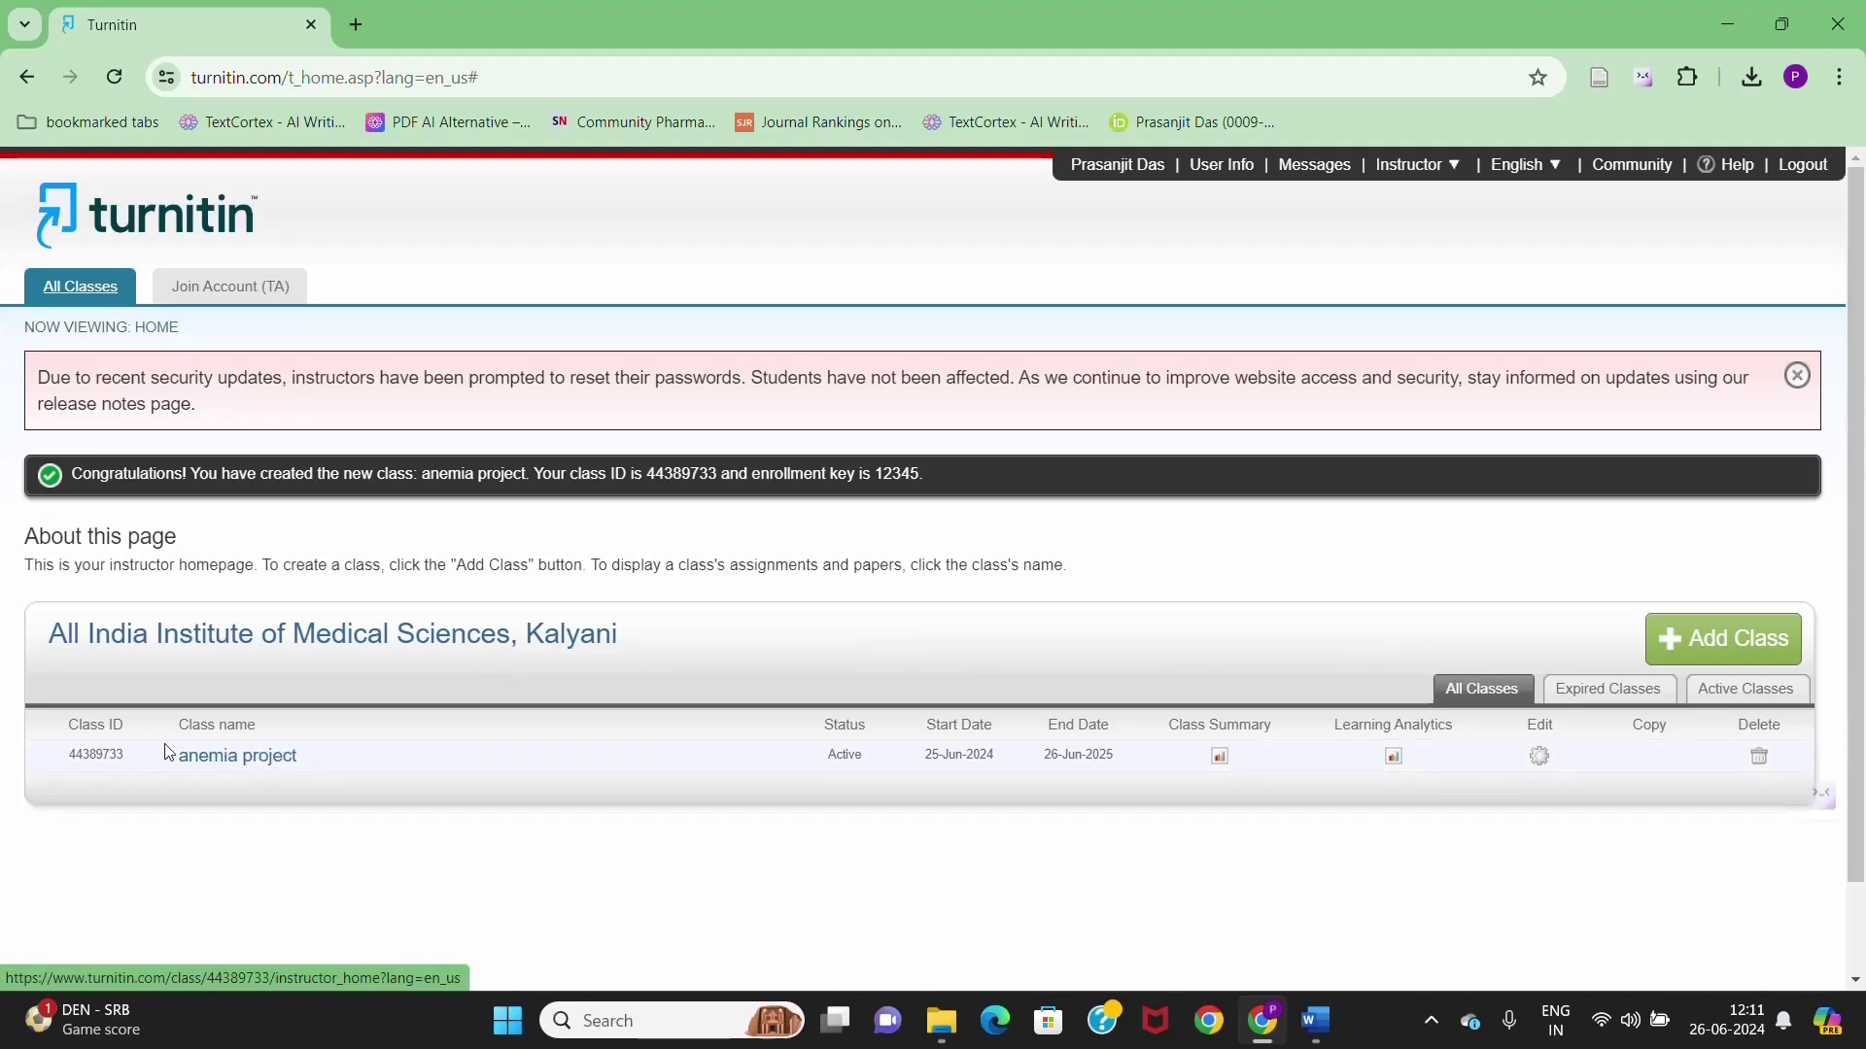
pyautogui.click(233, 766)
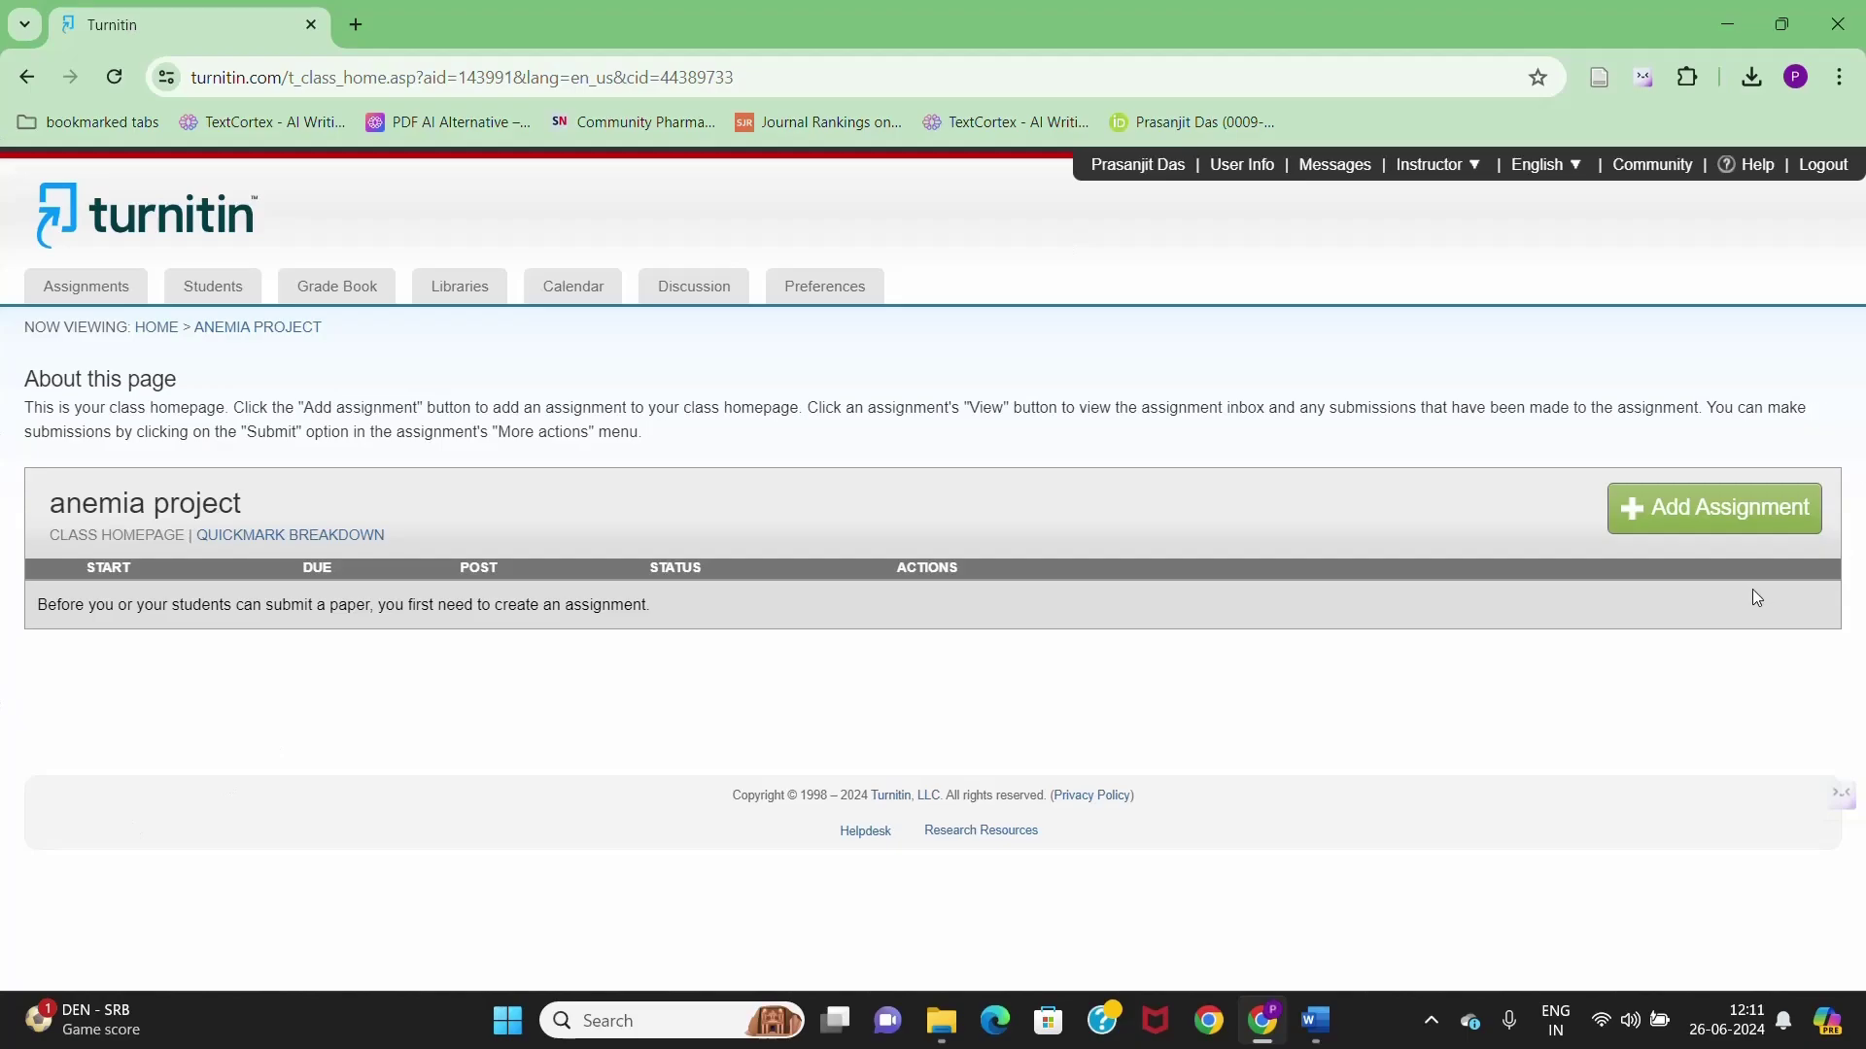
# - Add assignment 'anemia in india' with Submit papers set to 'Do not store the submitted papers'
pyautogui.click(1721, 501)
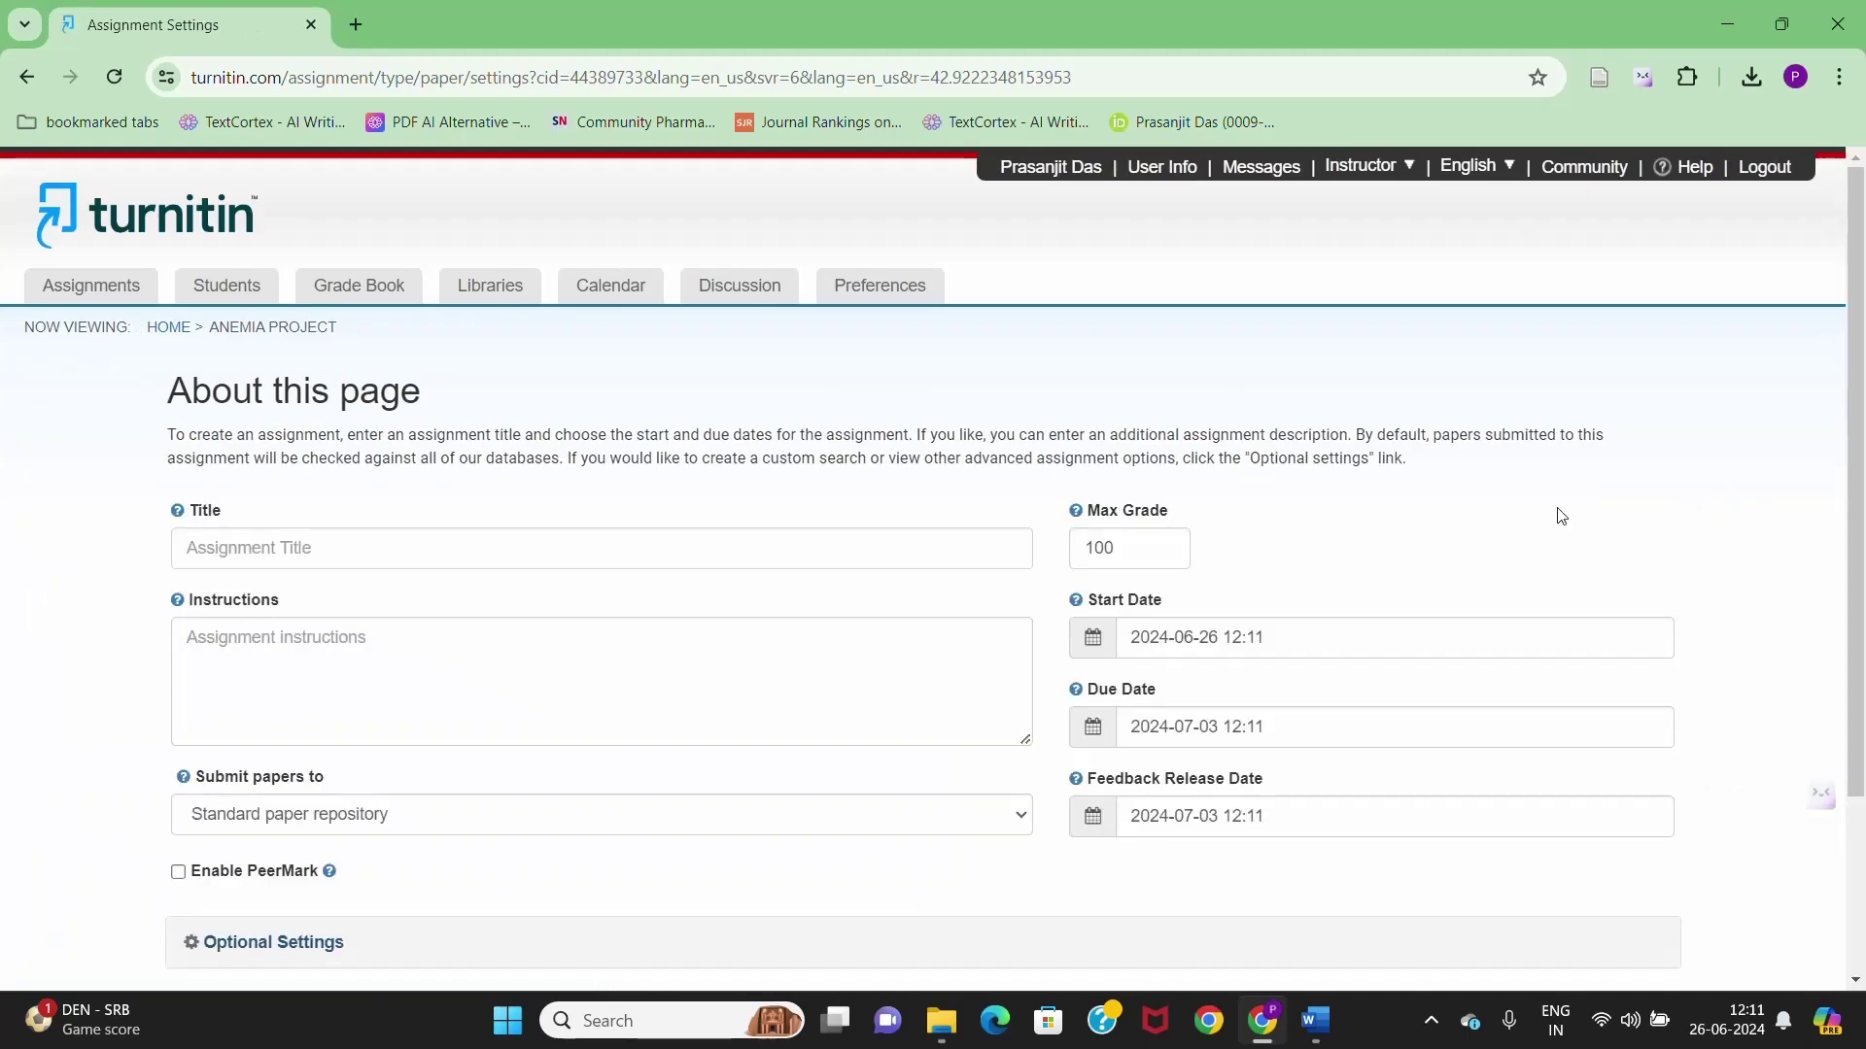
pyautogui.scroll(-1, 301, 500)
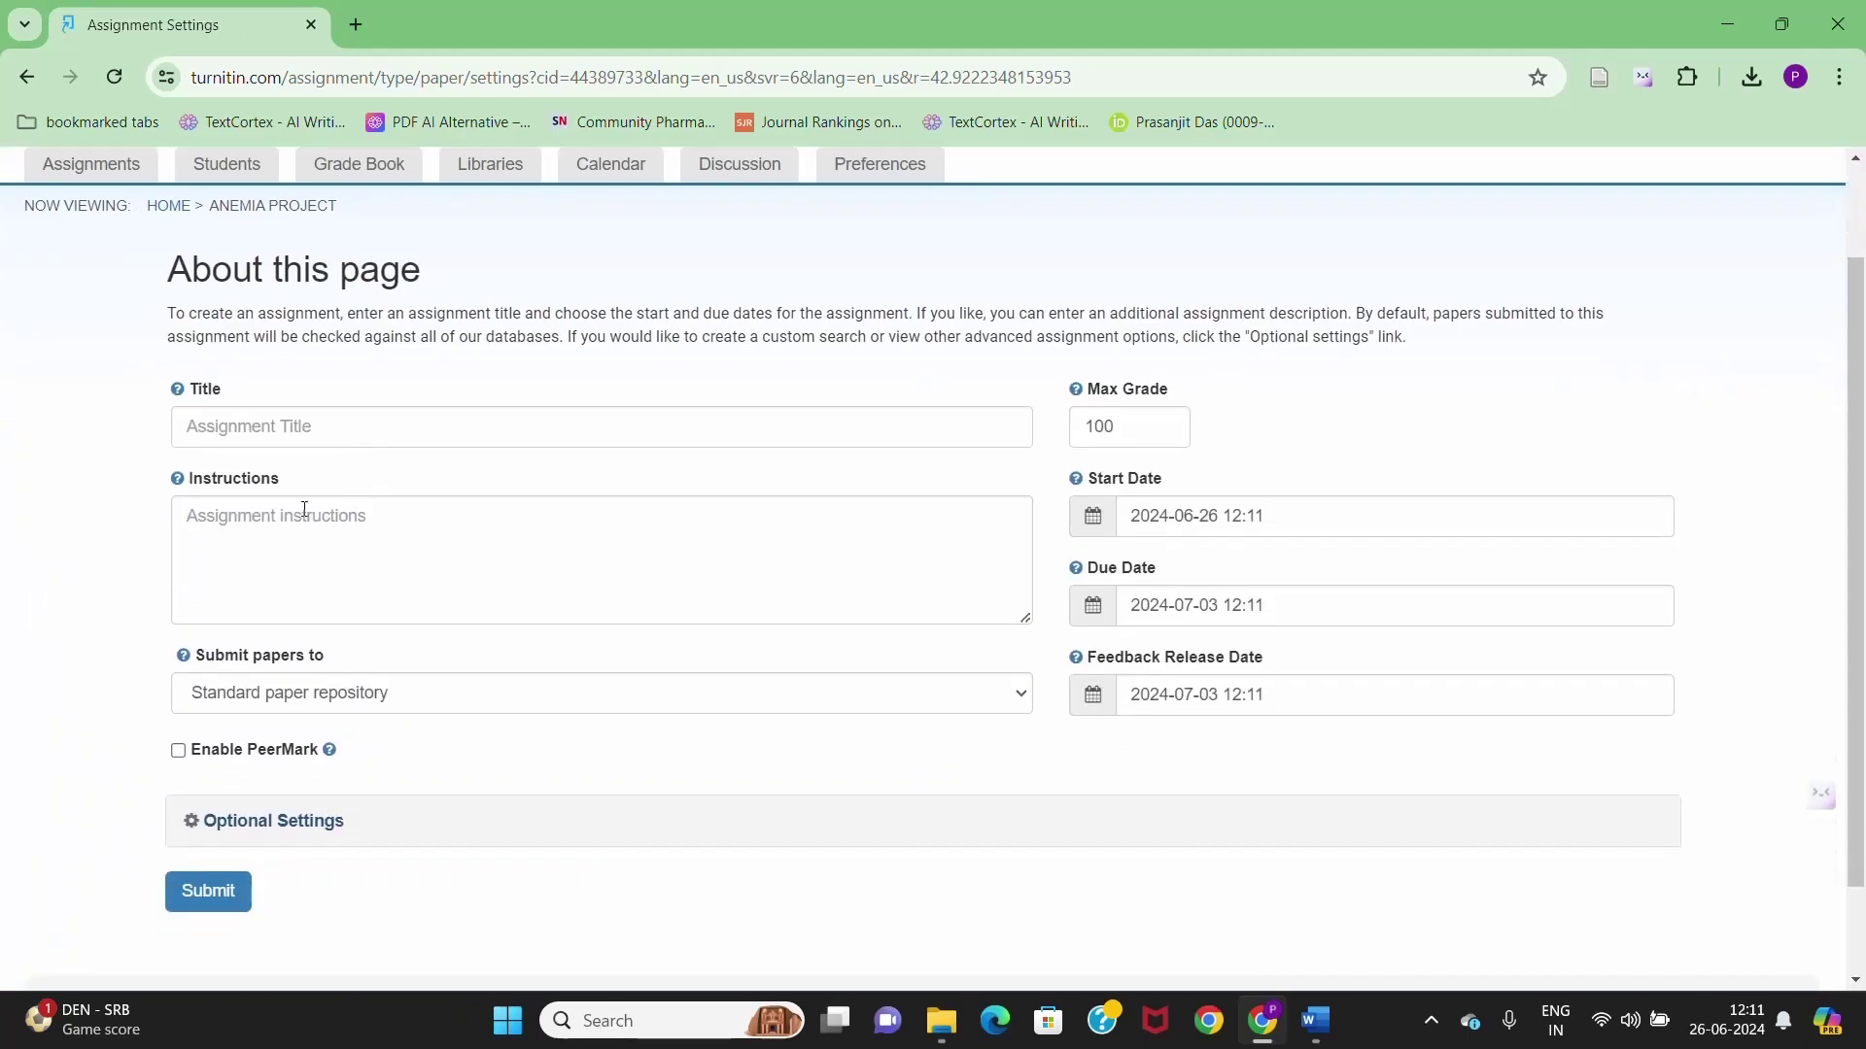
pyautogui.click(382, 429)
pyautogui.write('ane')
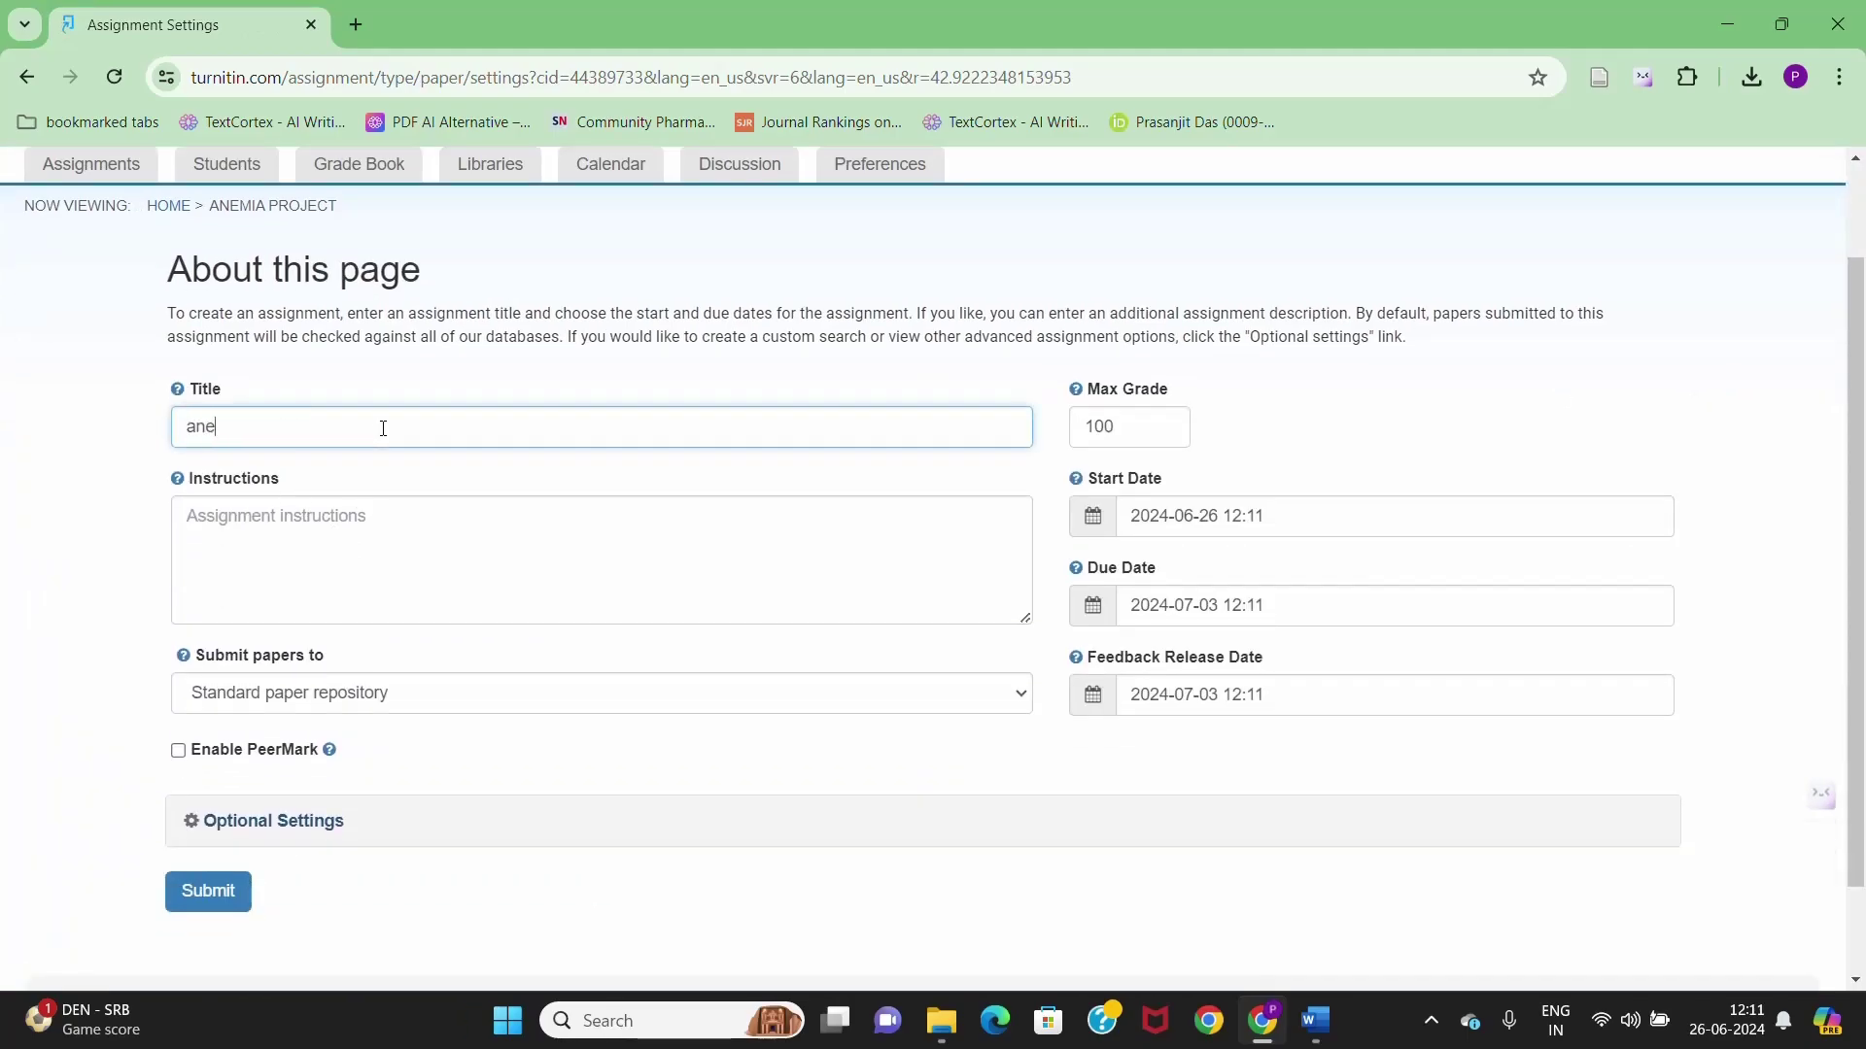
pyautogui.write('mia in india')
pyautogui.scroll(-1, 846, 735)
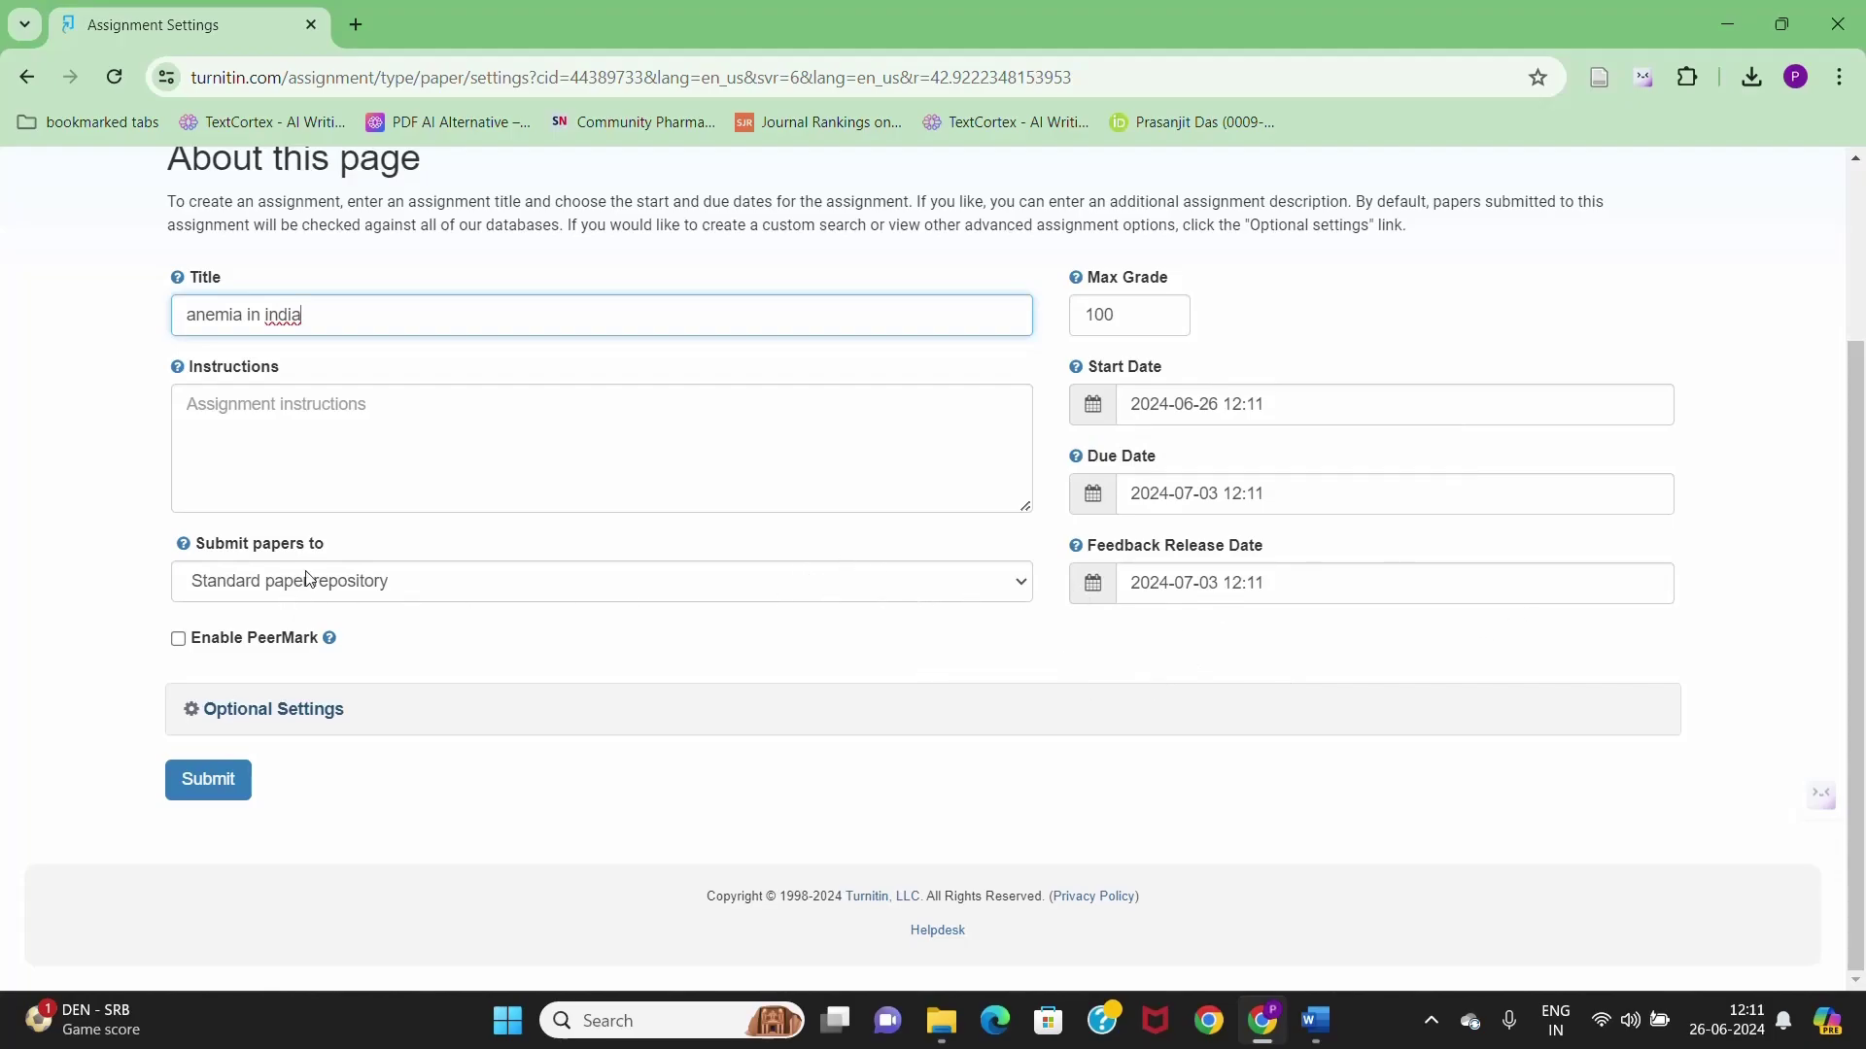
pyautogui.click(1001, 591)
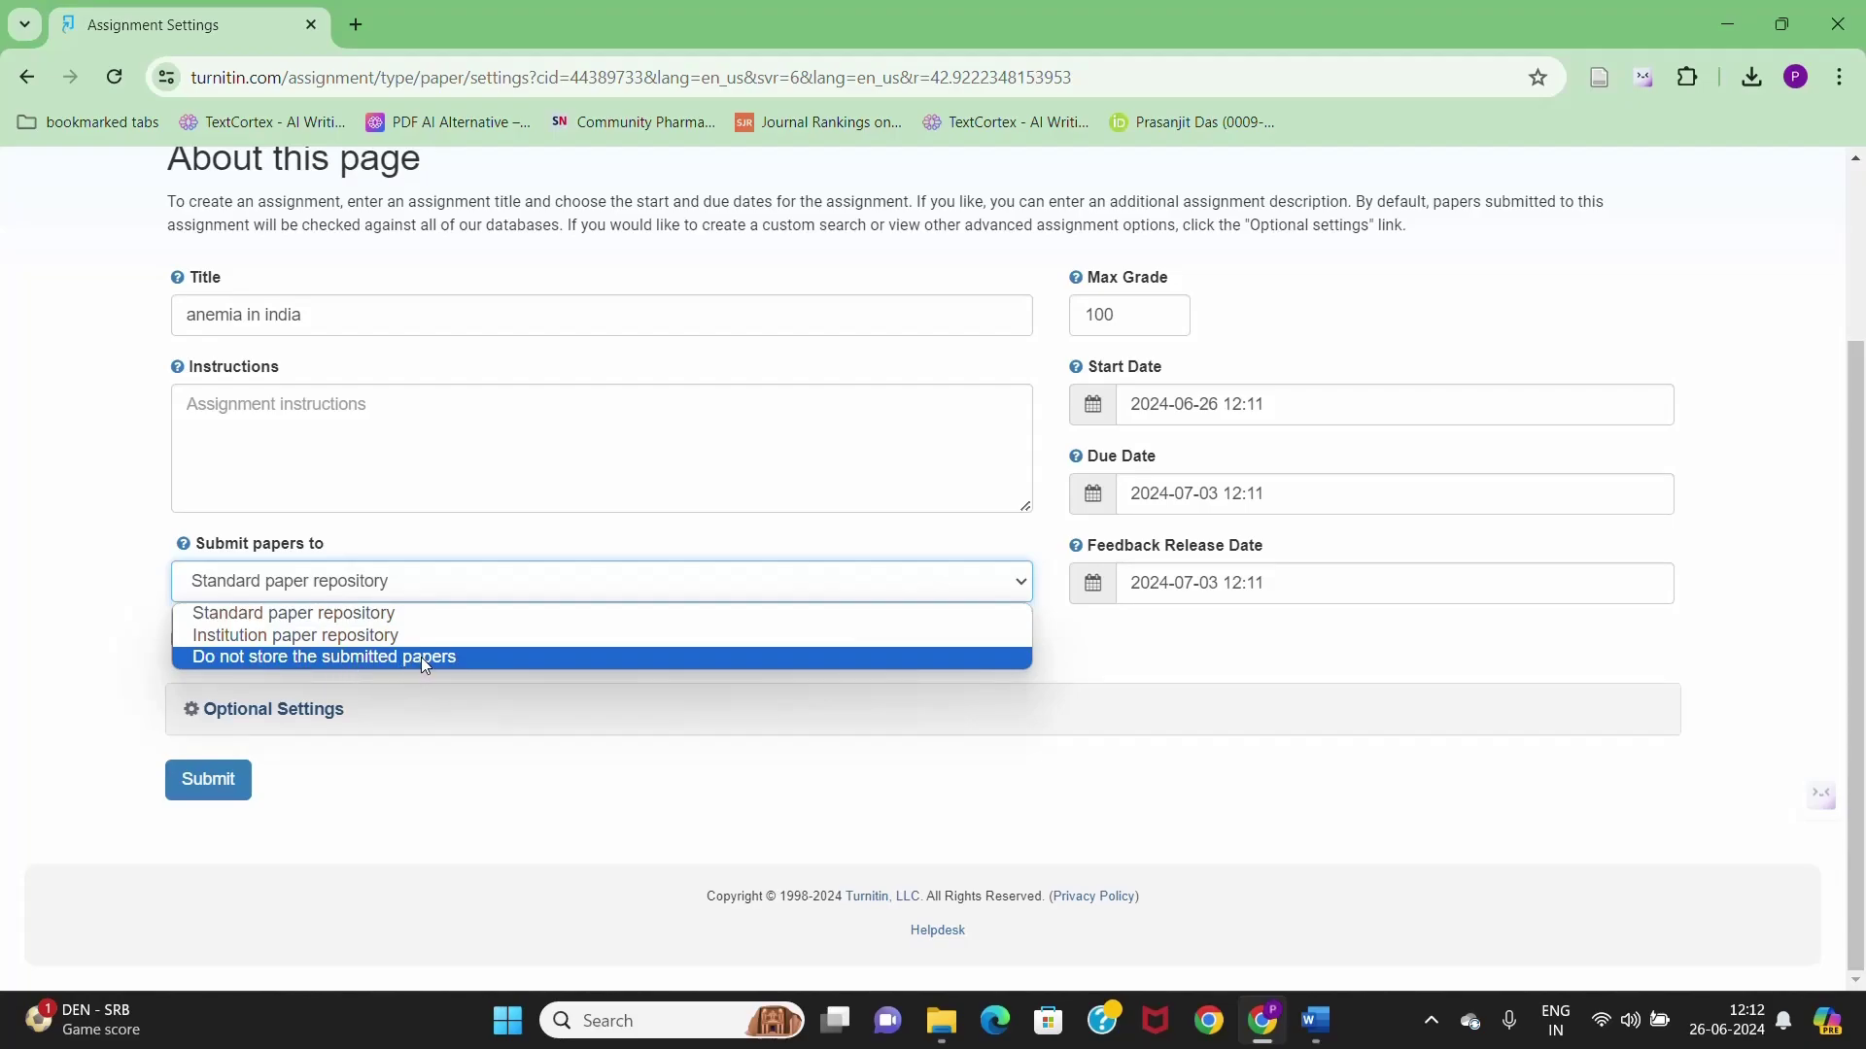
pyautogui.click(422, 657)
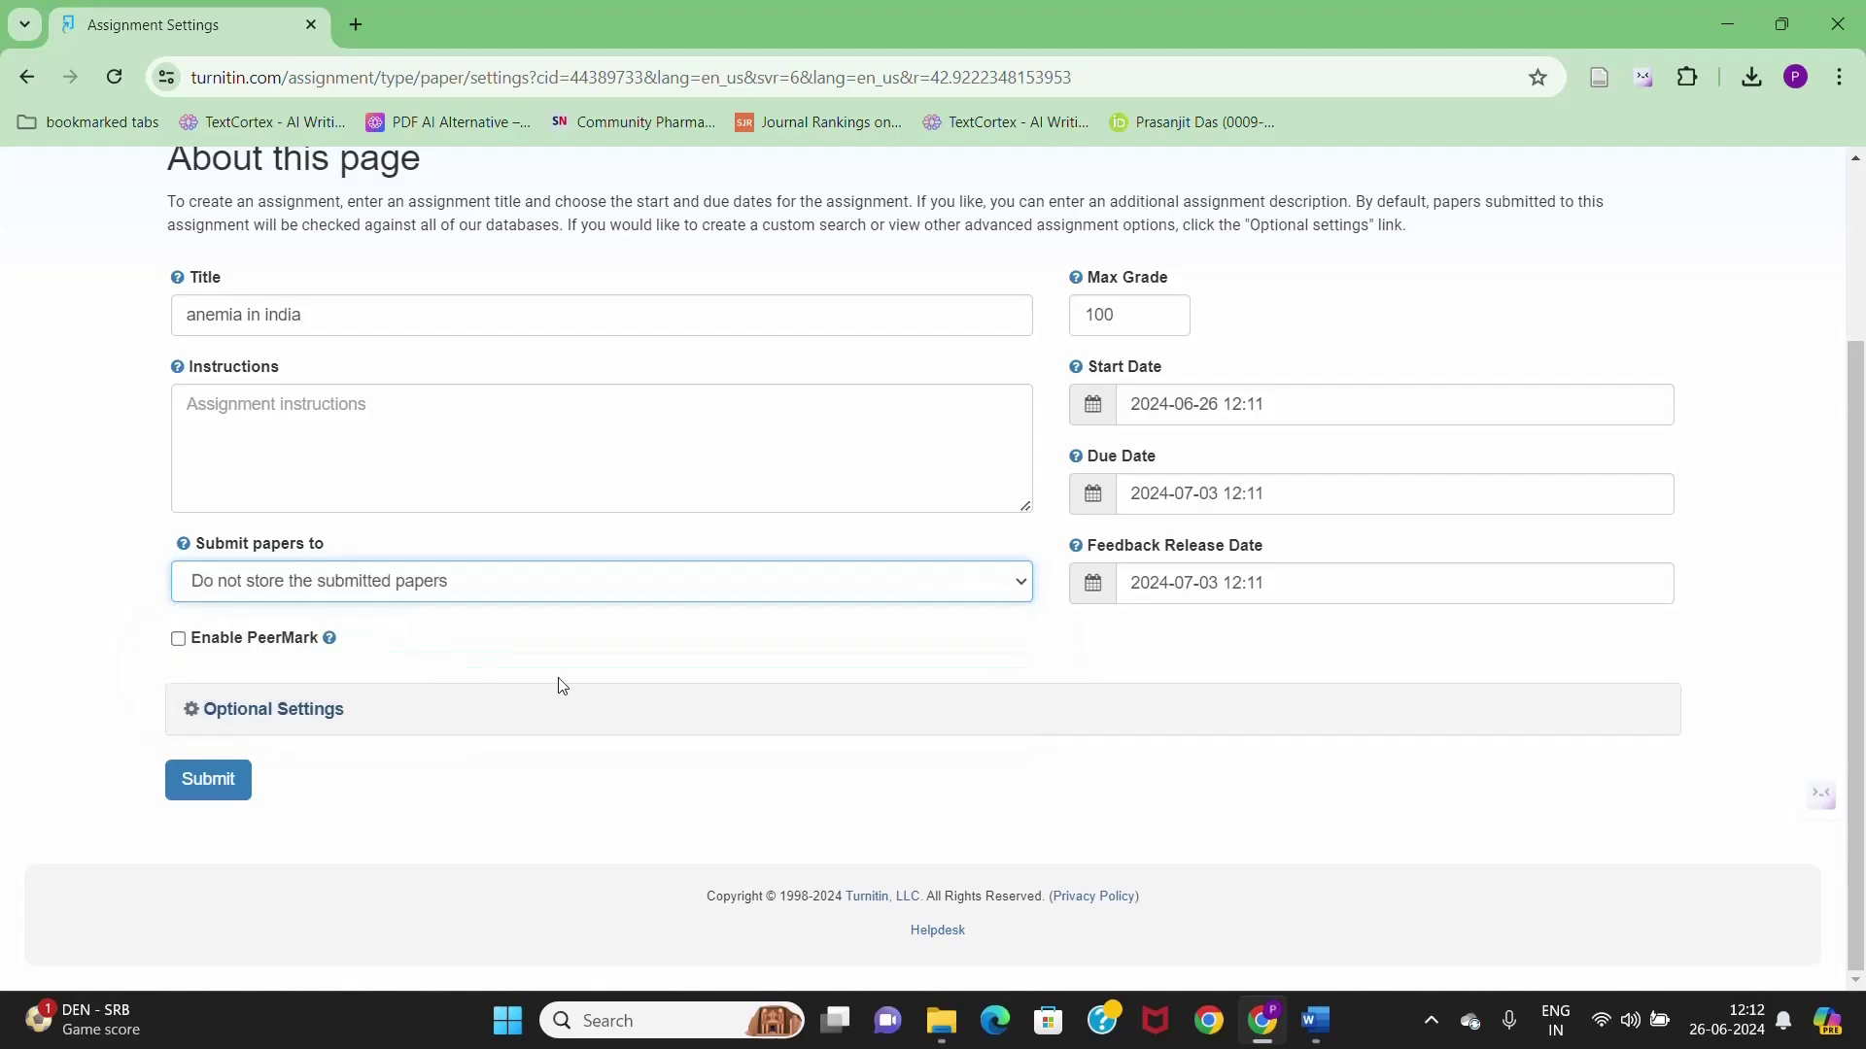
pyautogui.scroll(1, 568, 699)
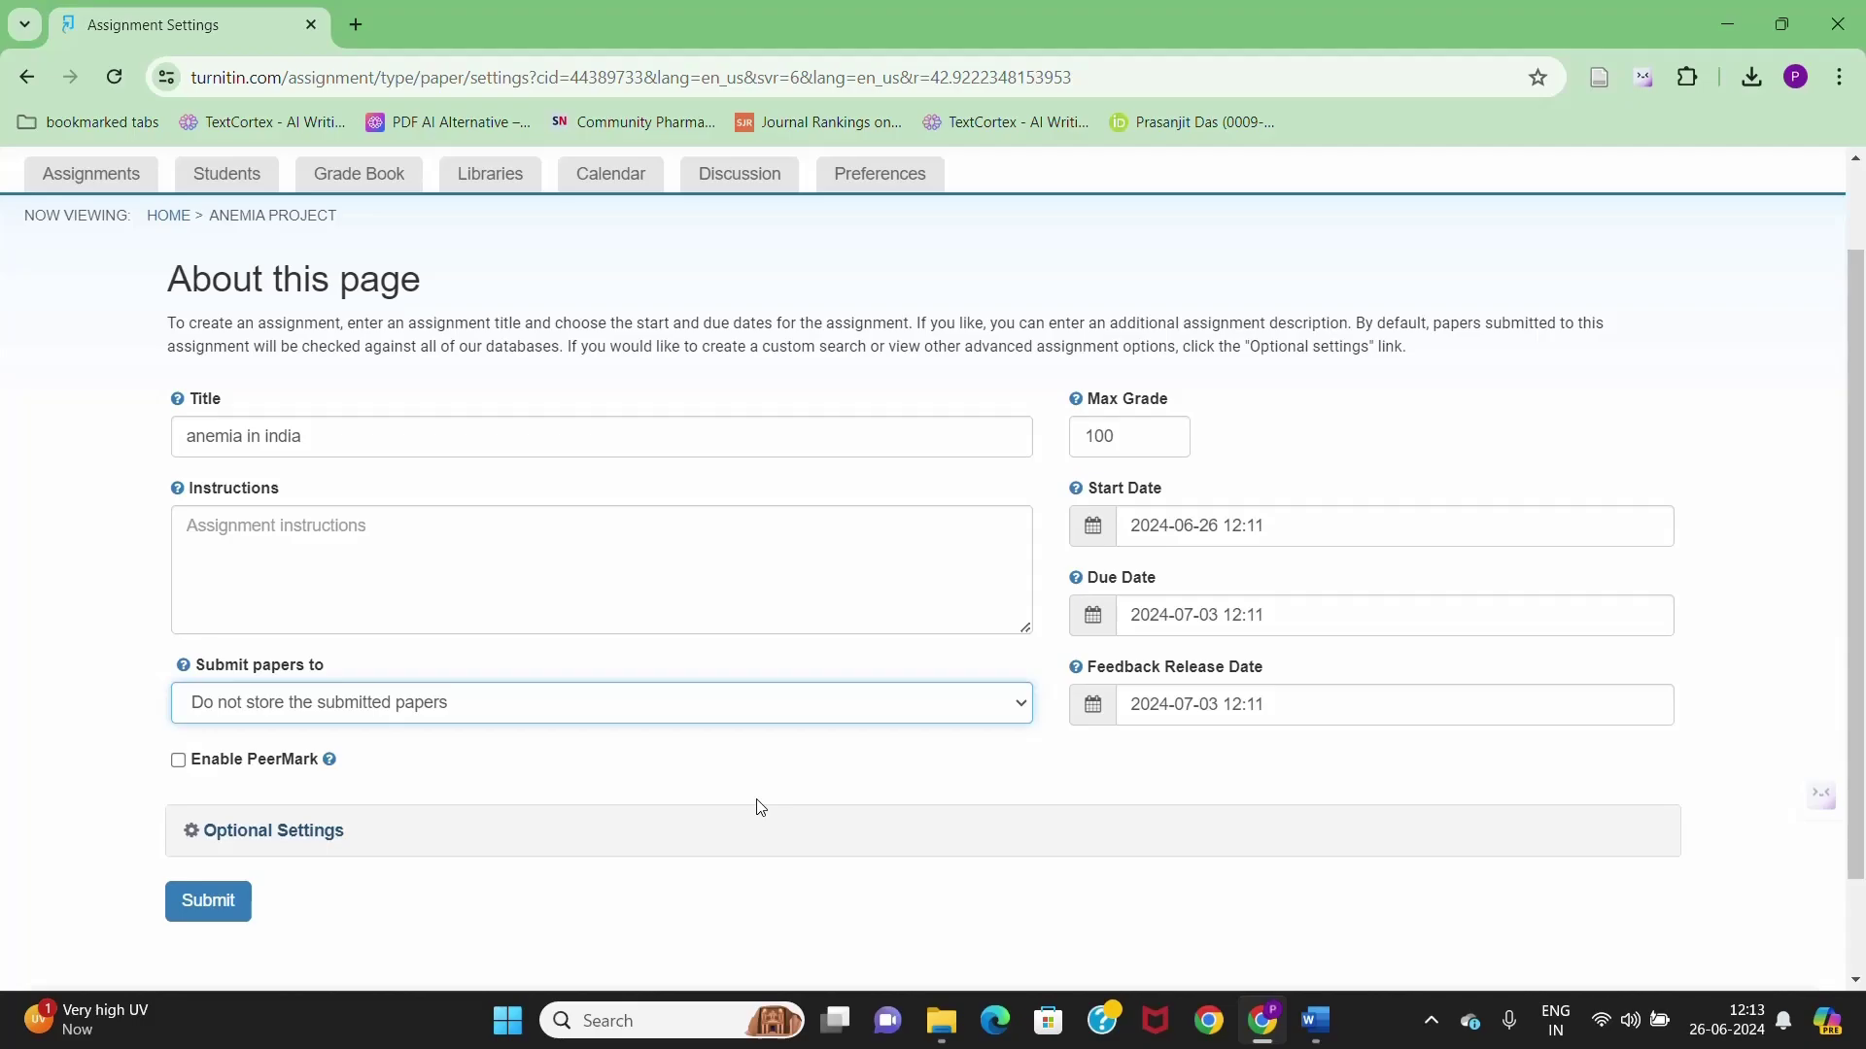
# - Save the assignment, then go from HOME to the anemia project class's Students list
pyautogui.scroll(-2, 657, 778)
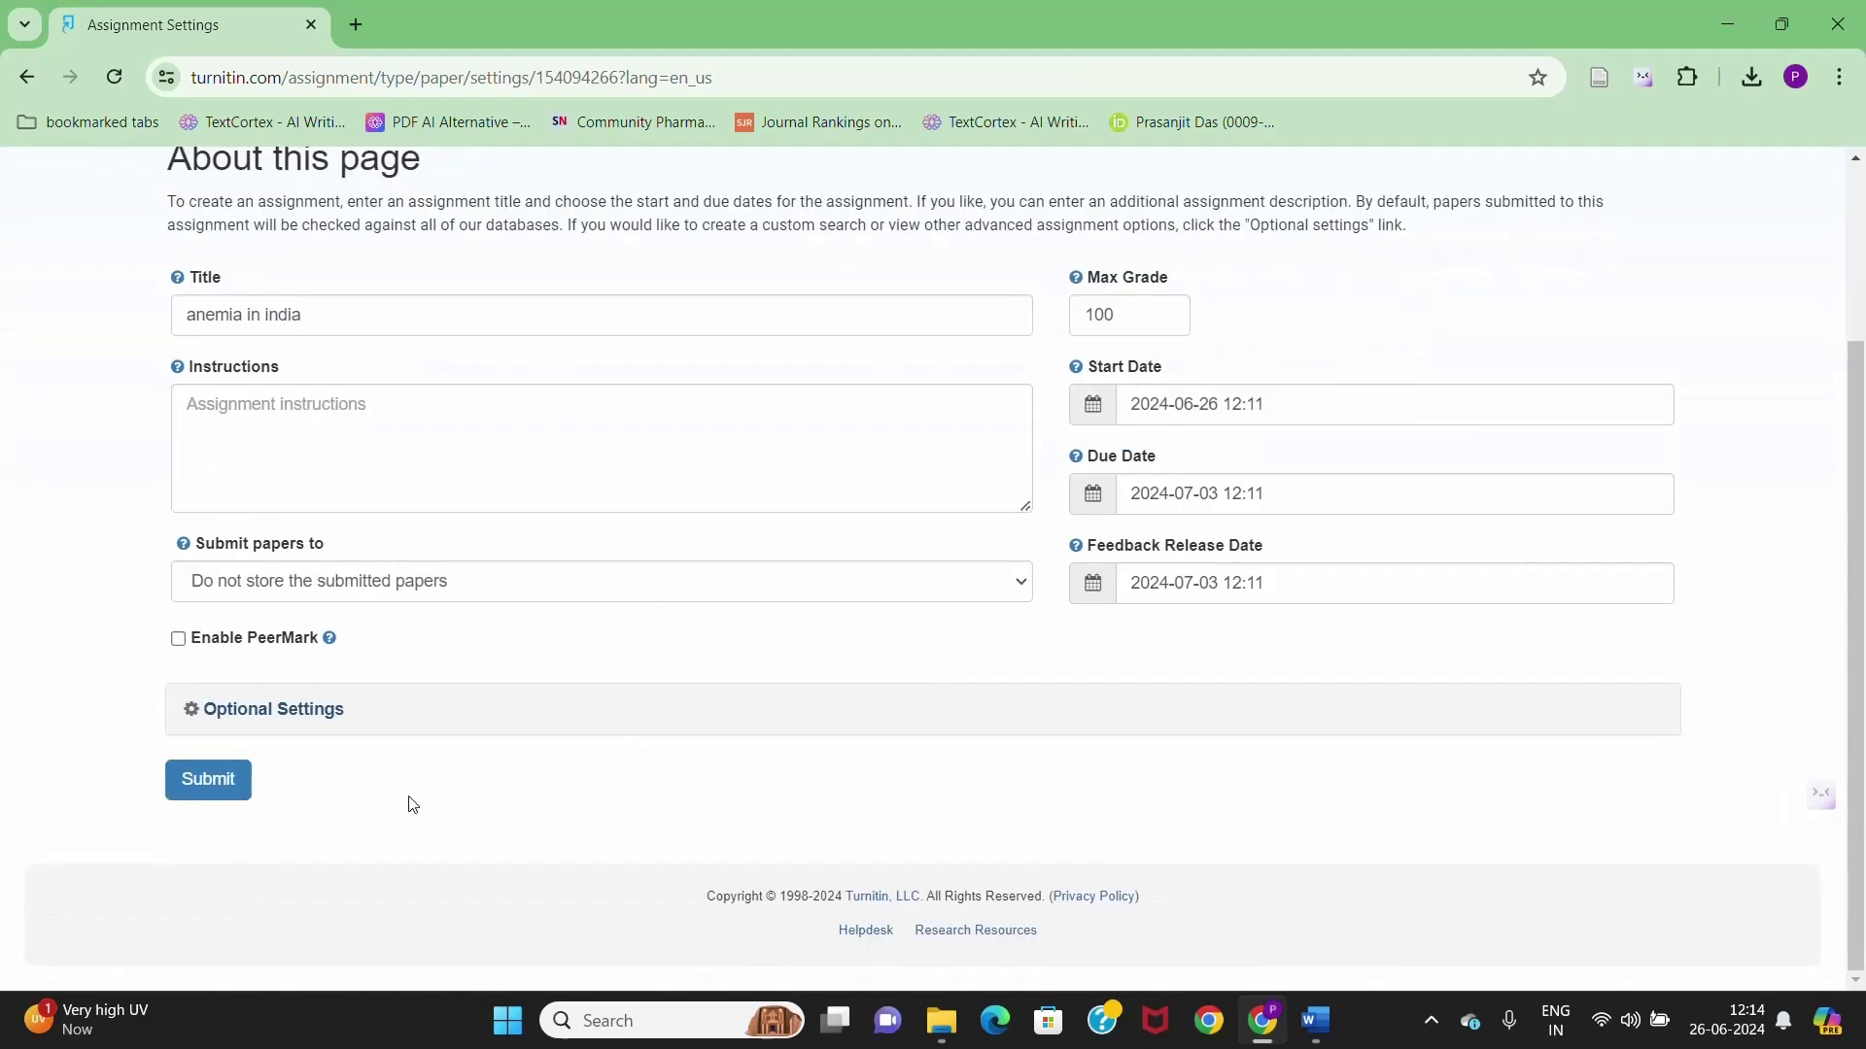
pyautogui.click(209, 782)
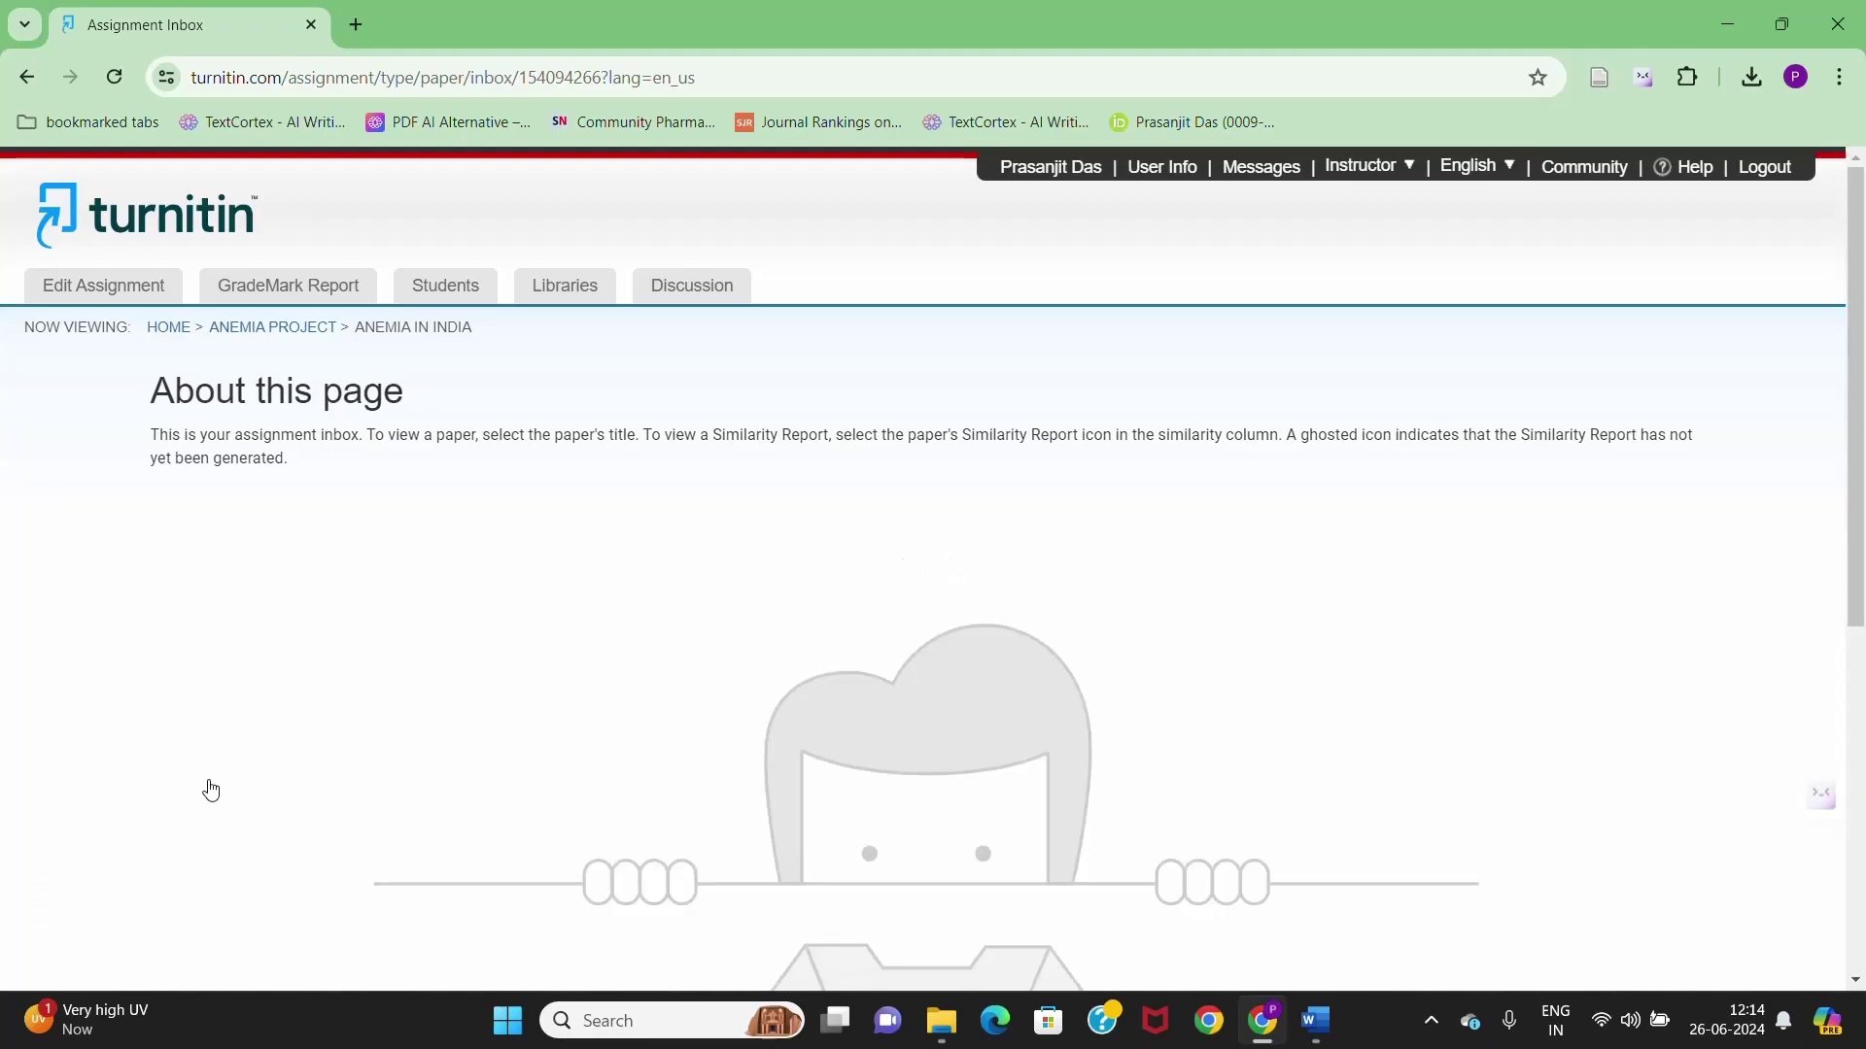
pyautogui.click(158, 329)
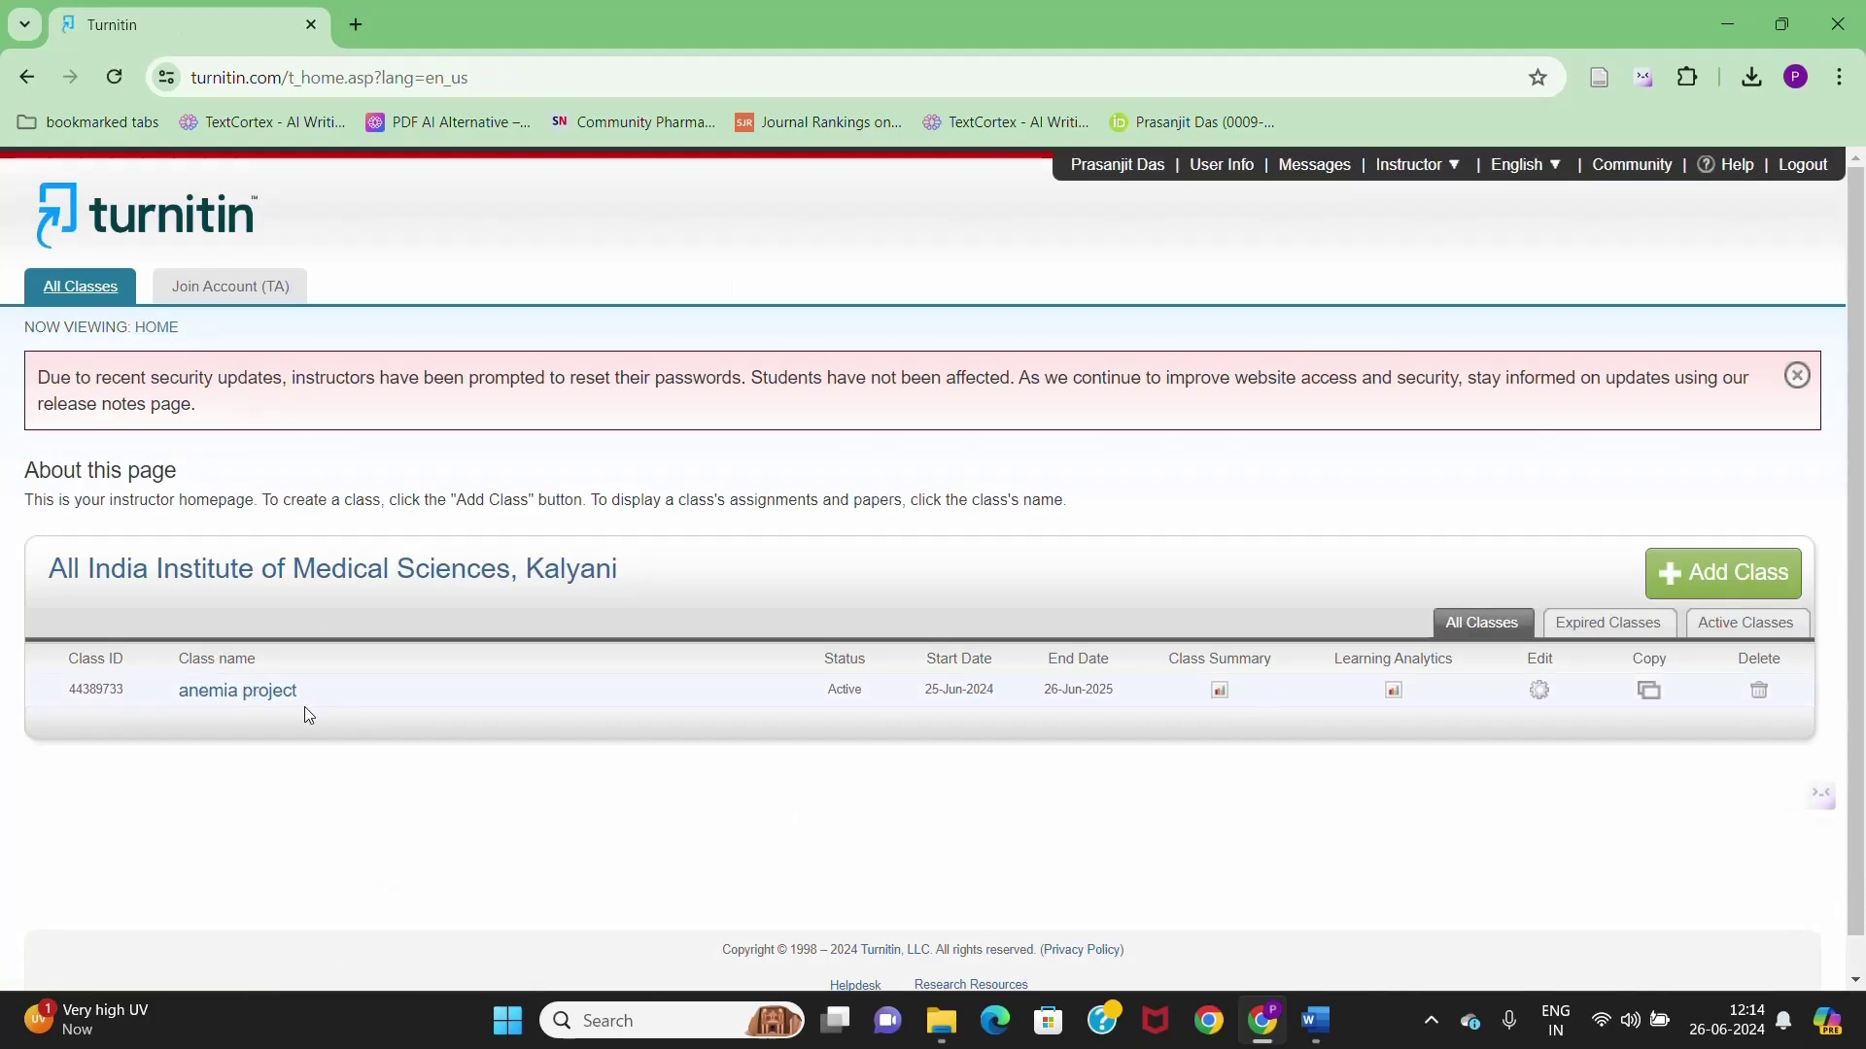
pyautogui.click(277, 696)
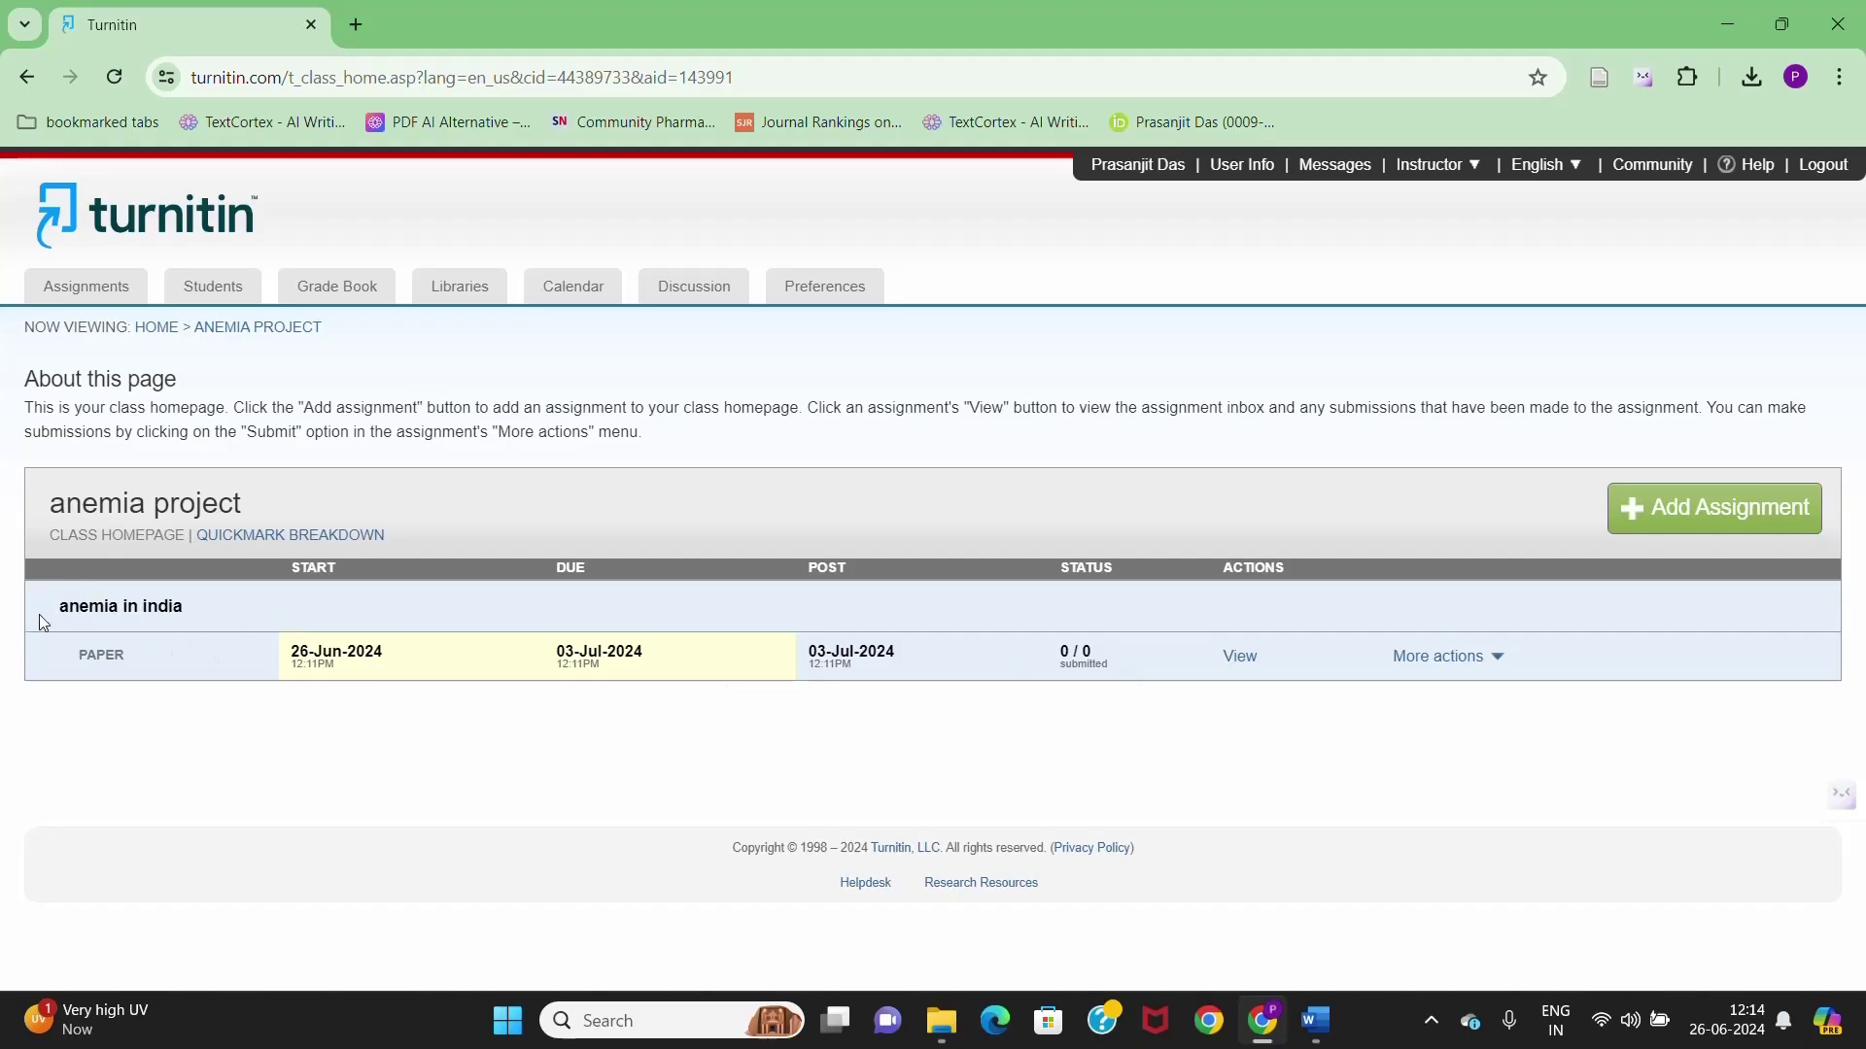
pyautogui.click(223, 289)
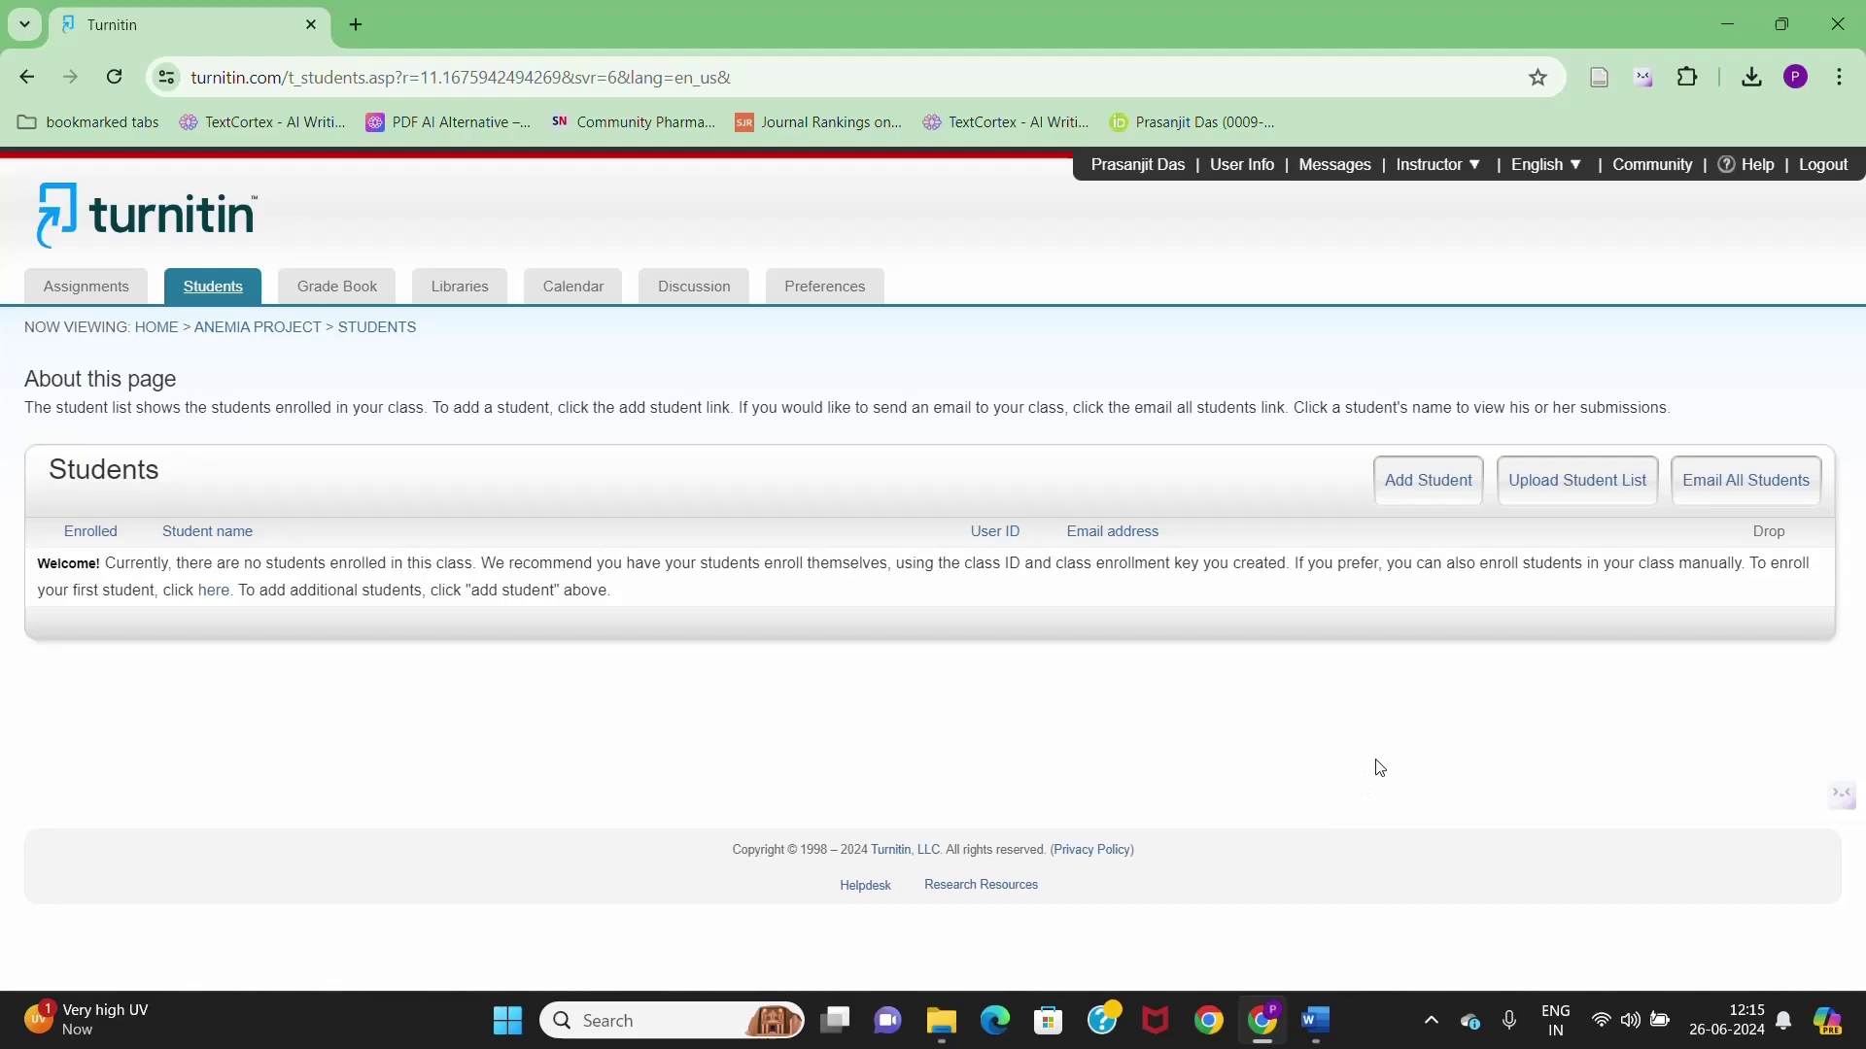
# - Open the Add Student form for the anemia project class
pyautogui.click(1453, 500)
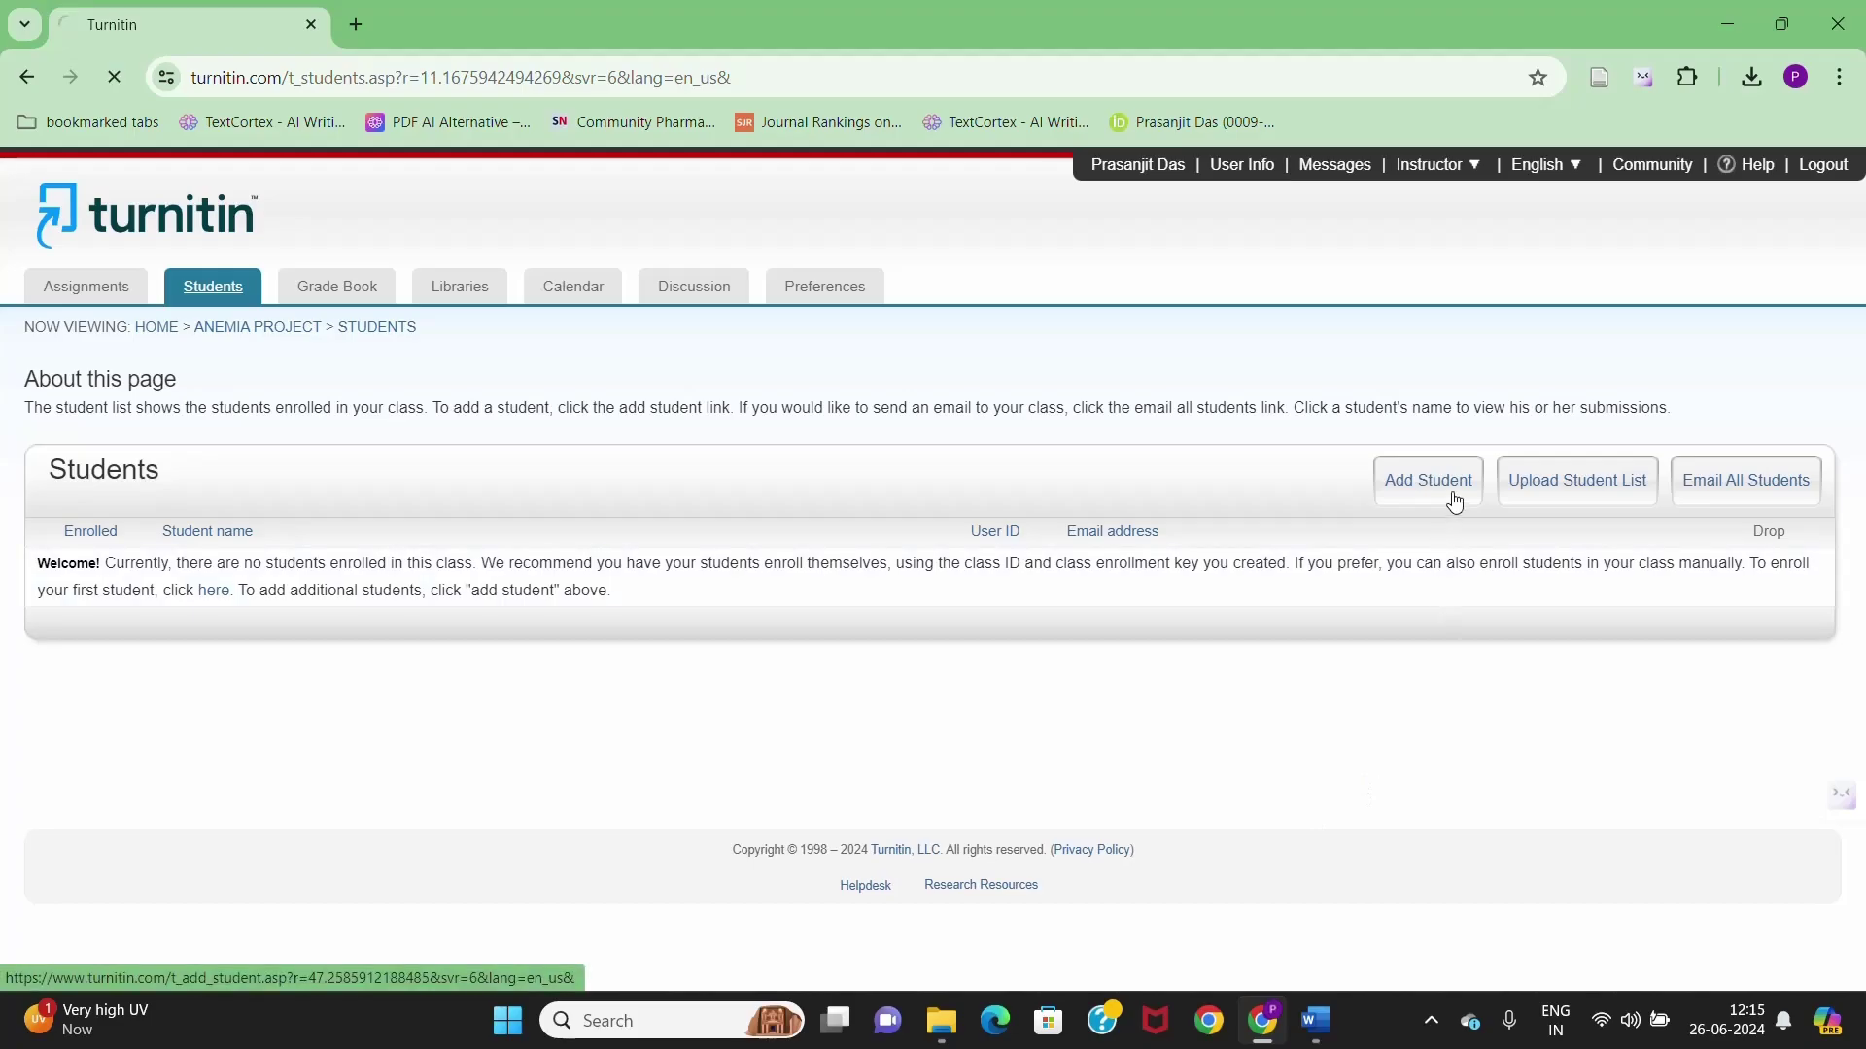
# - Enroll one student by autofilling their first name, last name and e-mail, then submitting
pyautogui.scroll(-3, 871, 490)
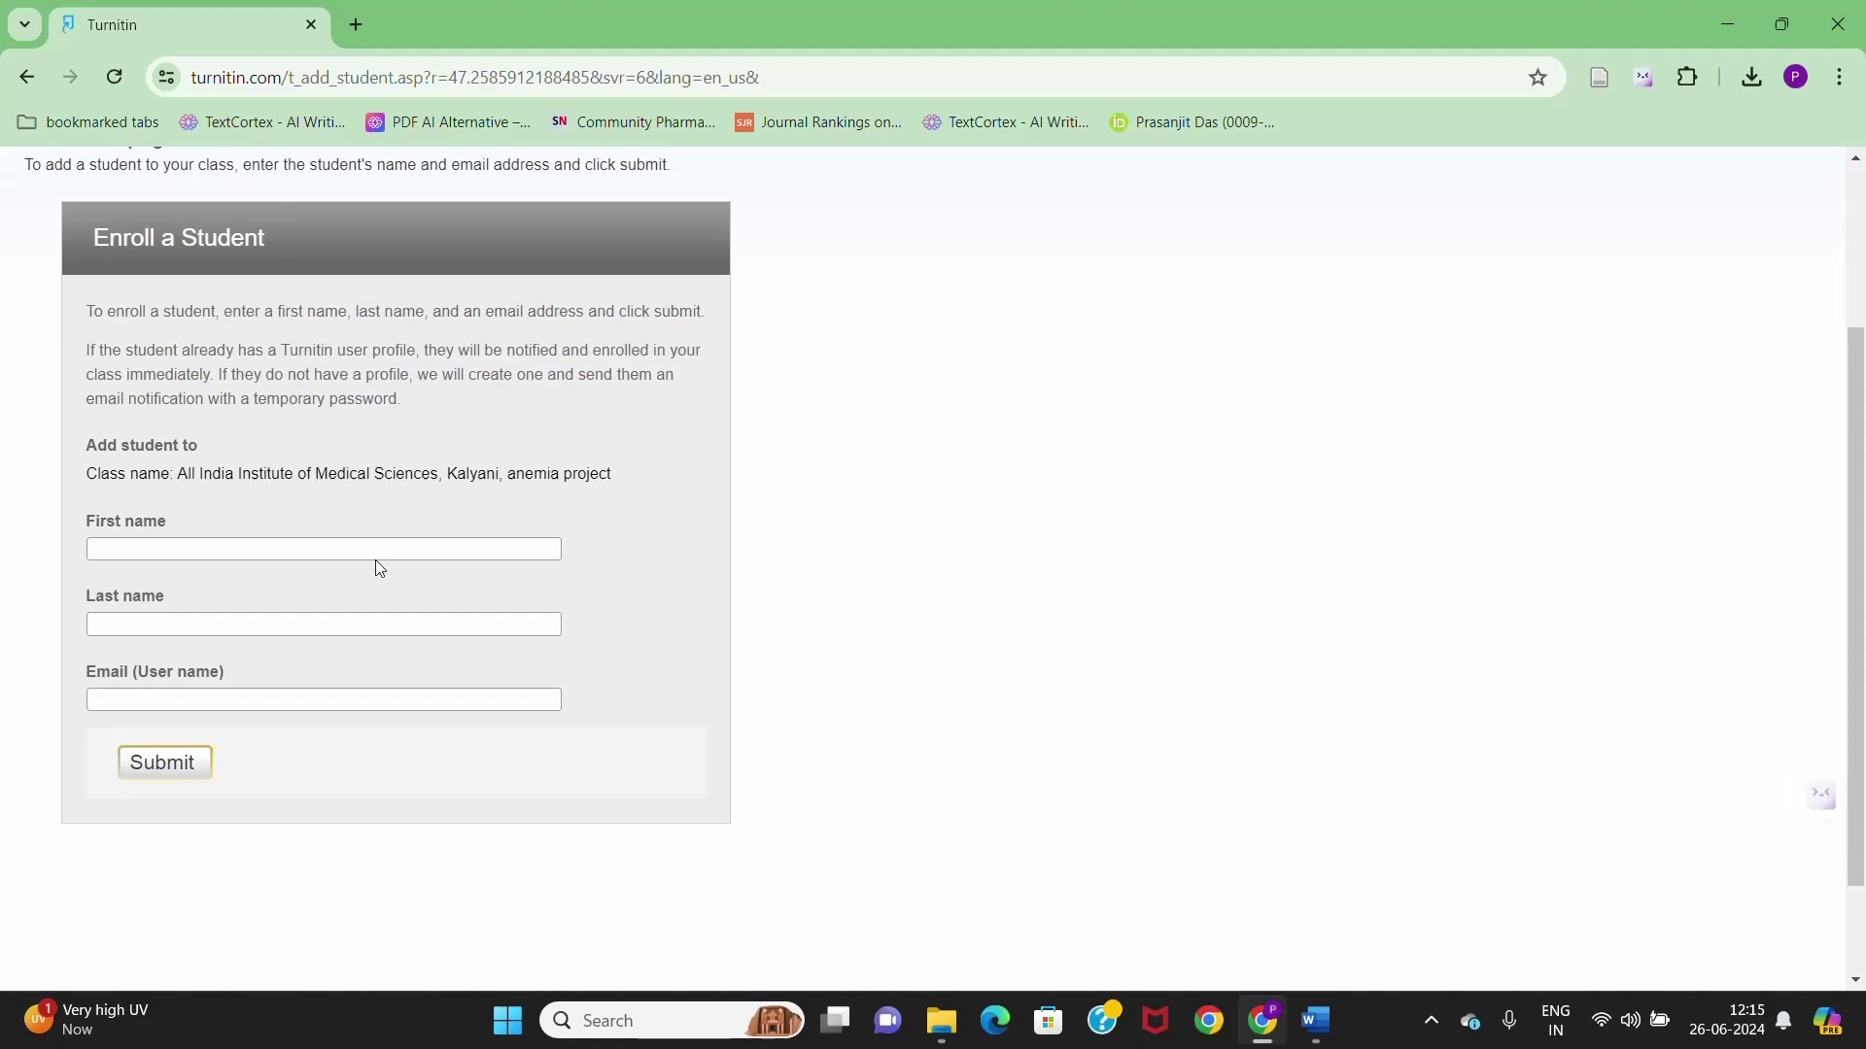
pyautogui.click(289, 554)
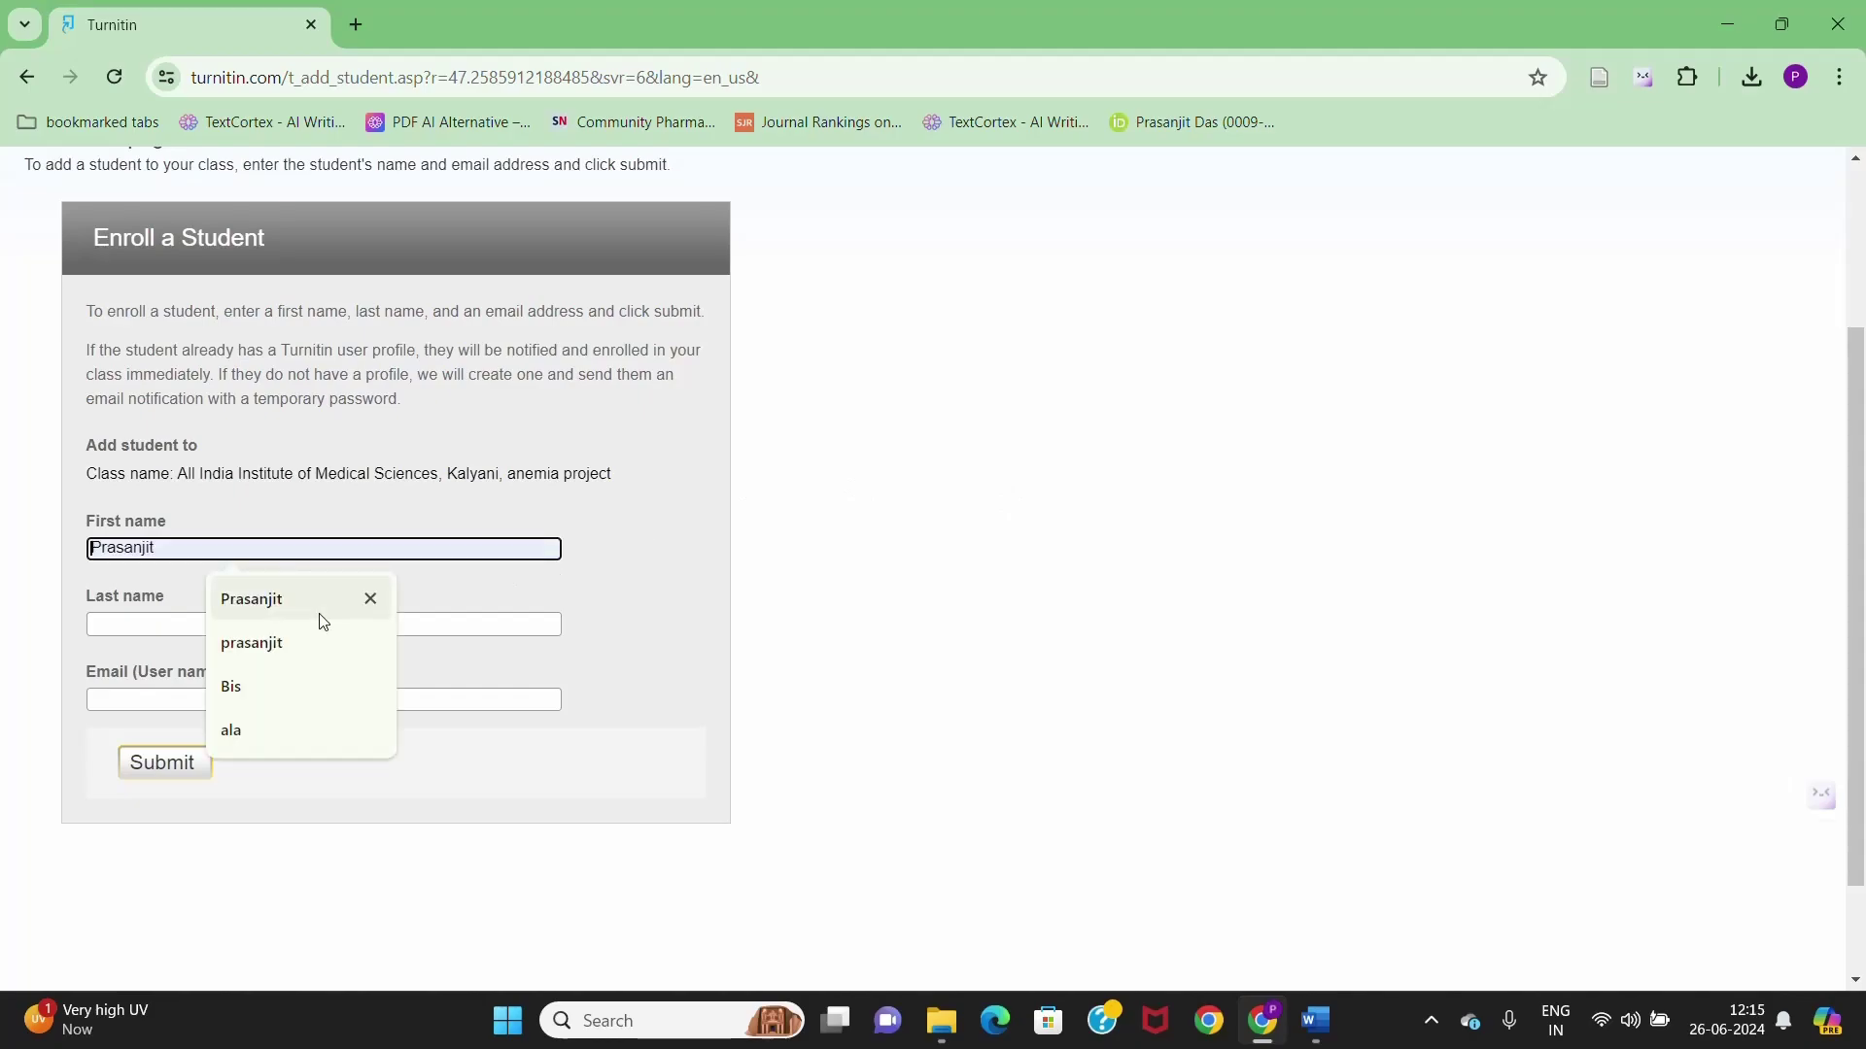
pyautogui.click(280, 604)
pyautogui.click(147, 623)
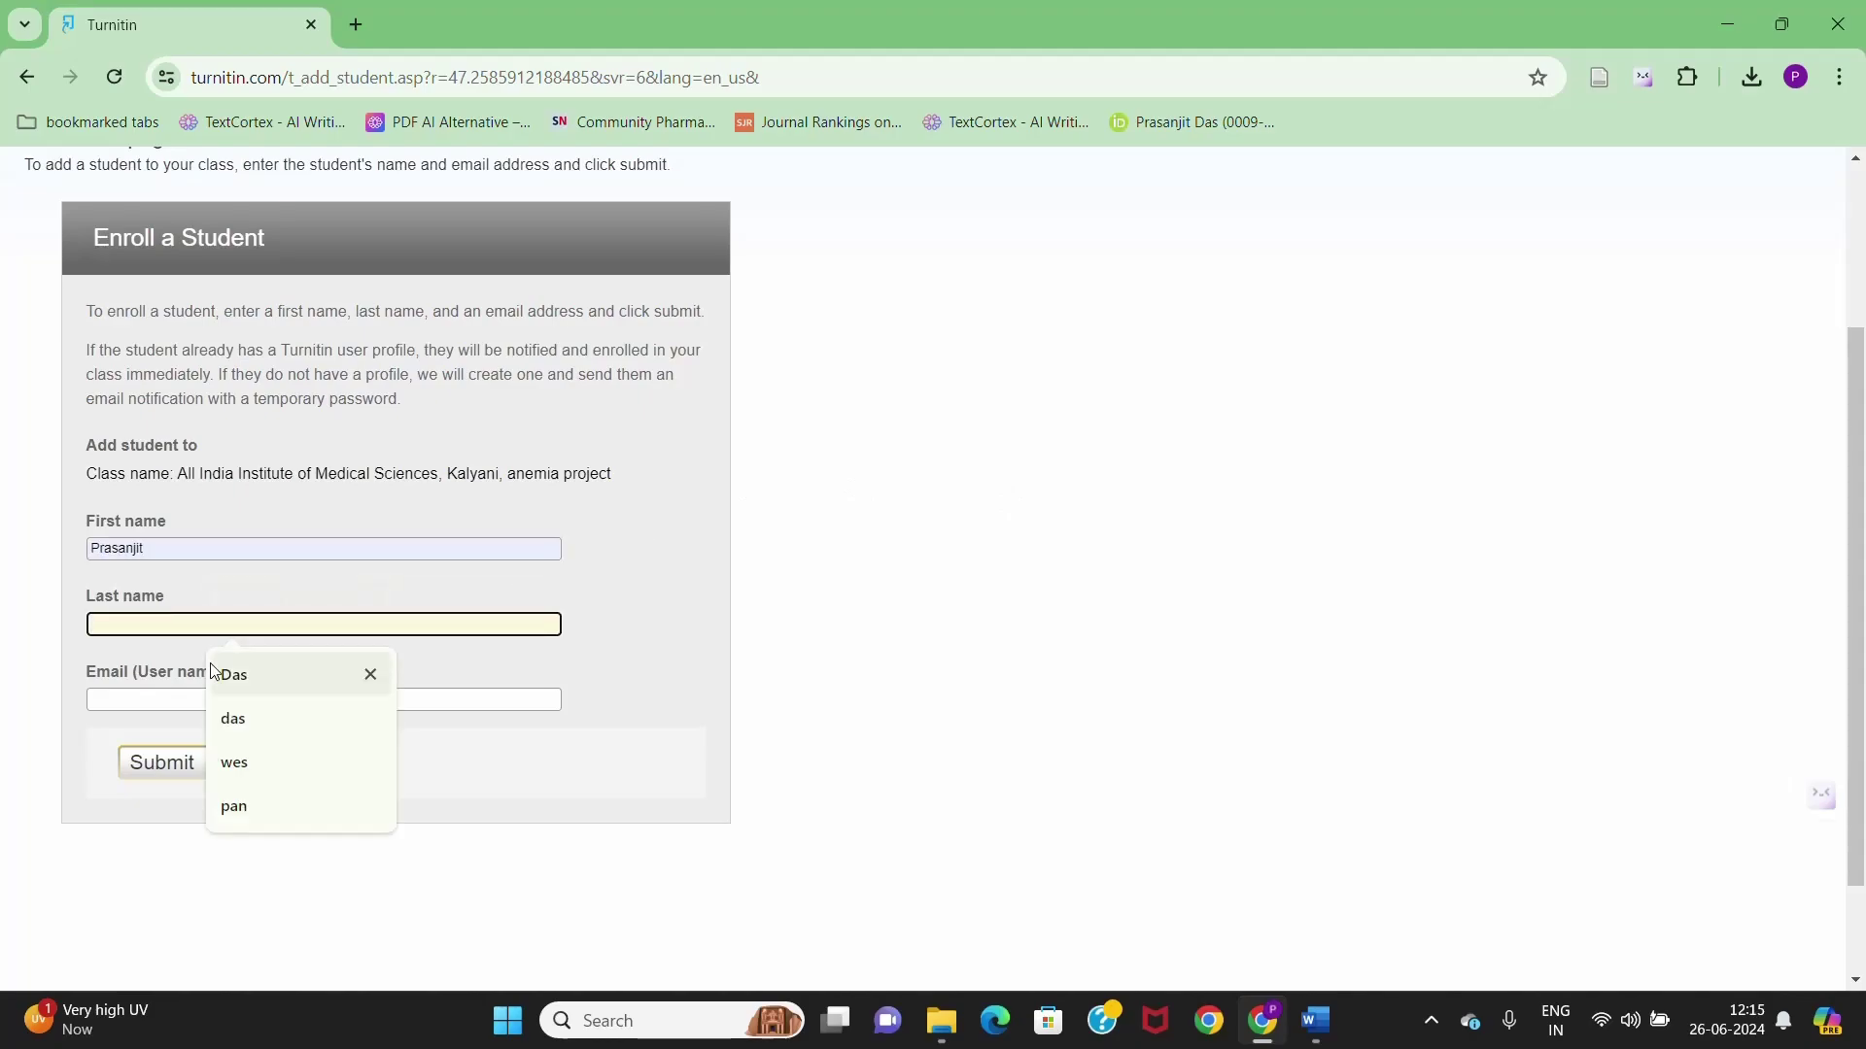
pyautogui.click(285, 688)
pyautogui.click(196, 699)
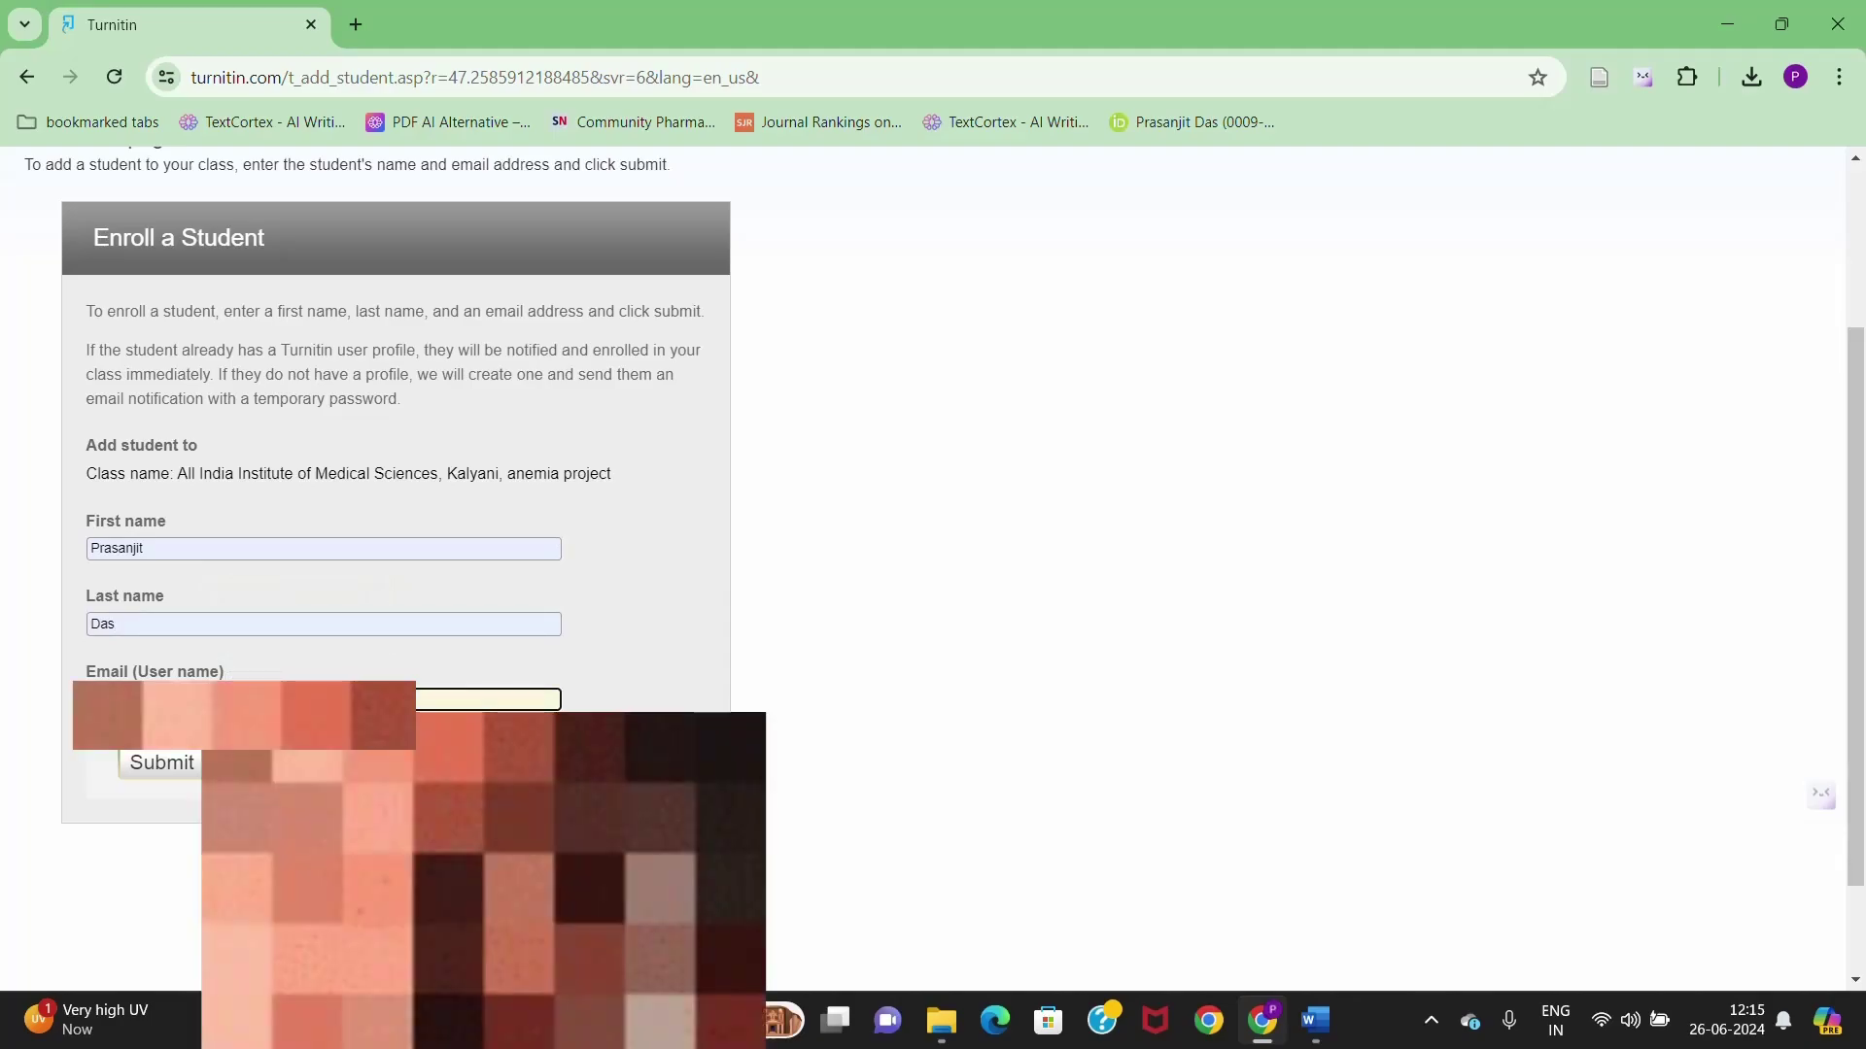
pyautogui.click(282, 763)
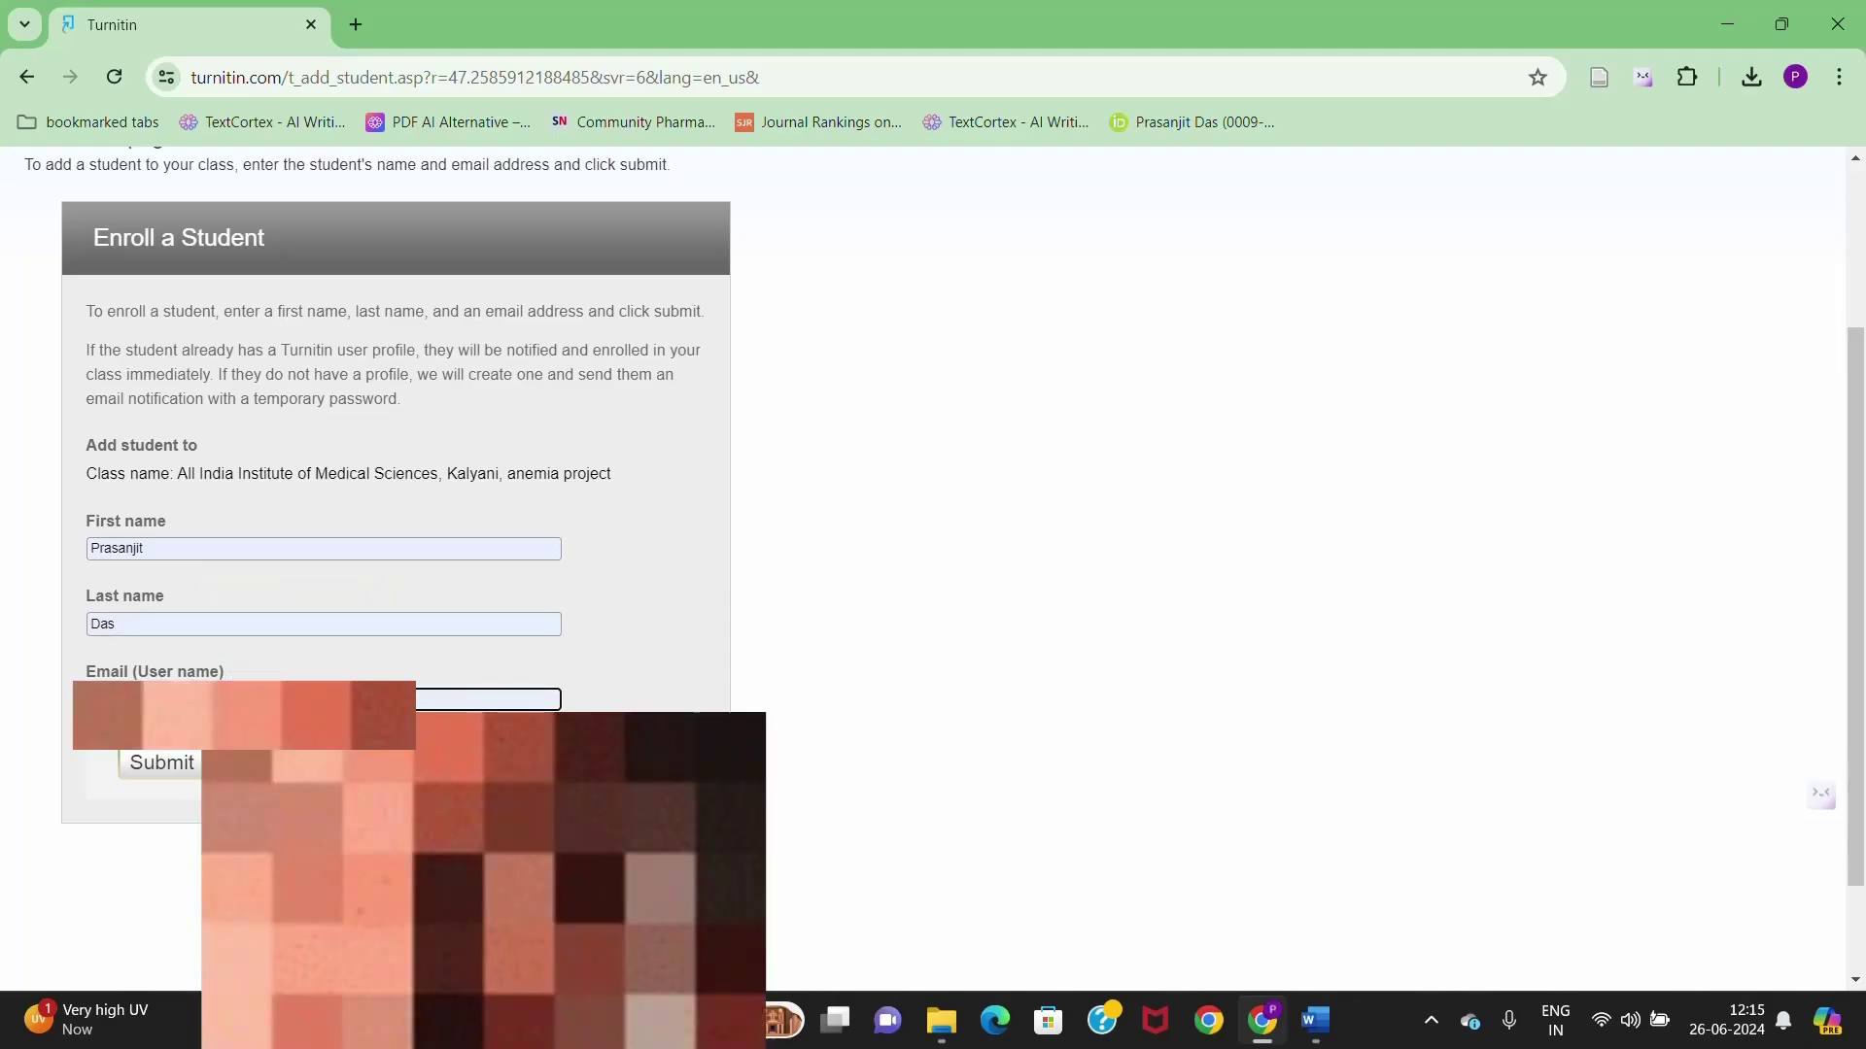
pyautogui.click(171, 767)
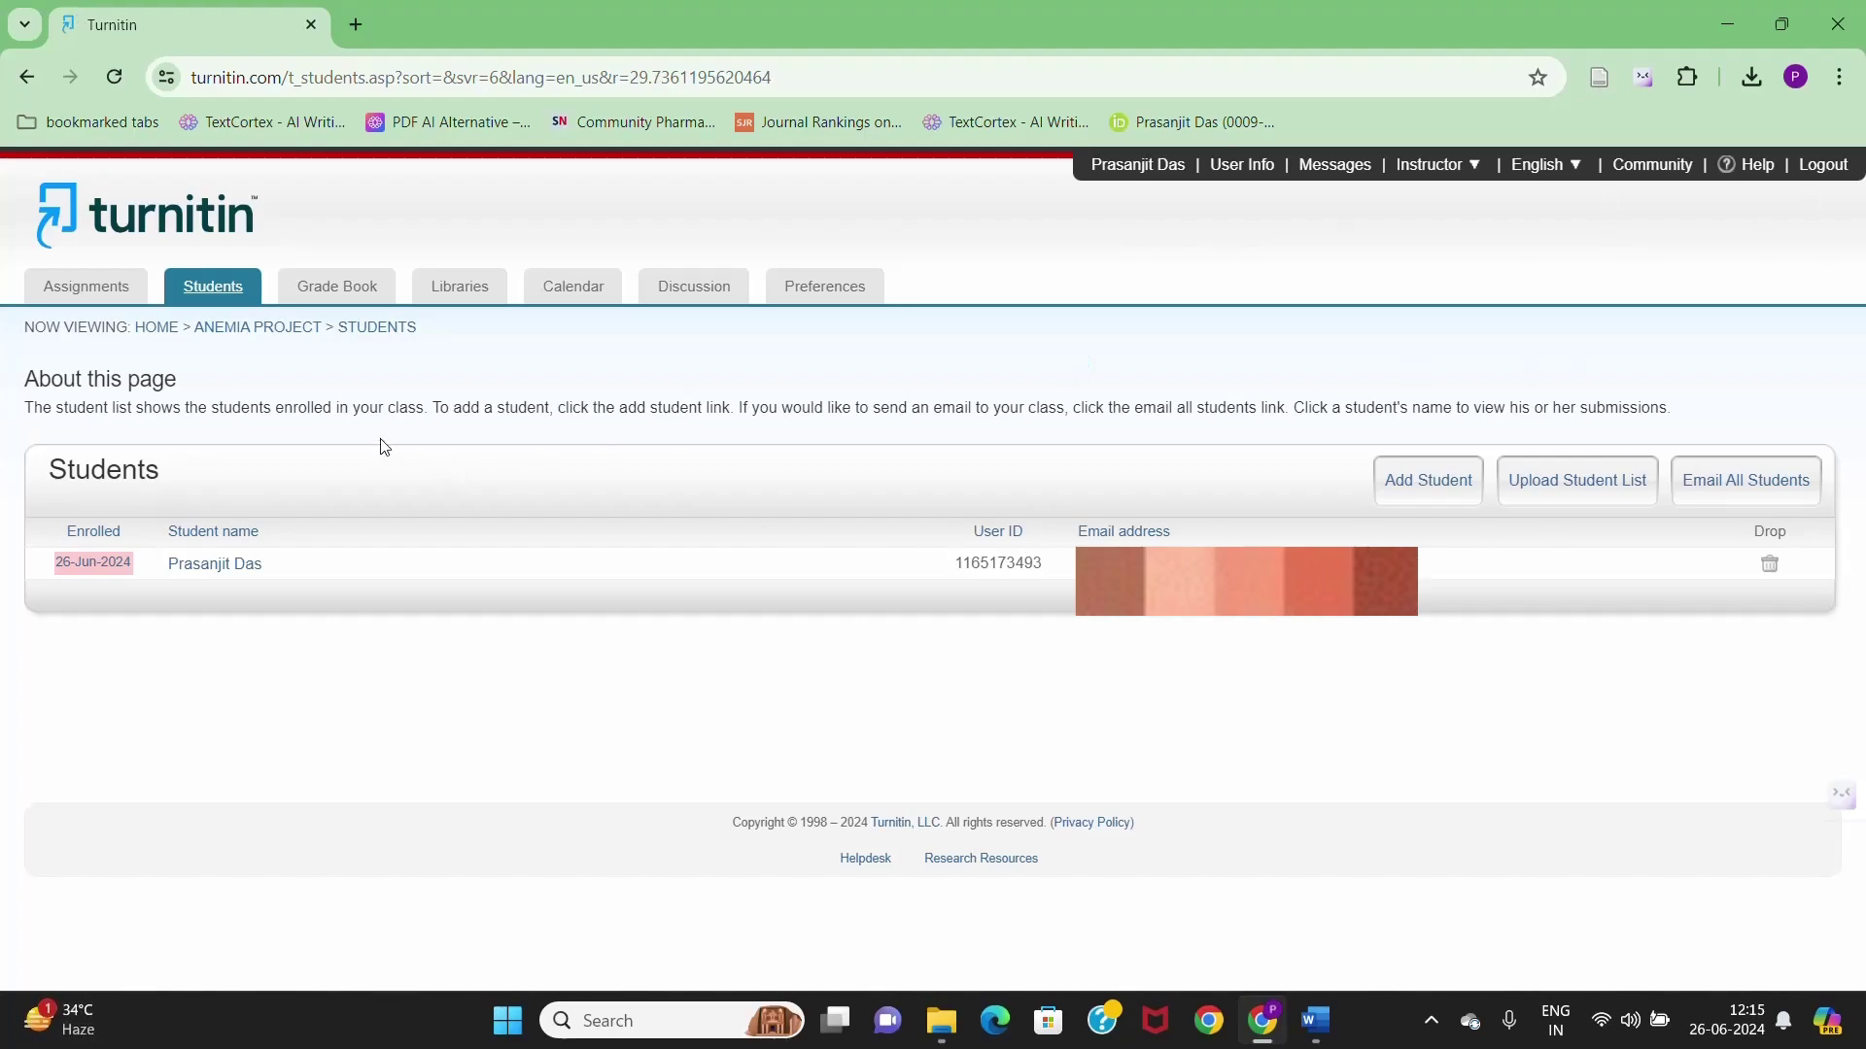
# - Return to the anemia project class homepage via the breadcrumb trail
pyautogui.click(277, 328)
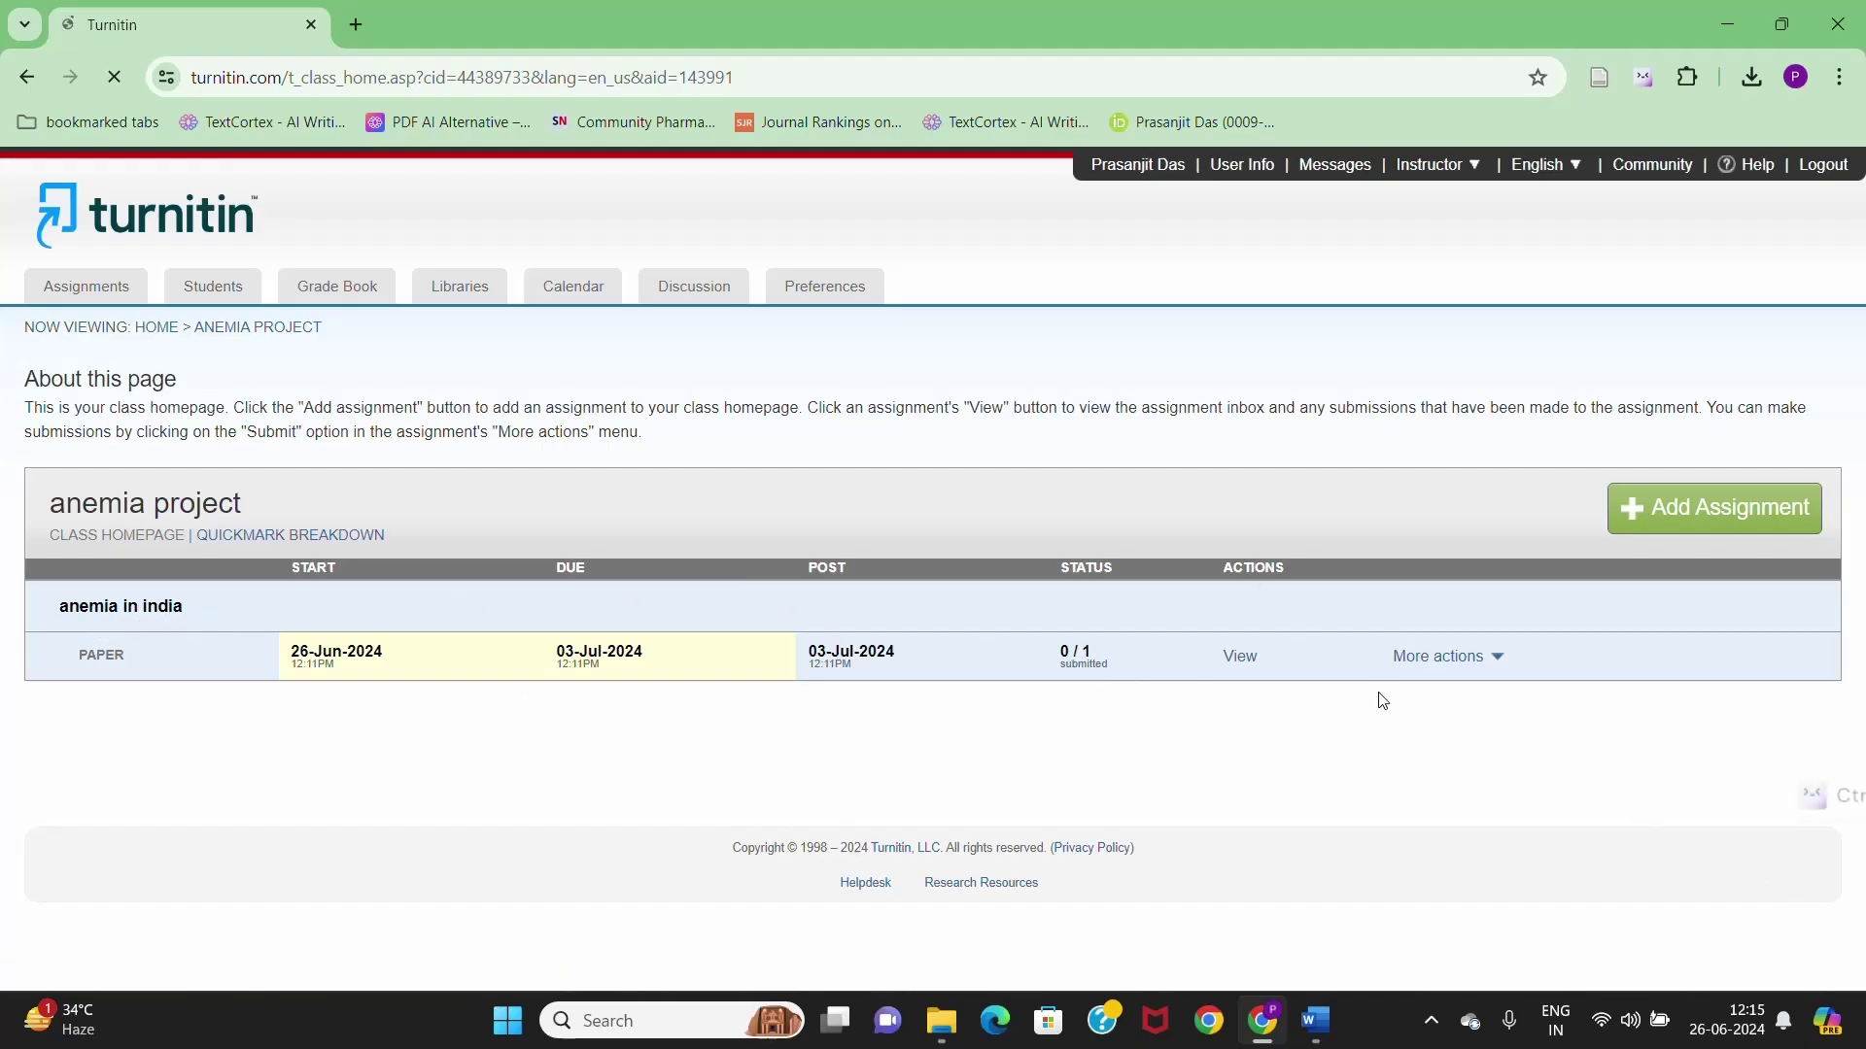
# - Open the Submit page for 'anemia in india' and bring up Downloads in File Explorer
pyautogui.click(1458, 660)
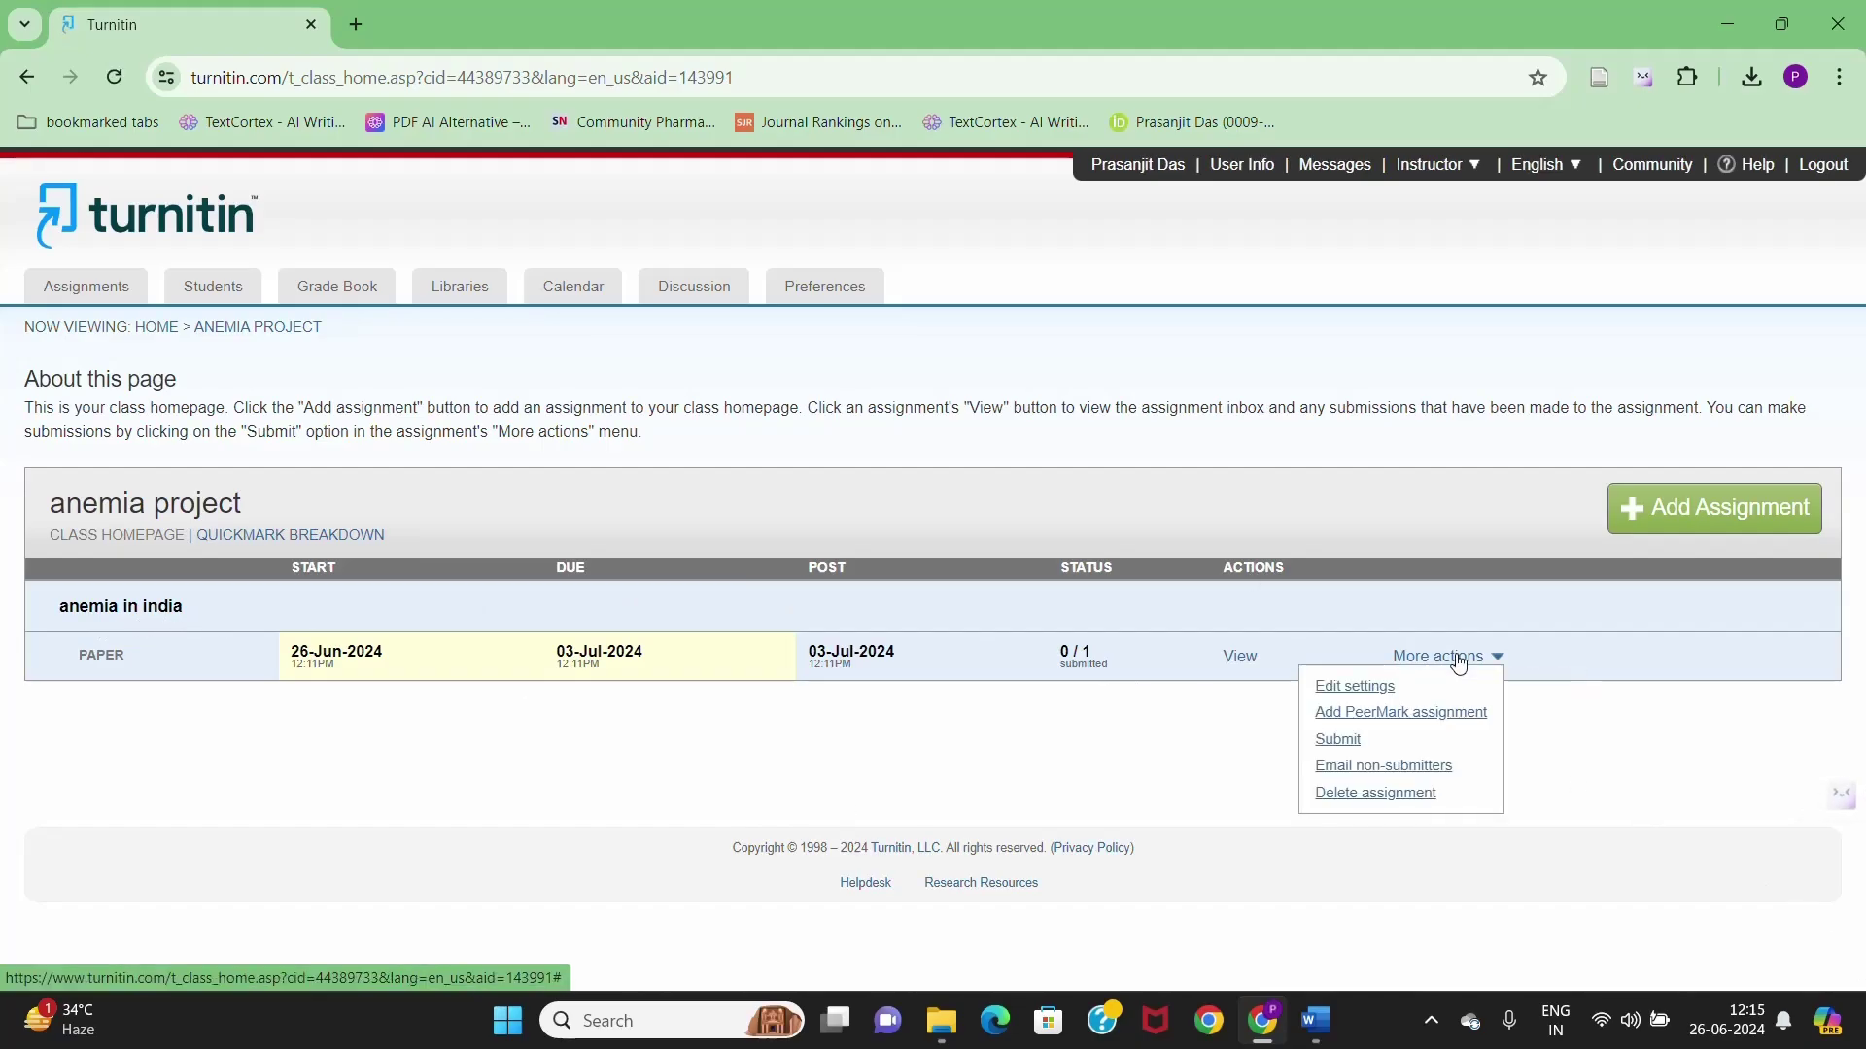
pyautogui.click(1354, 741)
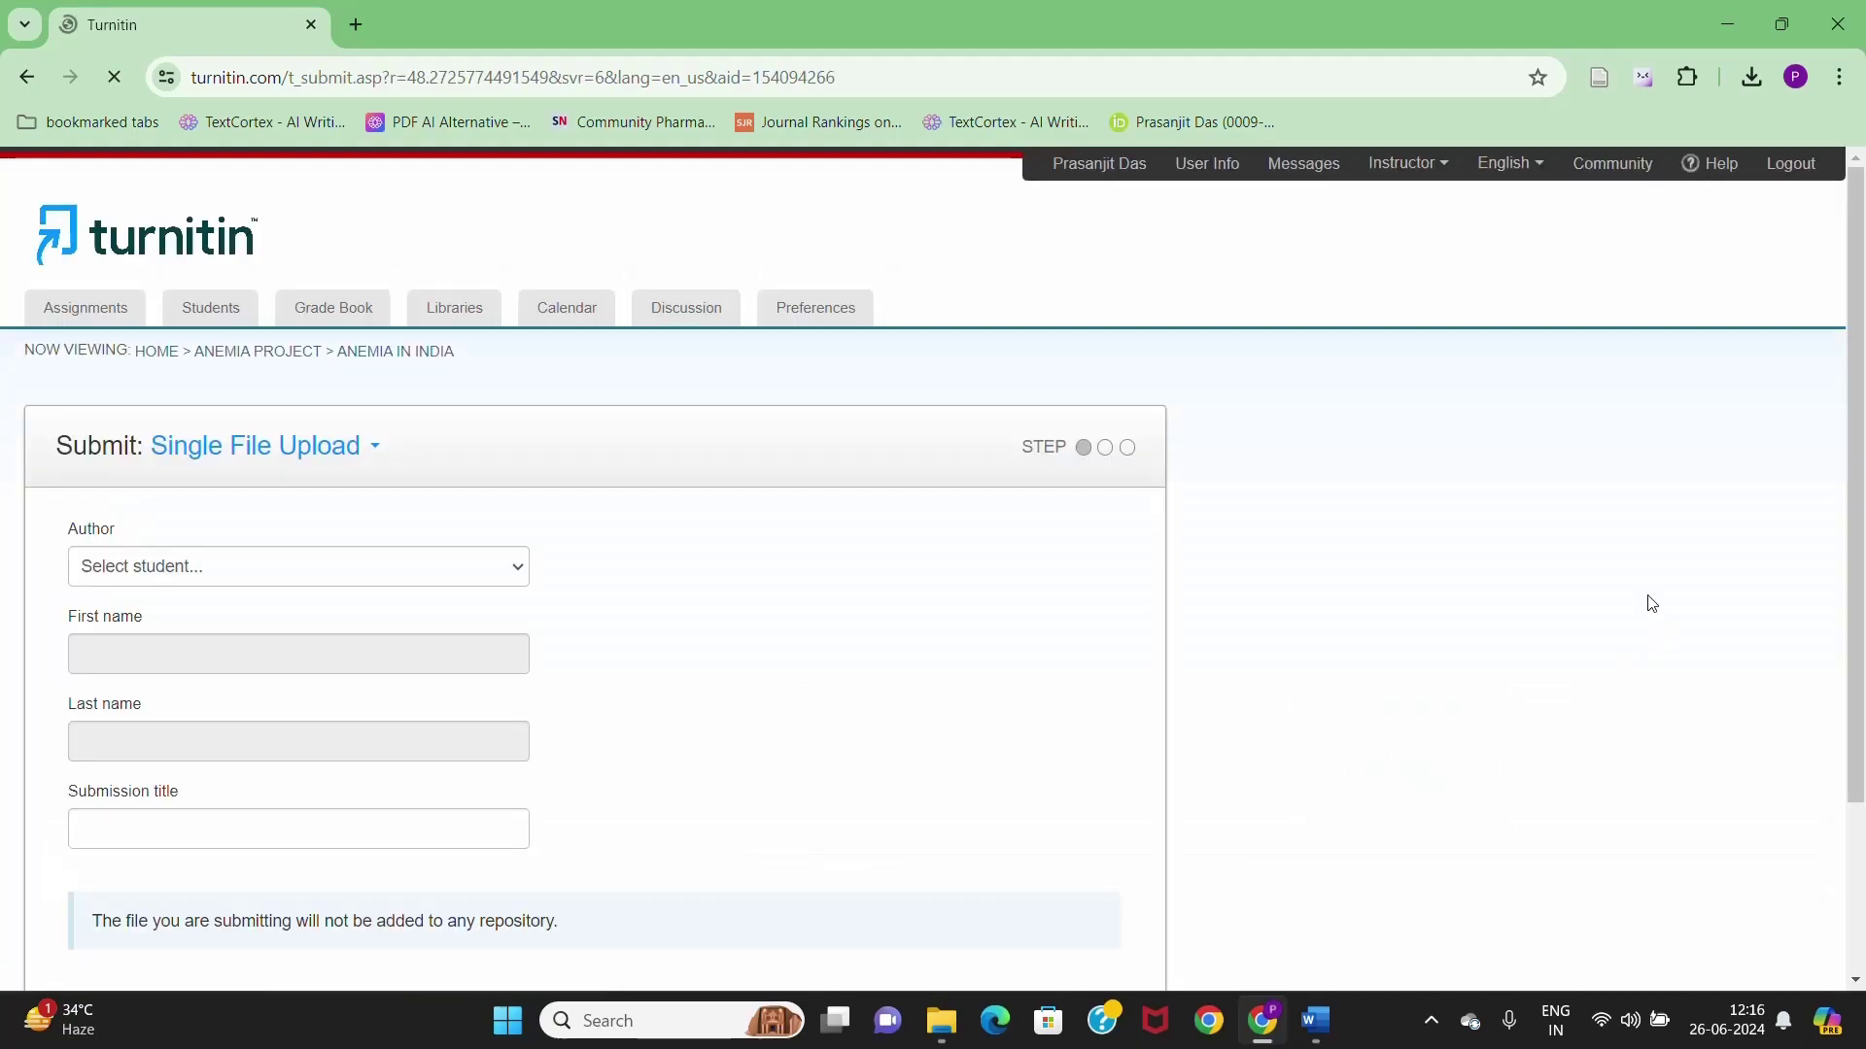
pyautogui.scroll(-1, 698, 567)
pyautogui.scroll(-2, 698, 567)
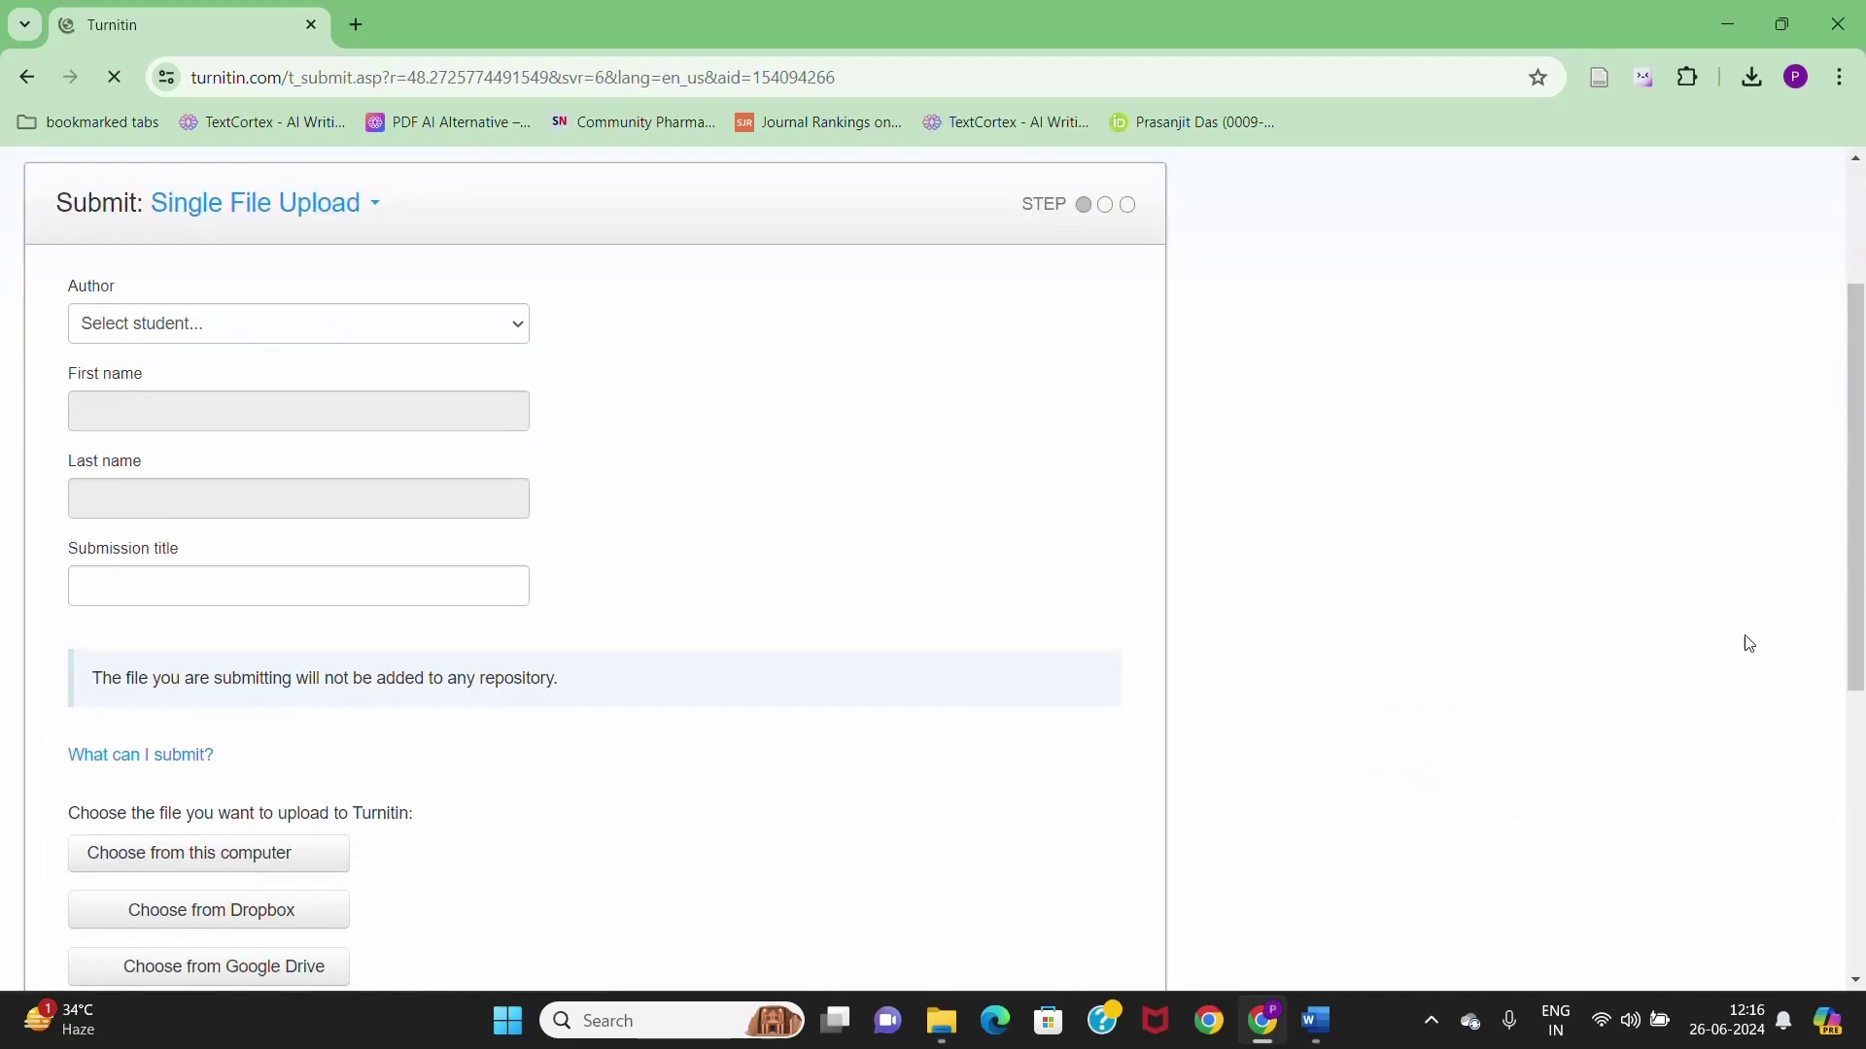
pyautogui.scroll(1, 1604, 590)
pyautogui.scroll(-1, 1603, 590)
pyautogui.scroll(-2, 304, 500)
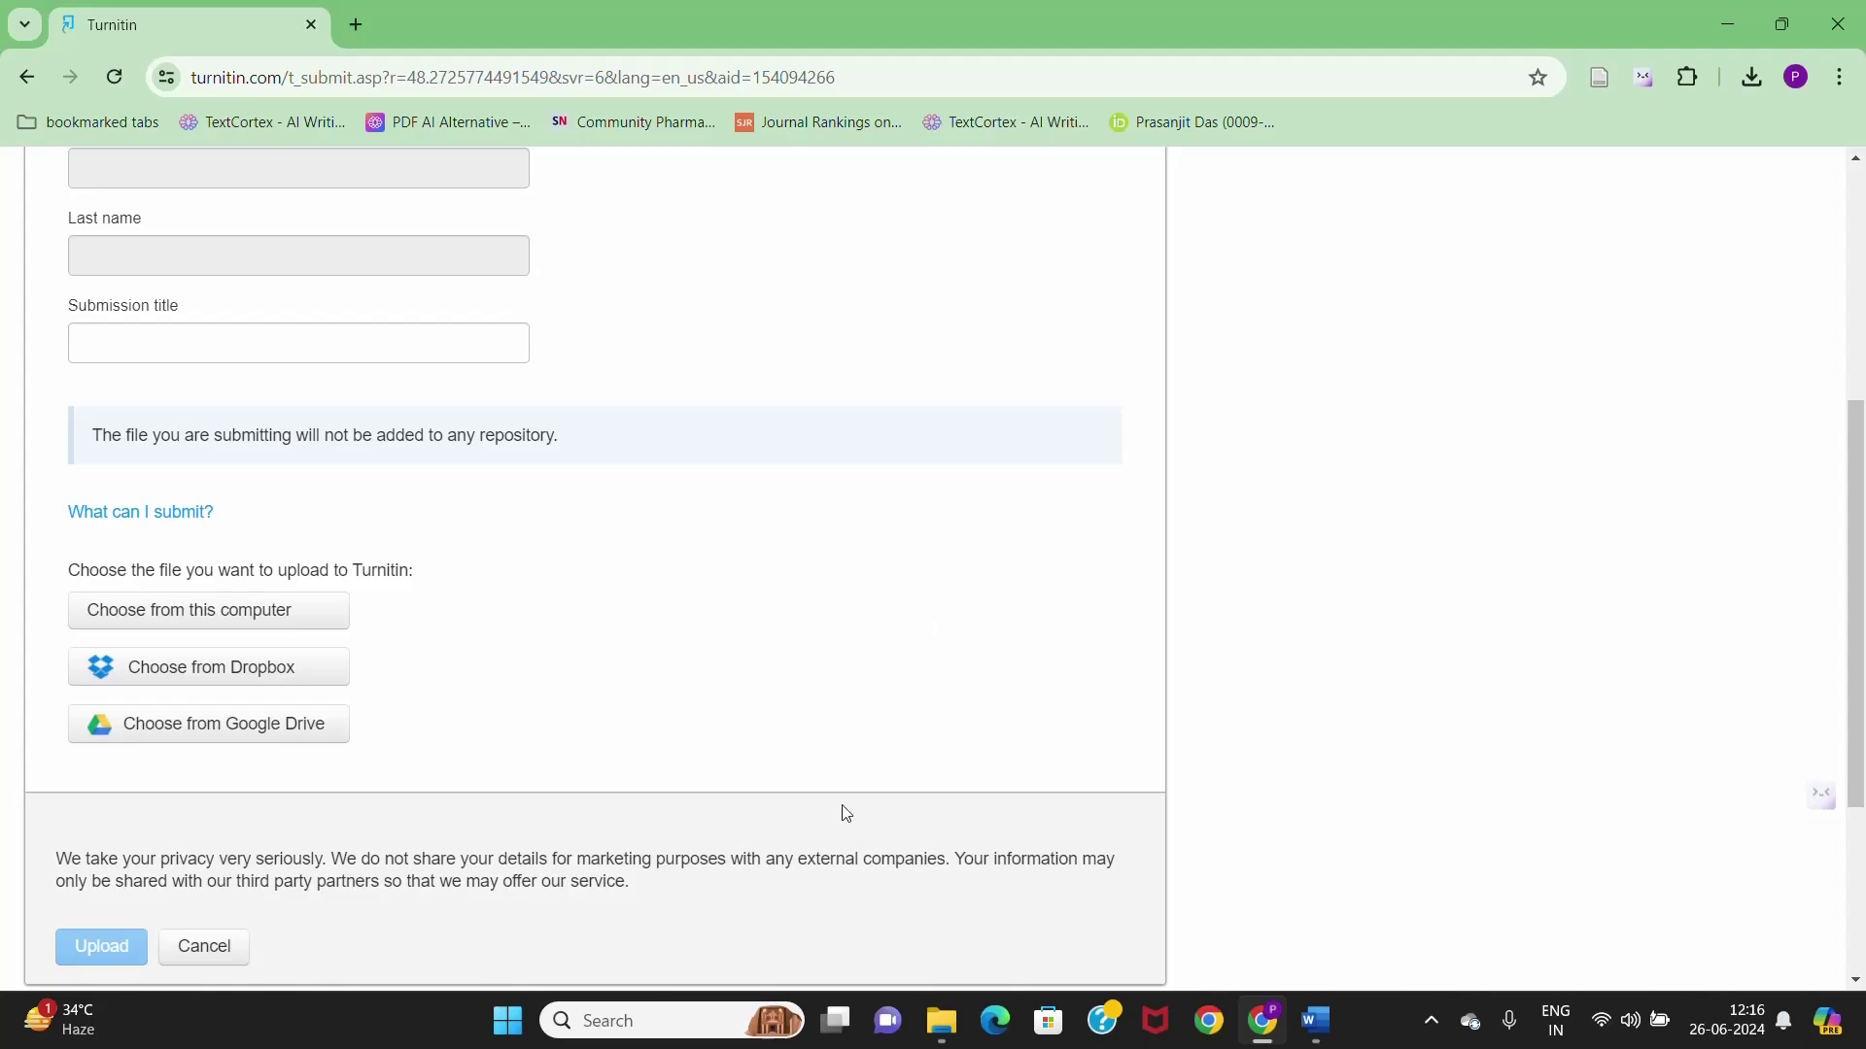
pyautogui.click(942, 1025)
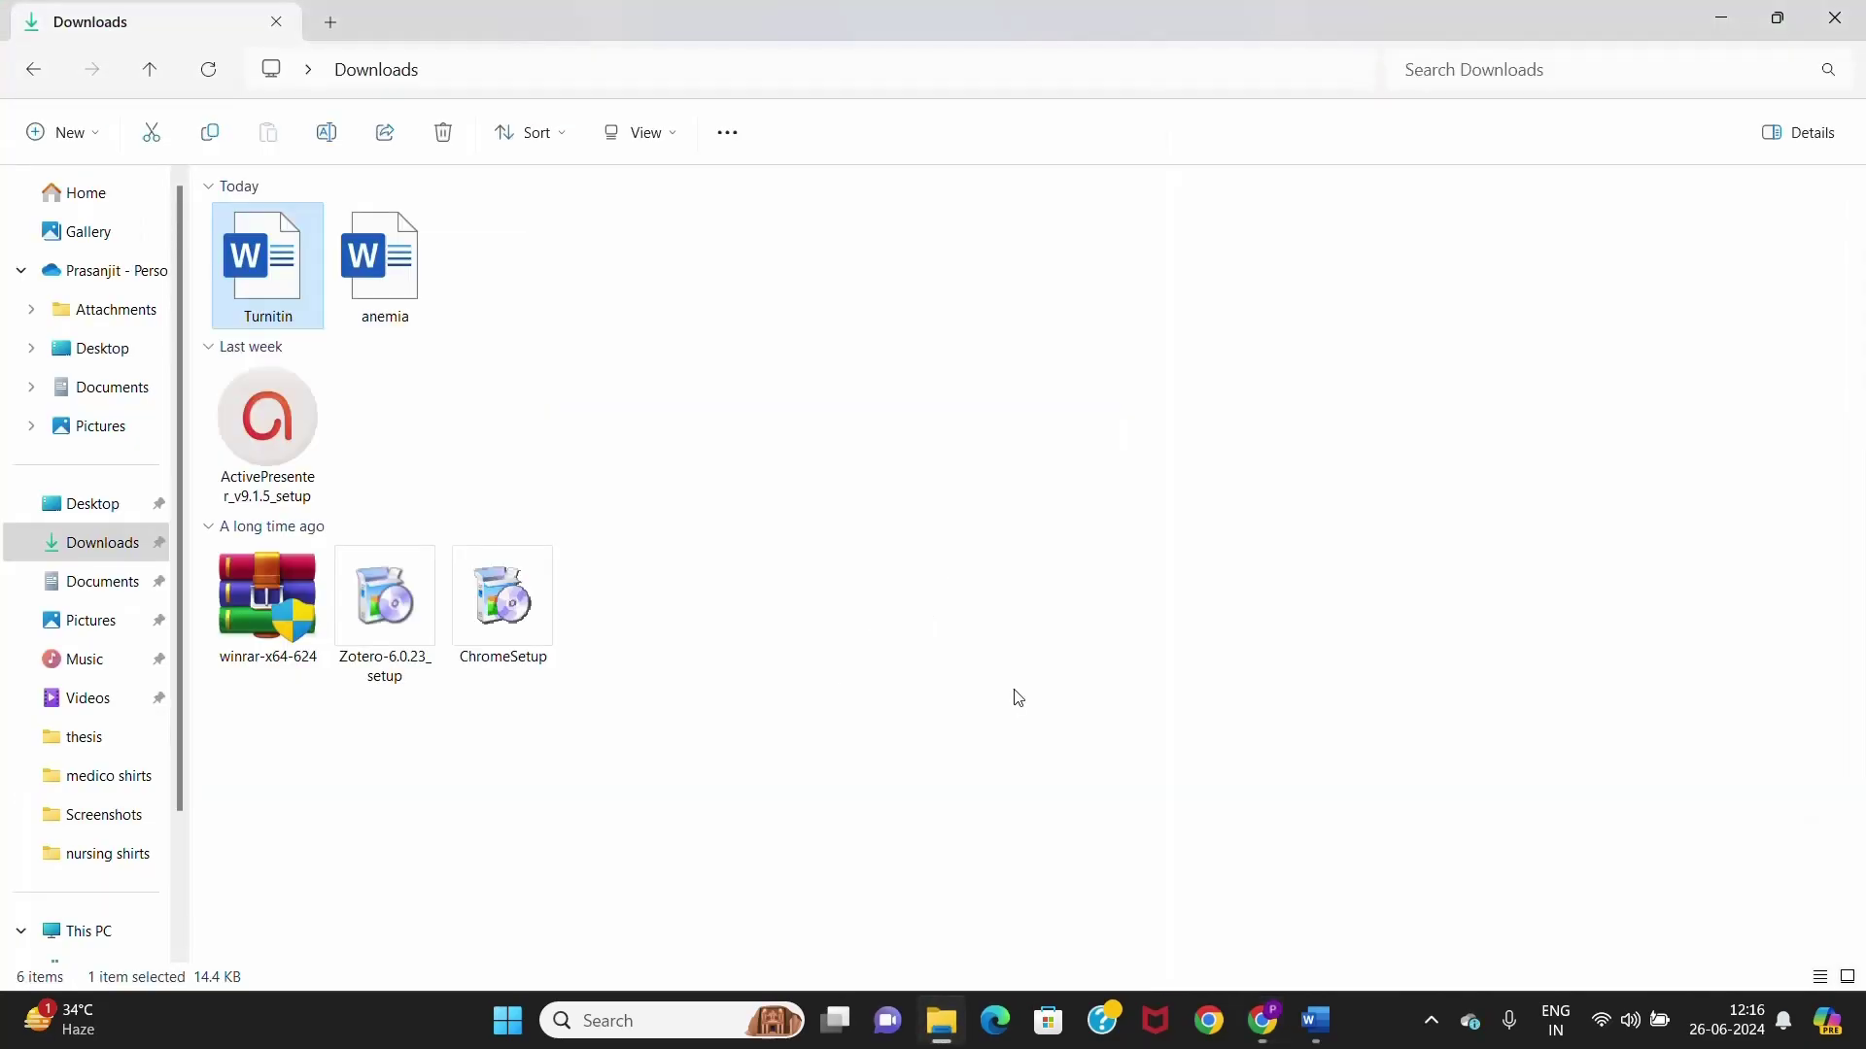
# - Open 'anemia' from Downloads in Word, skim down to its References, then return to Turnitin
pyautogui.click(406, 244)
pyautogui.doubleClick(408, 248)
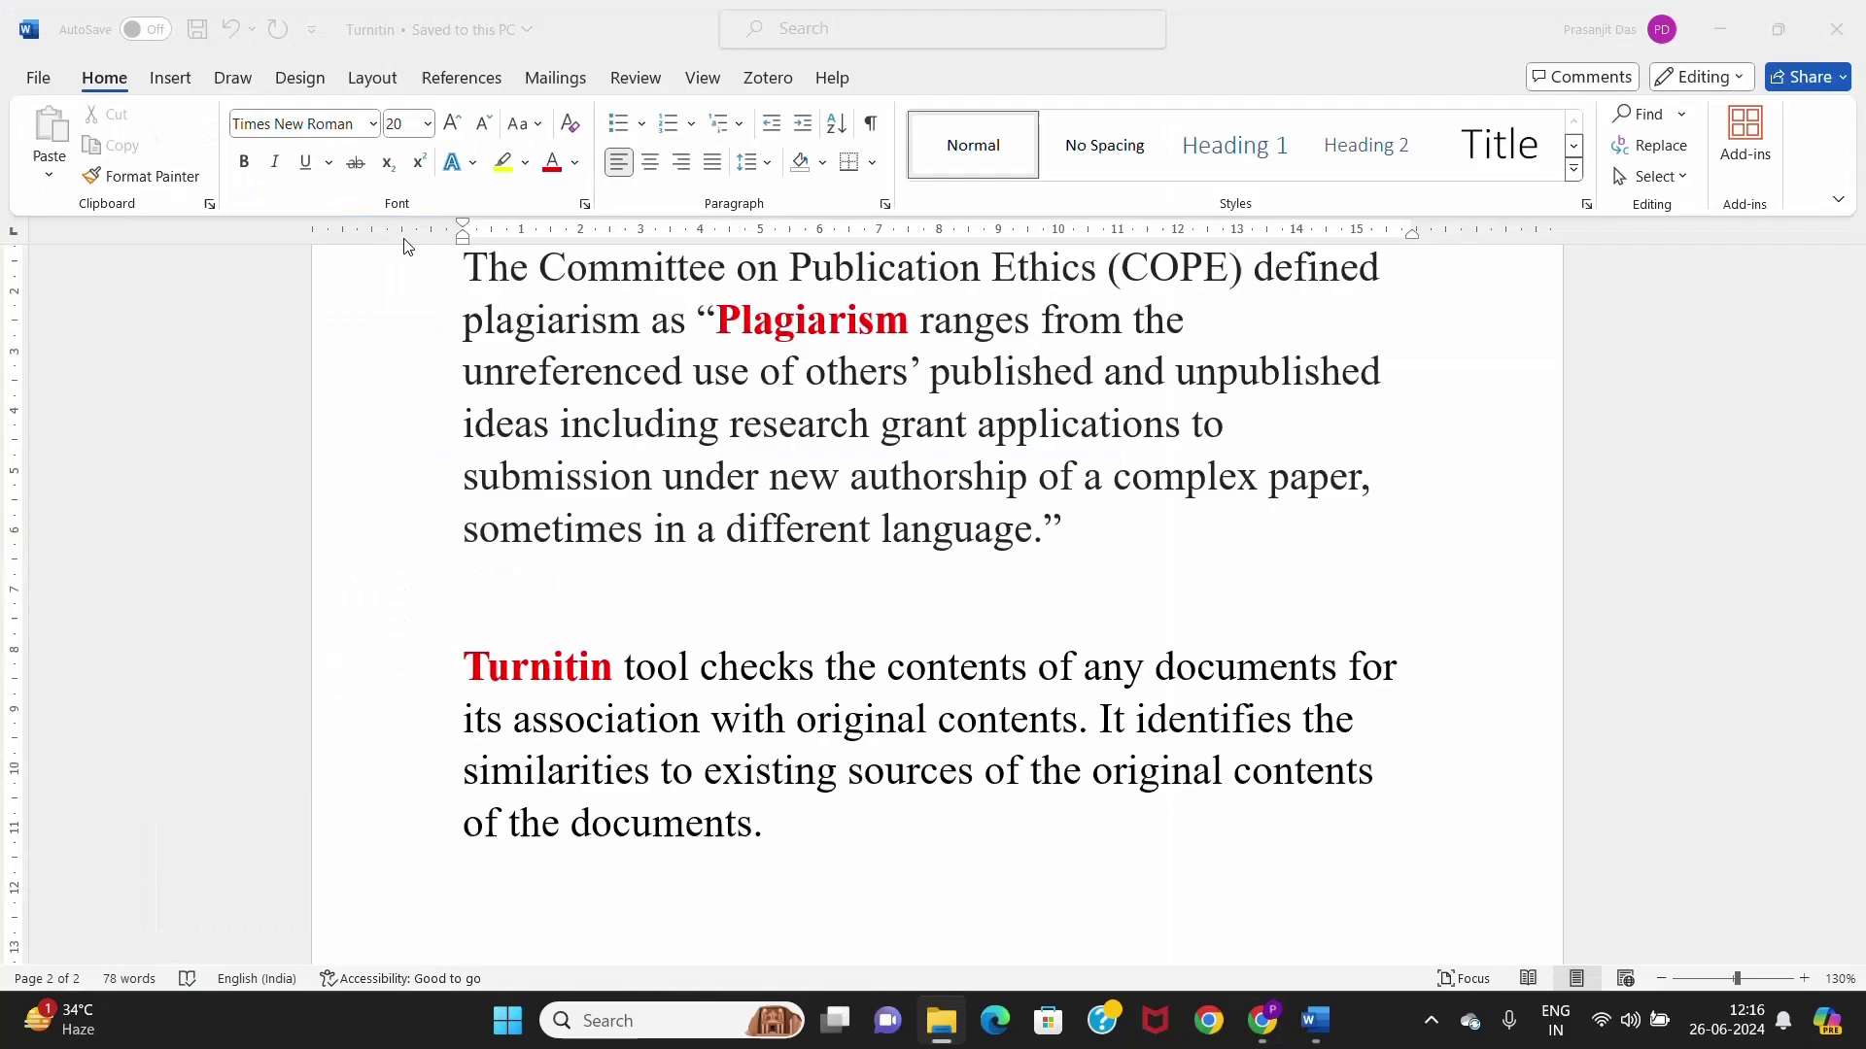
pyautogui.scroll(-8, 1210, 680)
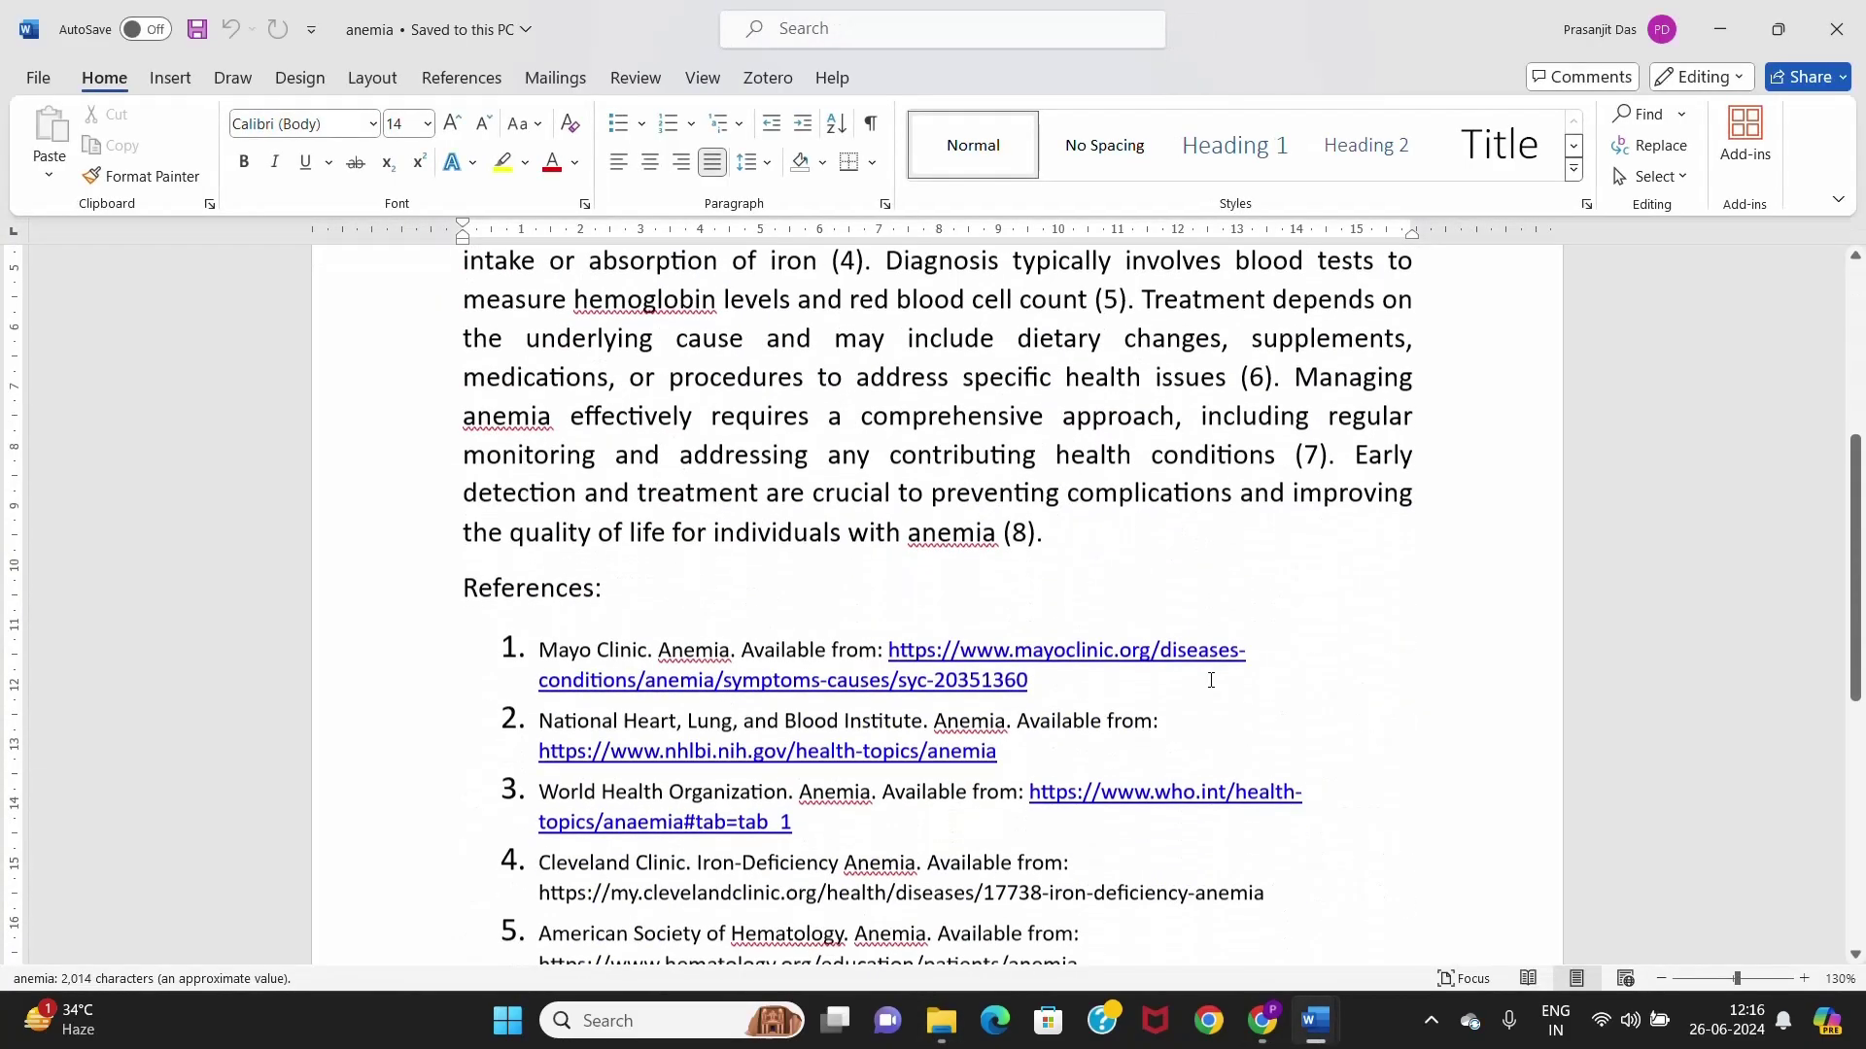
pyautogui.scroll(8, 1210, 681)
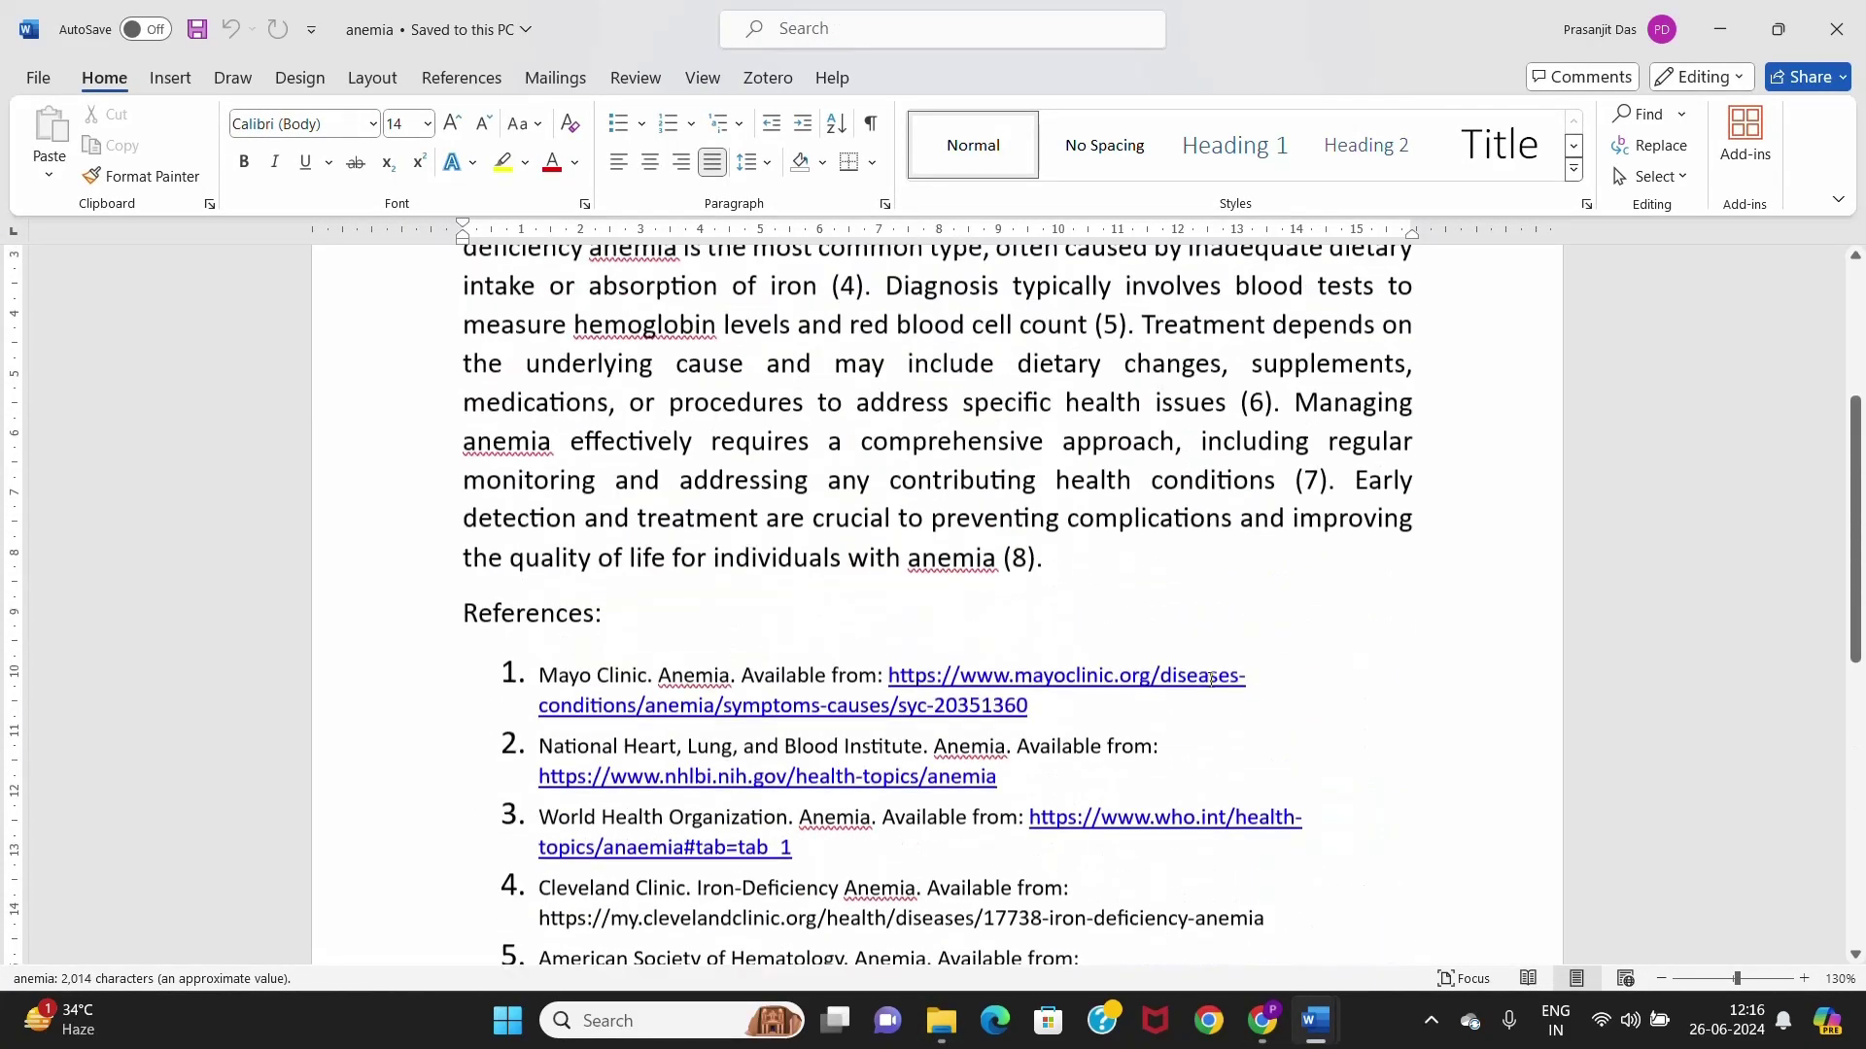
pyautogui.scroll(-2, 1210, 680)
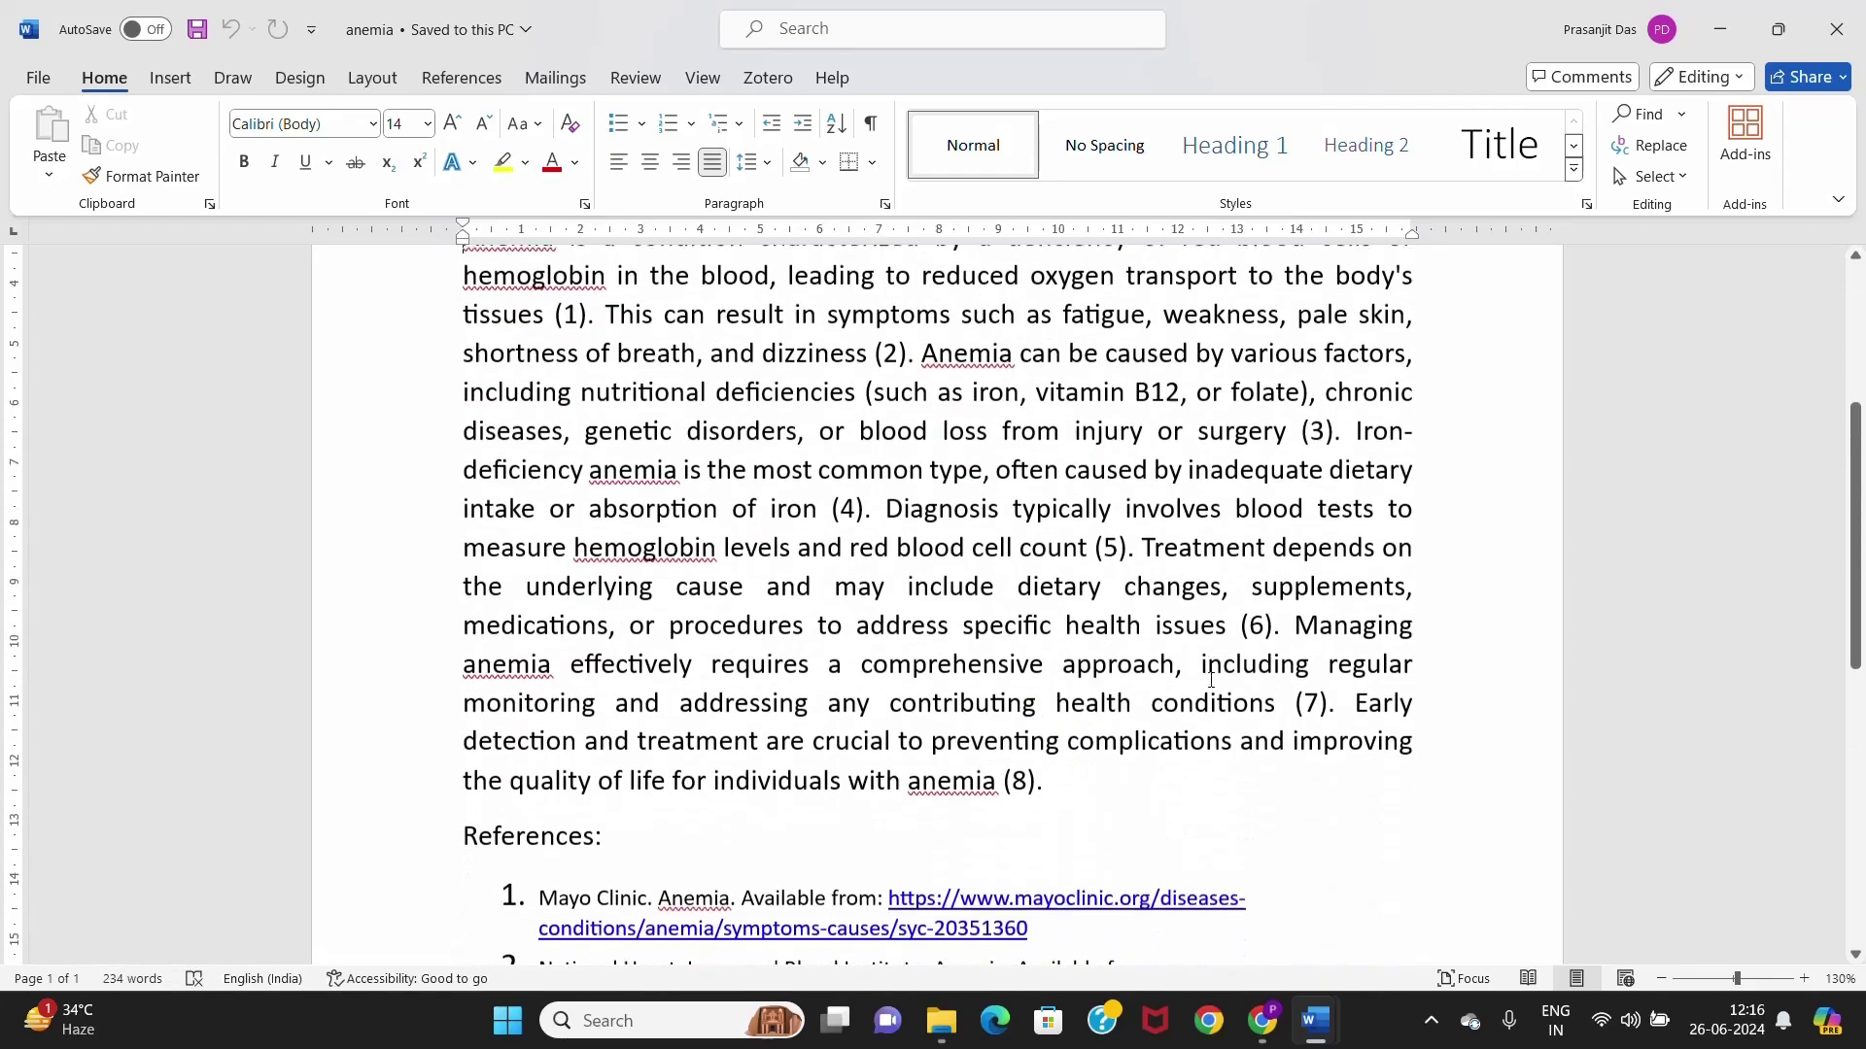
pyautogui.scroll(2, 1210, 680)
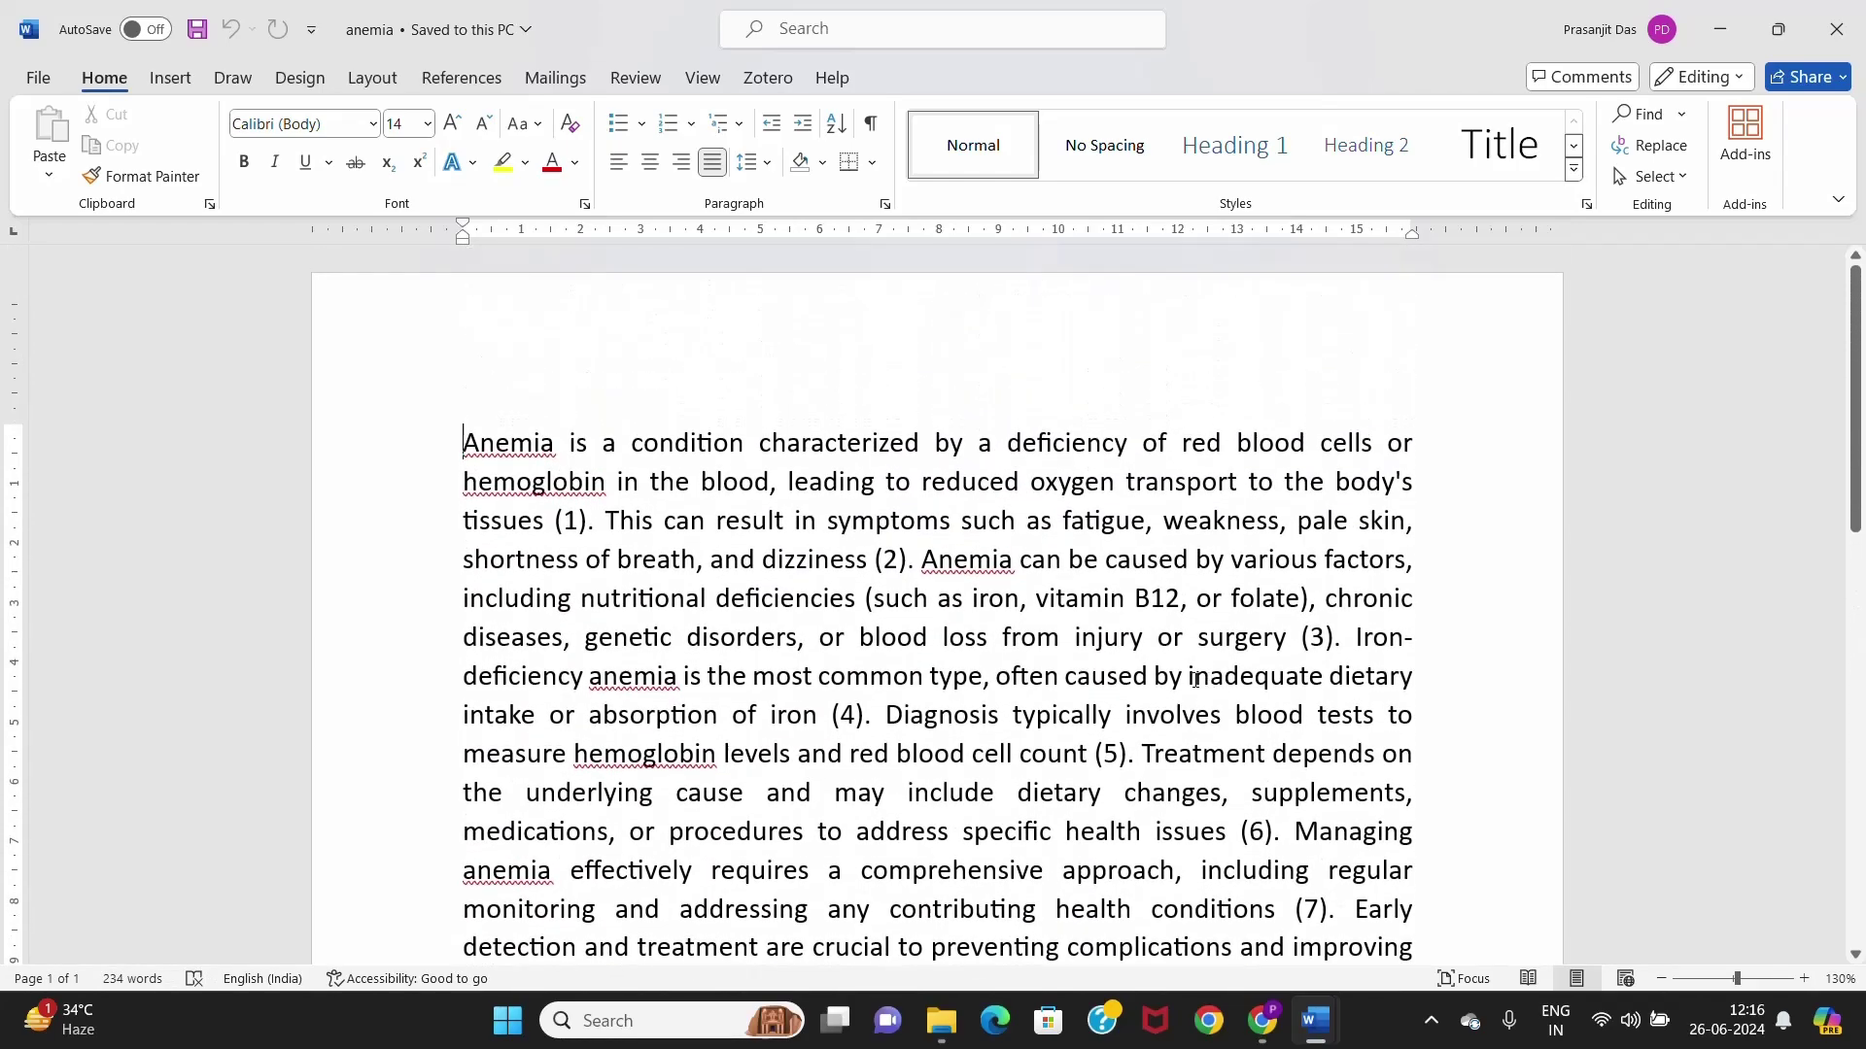
pyautogui.scroll(-3, 976, 593)
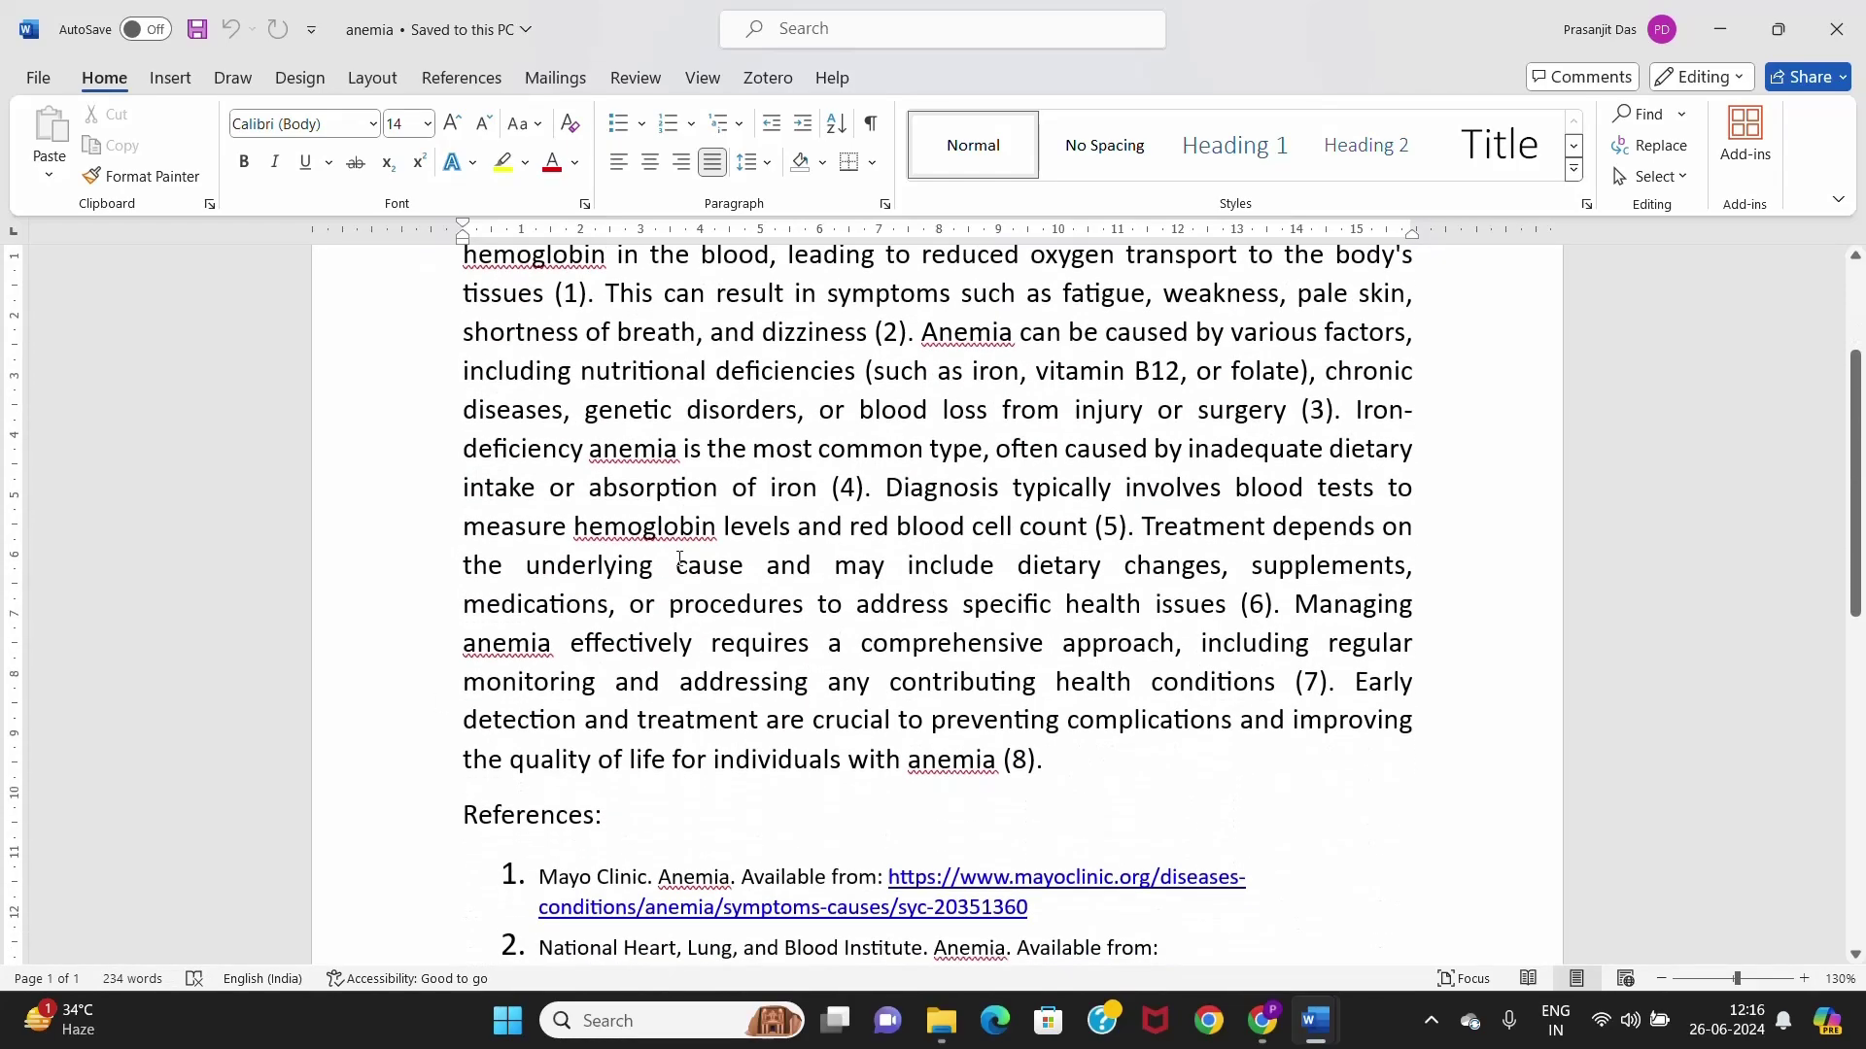
pyautogui.scroll(-2, 748, 703)
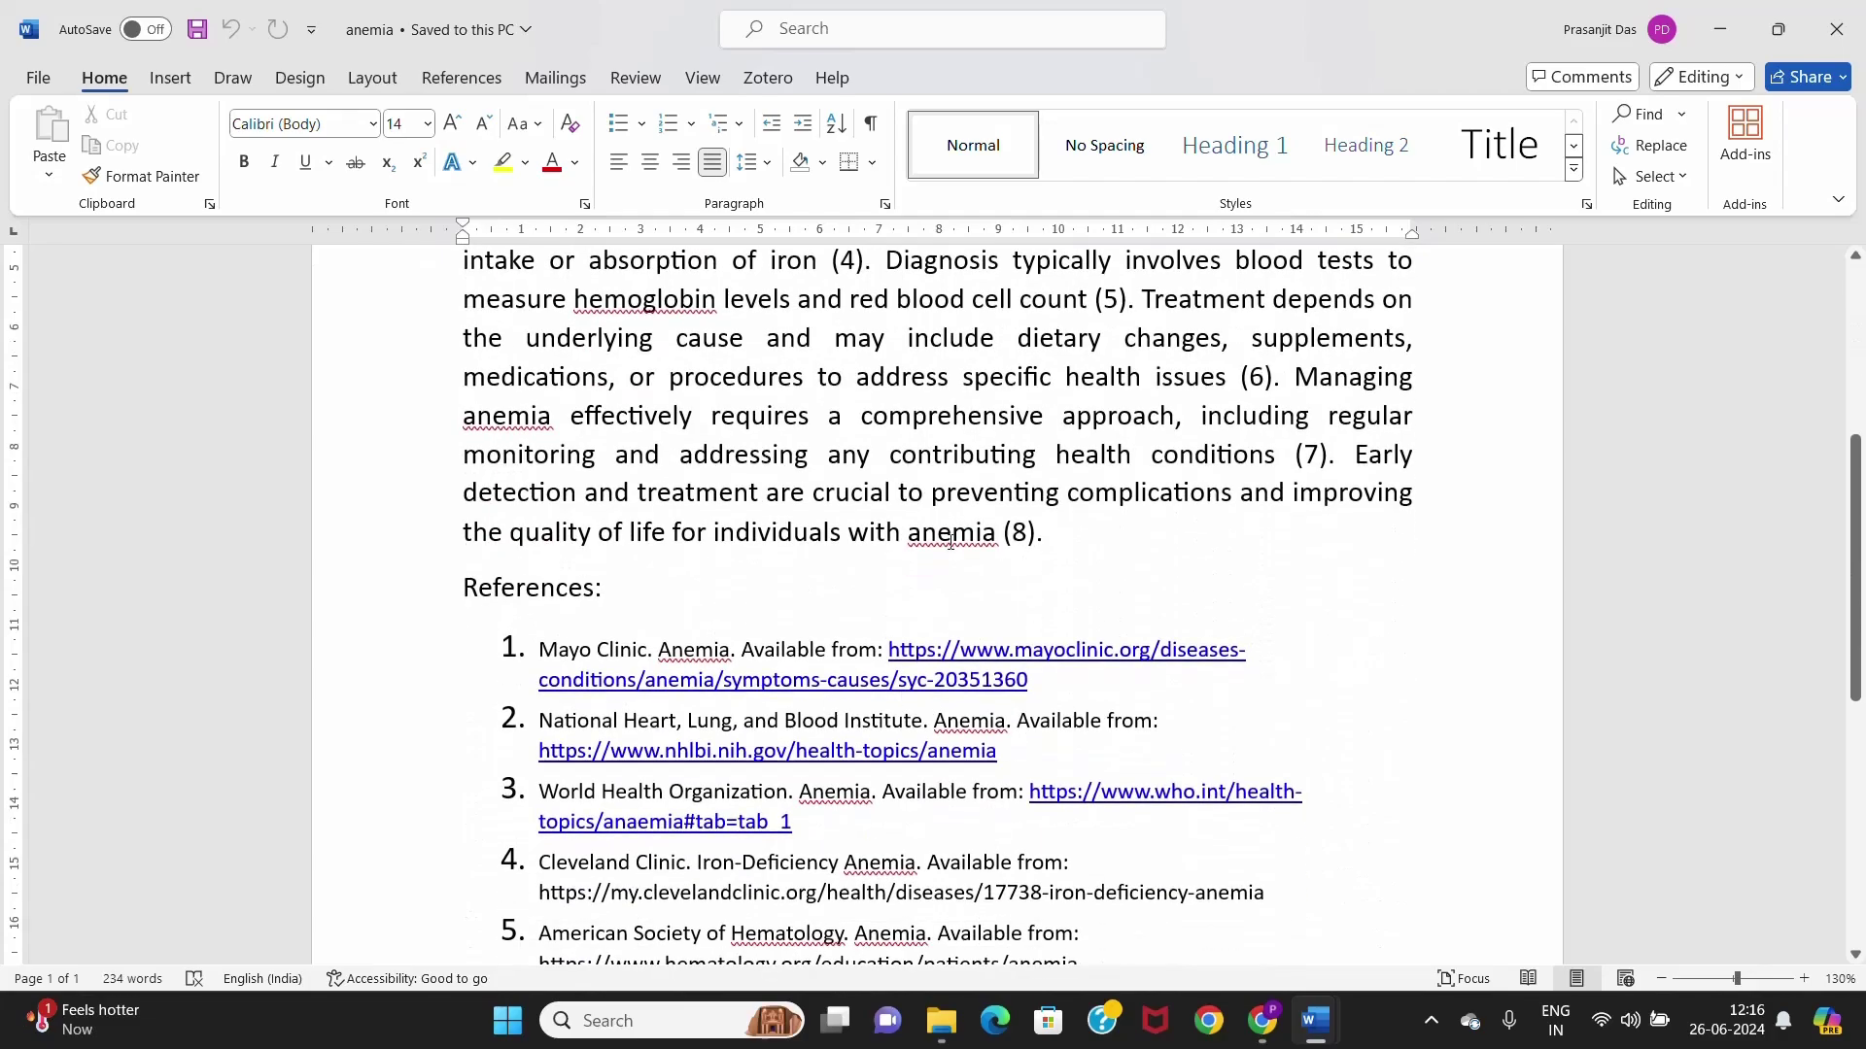
pyautogui.scroll(-3, 951, 542)
pyautogui.scroll(3, 780, 734)
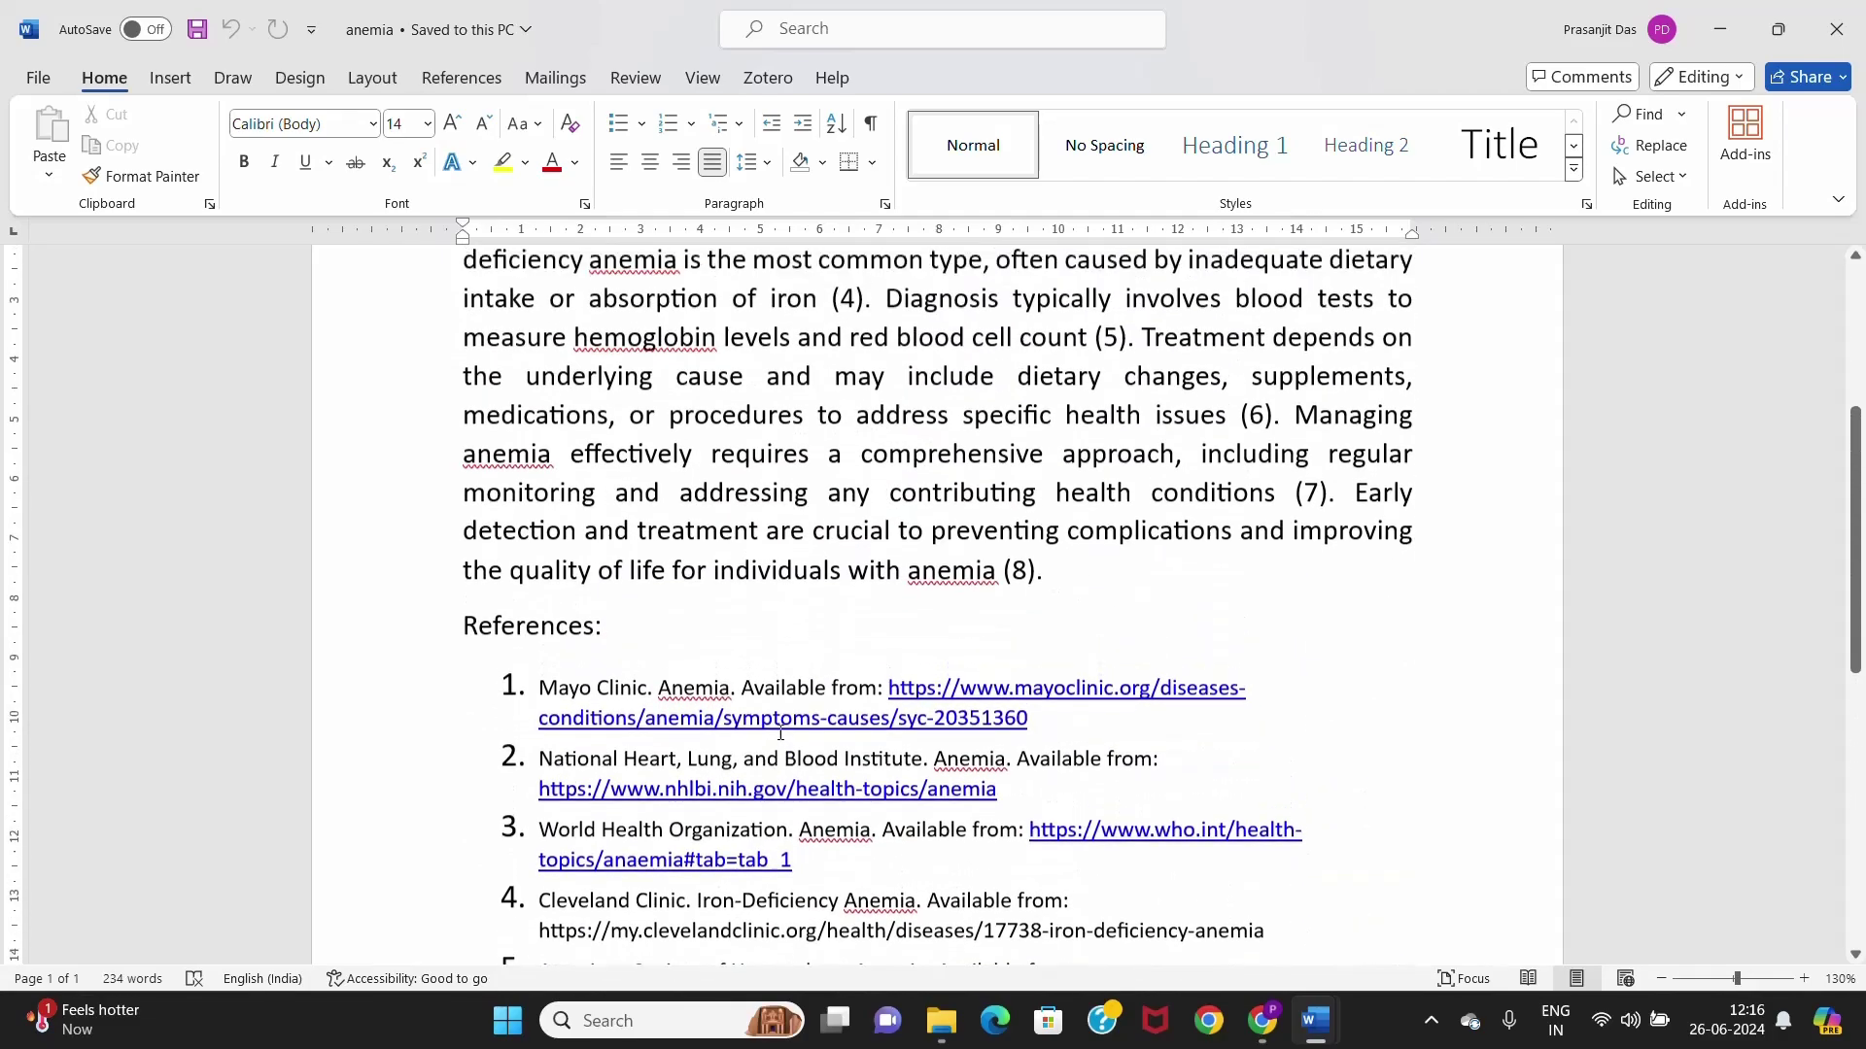
pyautogui.scroll(5, 780, 734)
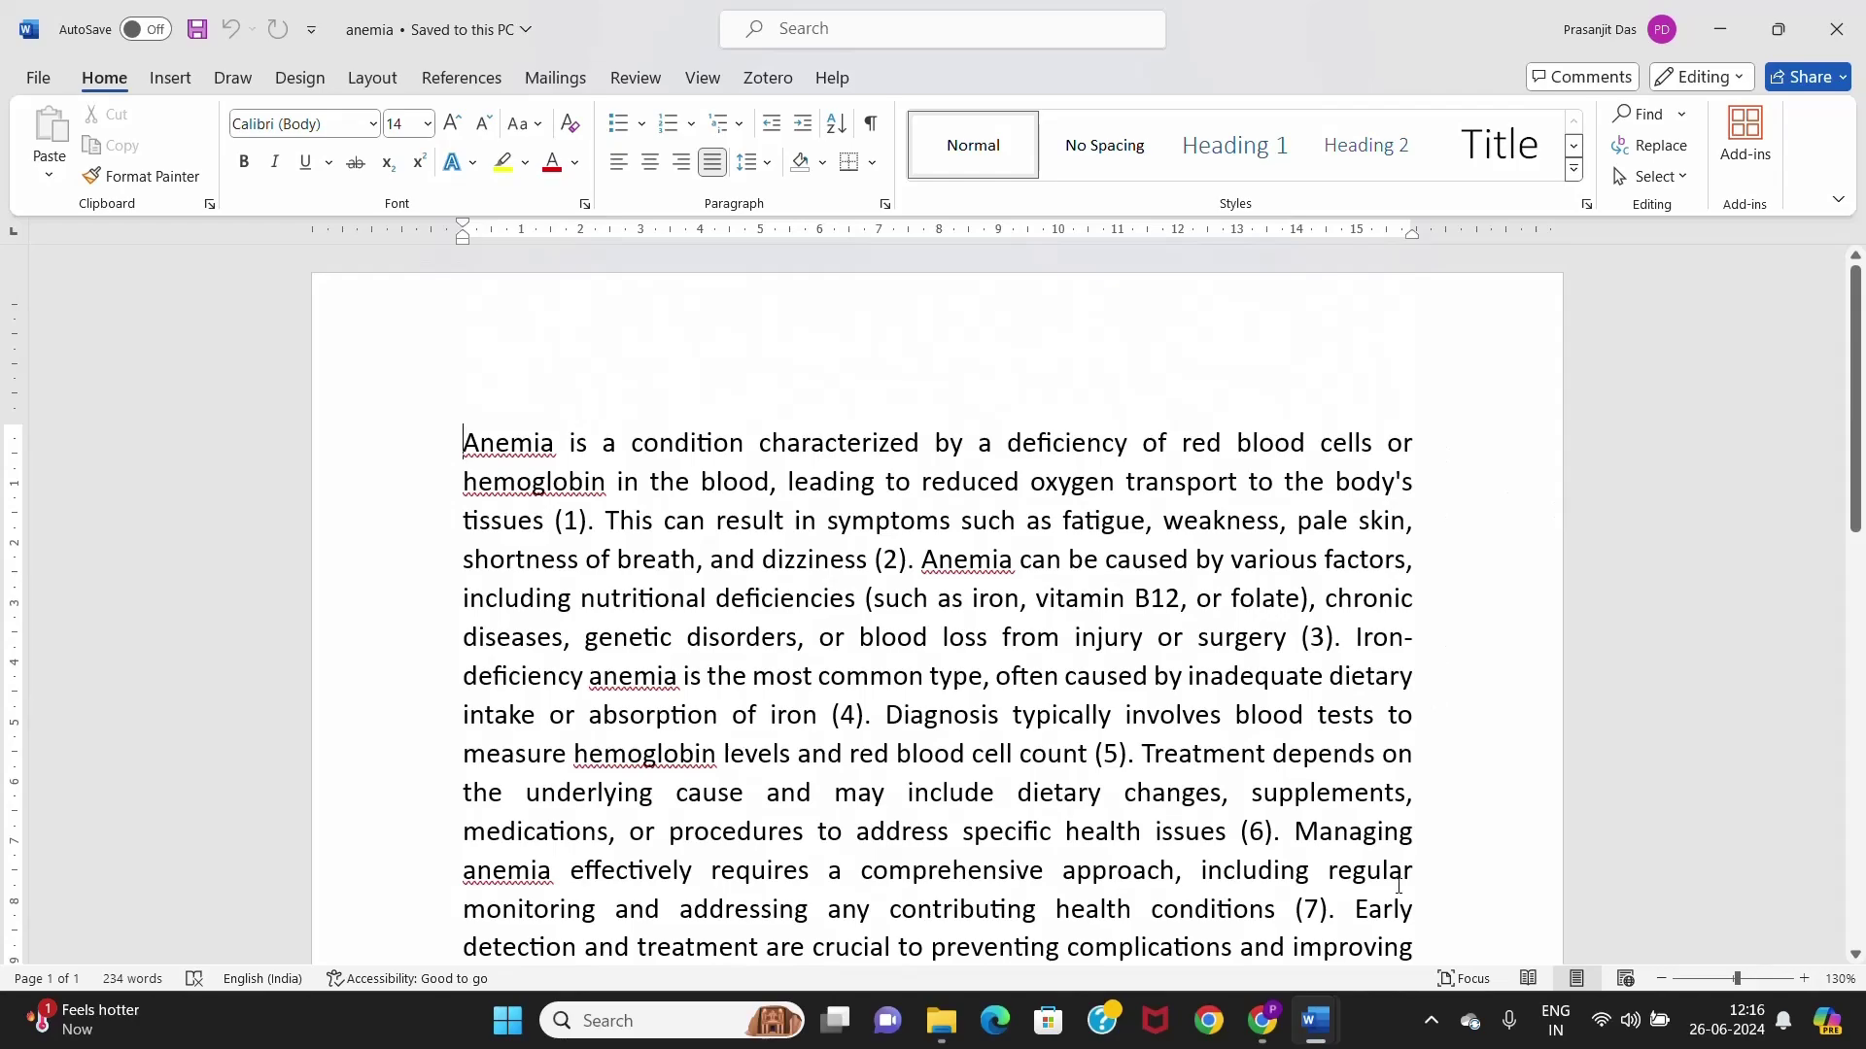
pyautogui.click(1270, 1027)
# - Choose the submission's author from the enrolled students and enter the title 'anemia india pd'
pyautogui.scroll(1, 1587, 479)
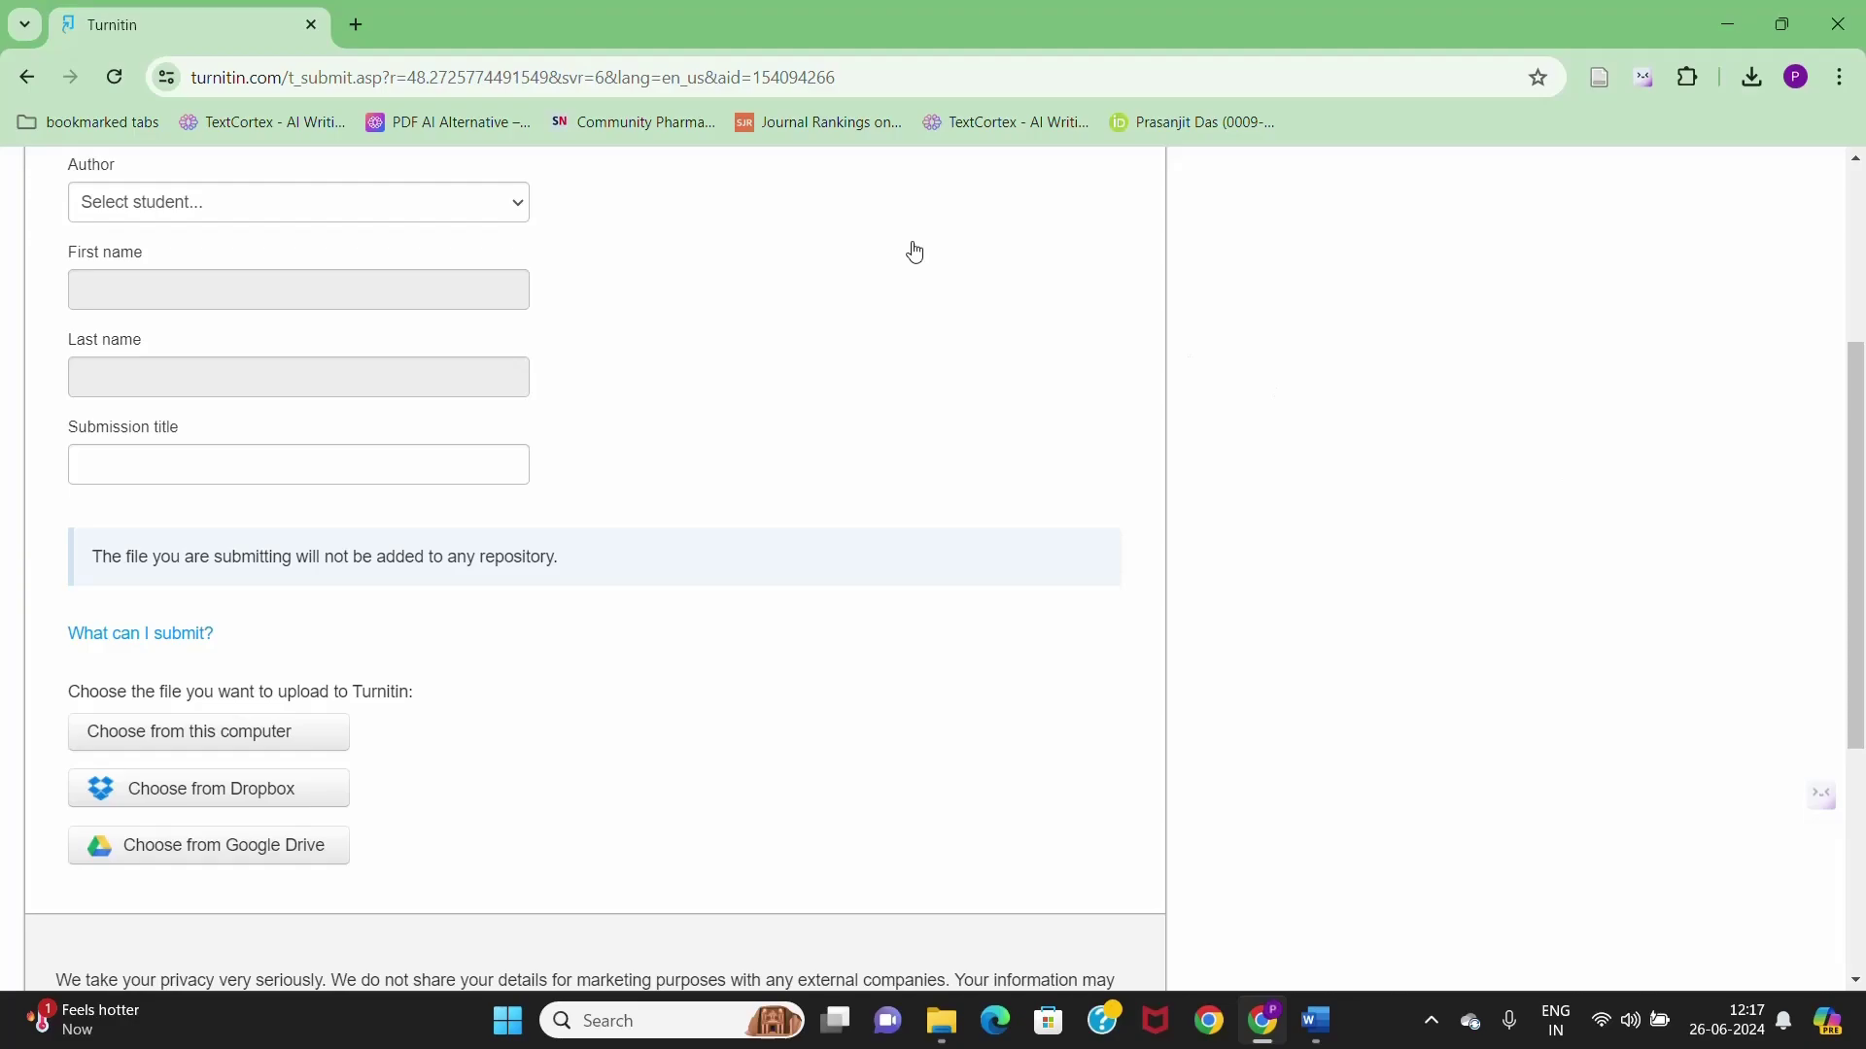
pyautogui.scroll(3, 650, 354)
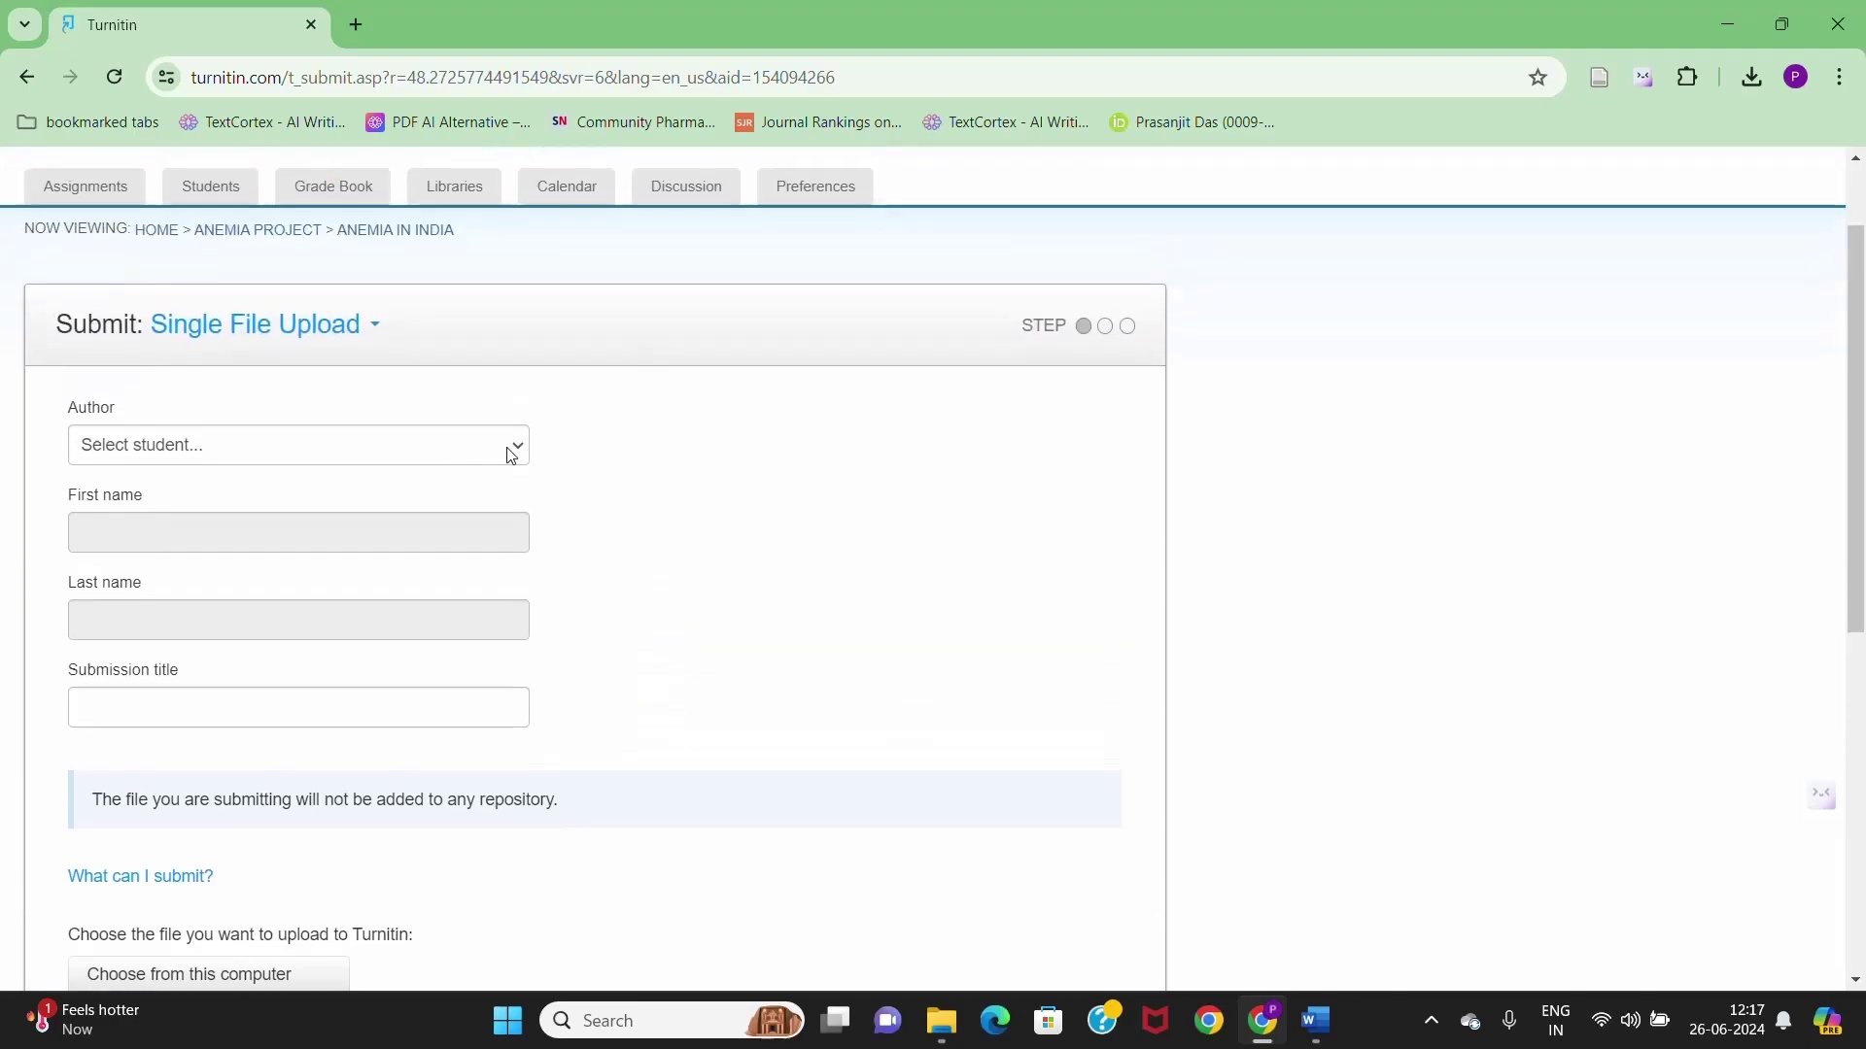
pyautogui.click(511, 456)
pyautogui.click(518, 456)
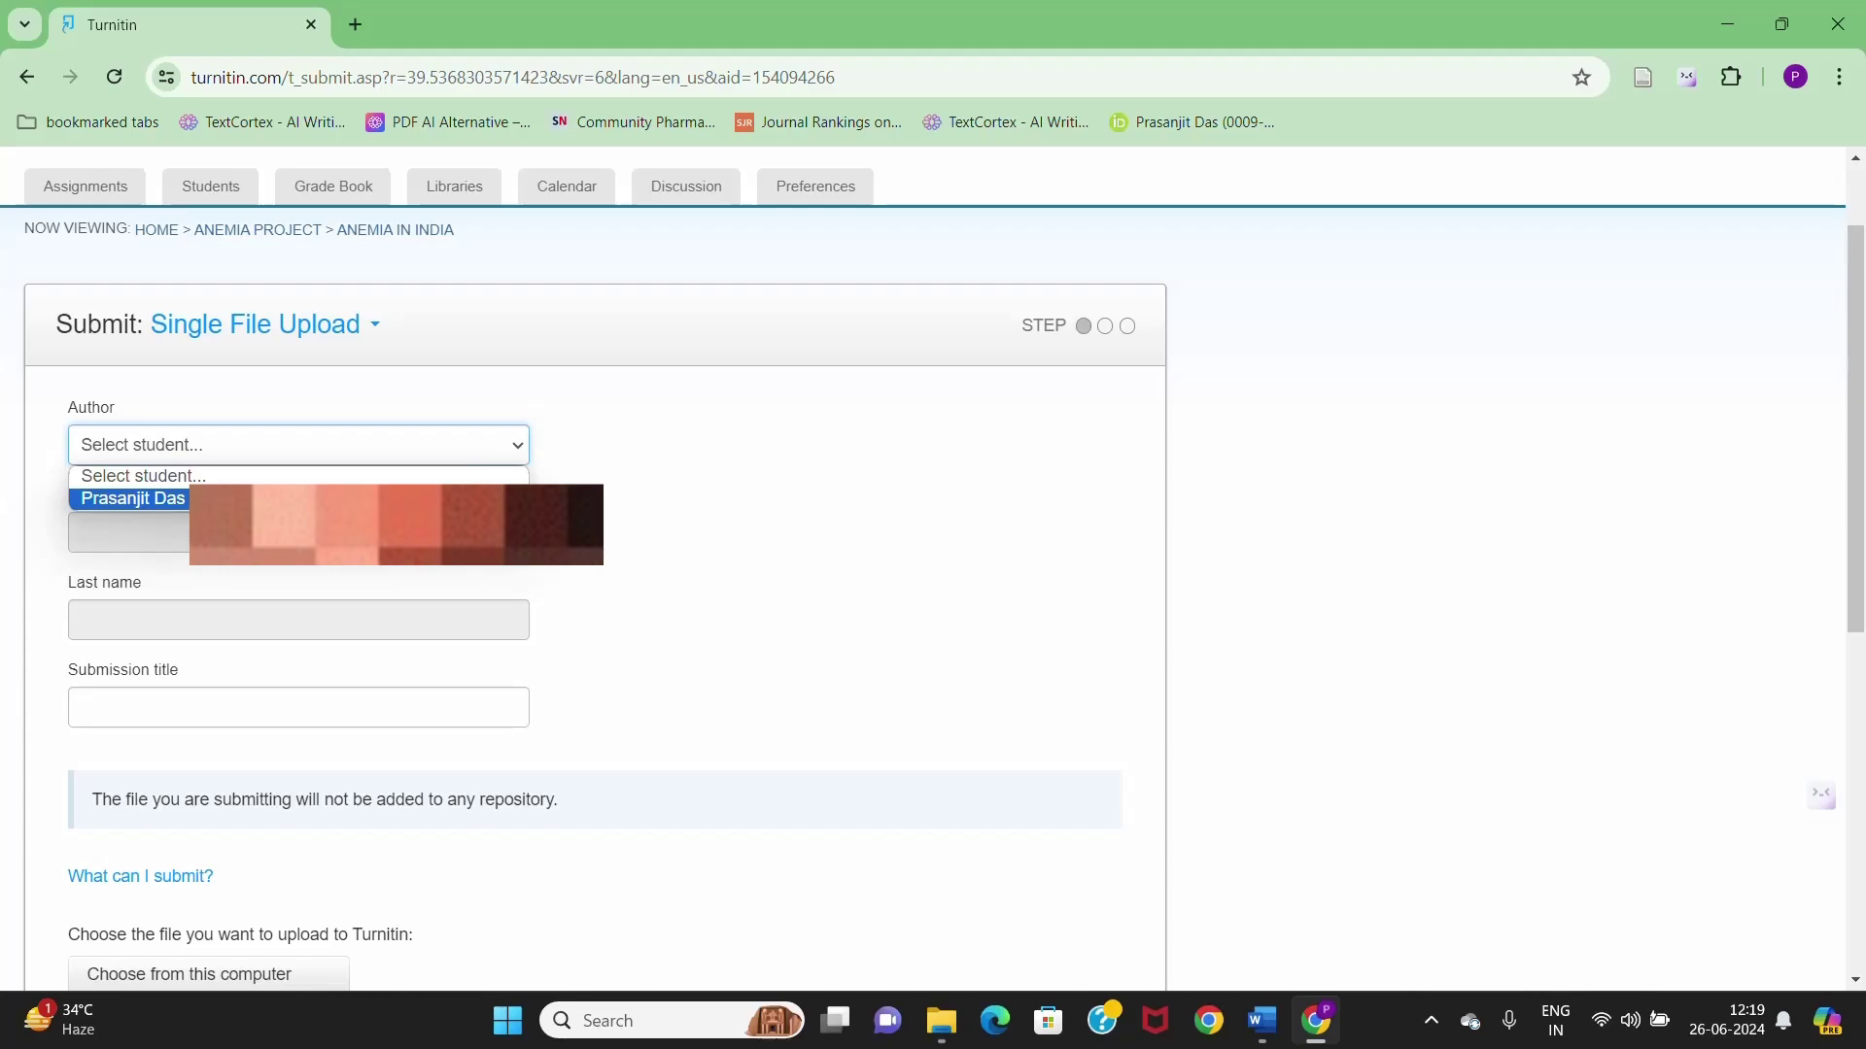
pyautogui.click(268, 492)
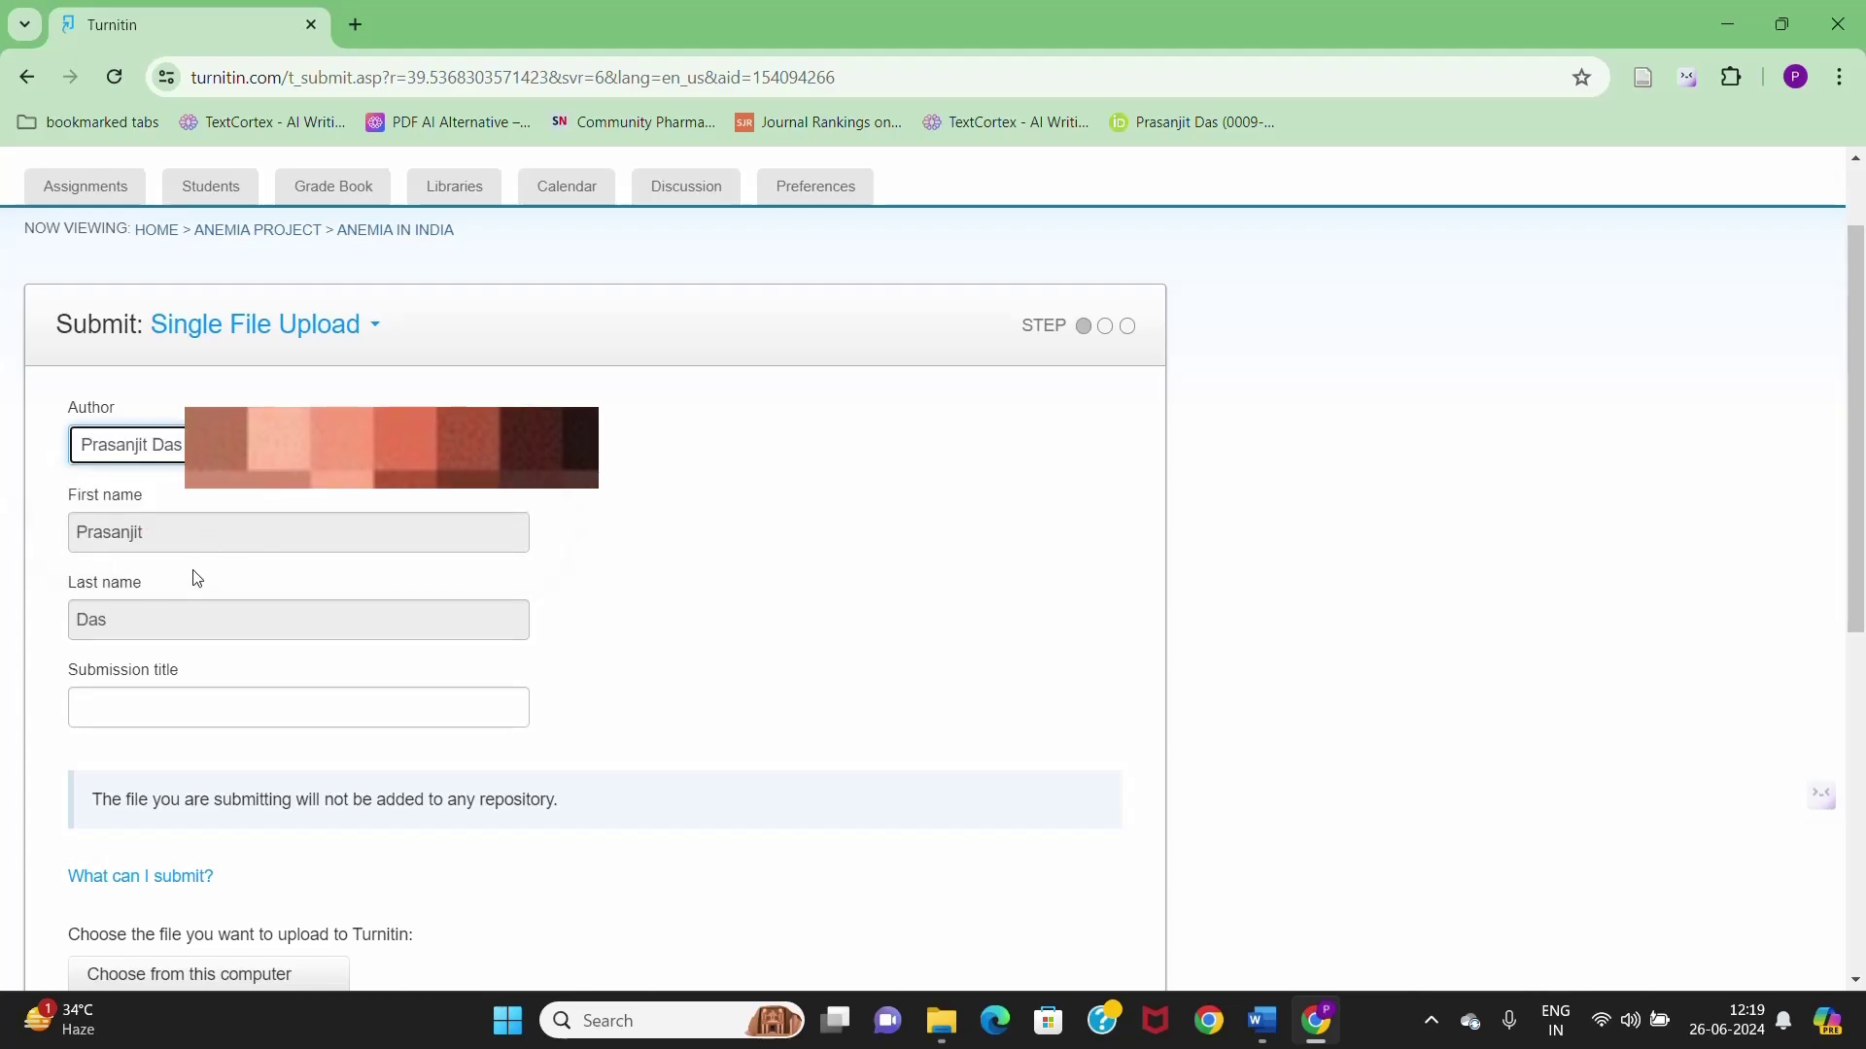
pyautogui.scroll(-1, 216, 690)
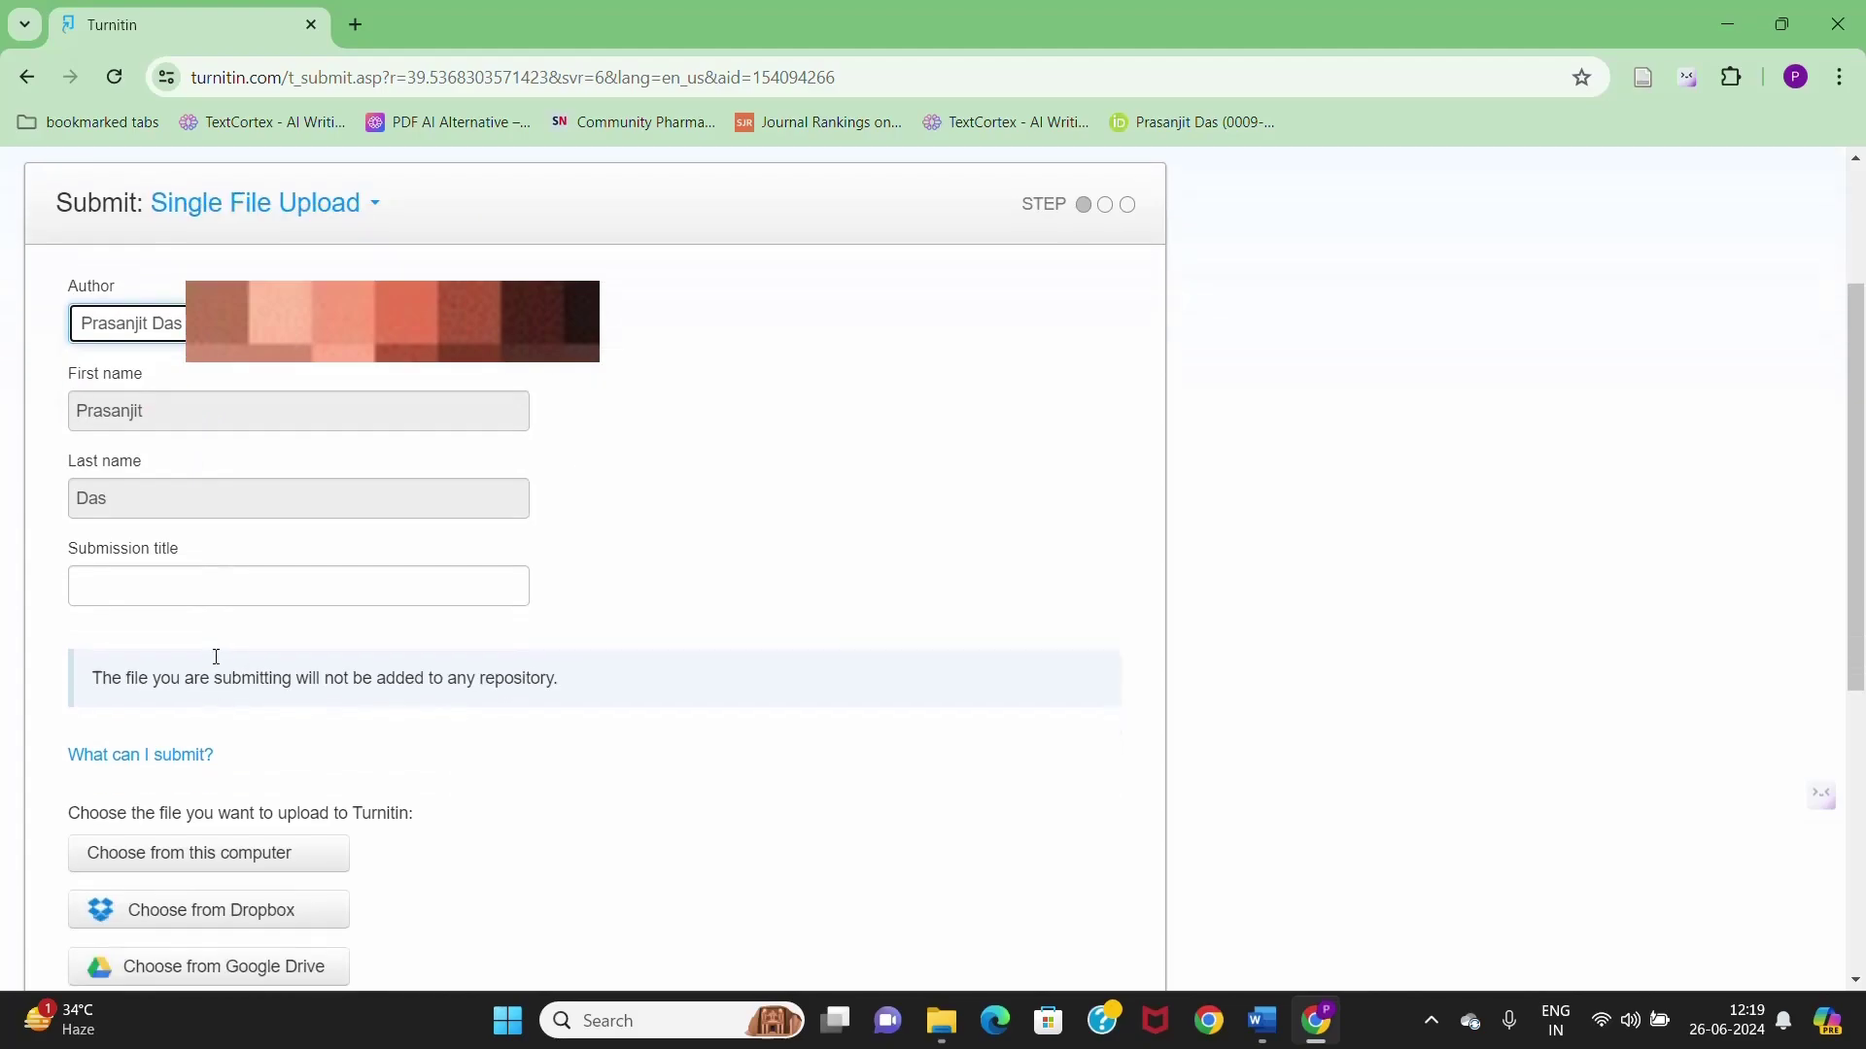
pyautogui.click(248, 581)
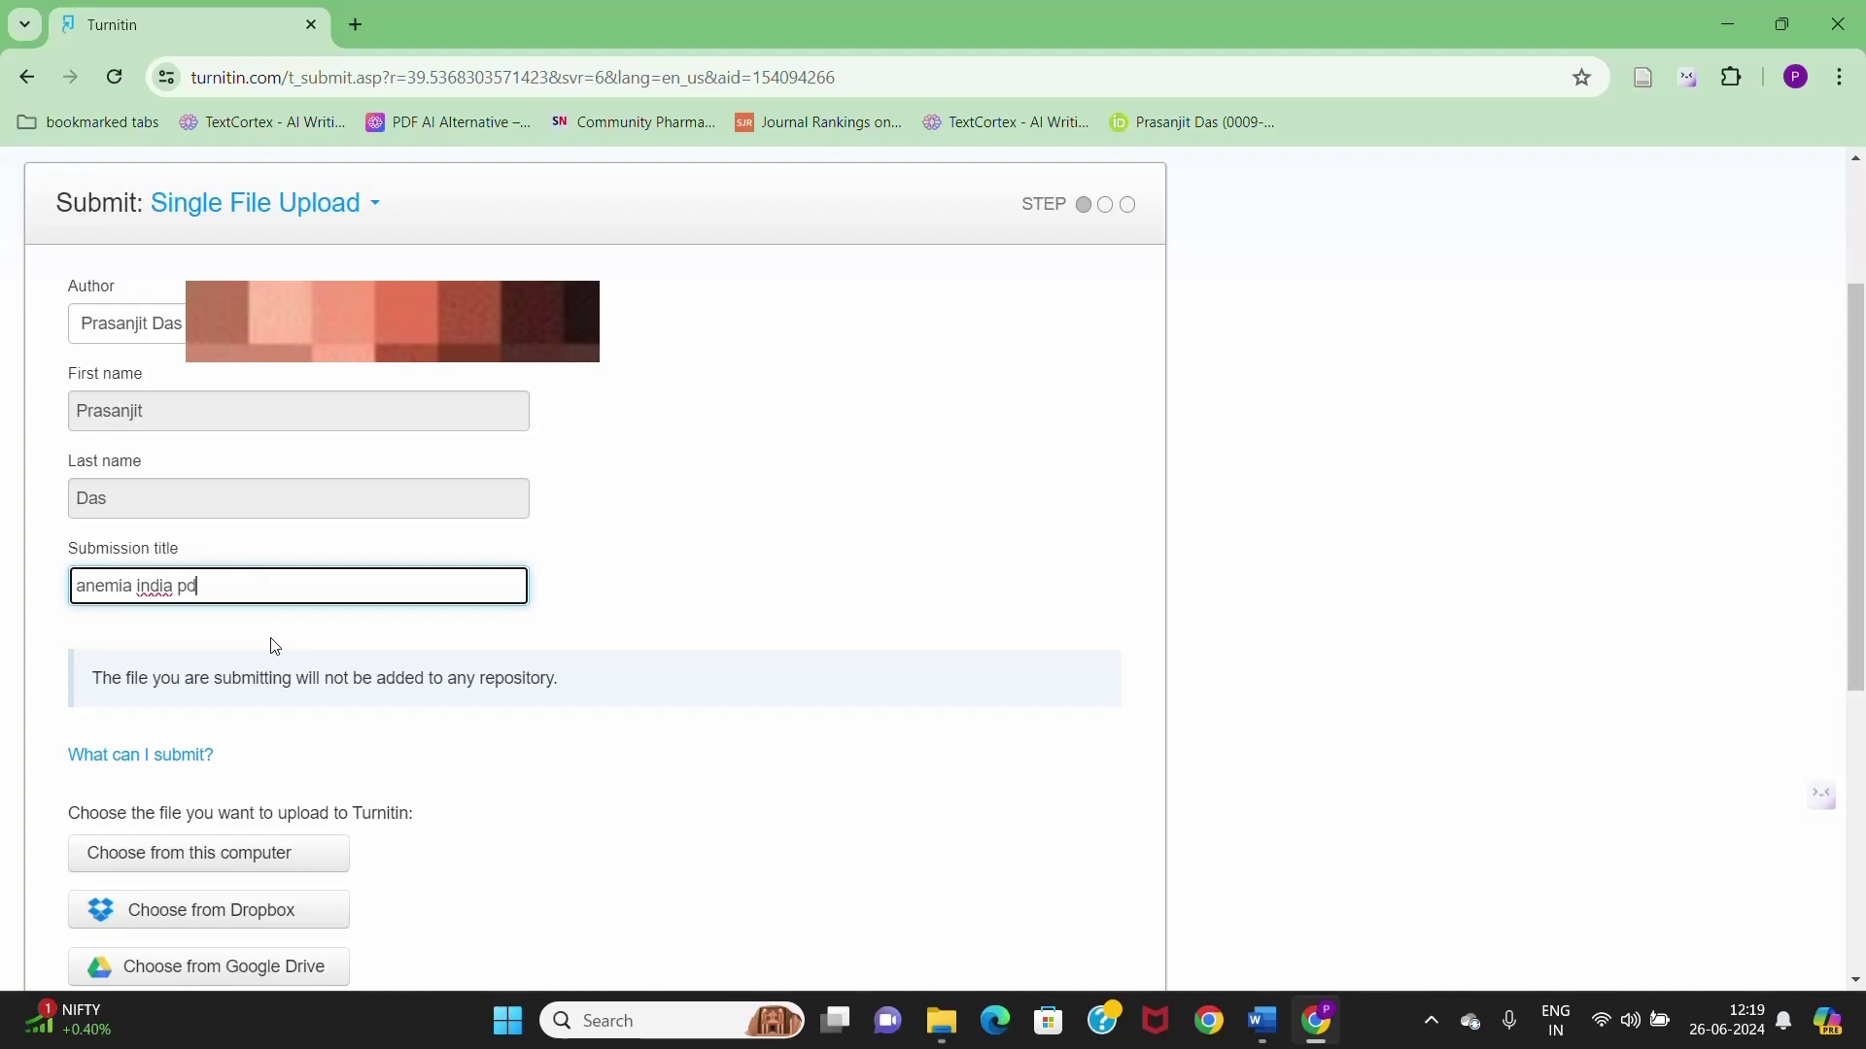
# - Attach anemia.docx from this computer and upload it
pyautogui.scroll(-3, 270, 642)
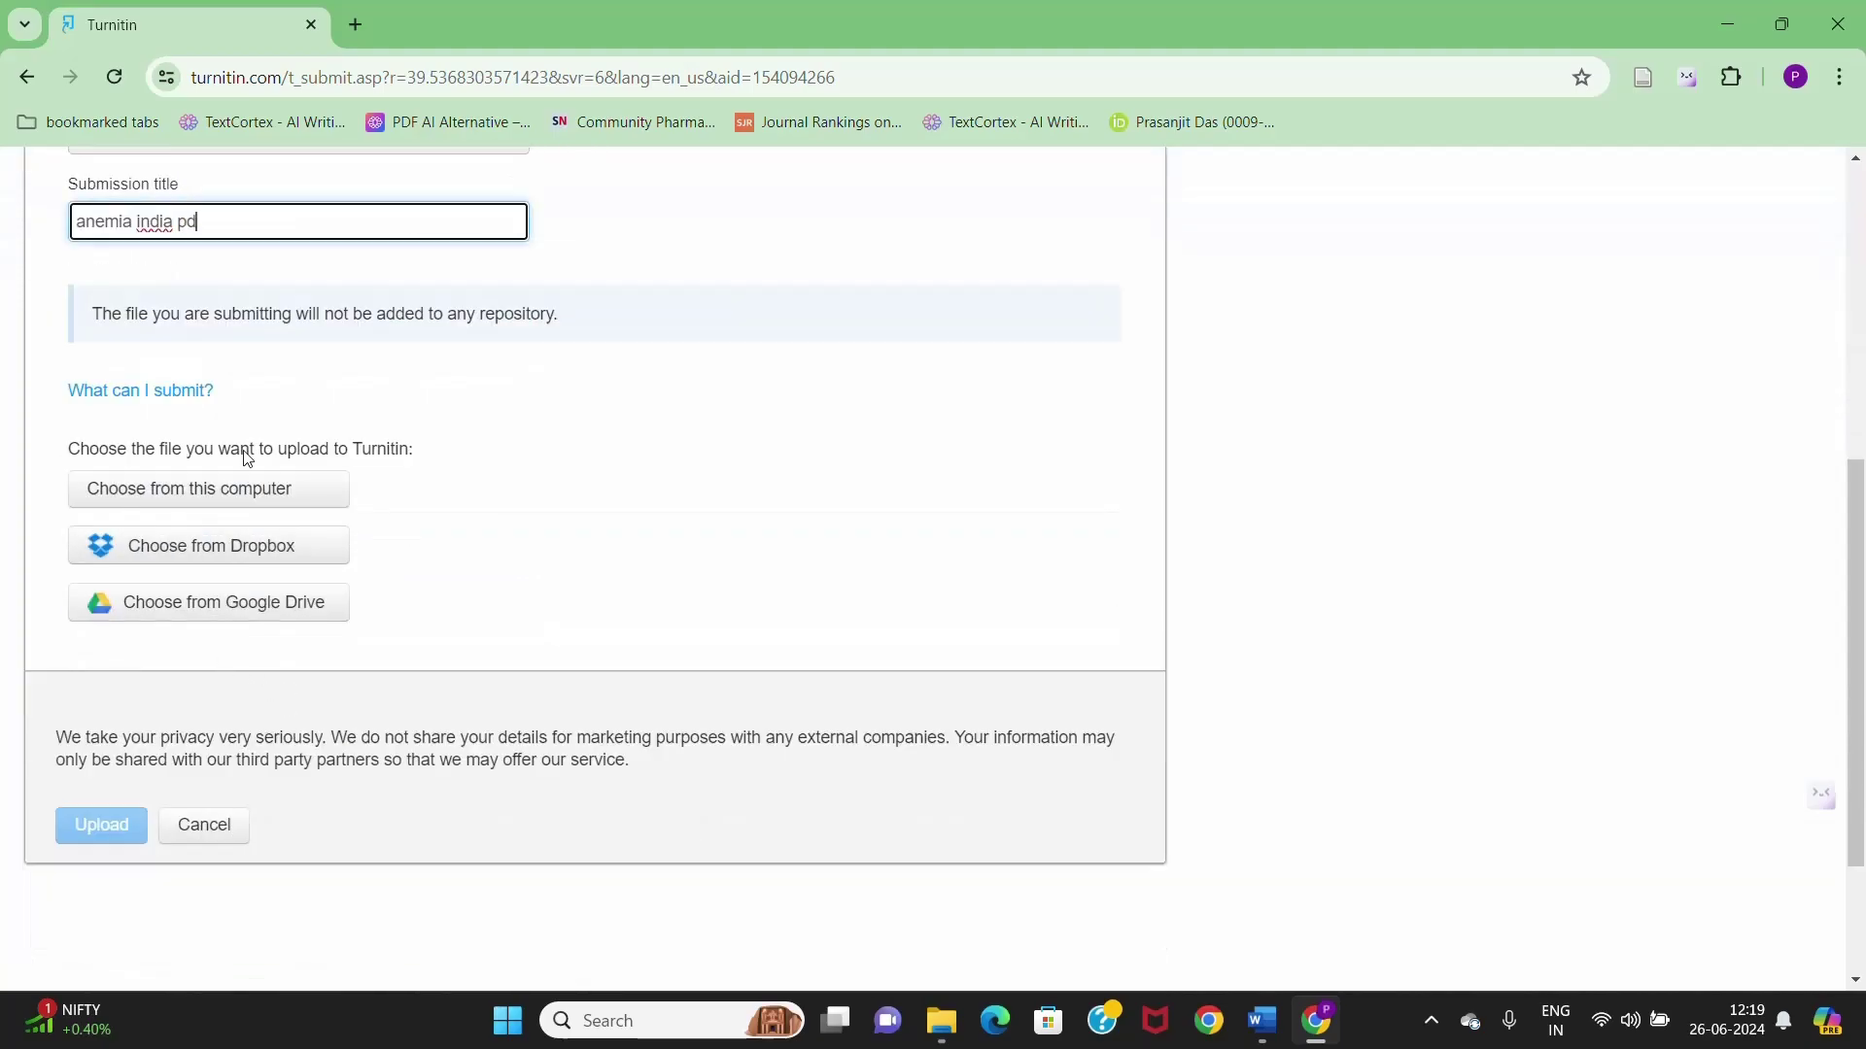
pyautogui.click(275, 496)
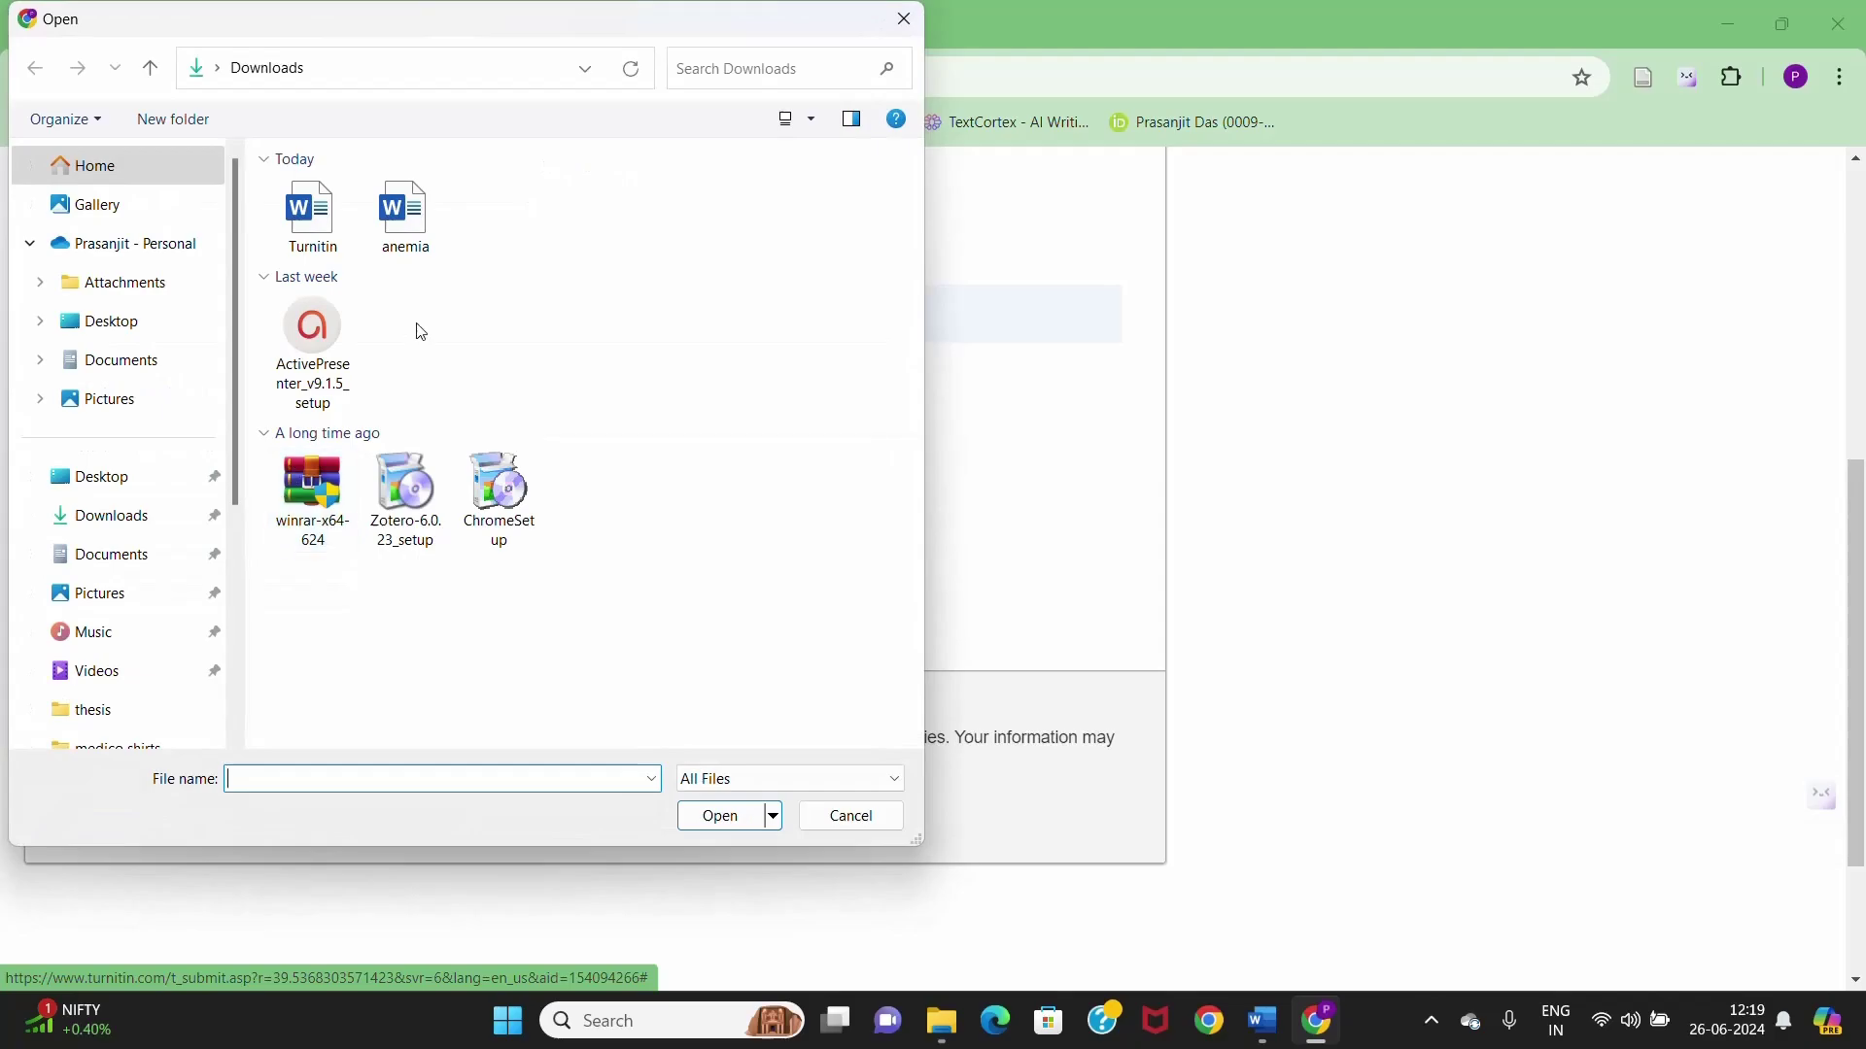
pyautogui.click(394, 225)
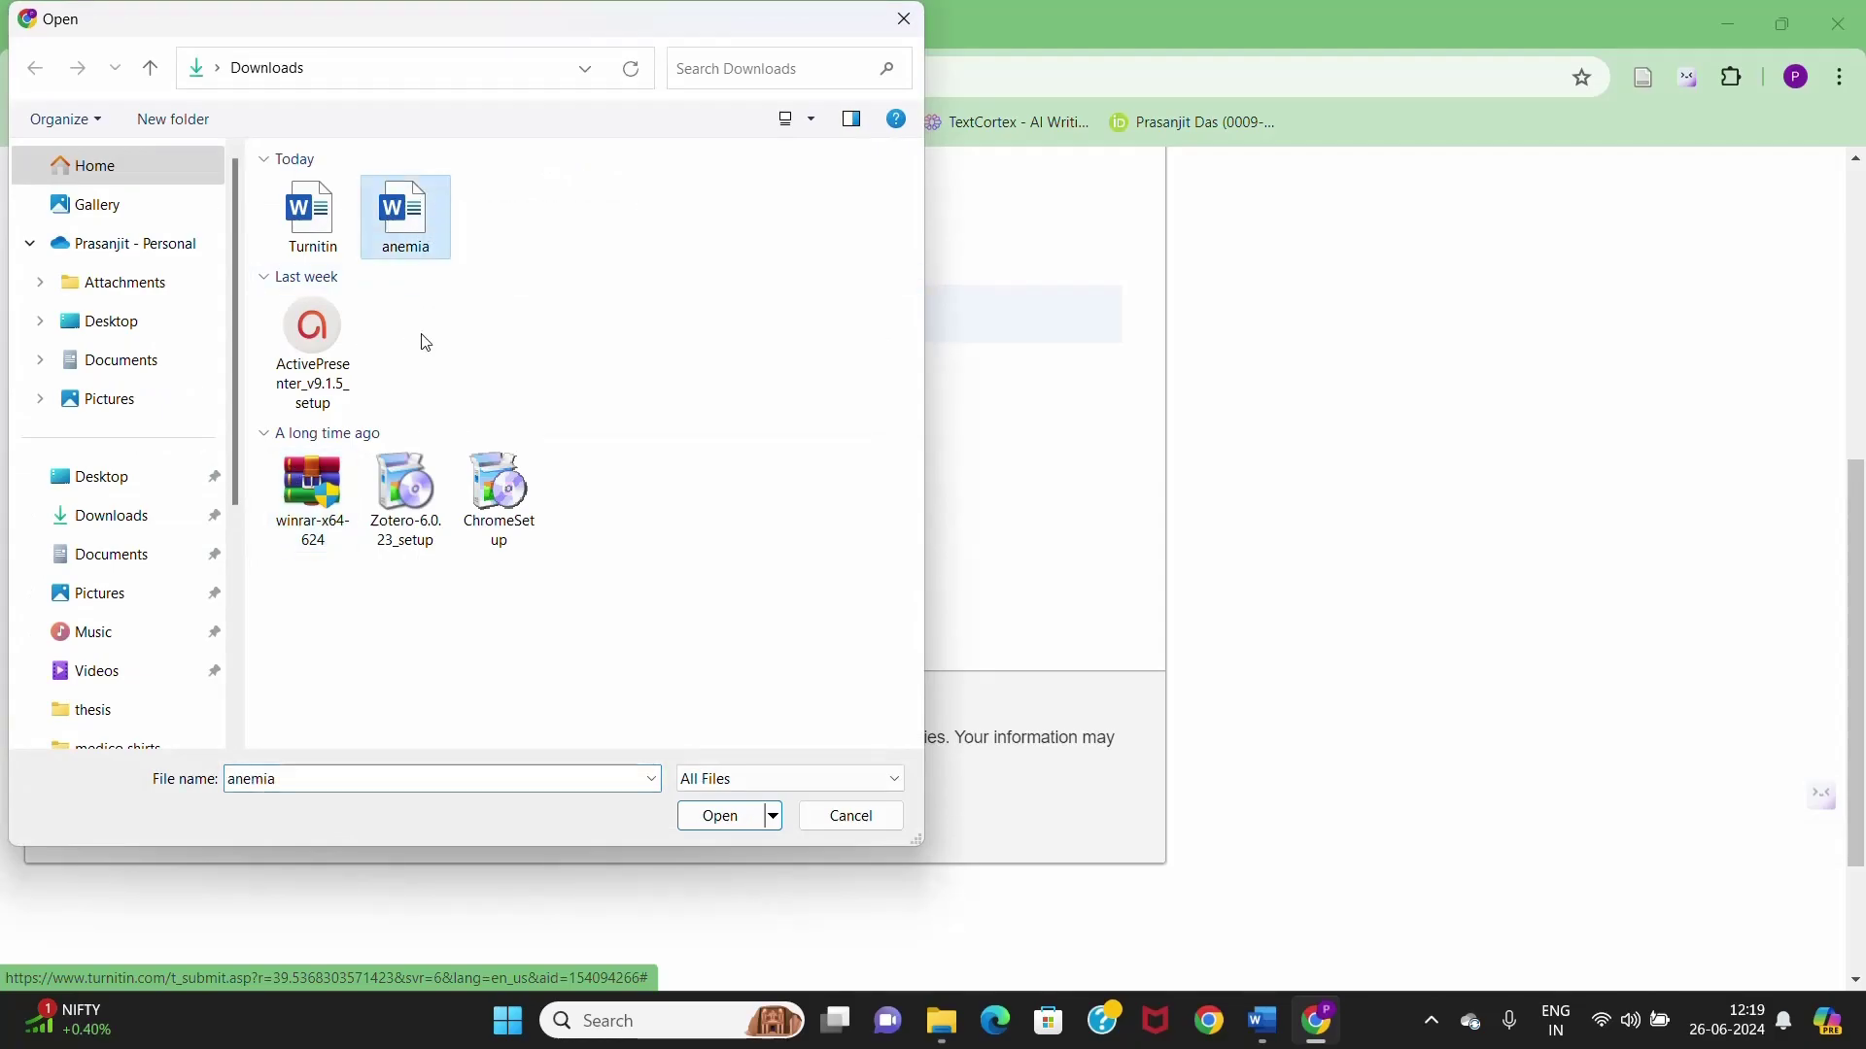
pyautogui.click(736, 822)
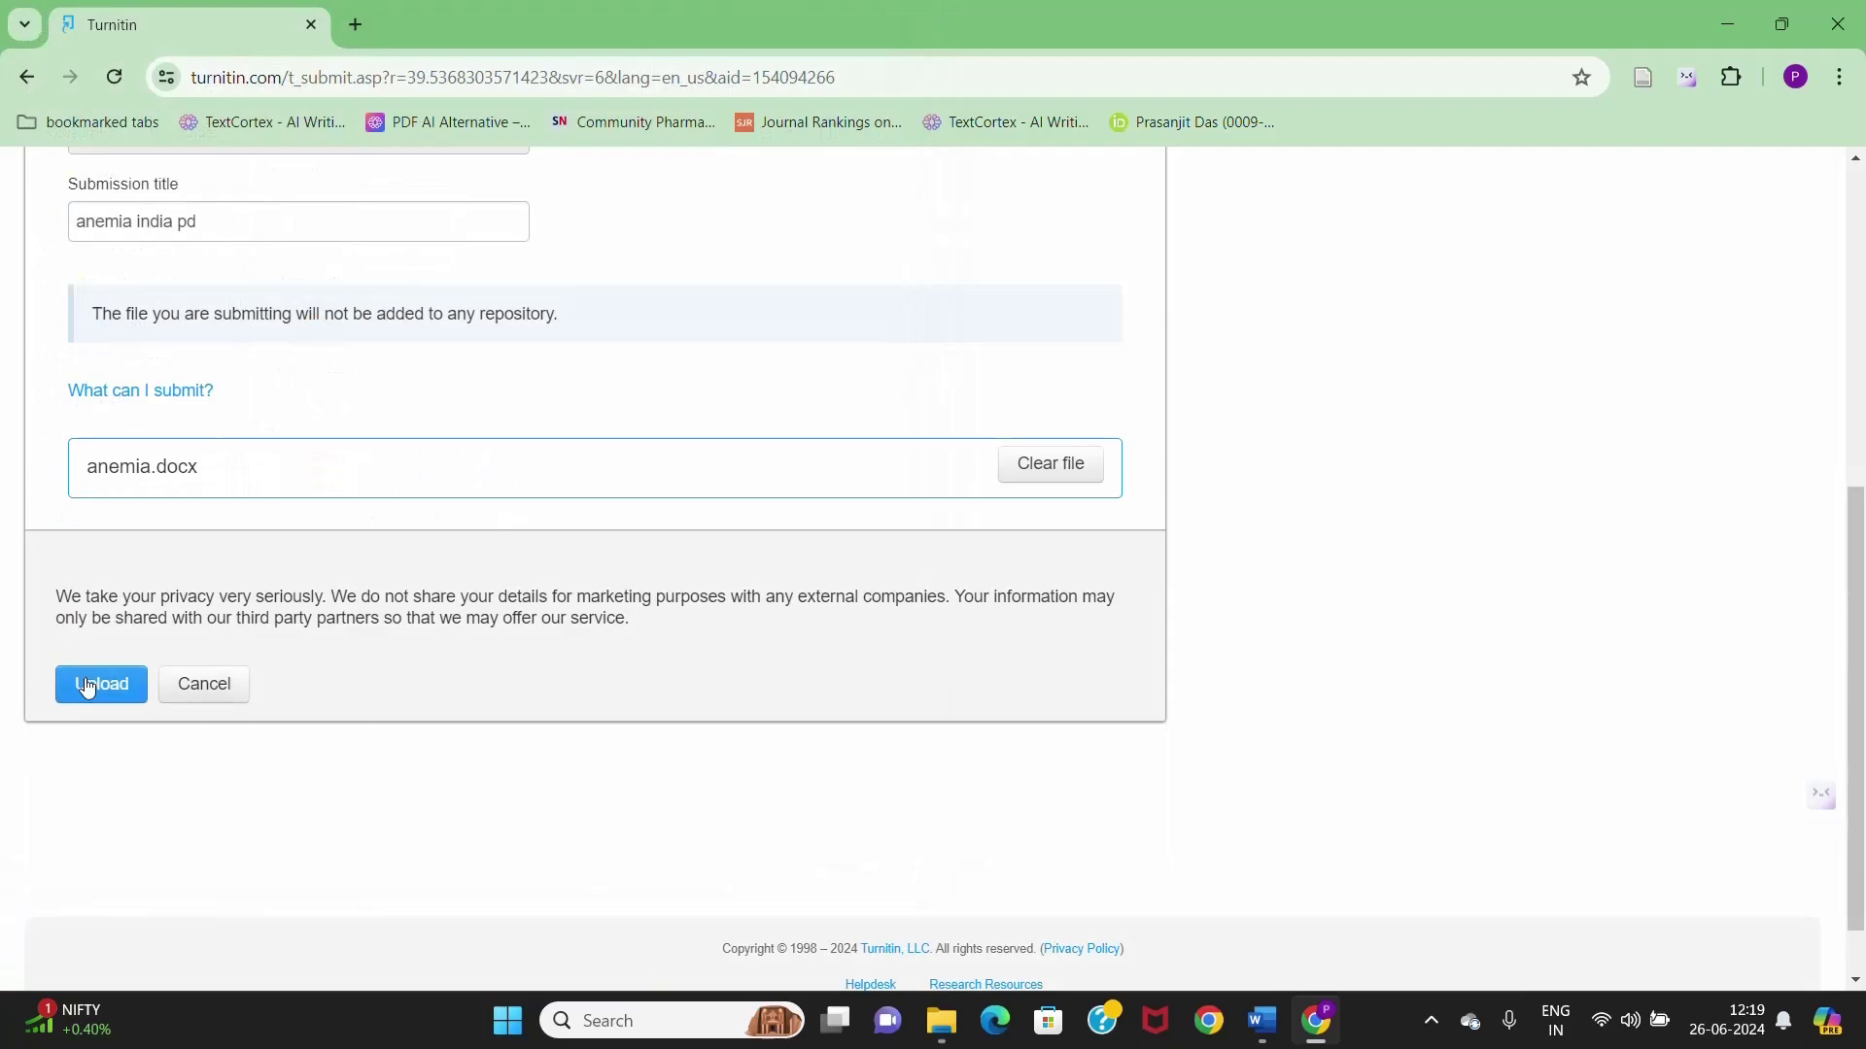
pyautogui.click(88, 686)
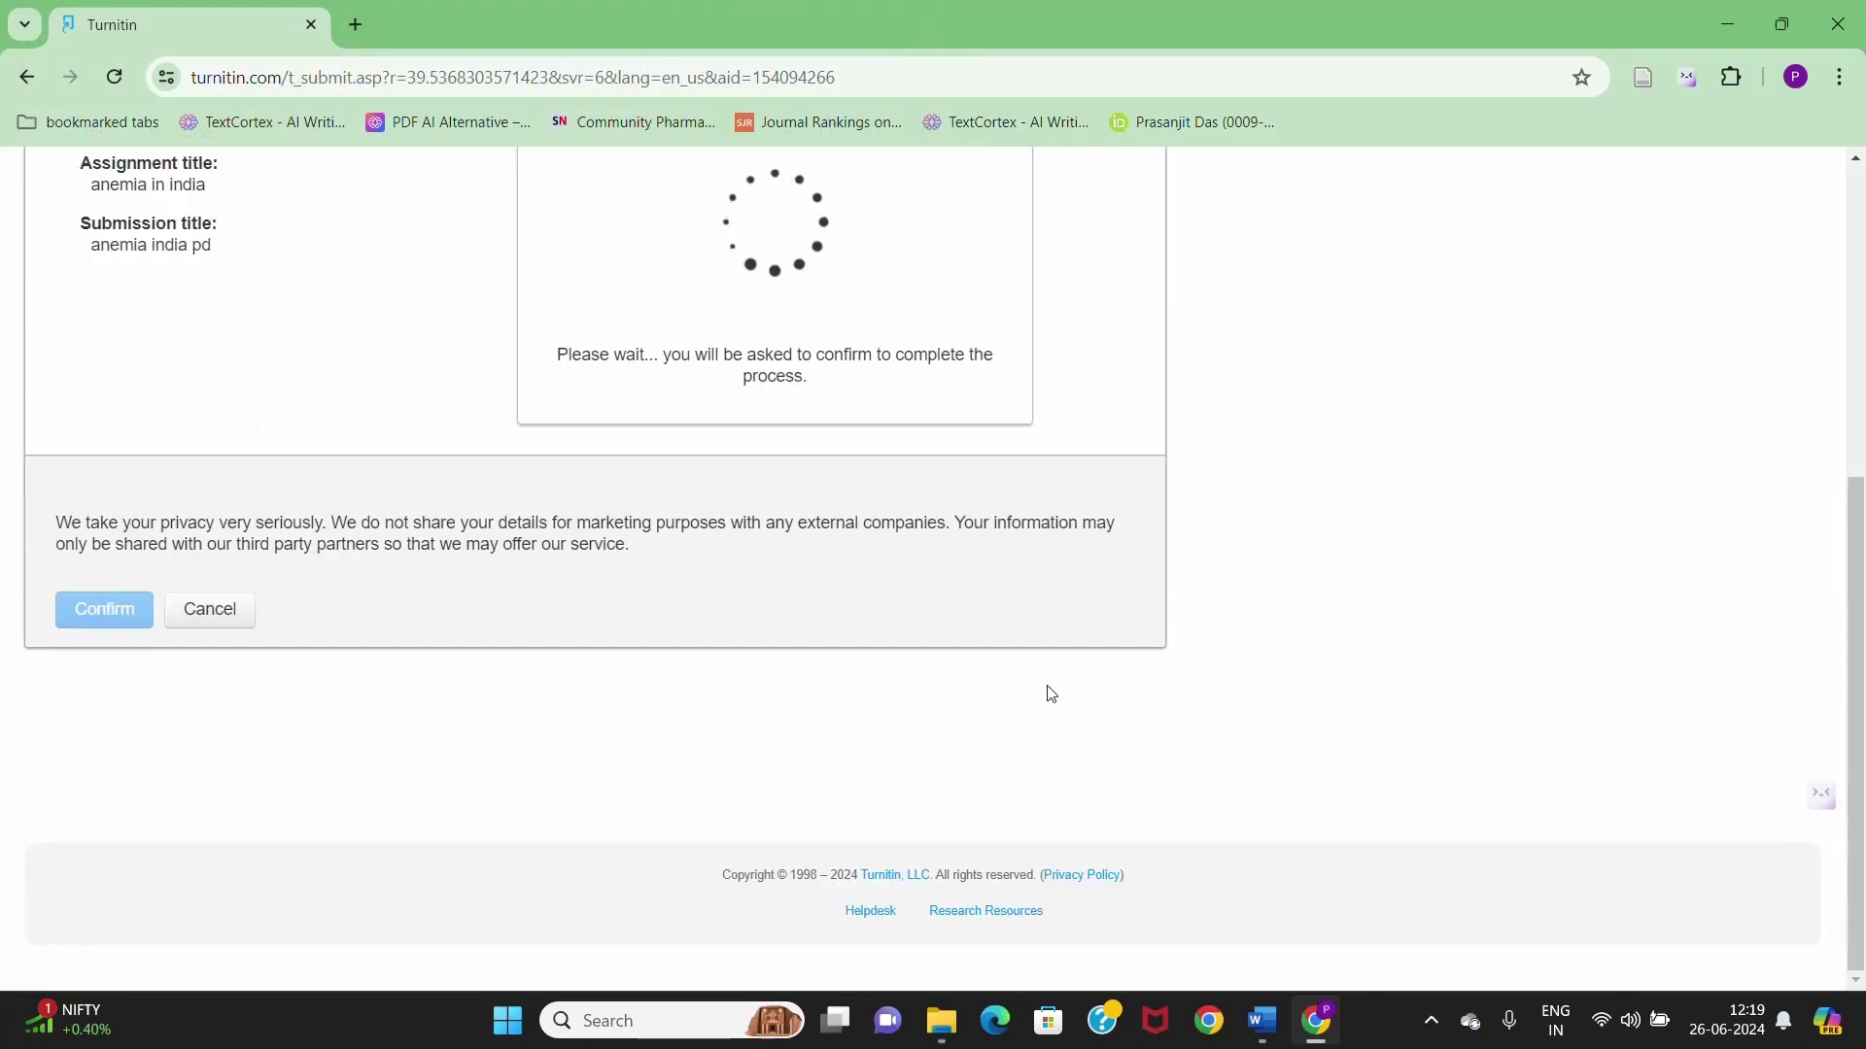
# - Confirm anemia.docx for submission, getting a 26-Jun-2024 12:20PM receipt with submission ID
pyautogui.scroll(3, 1051, 693)
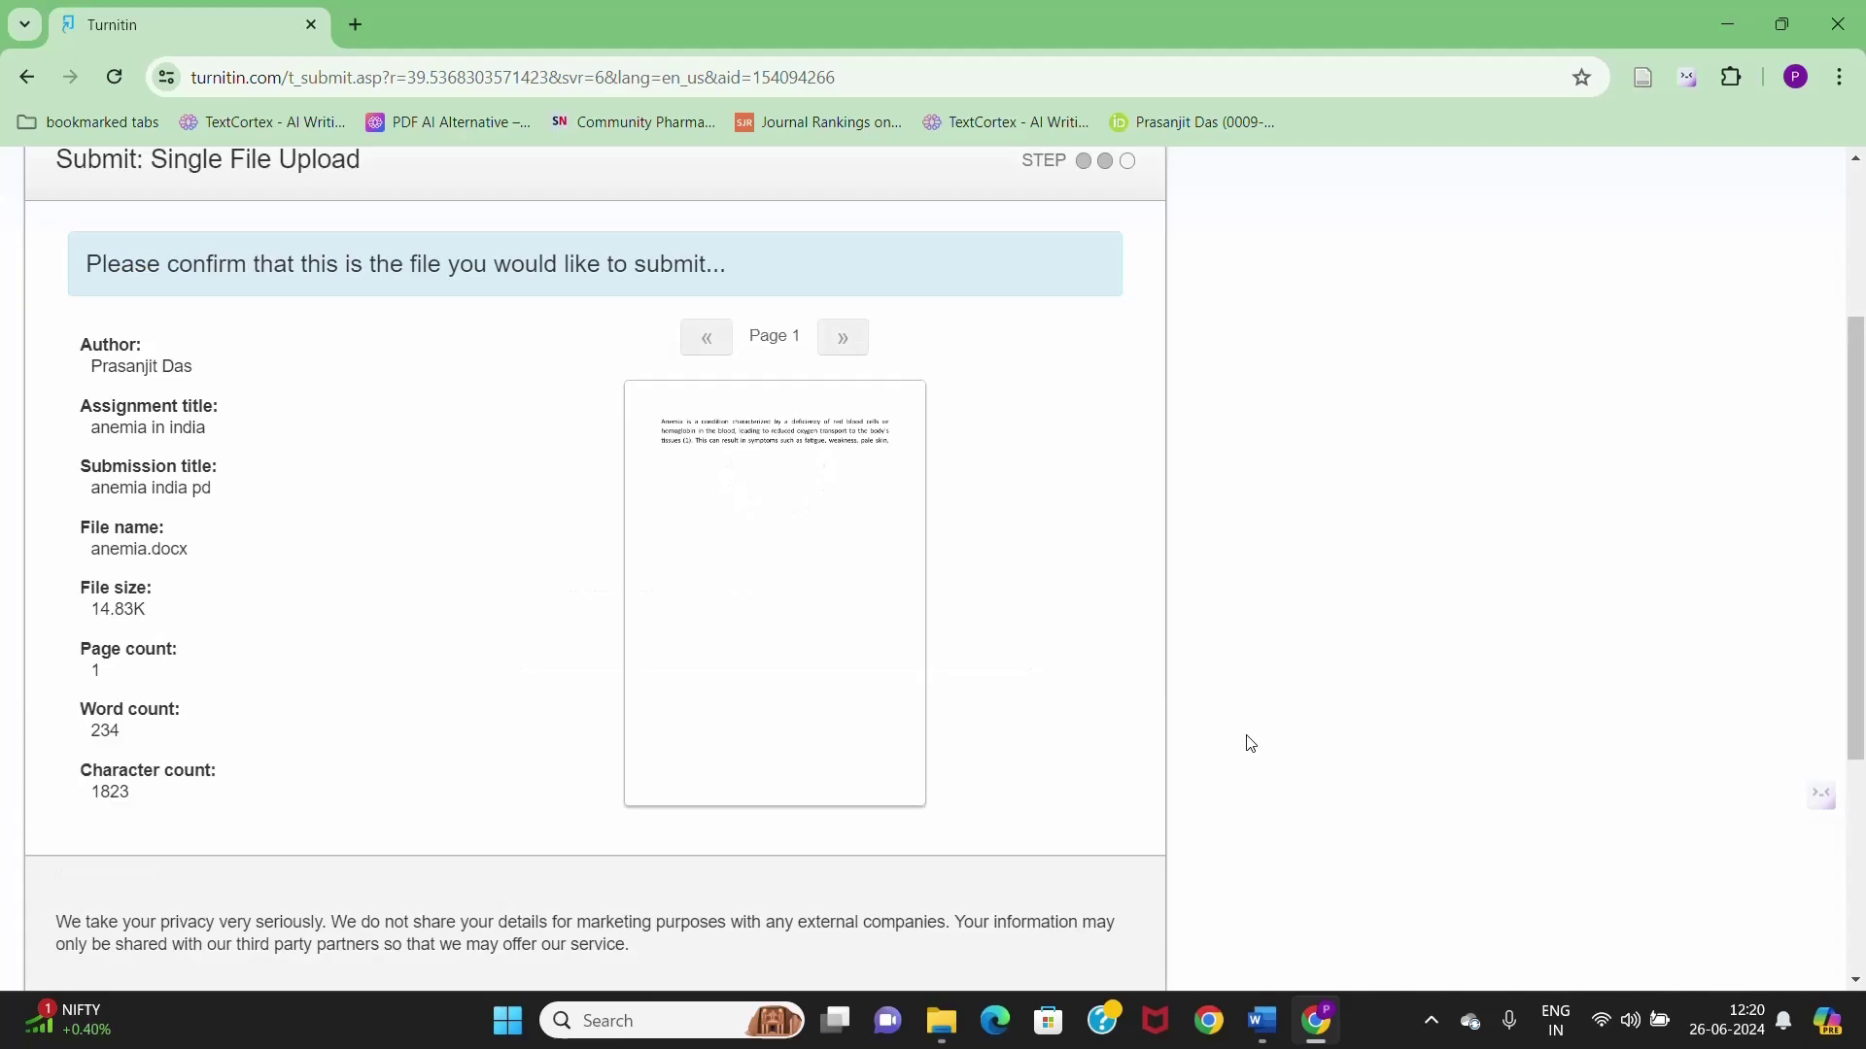
pyautogui.scroll(-3, 805, 787)
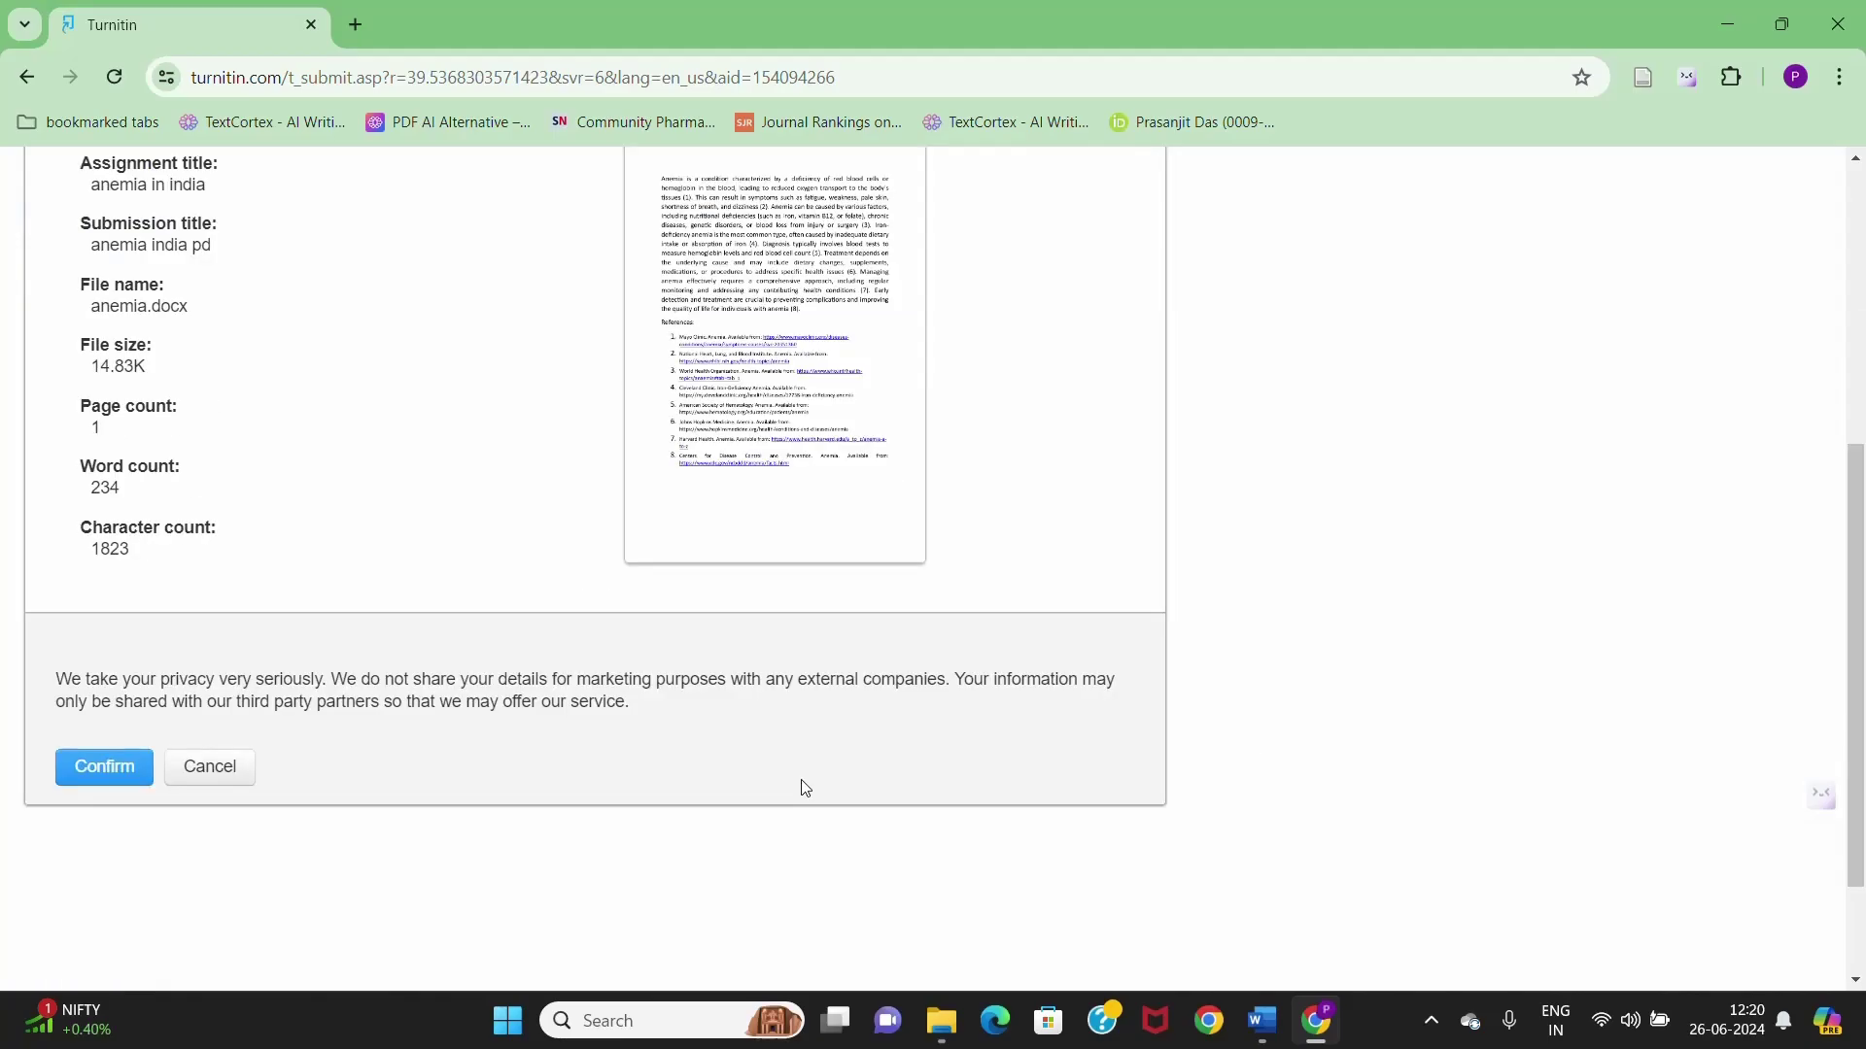
pyautogui.click(107, 768)
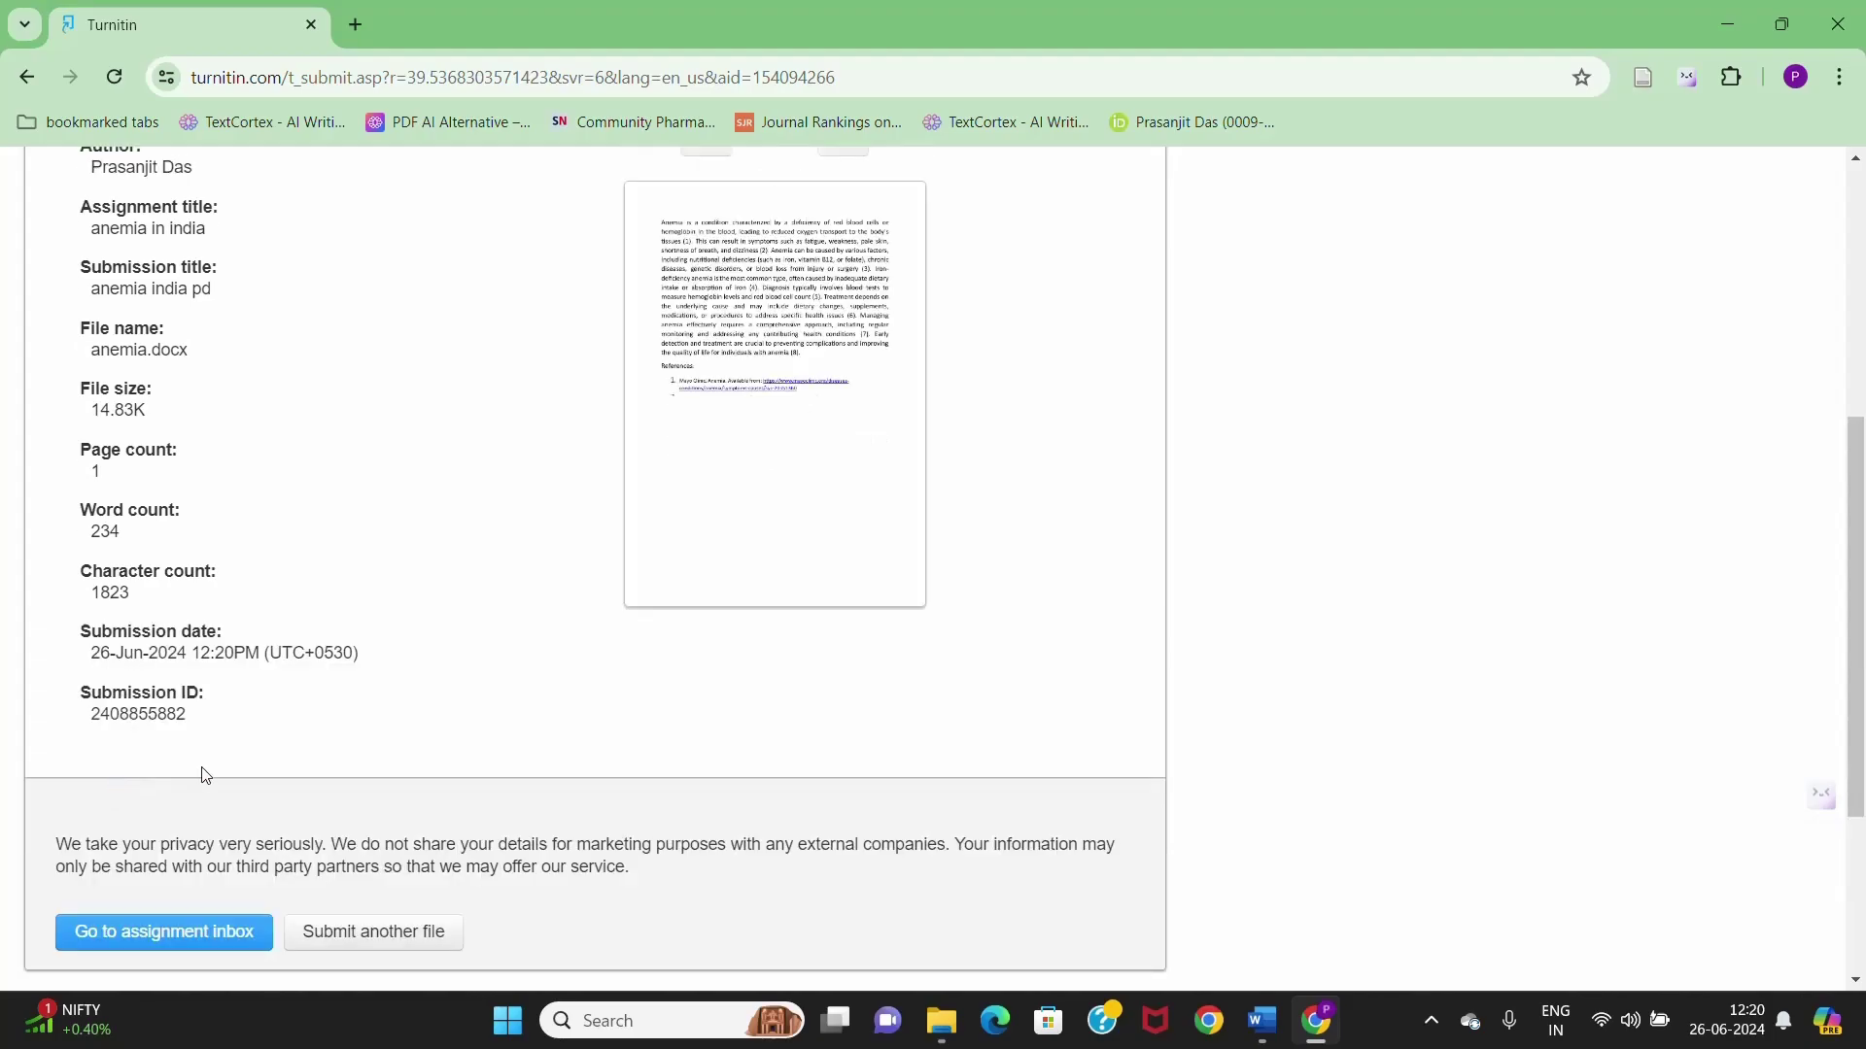
pyautogui.scroll(5, 199, 689)
pyautogui.scroll(-6, 226, 709)
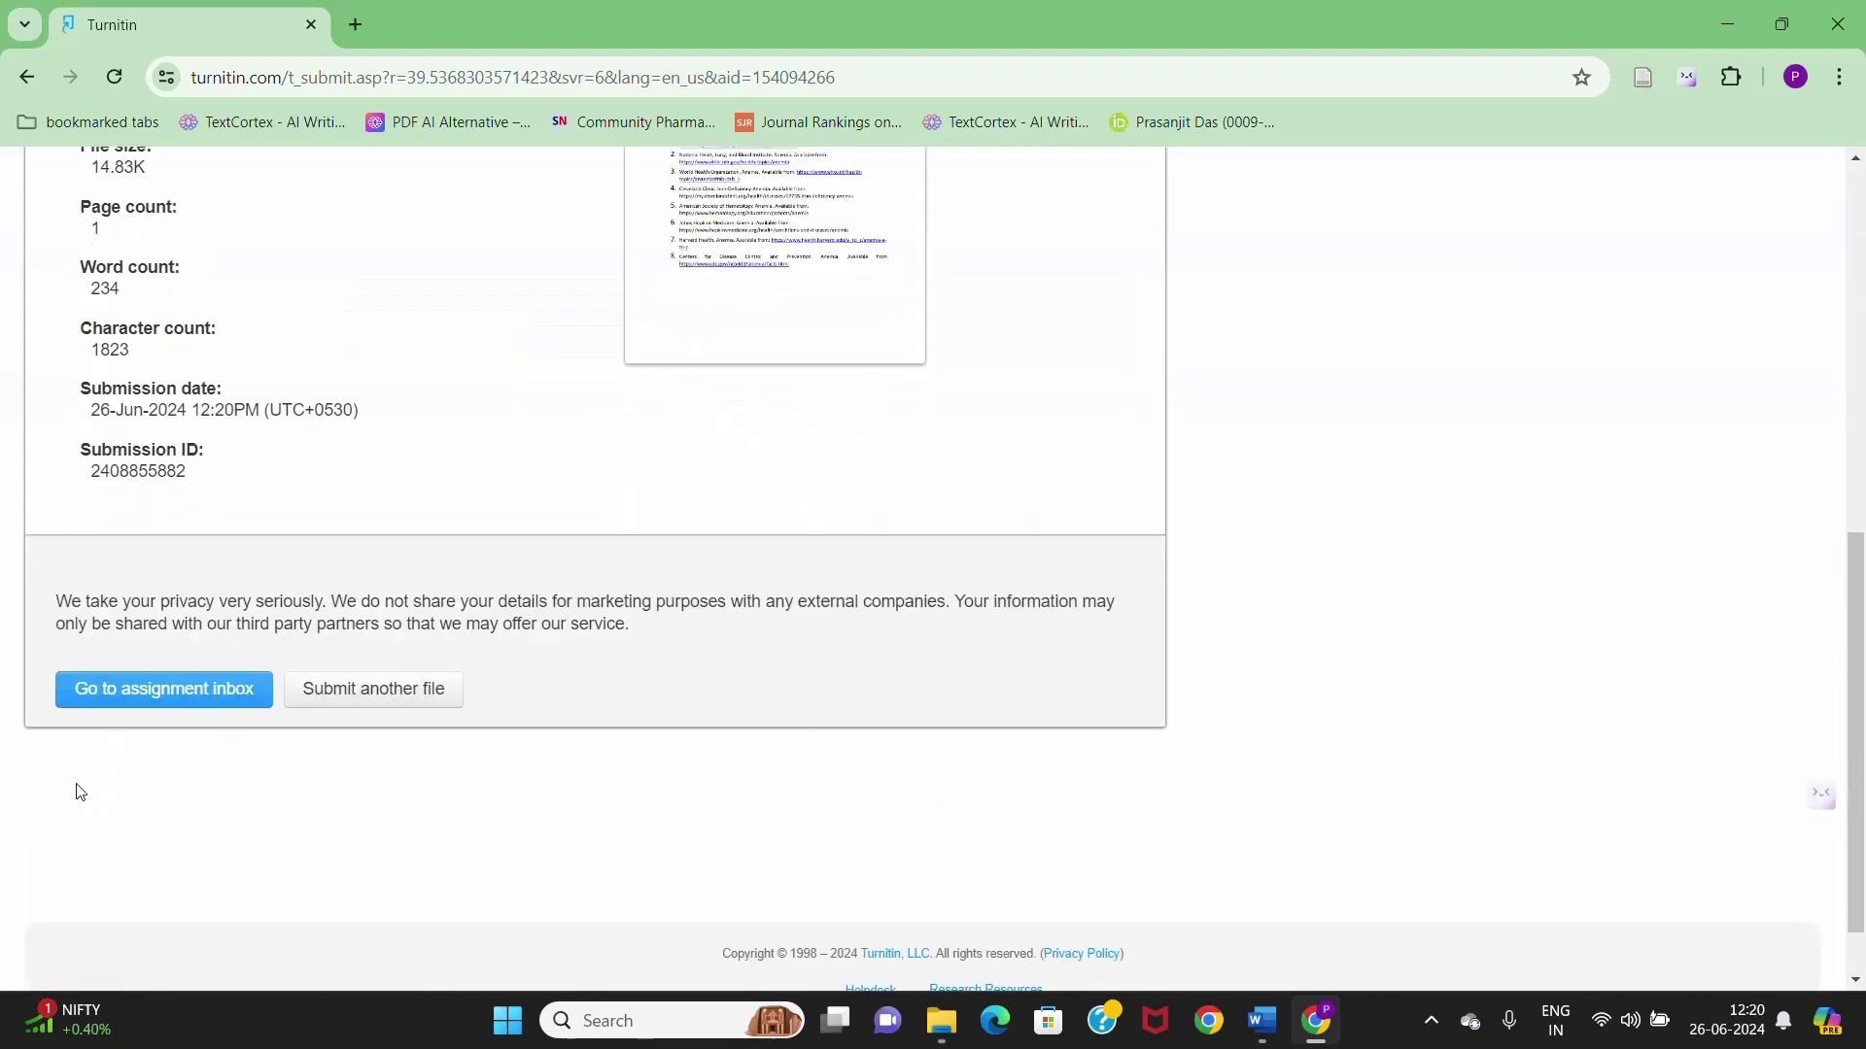
# - From the assignment inbox, open the 'anemia india pd' paper scored at 70% similarity
pyautogui.click(238, 694)
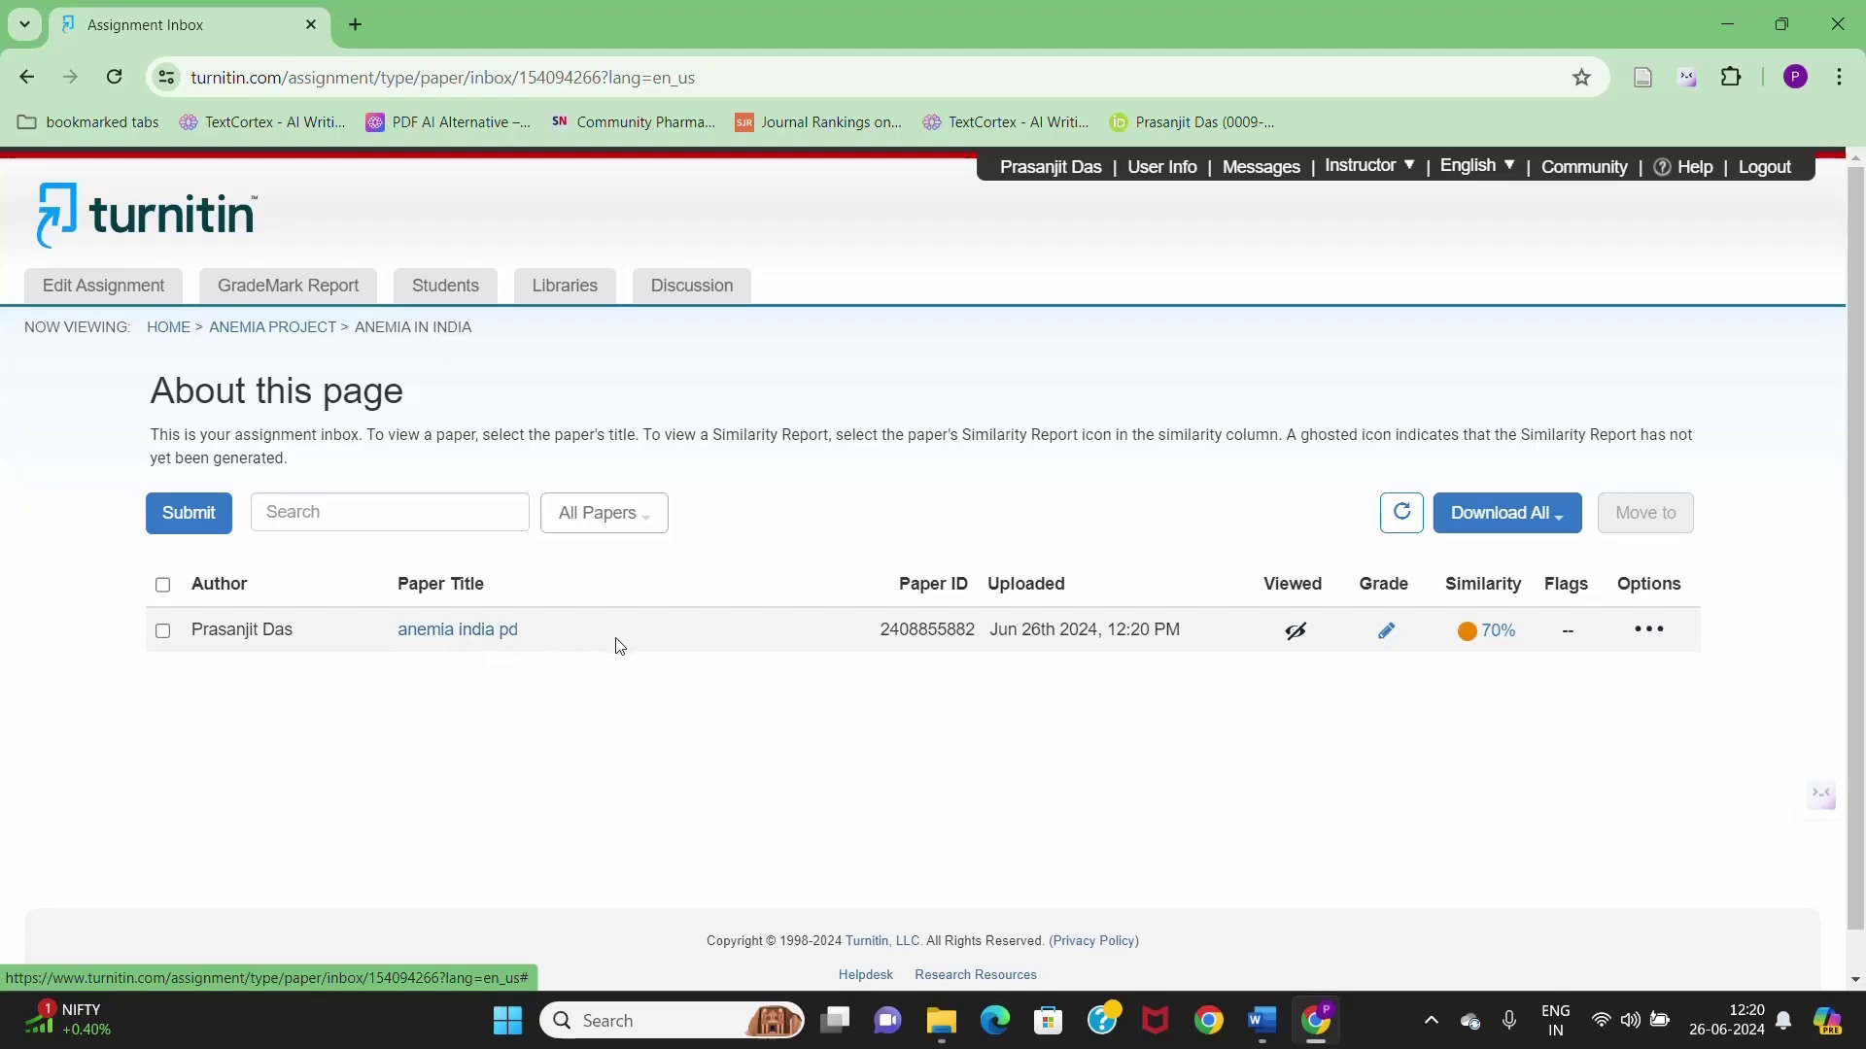
pyautogui.click(464, 632)
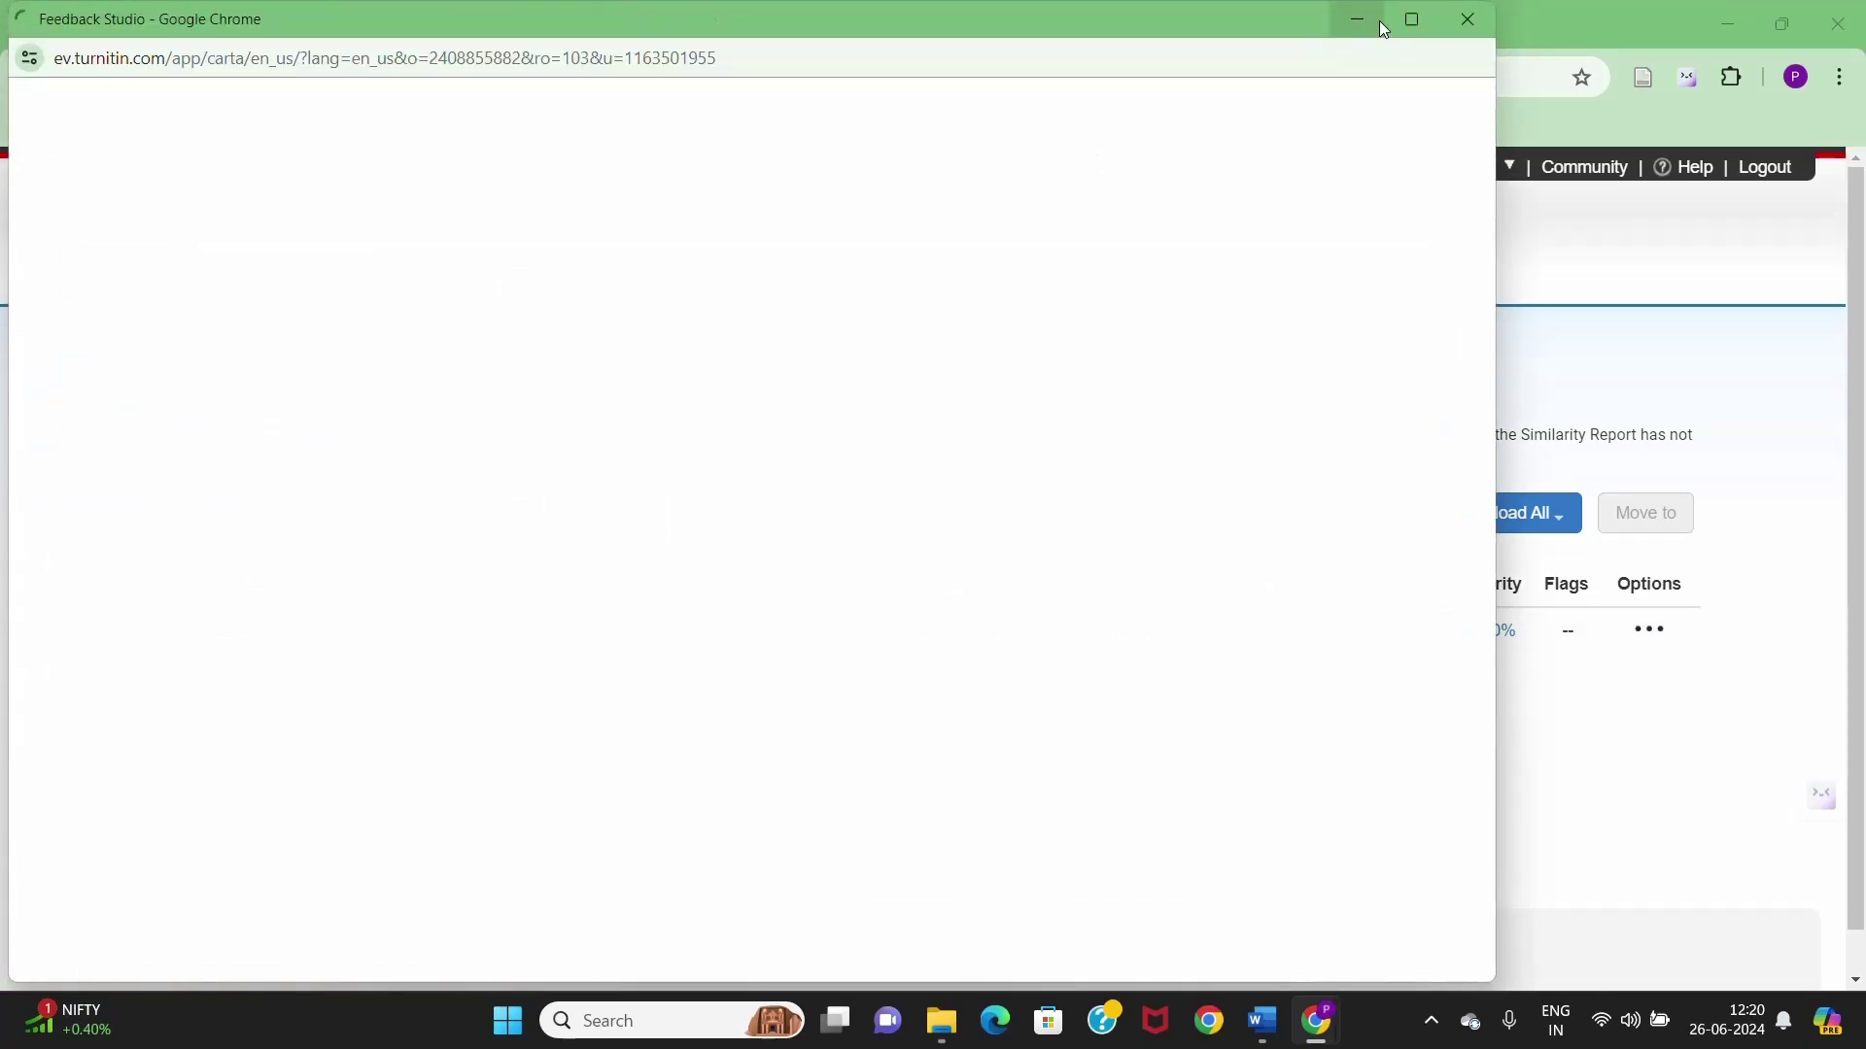
# - Maximize Feedback Studio, scroll through the 234-word essay, and show the similarity tools
pyautogui.click(1412, 20)
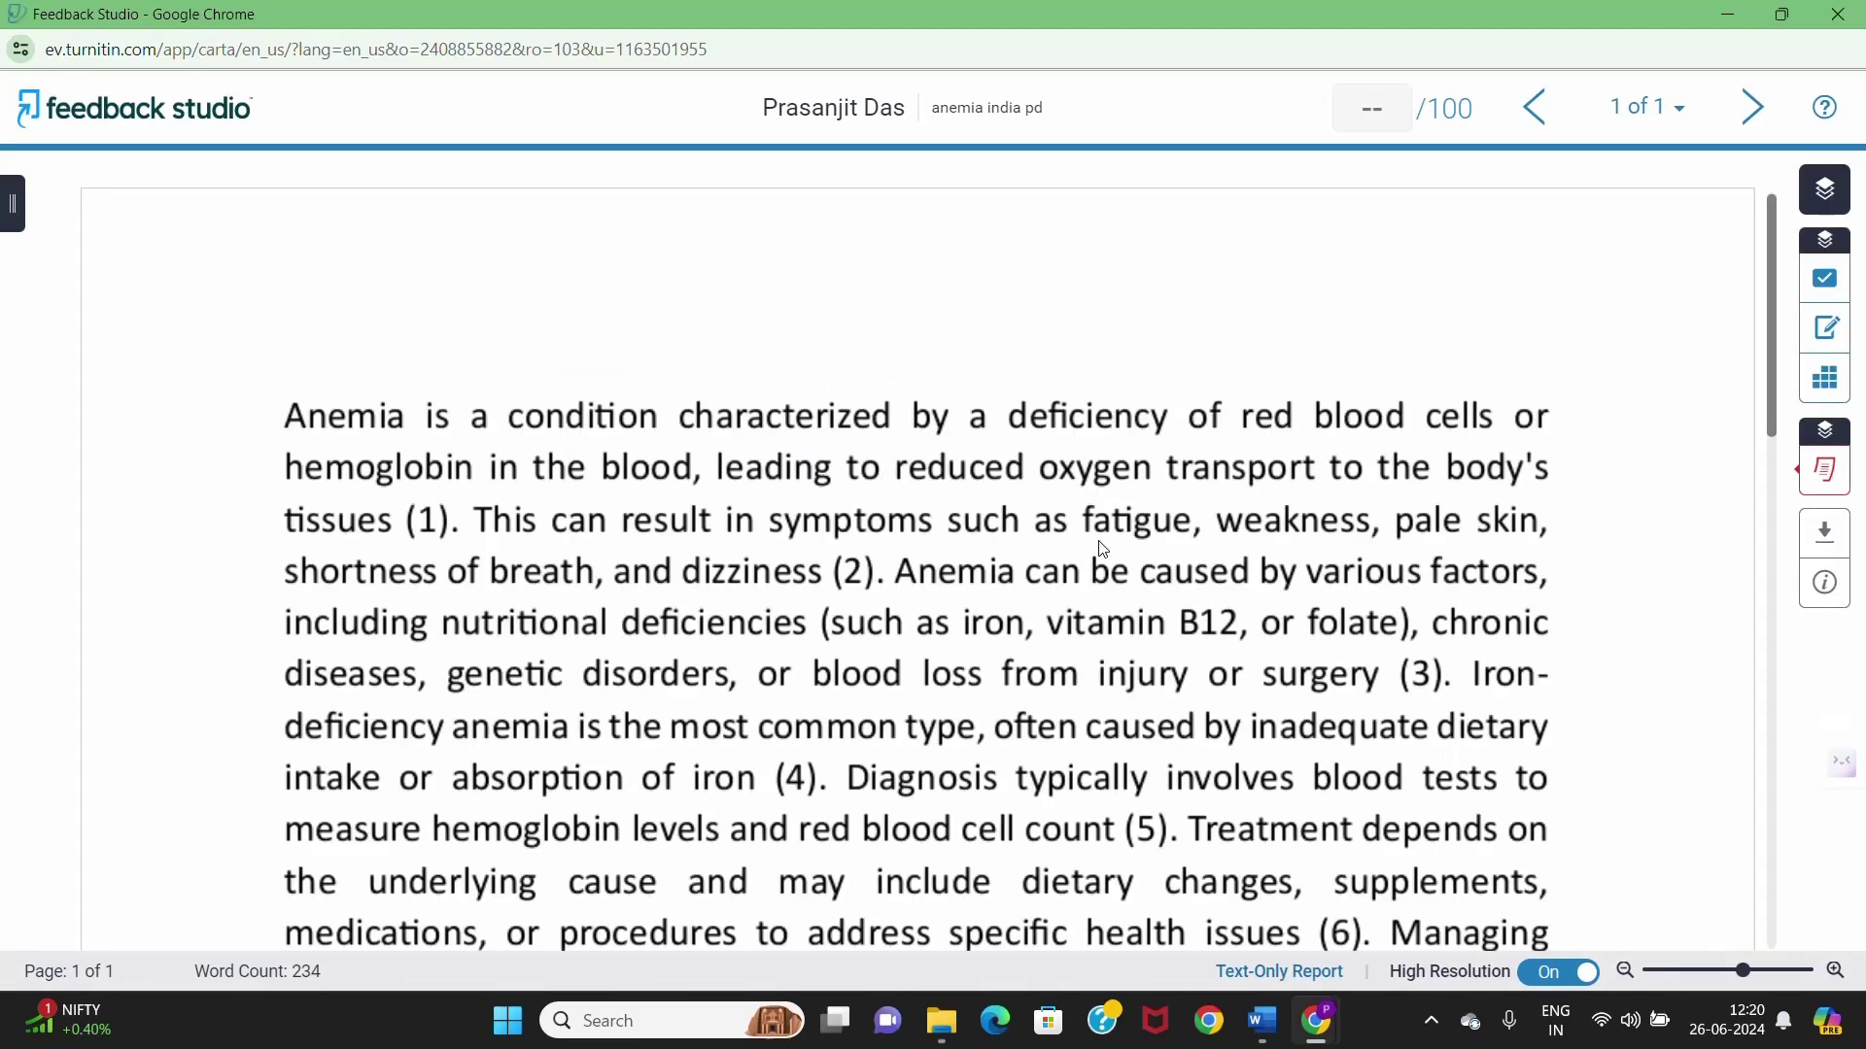
pyautogui.scroll(-10, 1104, 550)
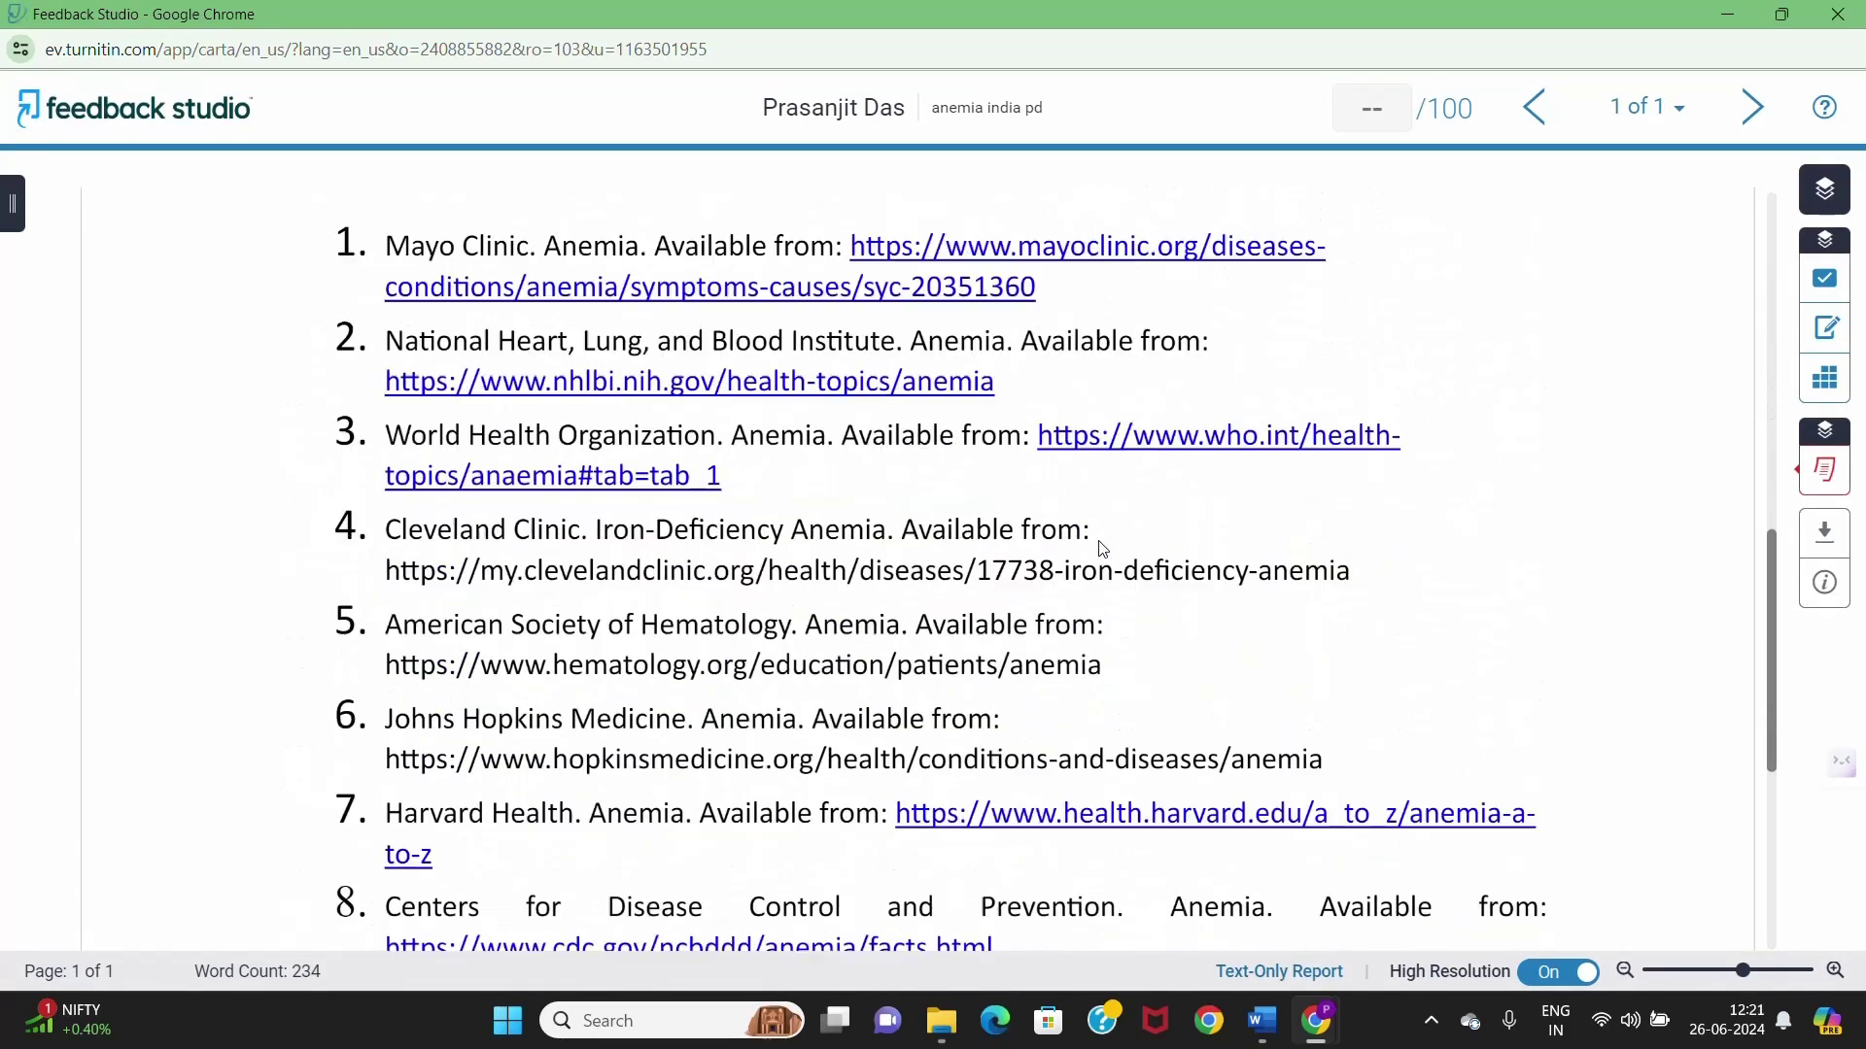
pyautogui.scroll(-5, 1104, 550)
pyautogui.scroll(11, 1104, 550)
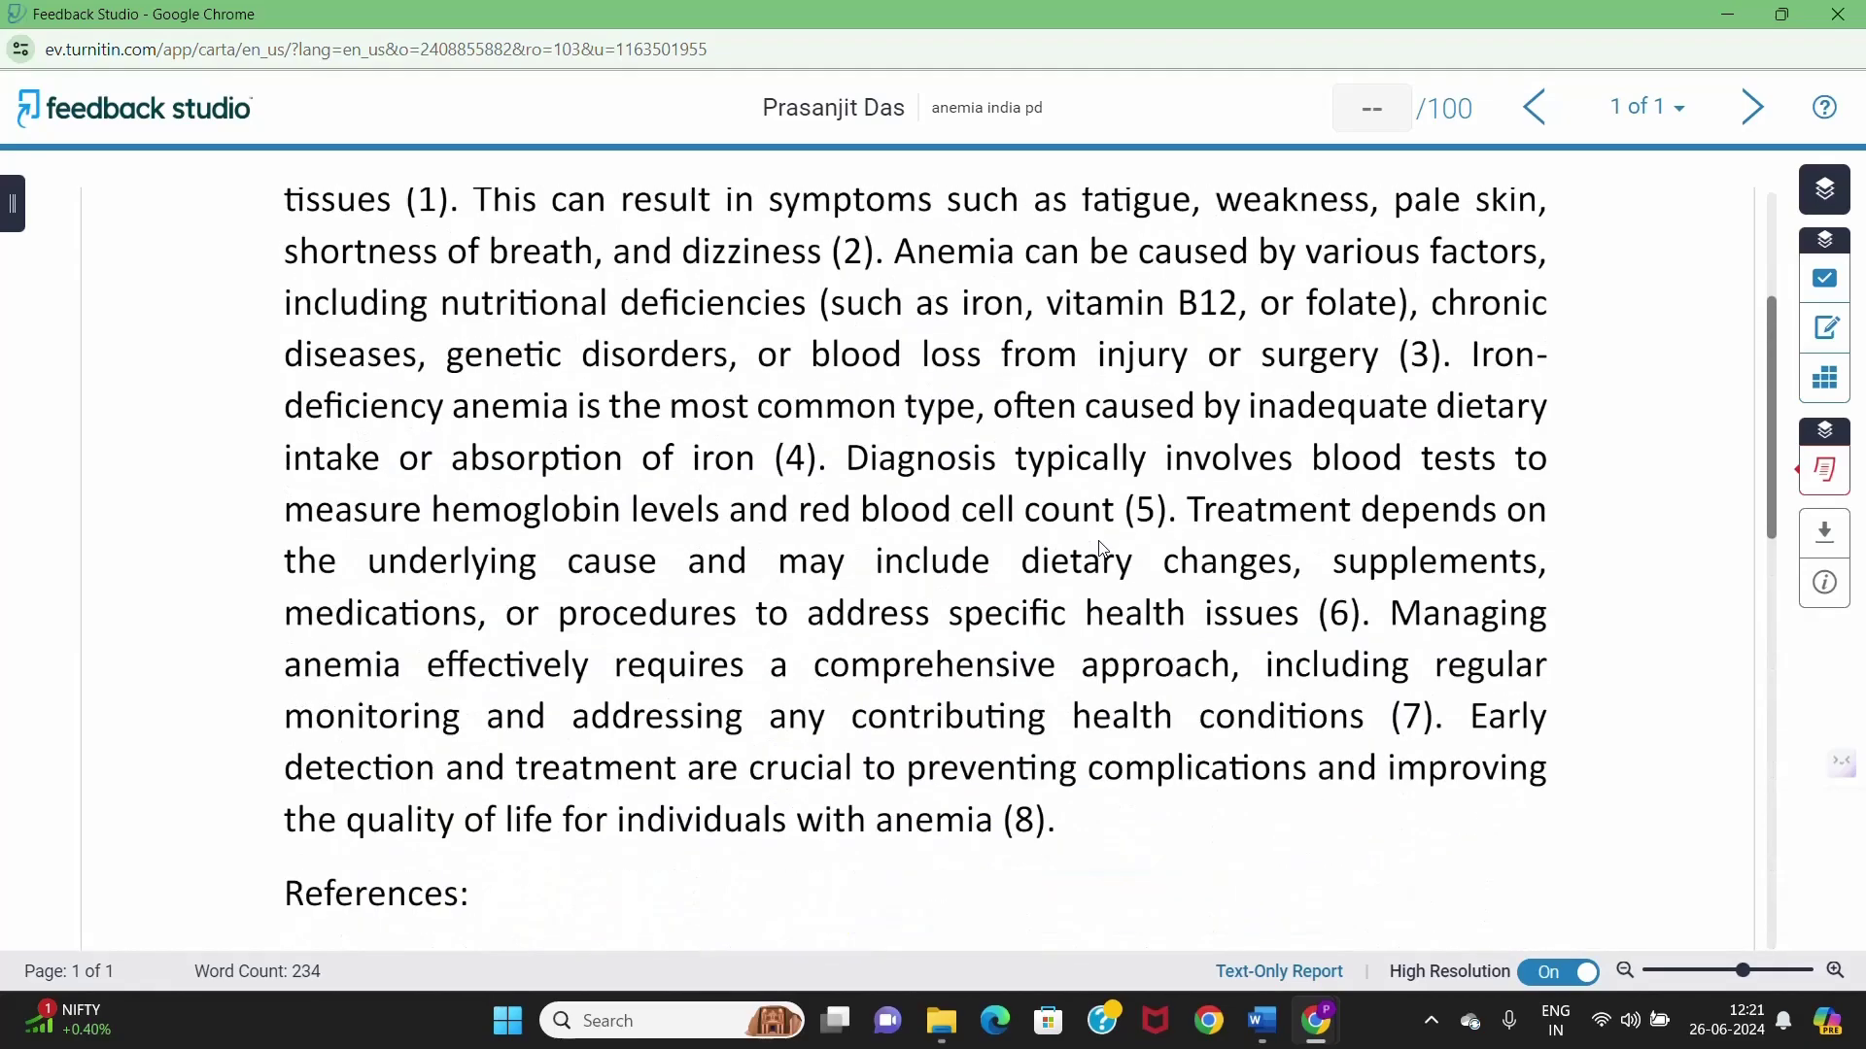
pyautogui.scroll(3, 1104, 550)
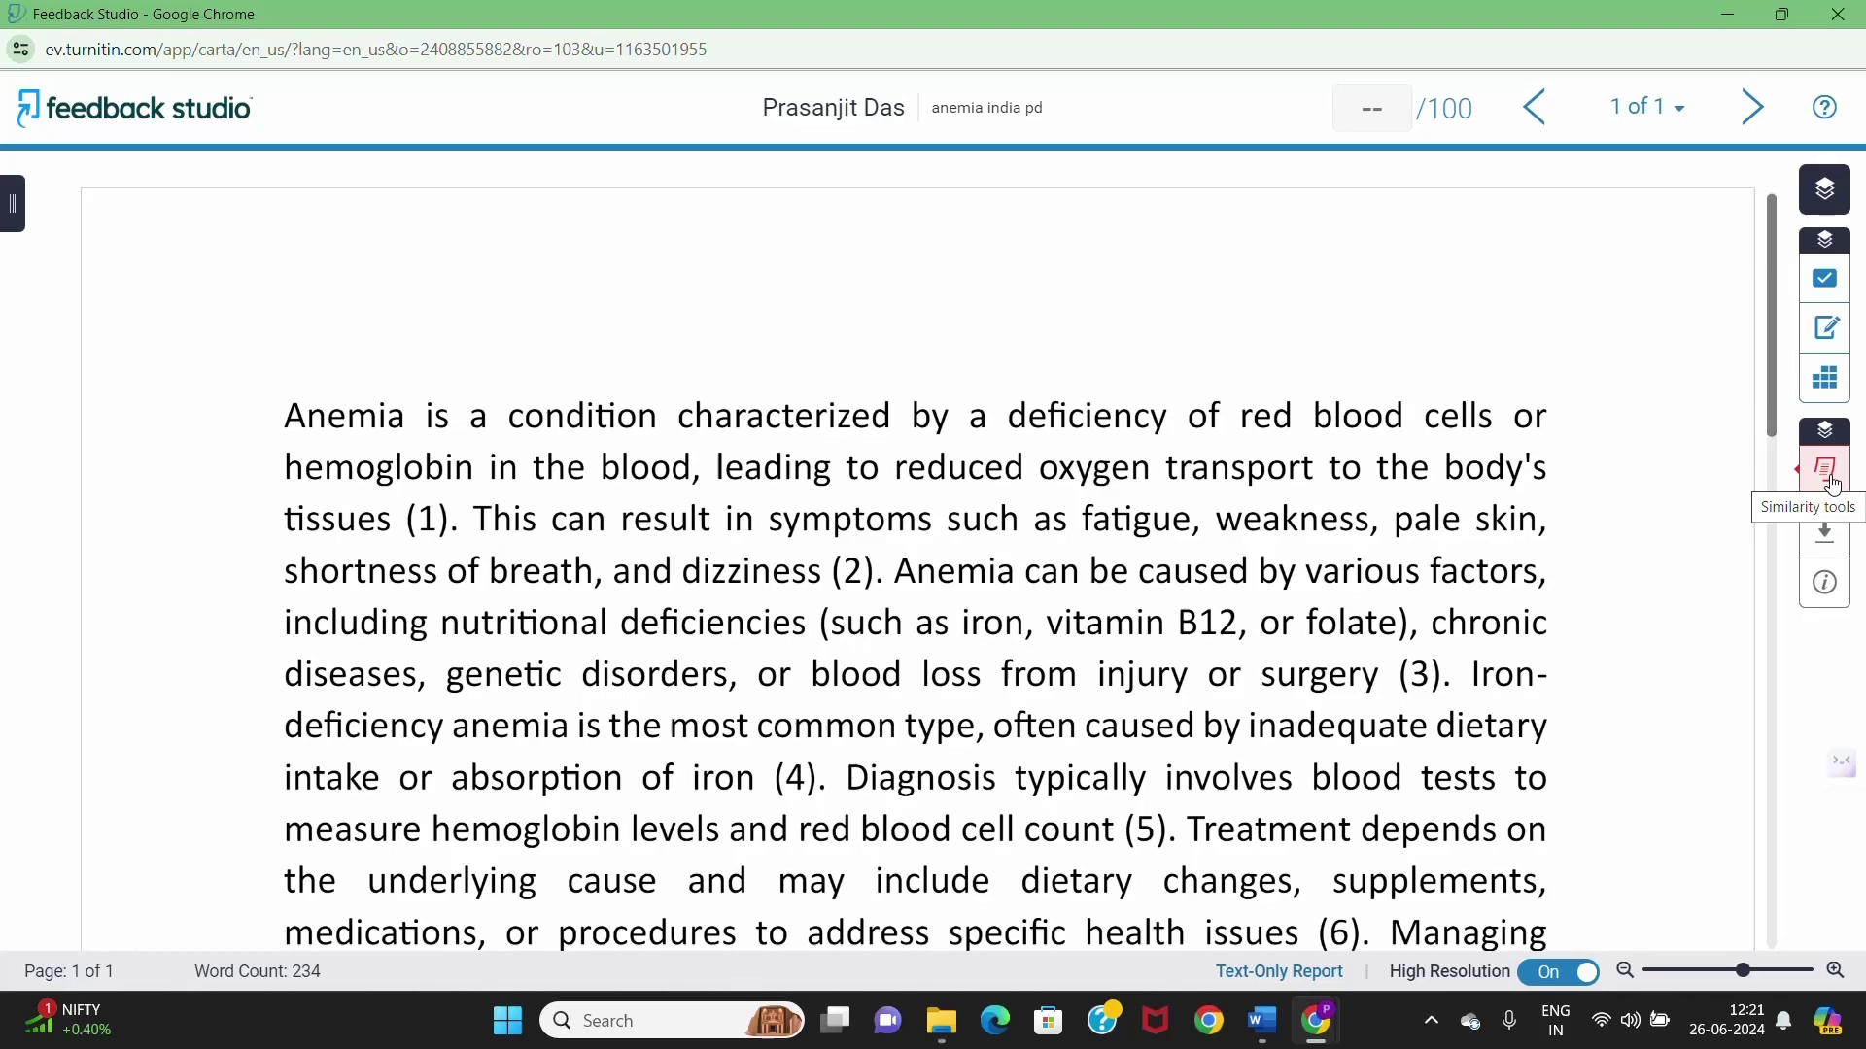
pyautogui.click(1834, 484)
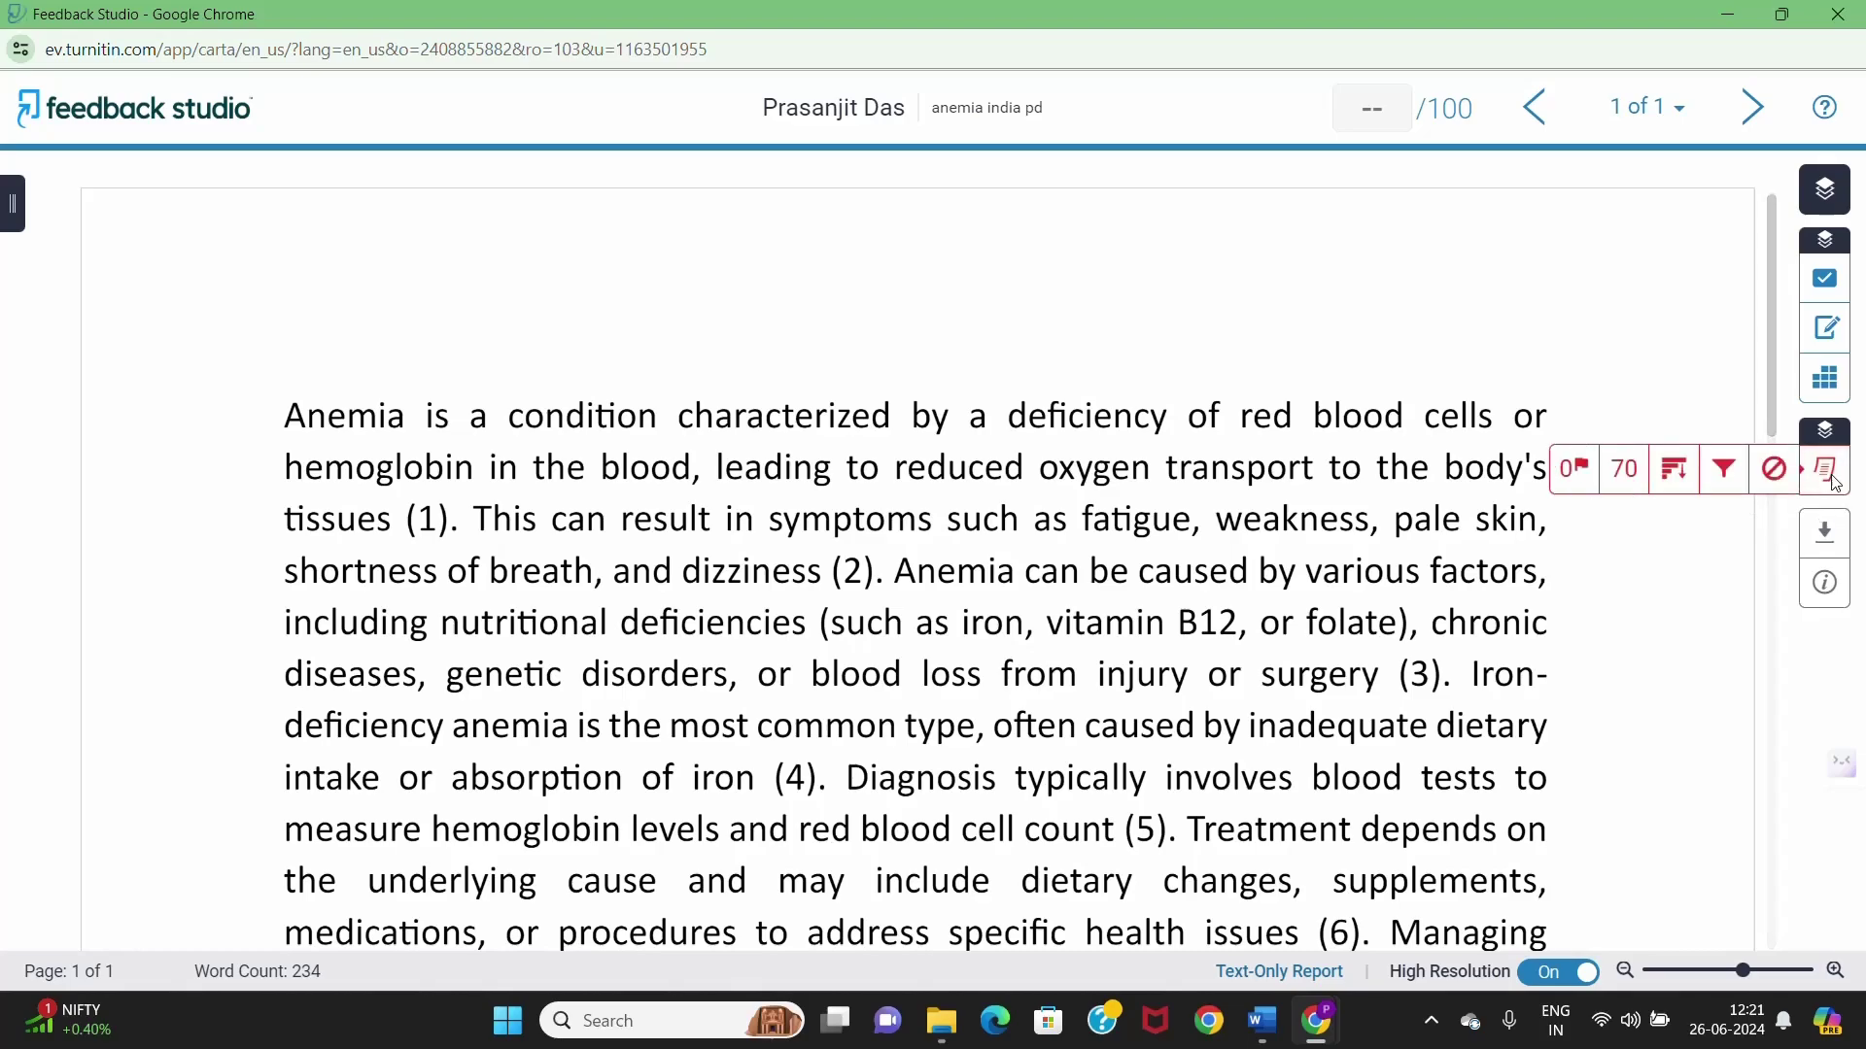
# - Open the 70% Match Overview and scroll through the matched sources, 6% down to 3%, and highlighted paper
pyautogui.click(1625, 470)
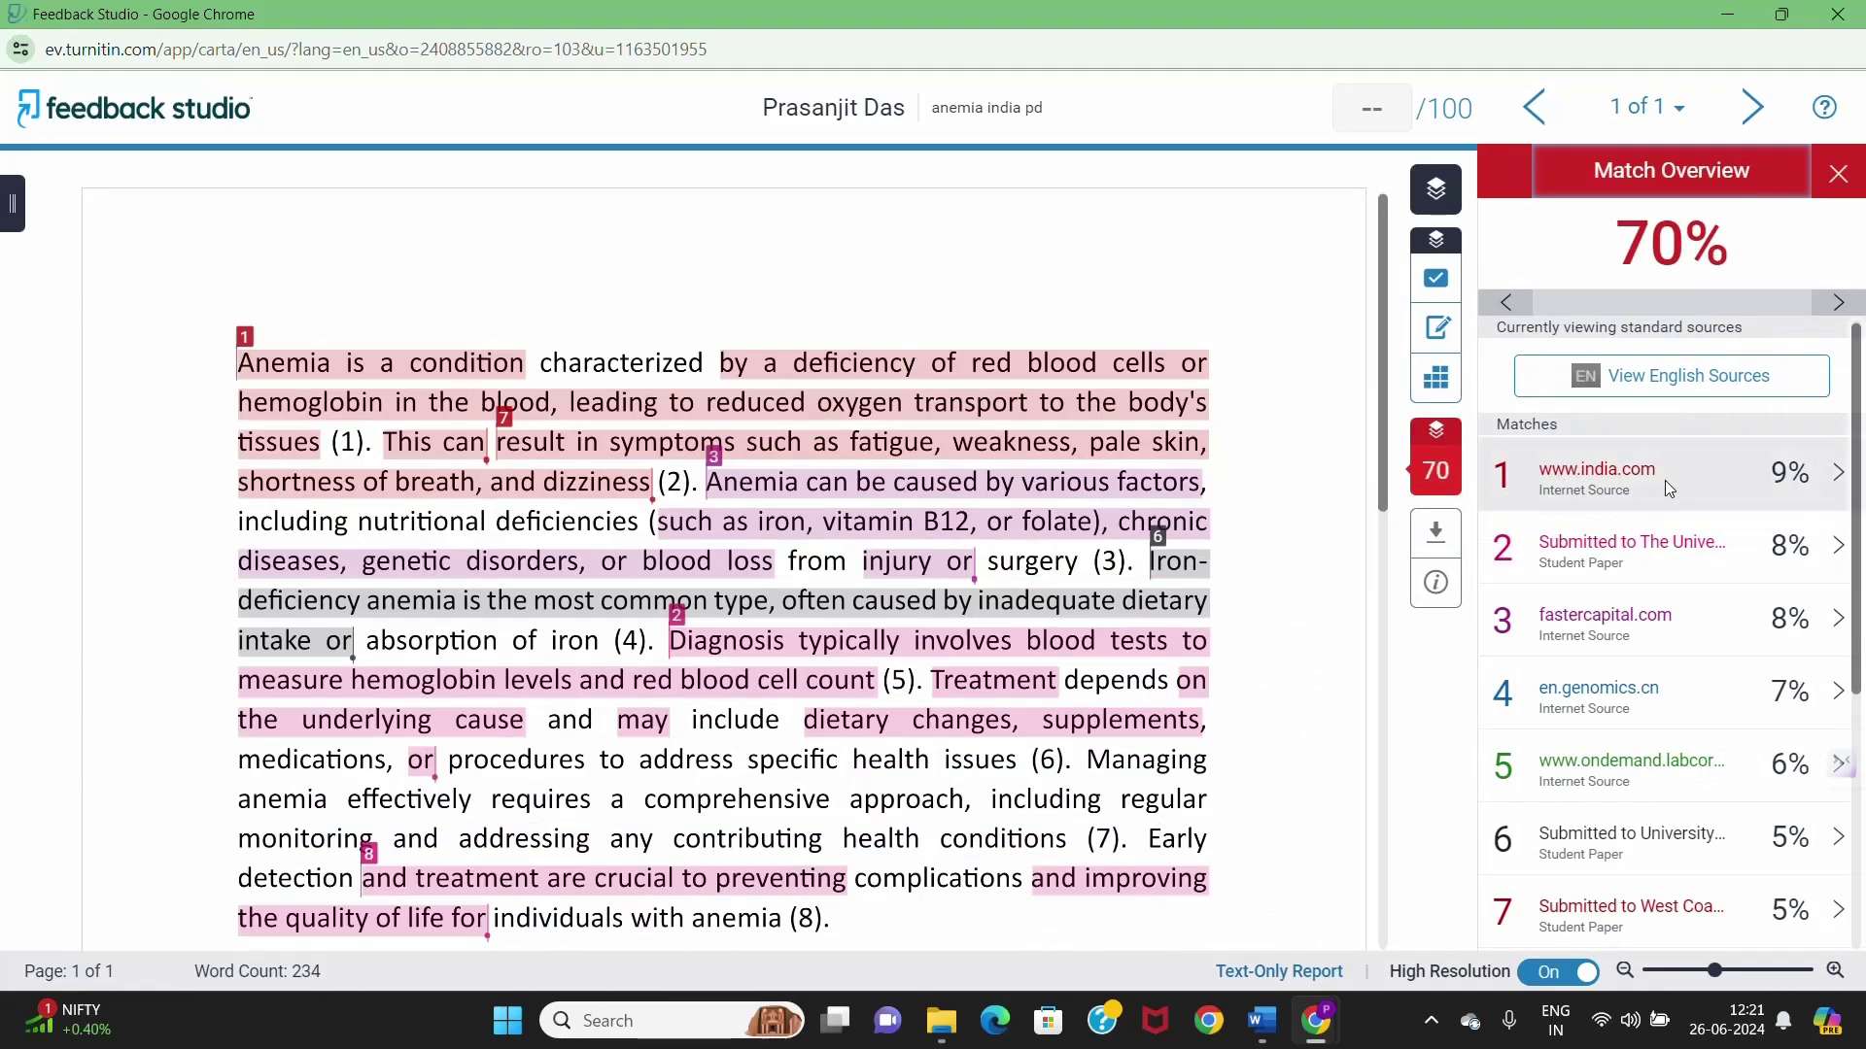
pyautogui.scroll(-2, 1668, 524)
pyautogui.scroll(-3, 1665, 487)
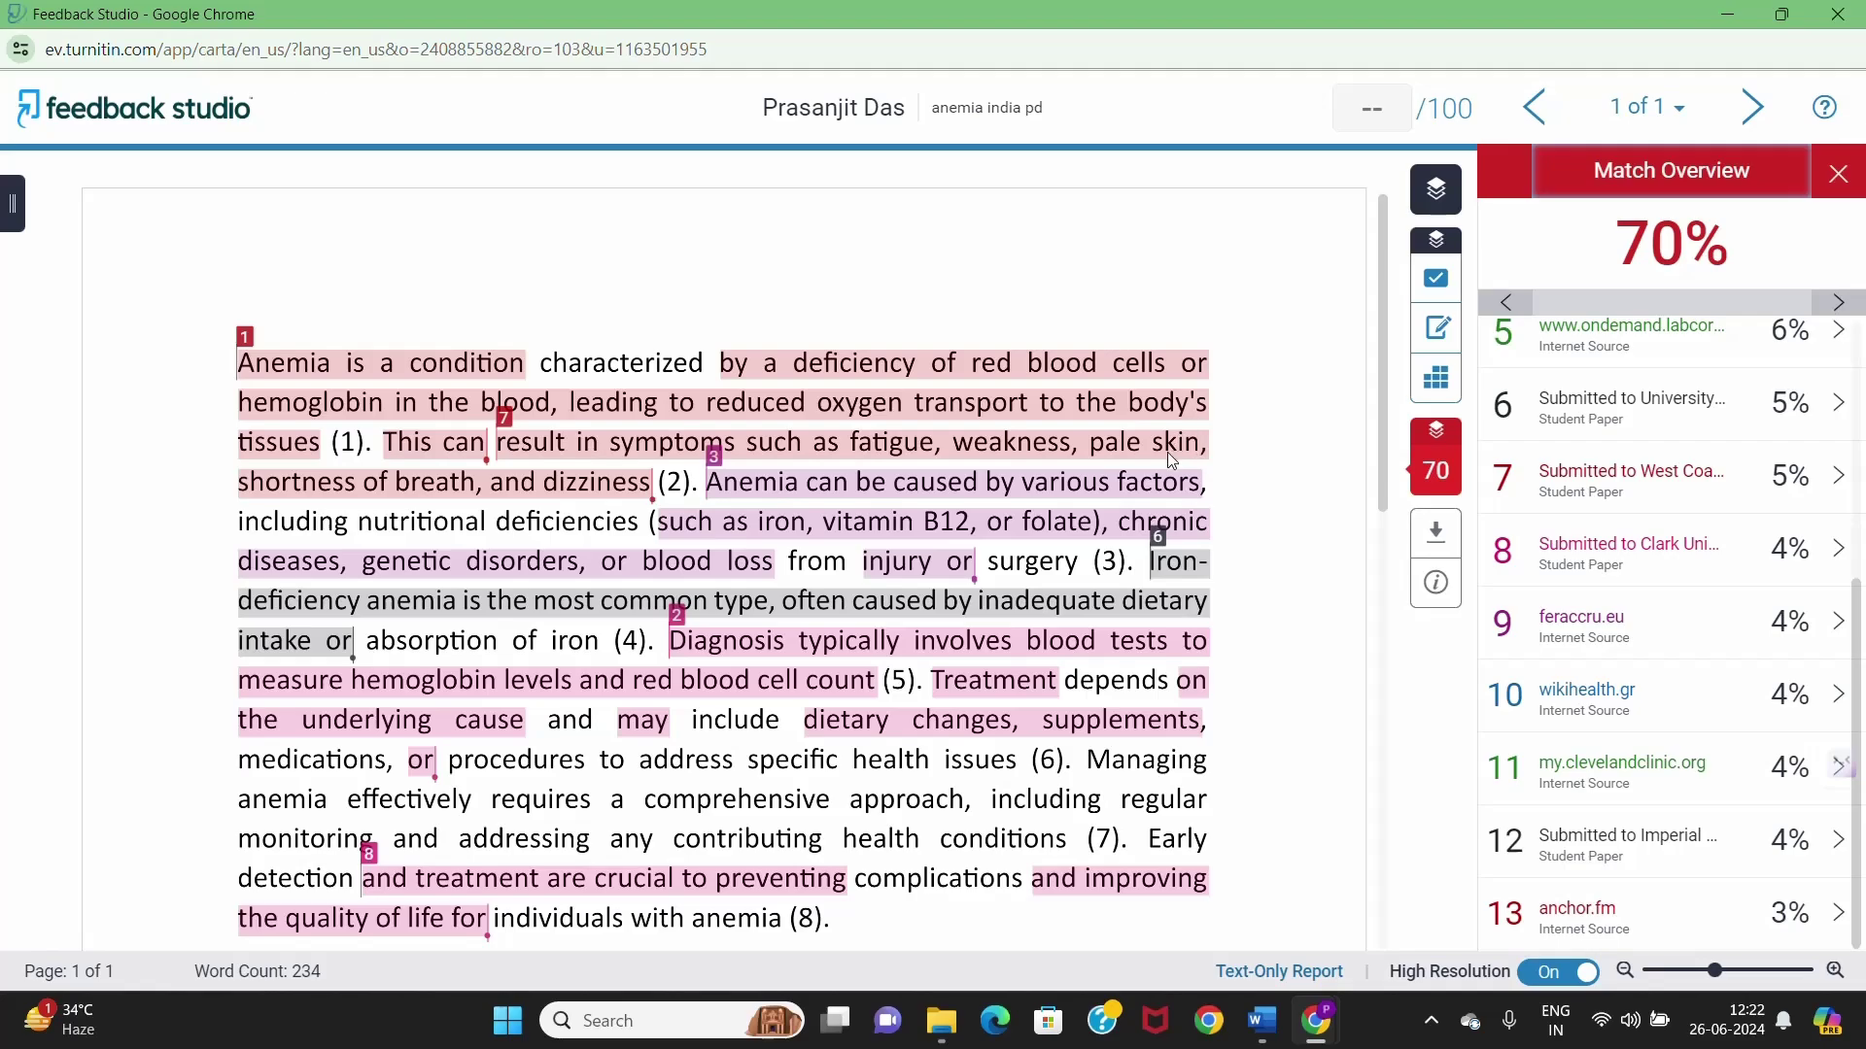
pyautogui.scroll(-1, 1166, 465)
pyautogui.scroll(-1, 1059, 462)
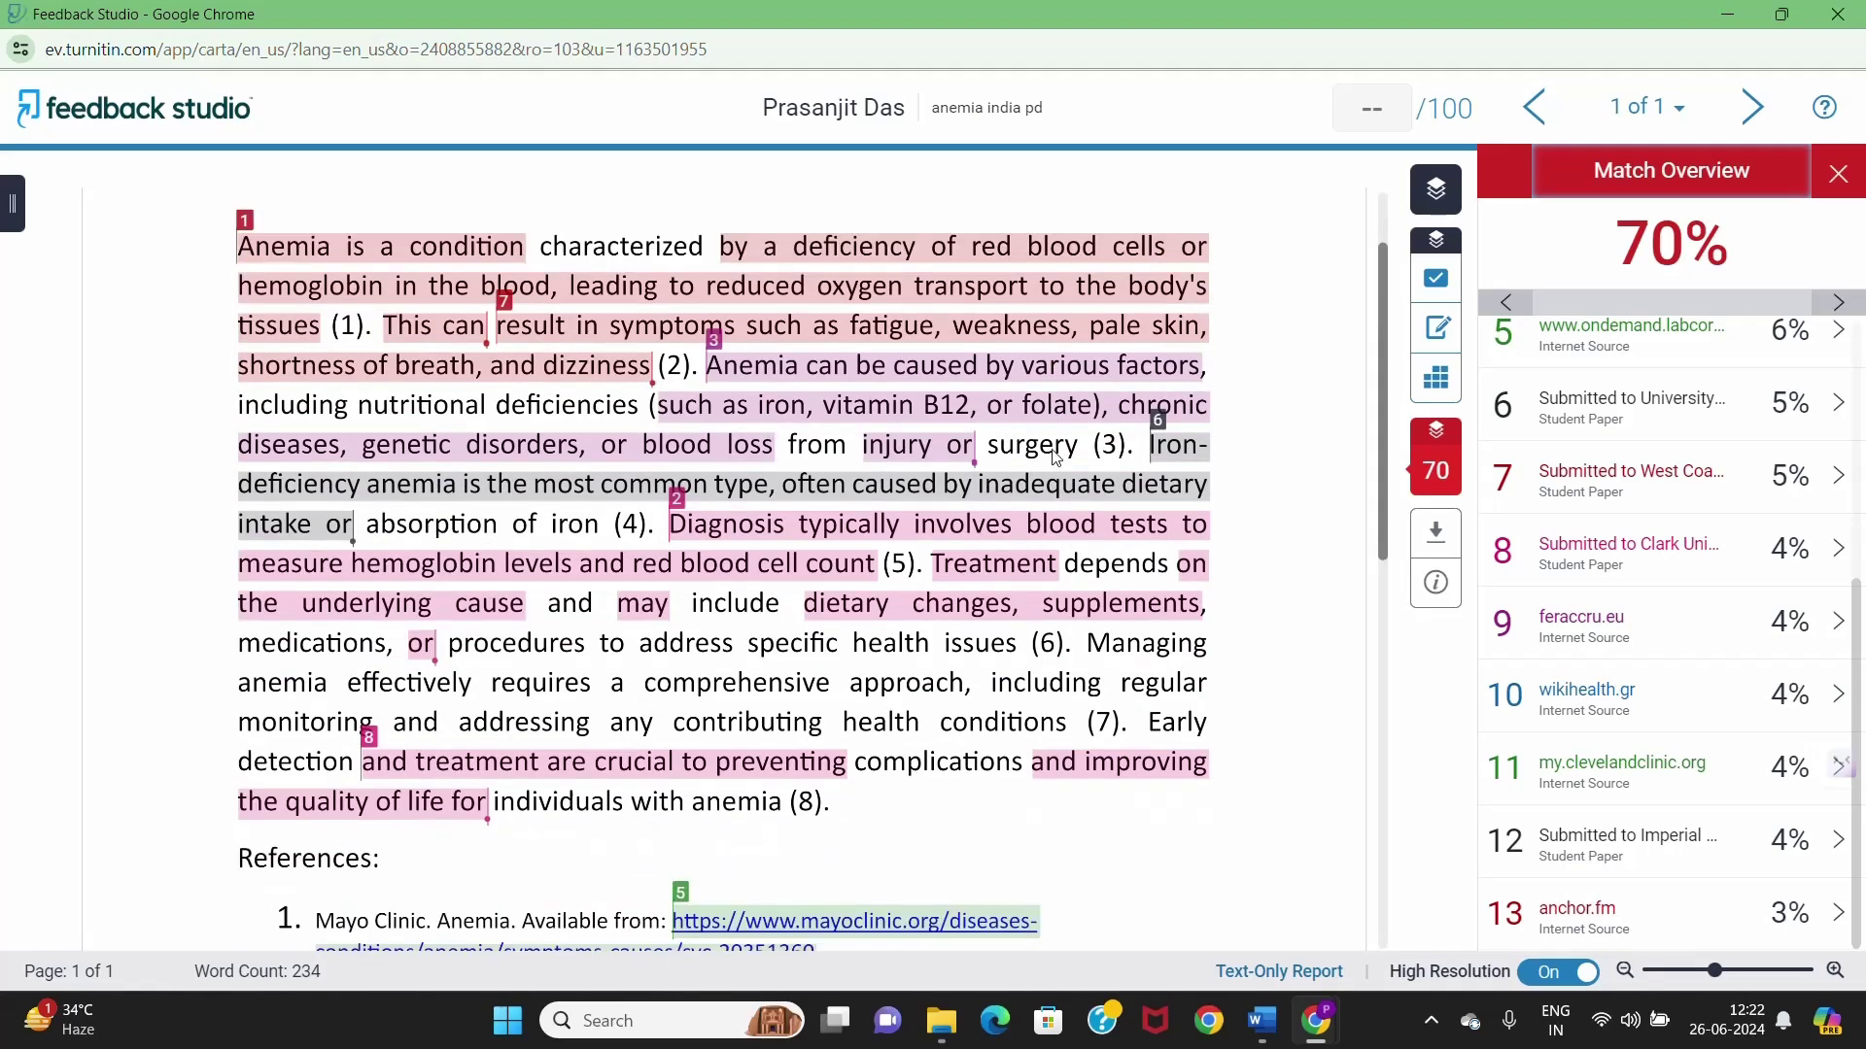
pyautogui.scroll(-1, 1191, 490)
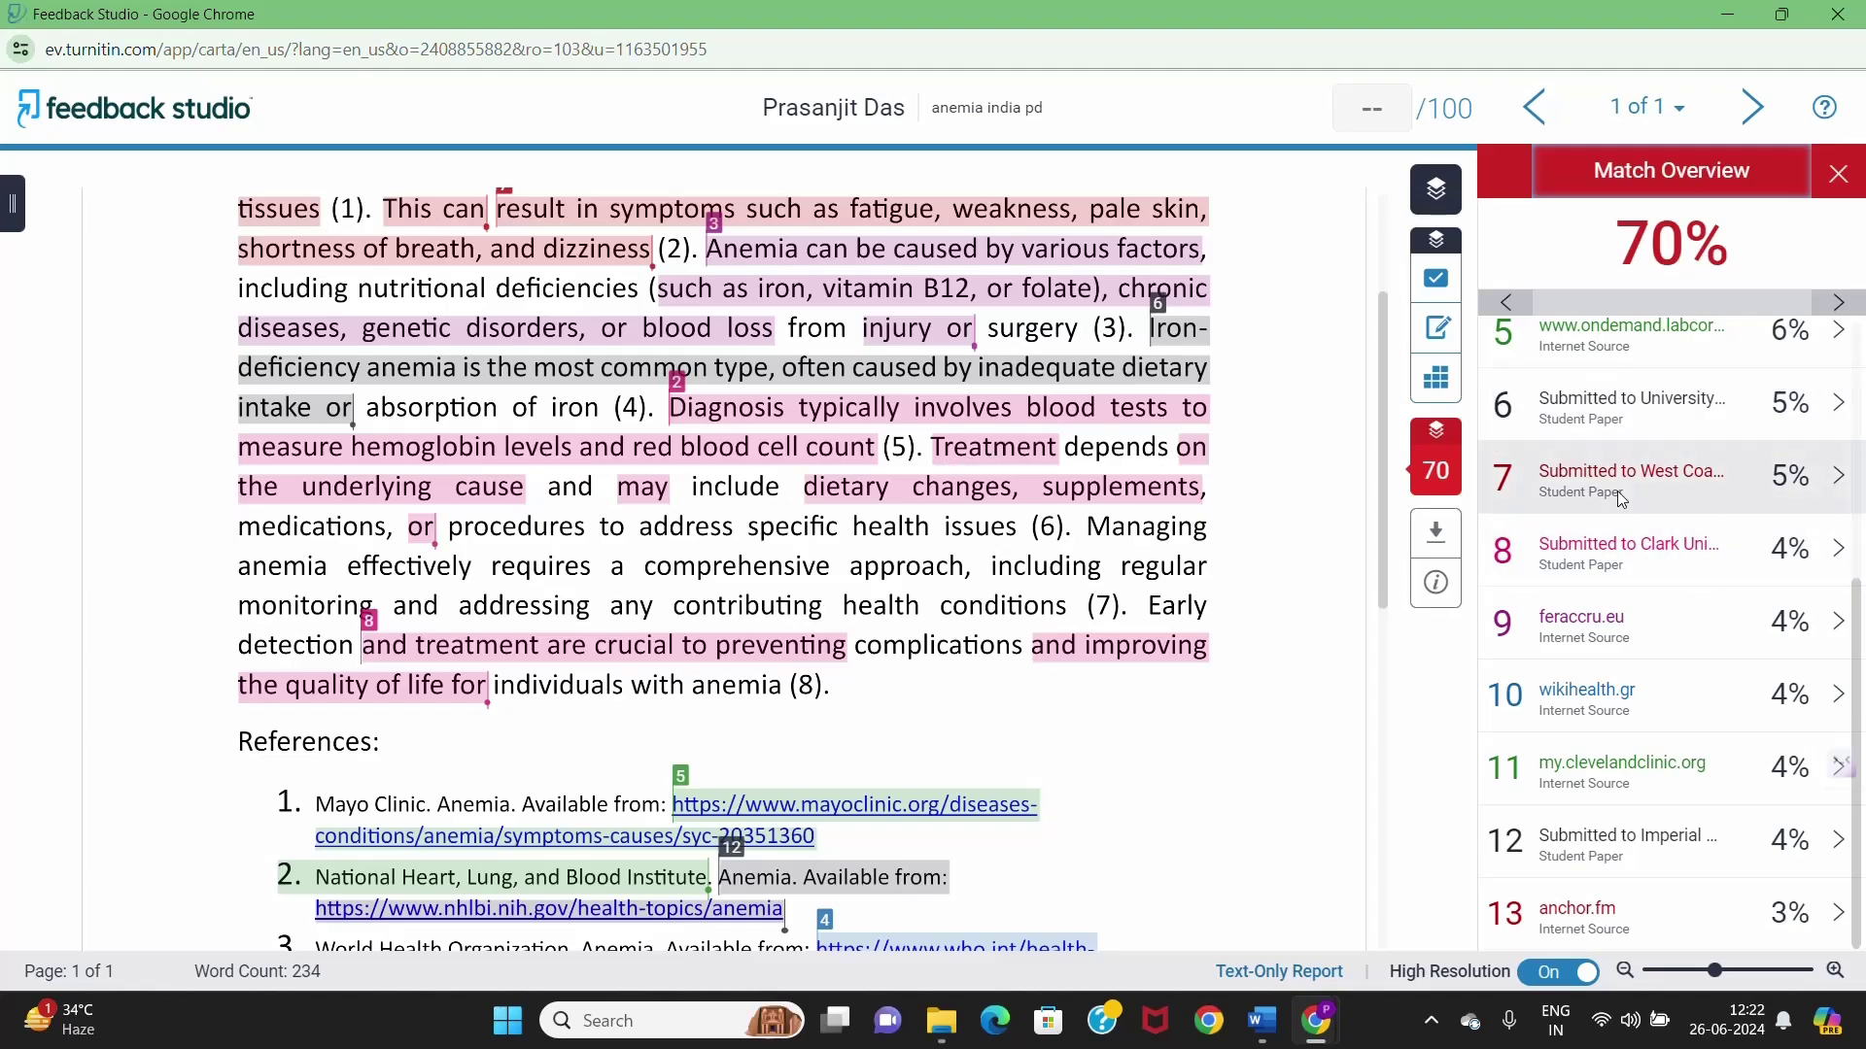
pyautogui.scroll(-8, 1008, 578)
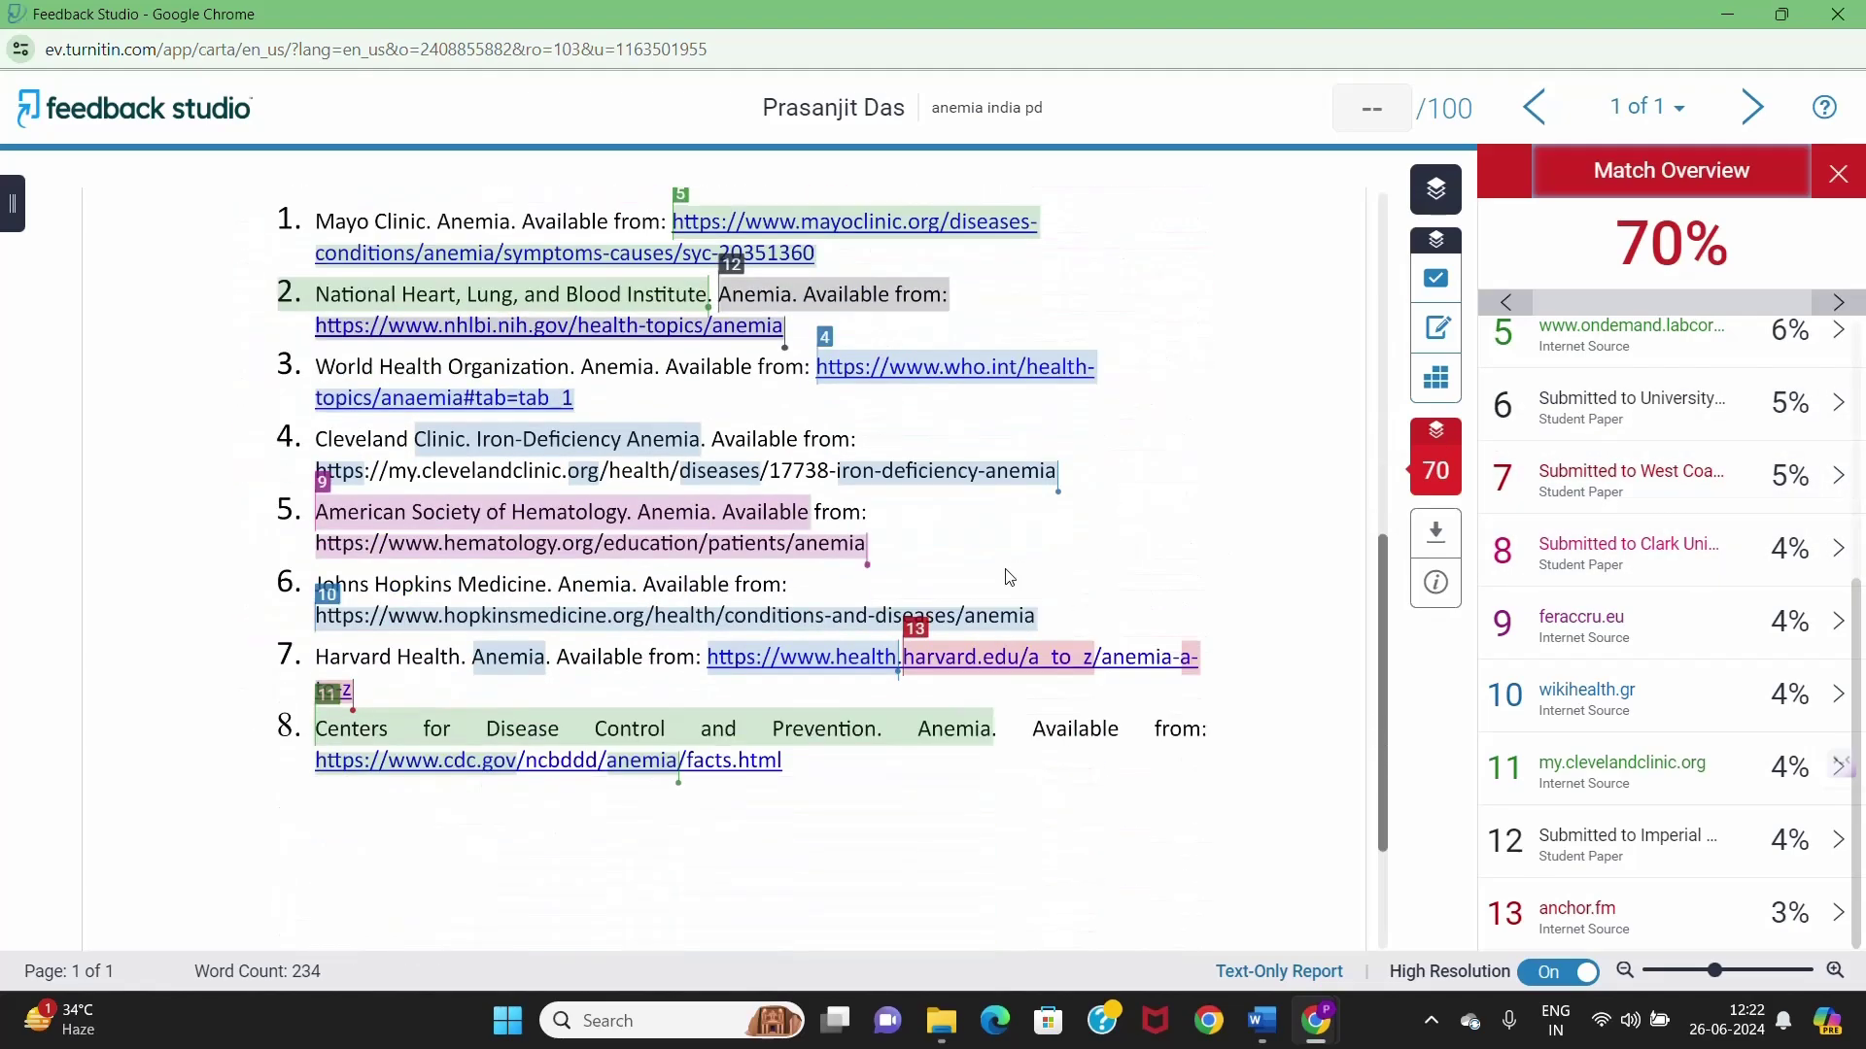
pyautogui.scroll(4, 1008, 578)
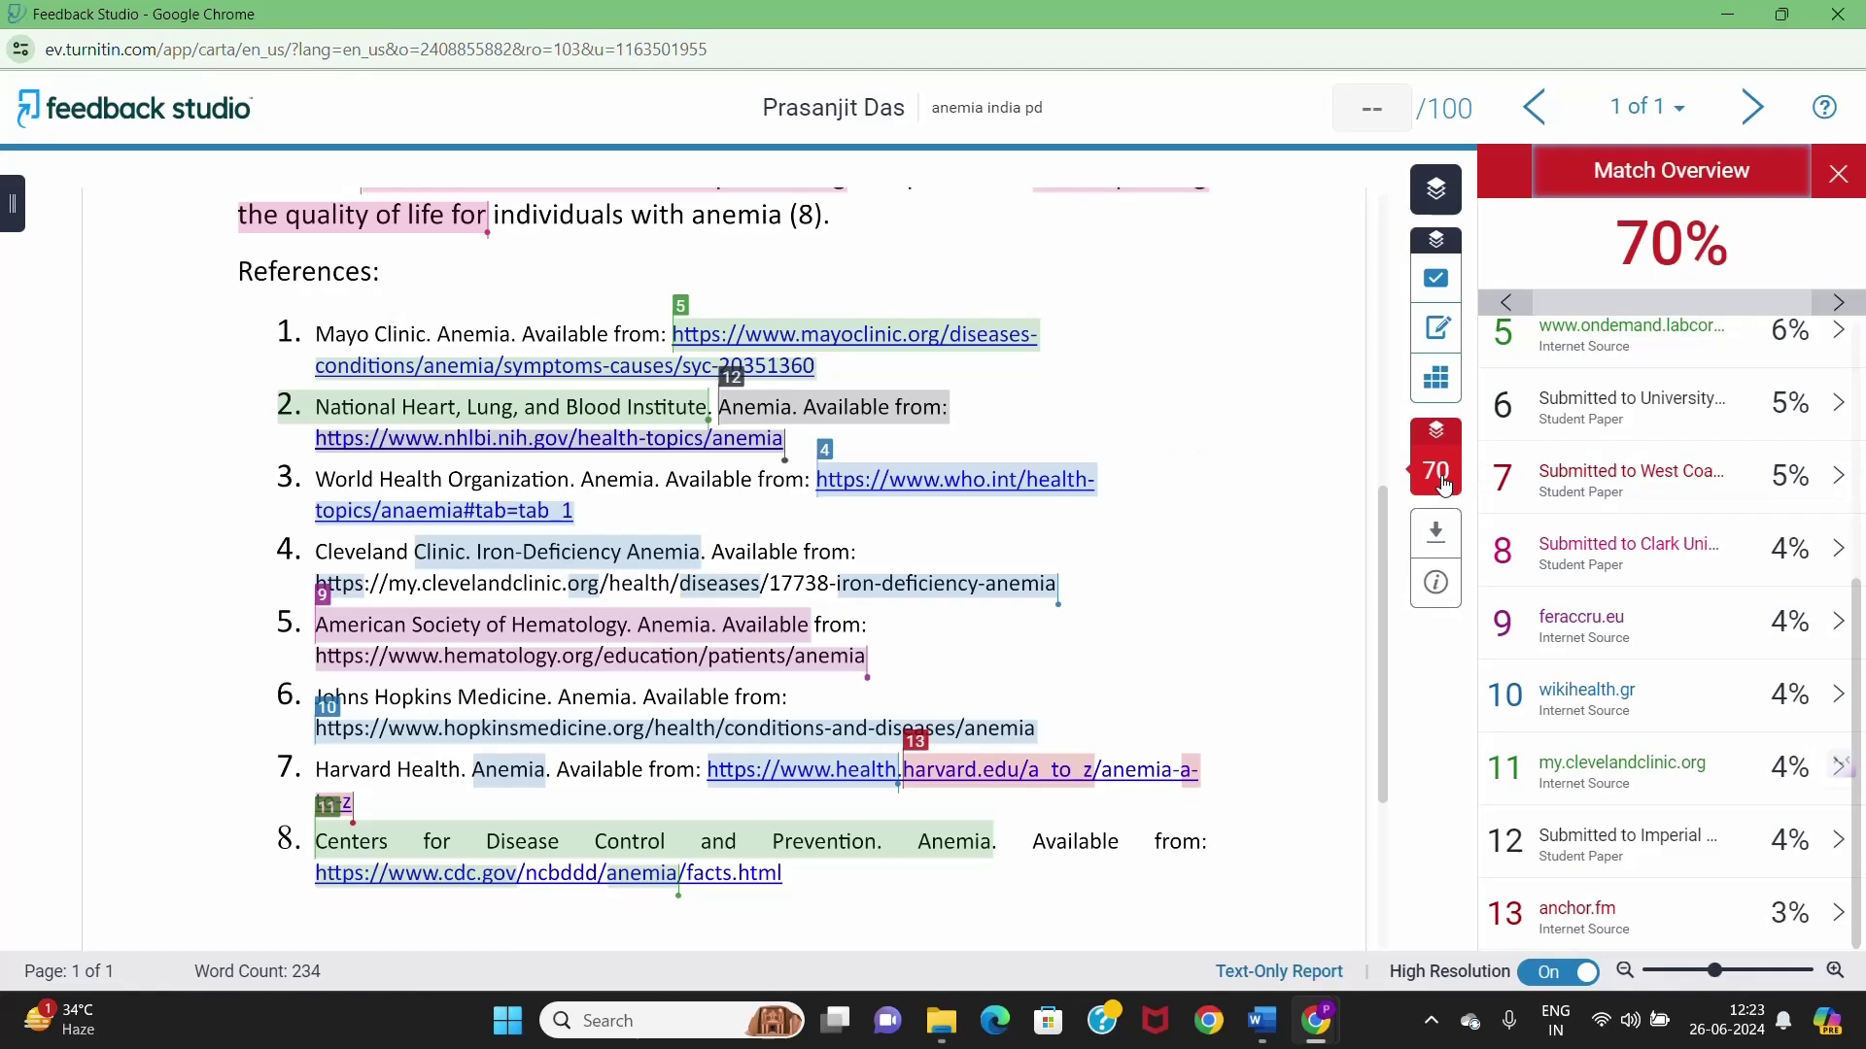
pyautogui.moveTo(1445, 486)
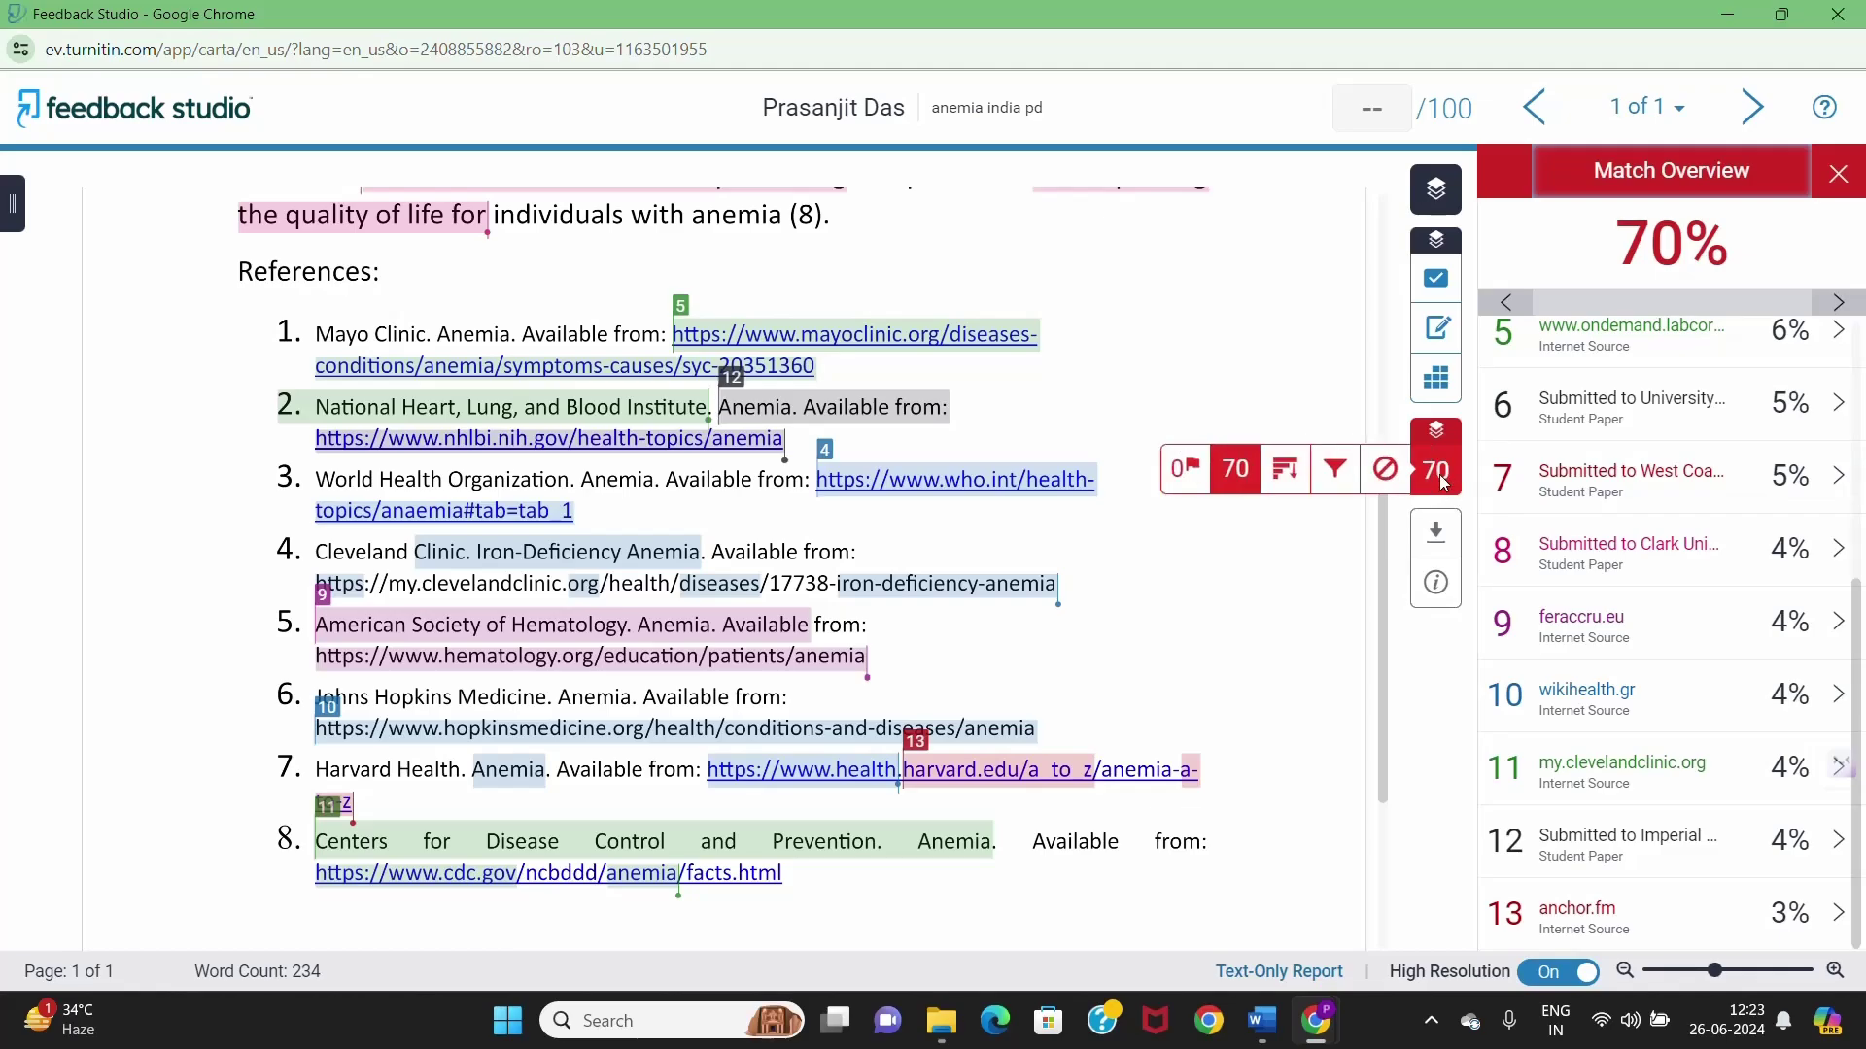
# - Tick Exclude Bibliography in the similarity filters and apply it to refresh the score
pyautogui.click(1338, 476)
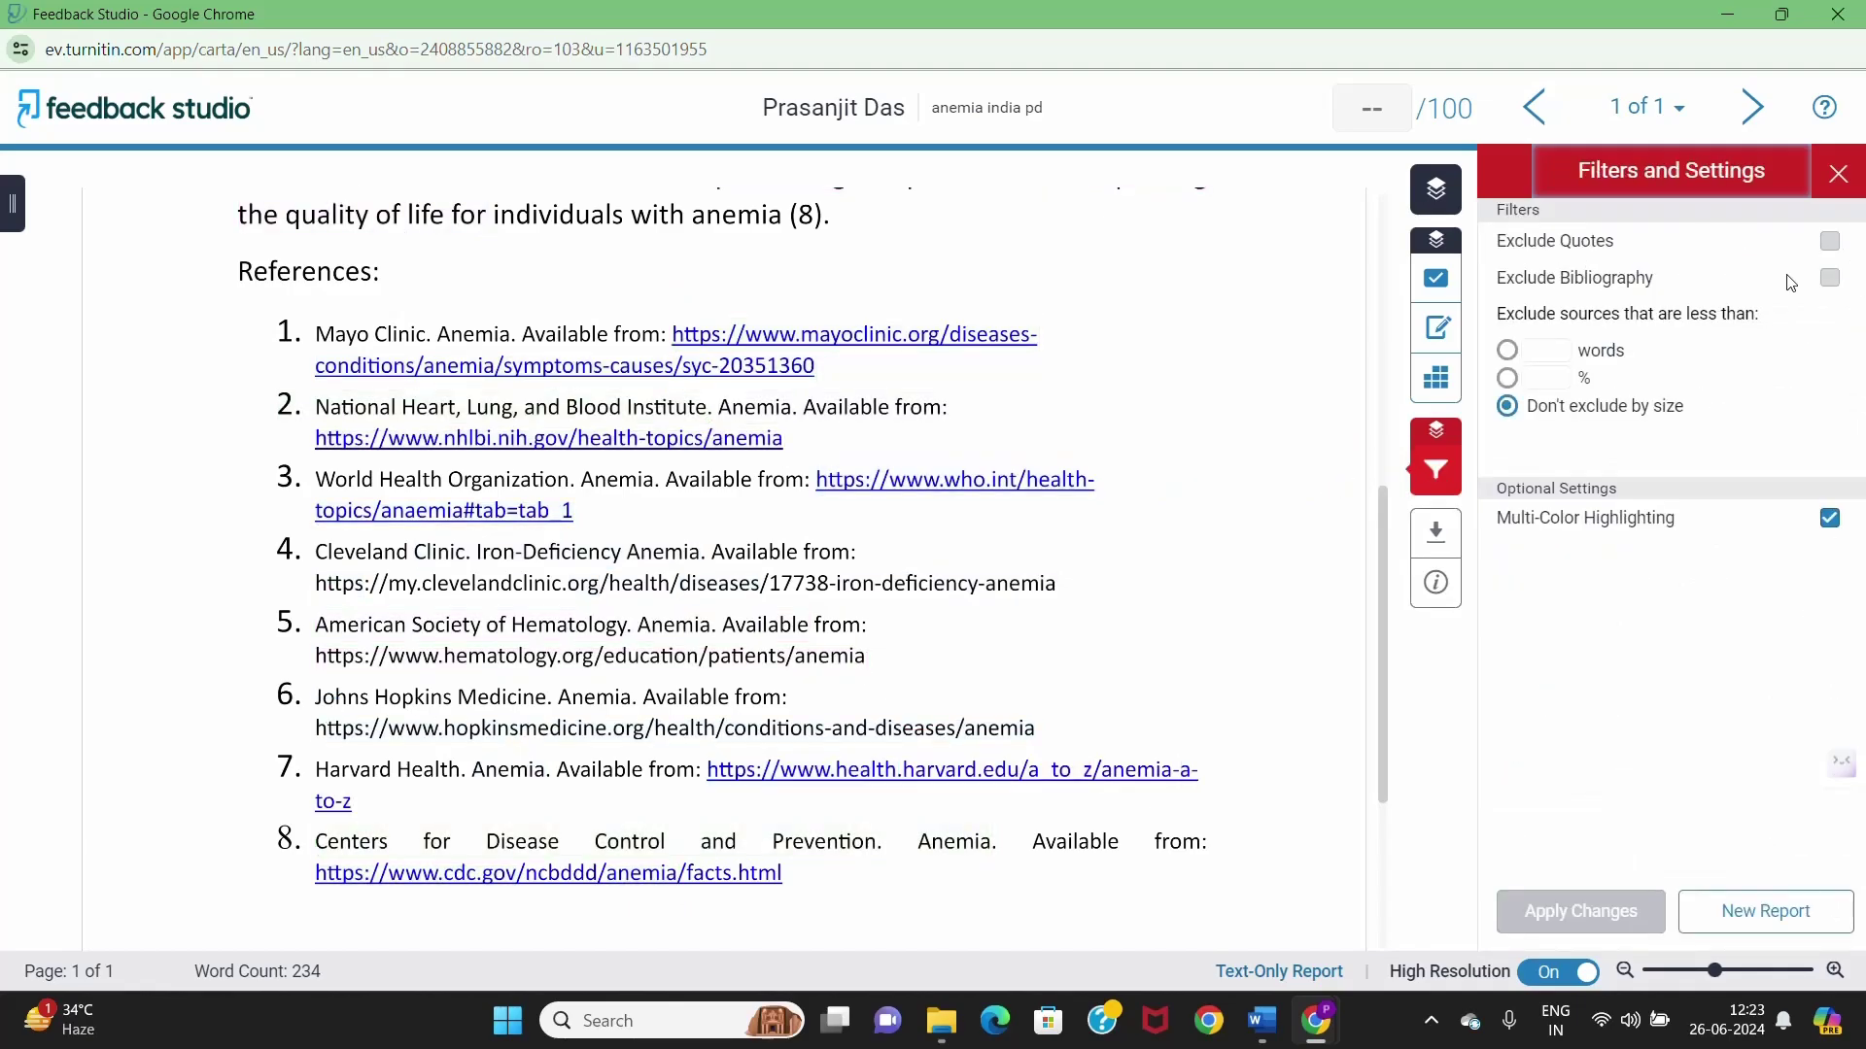
pyautogui.click(1831, 280)
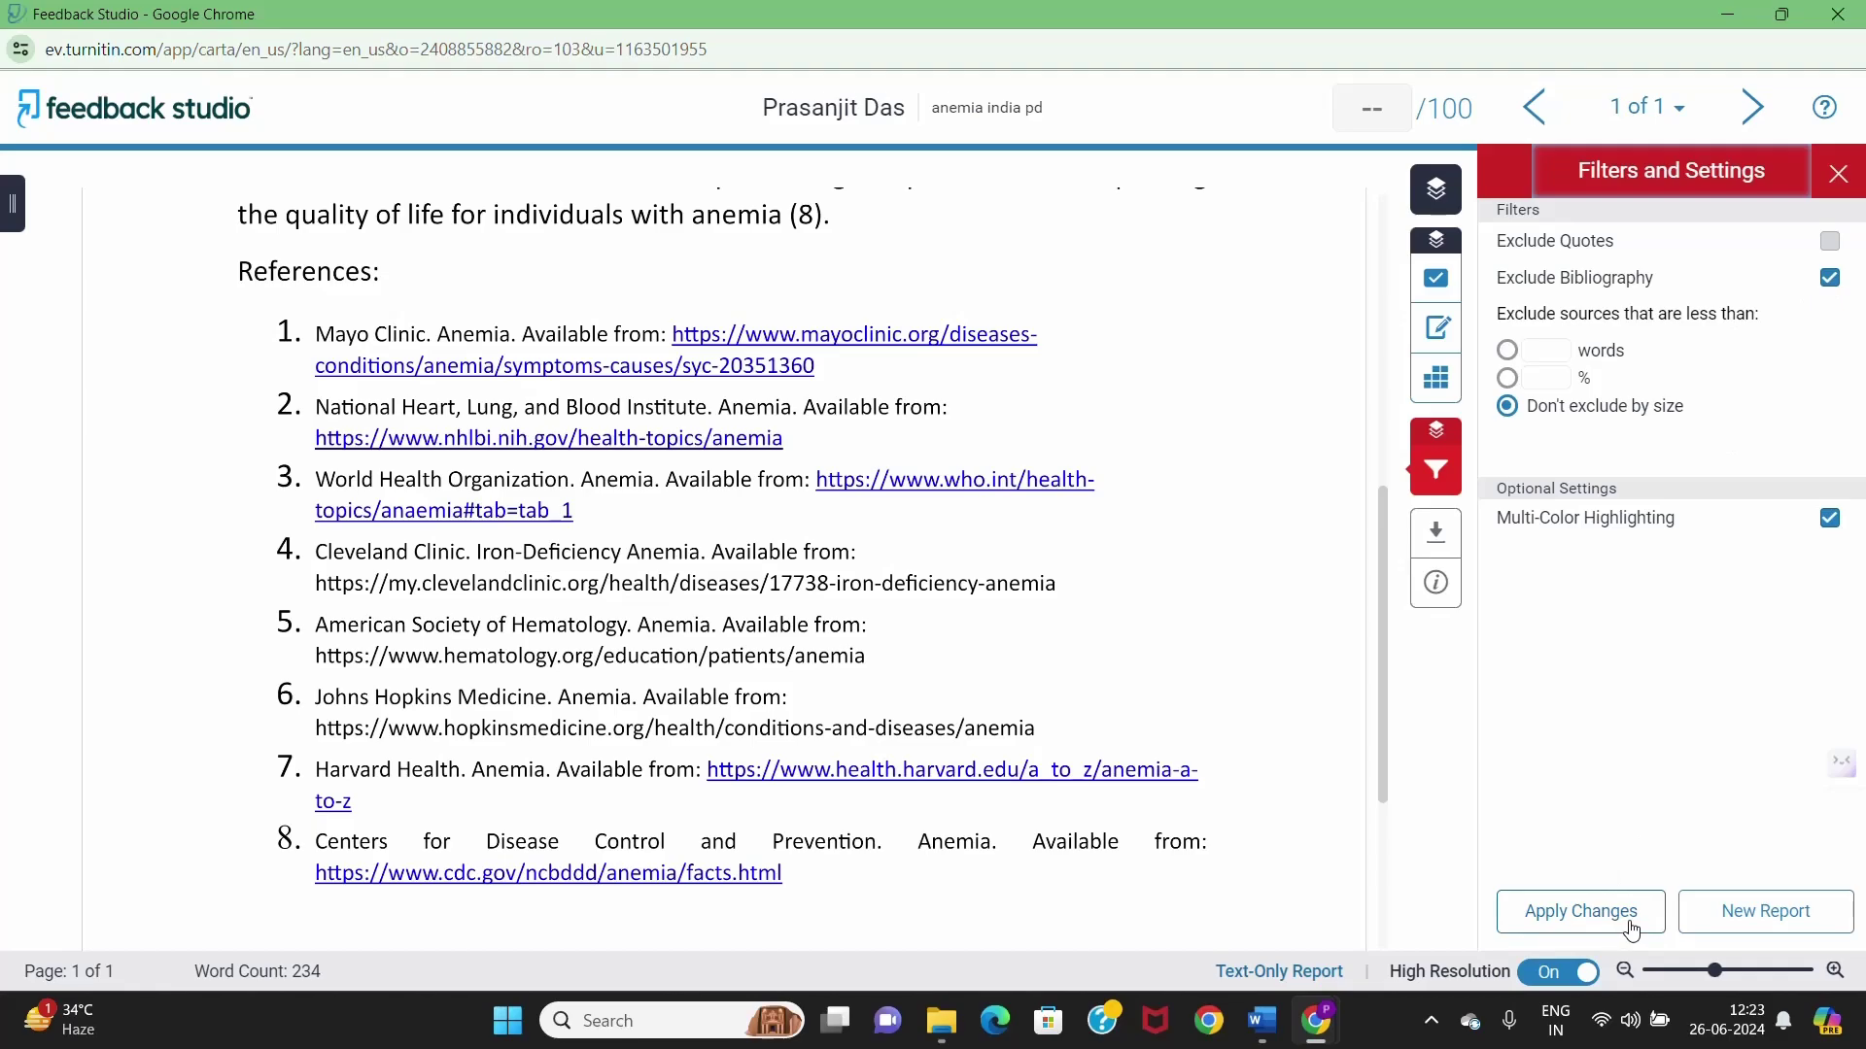
pyautogui.click(1631, 925)
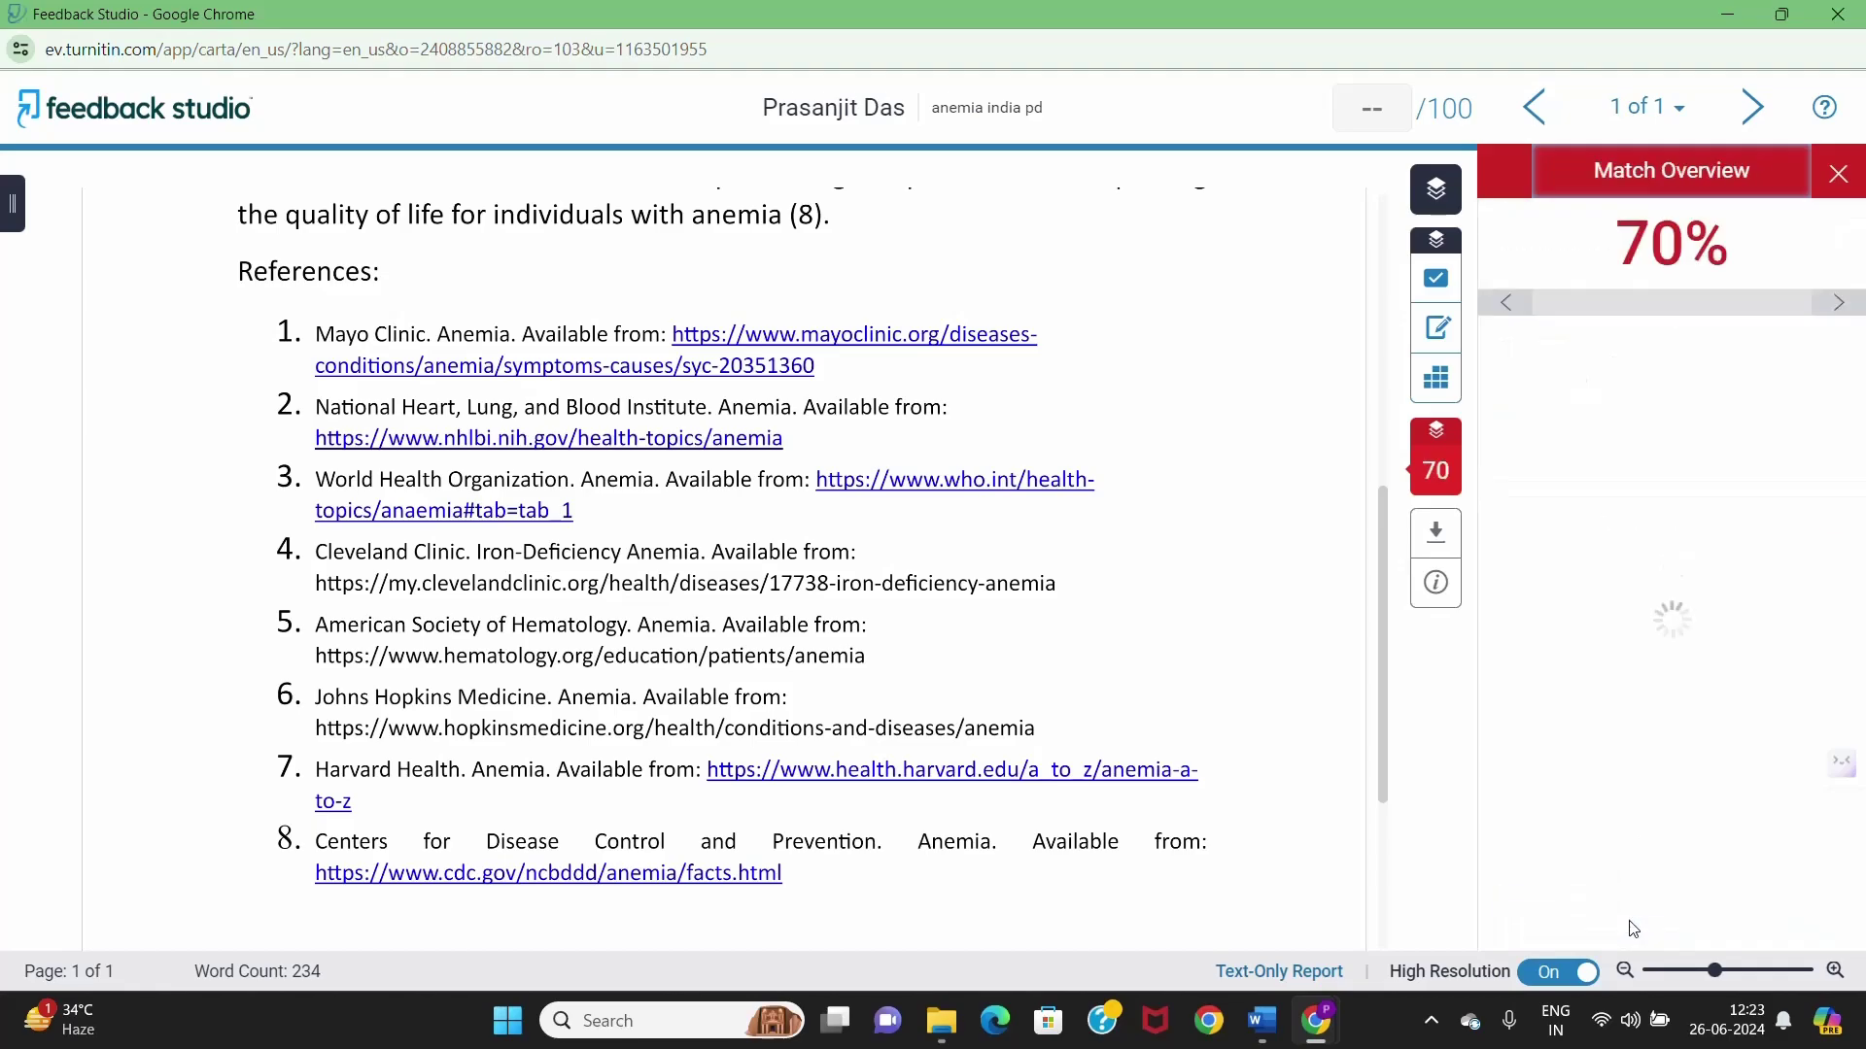
pyautogui.scroll(7, 1077, 635)
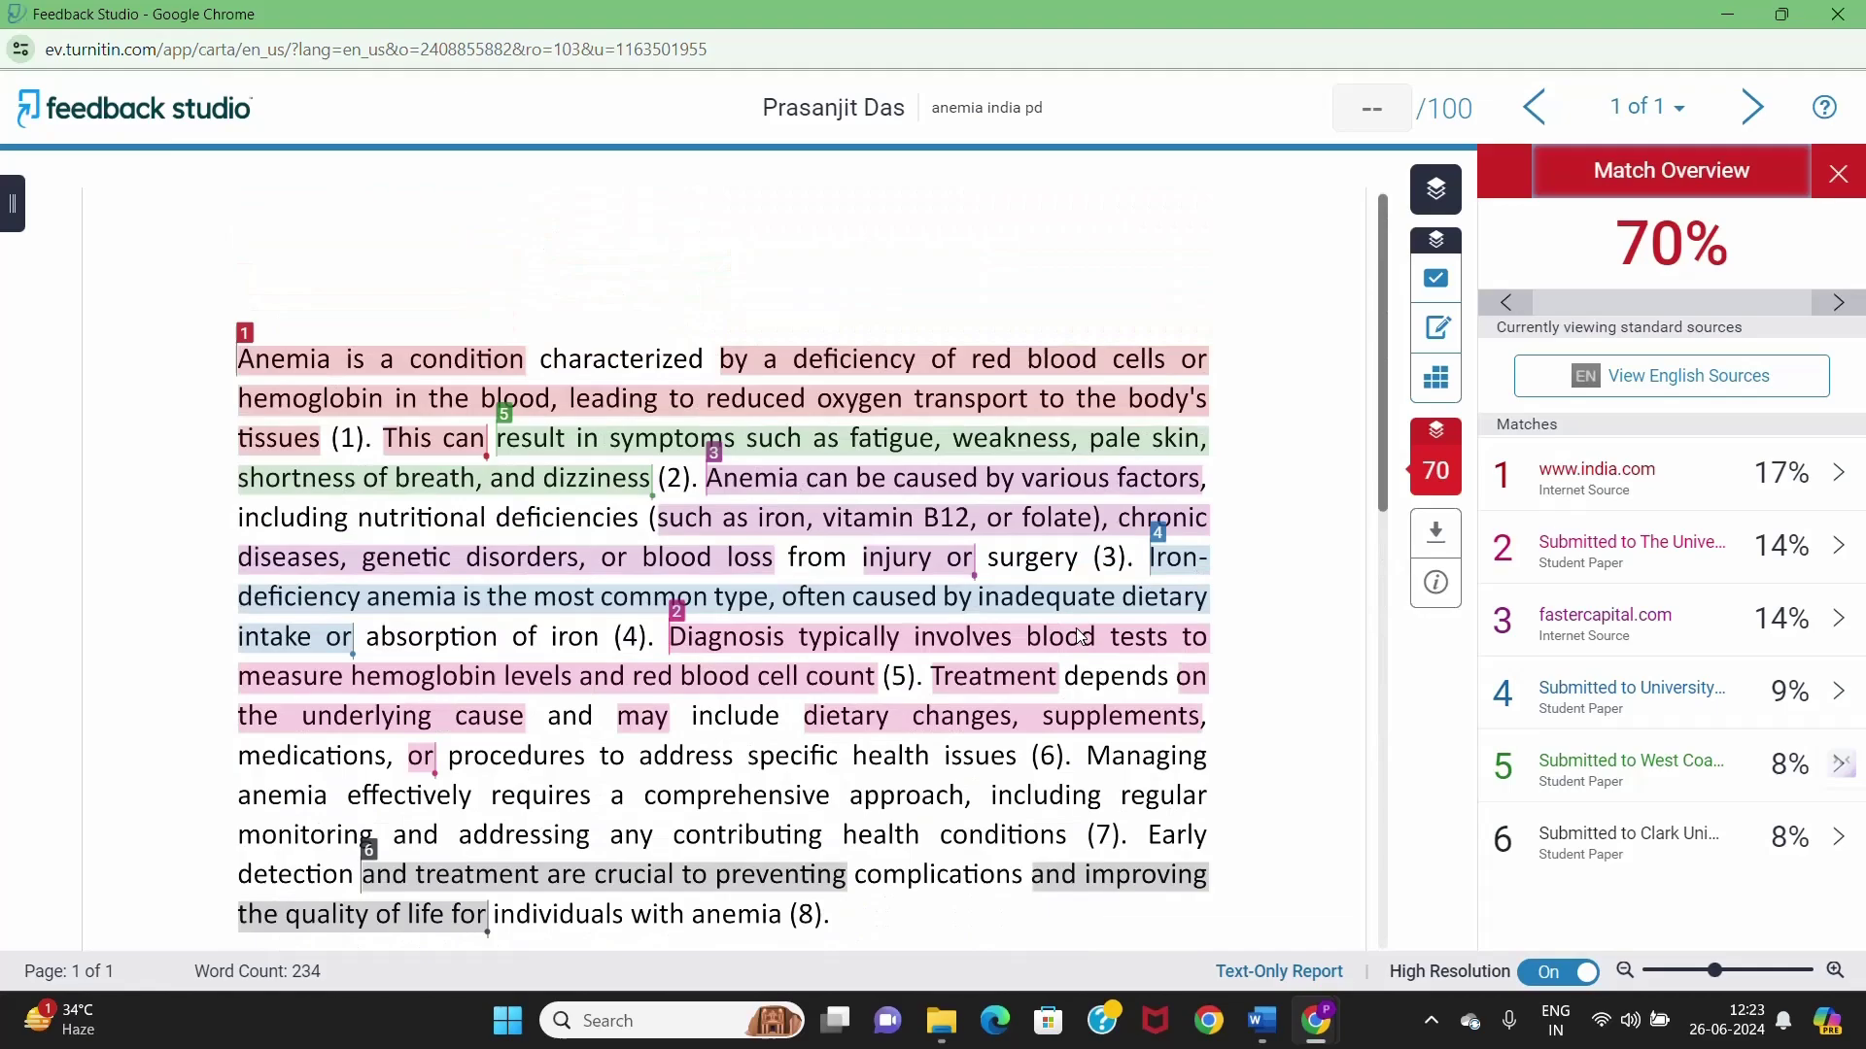
pyautogui.scroll(-4, 1078, 636)
pyautogui.scroll(-6, 1078, 637)
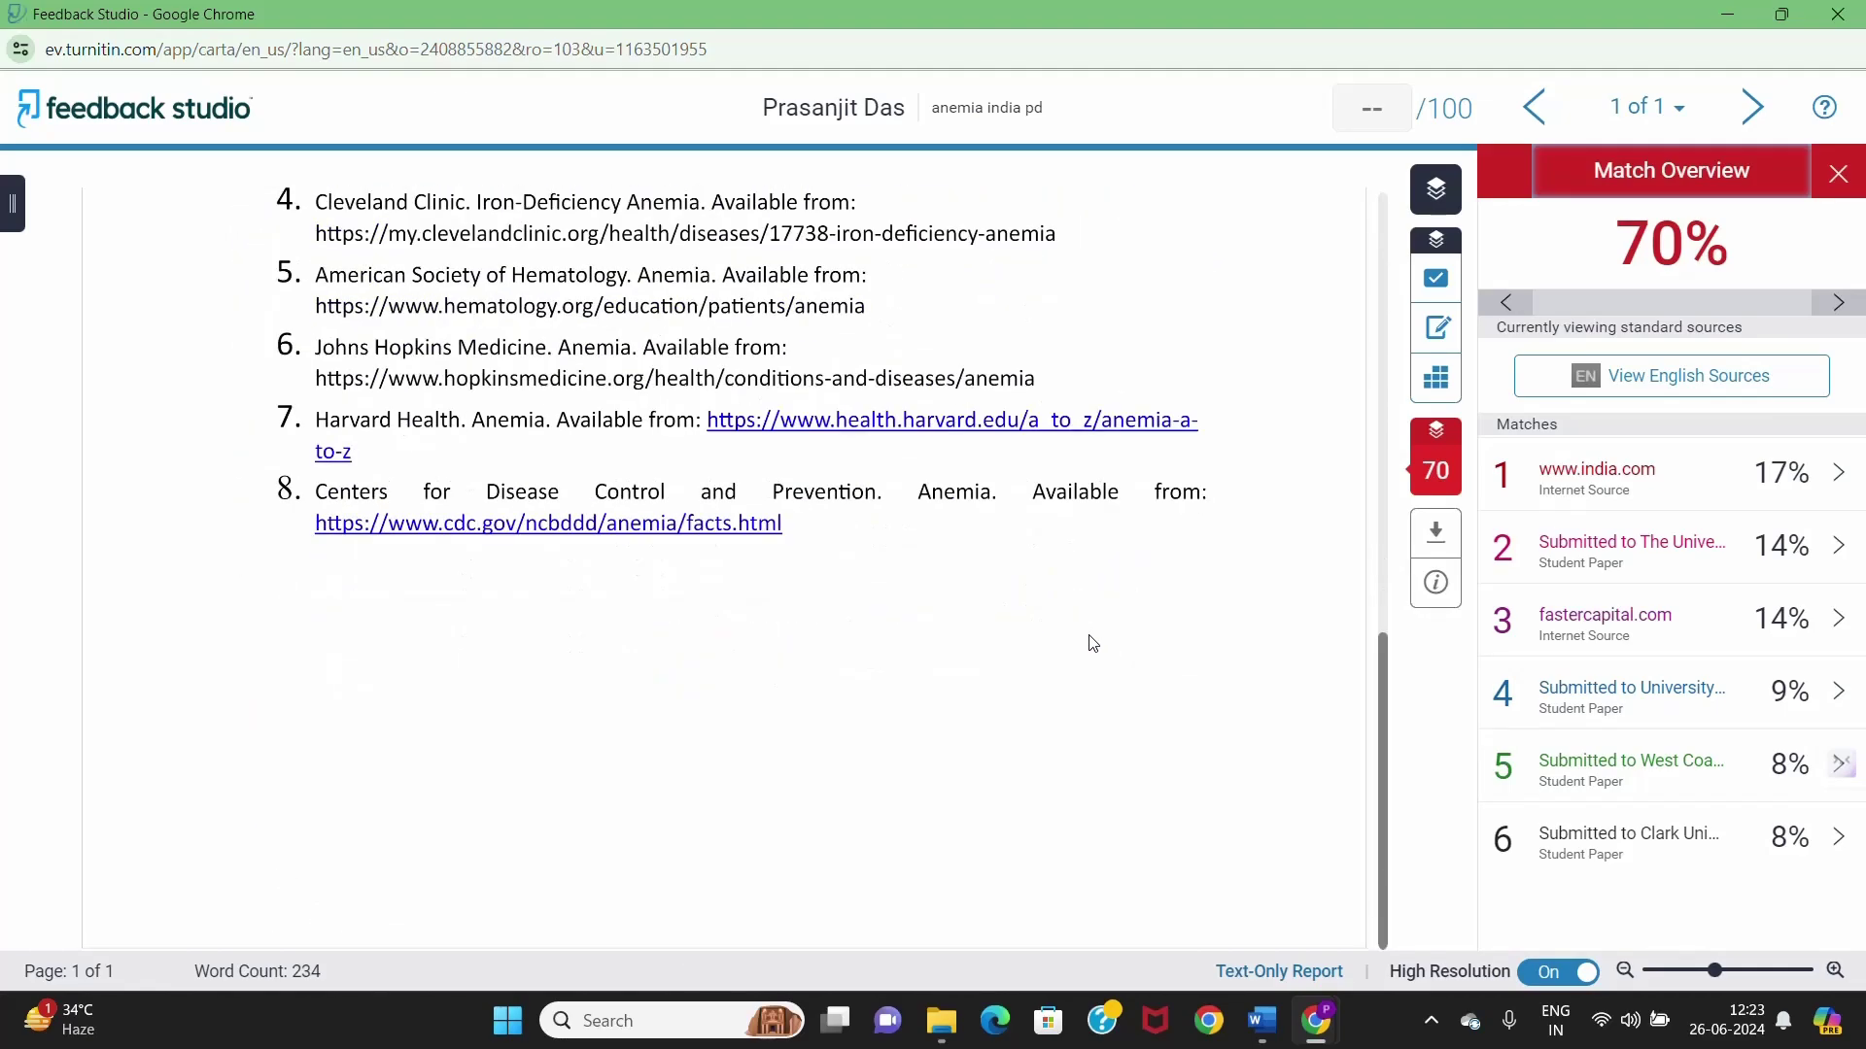
pyautogui.scroll(4, 1094, 643)
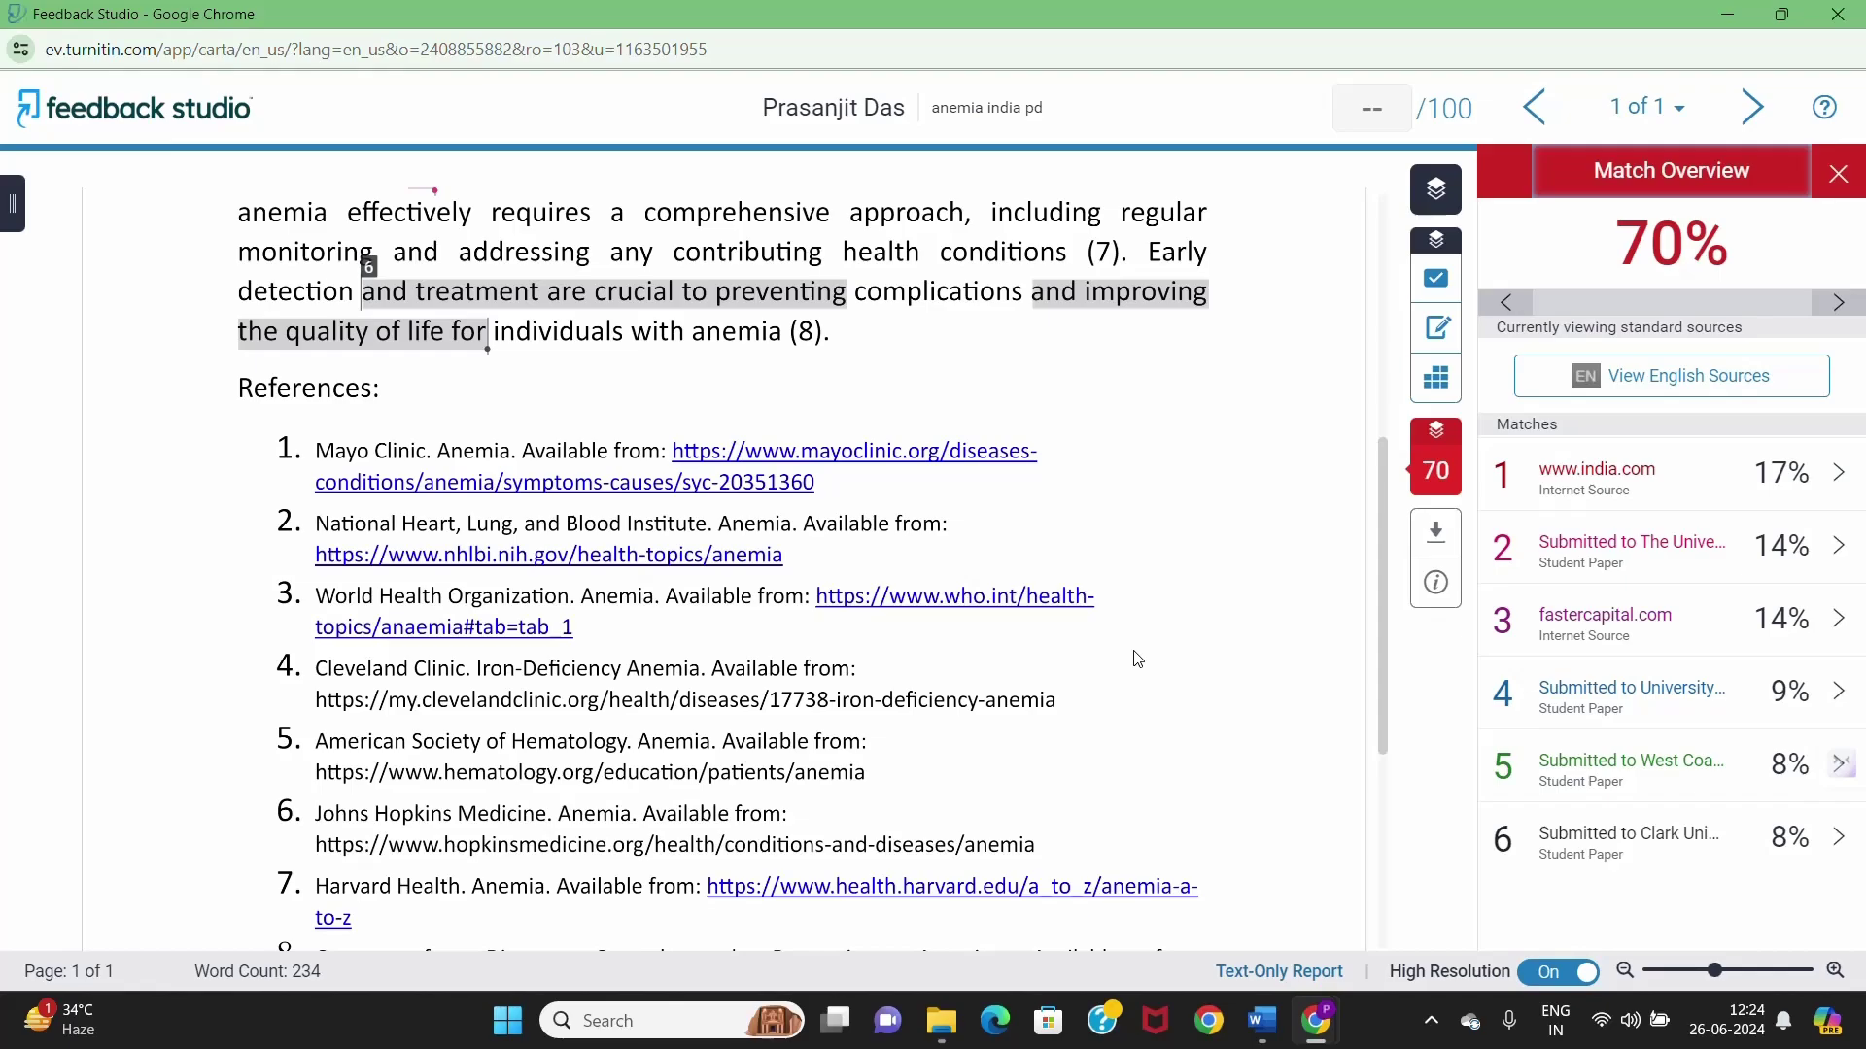
pyautogui.scroll(-1, 1136, 659)
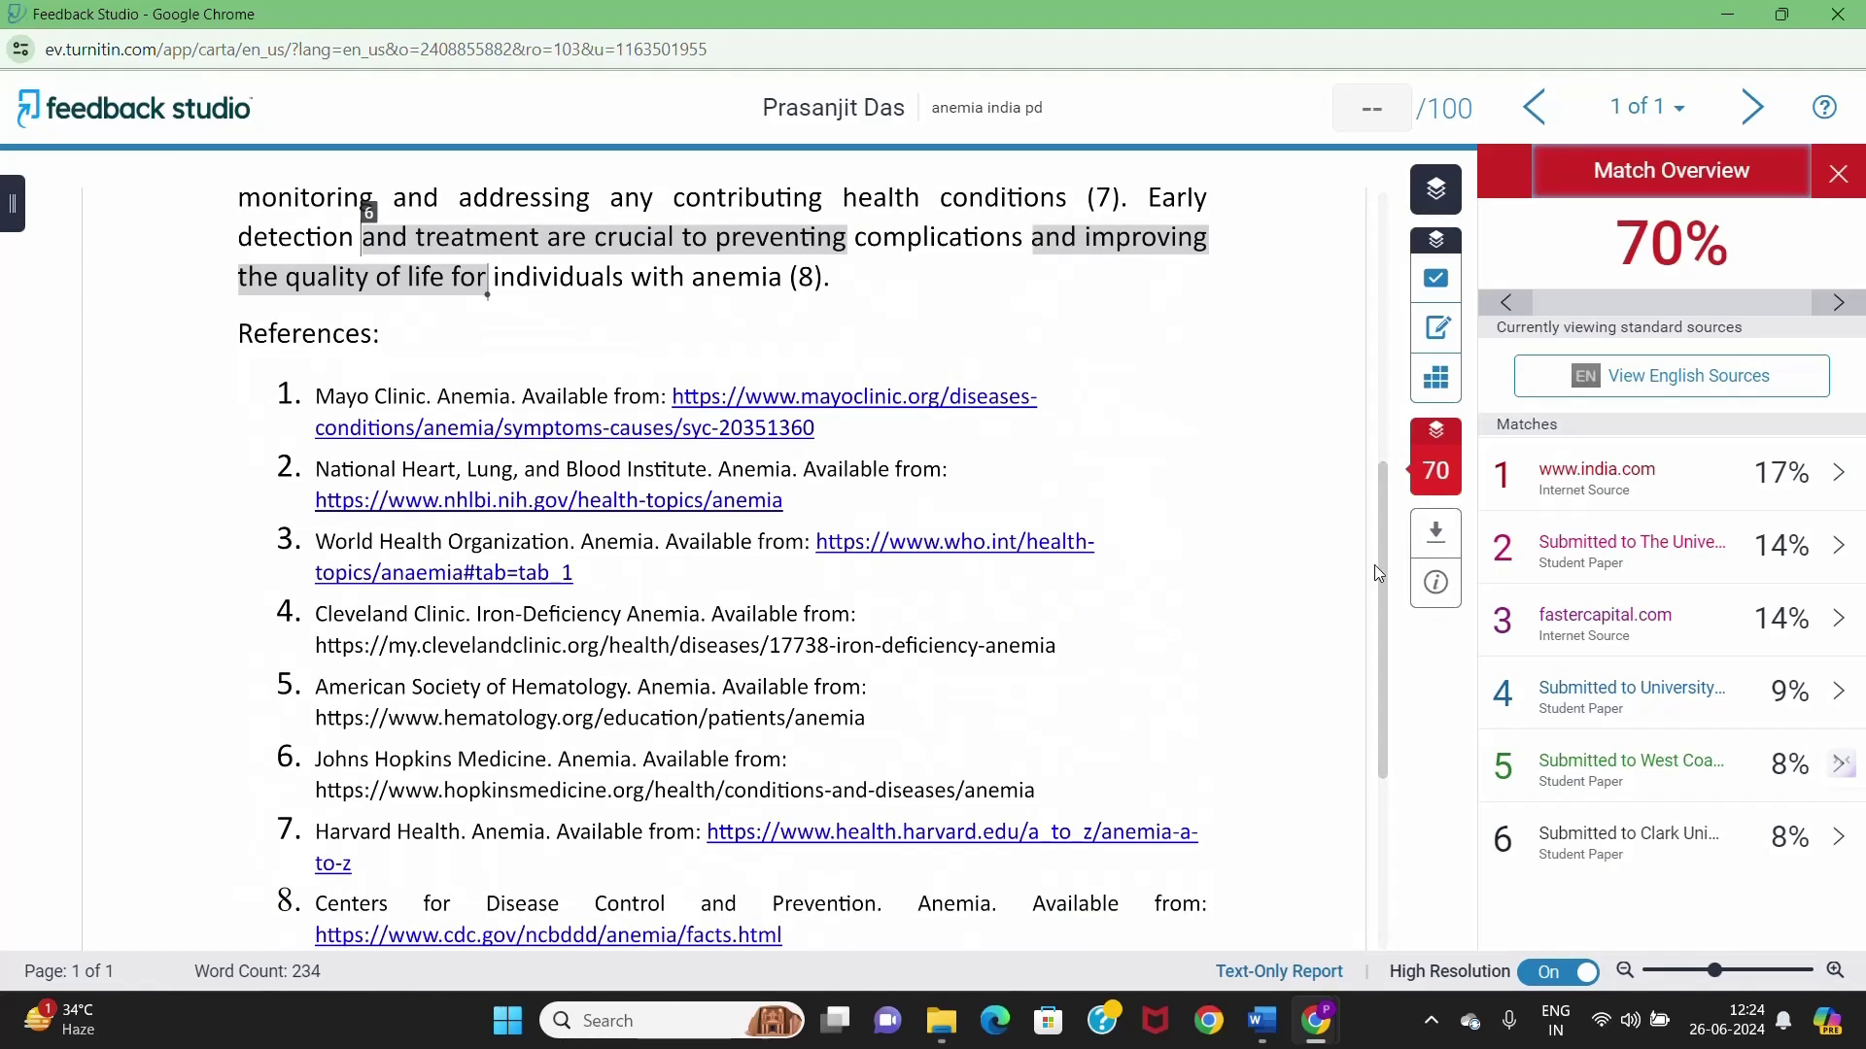
# - Download the report's current view as 'anemia india pd.pdf' and open the downloaded file
pyautogui.click(1439, 542)
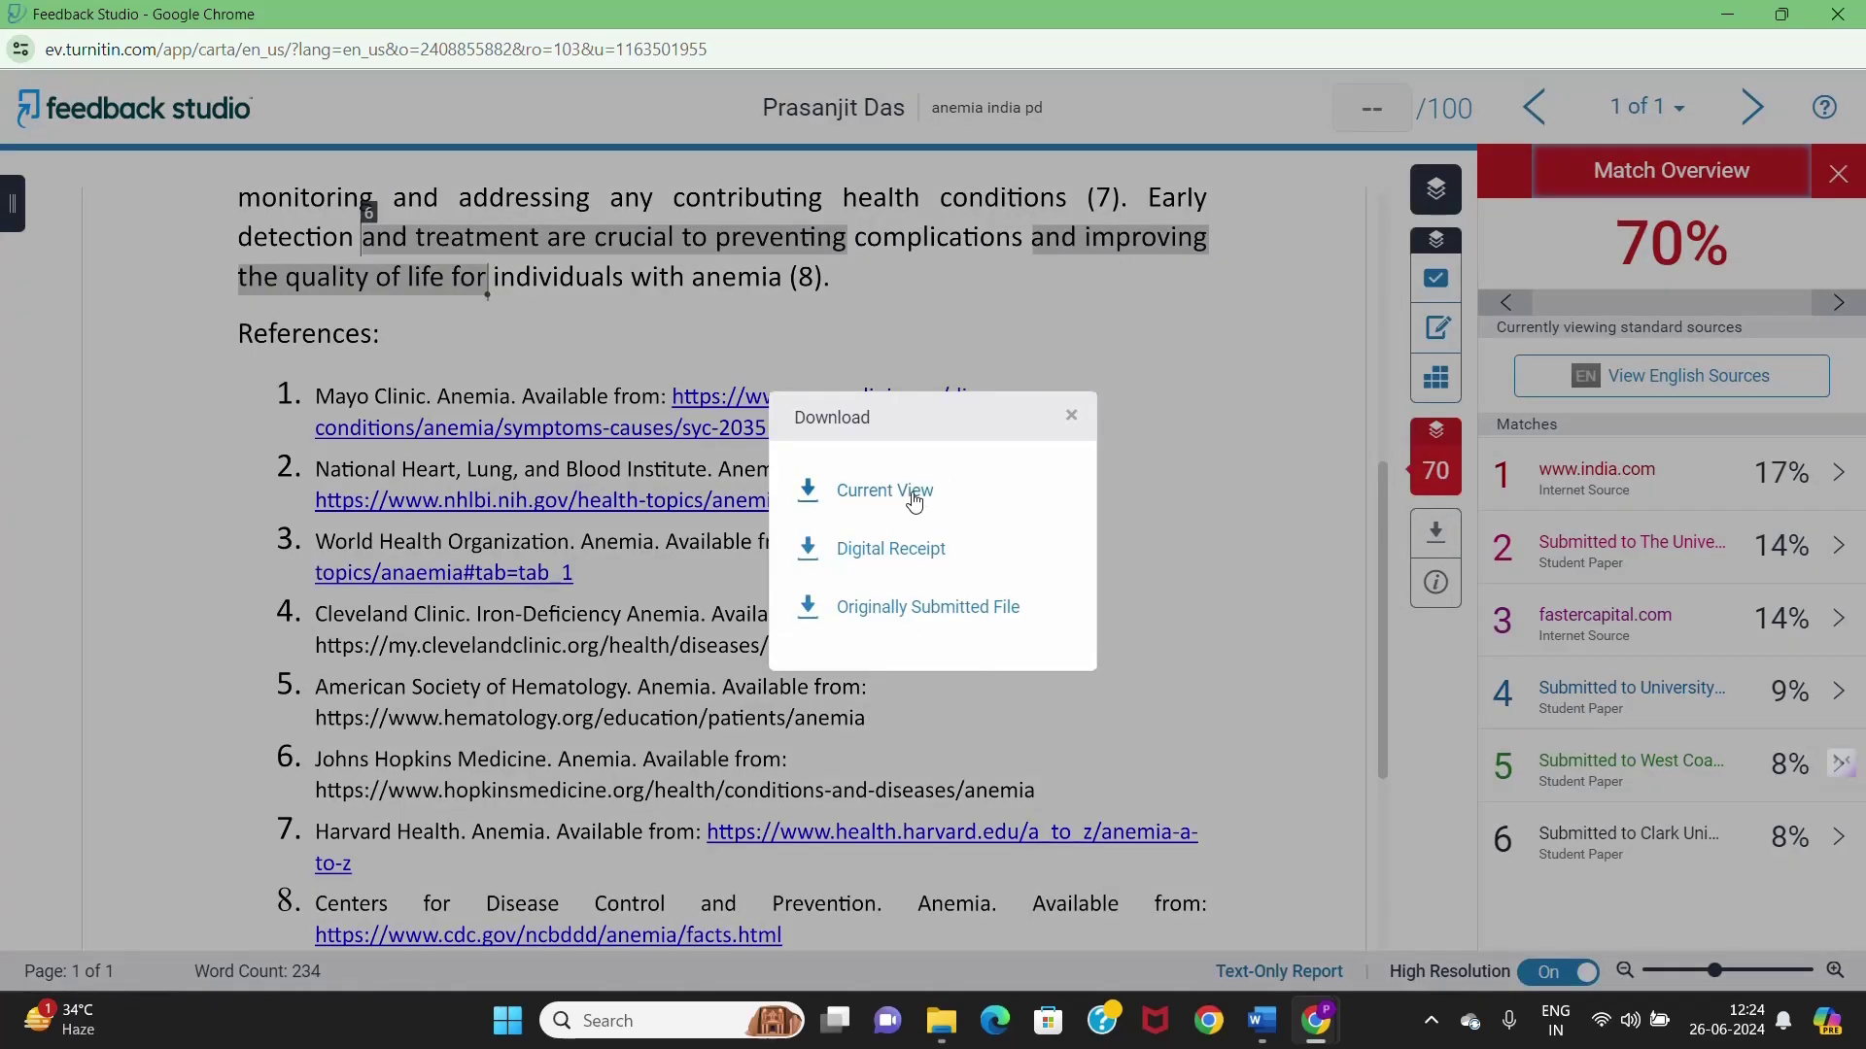
pyautogui.click(906, 496)
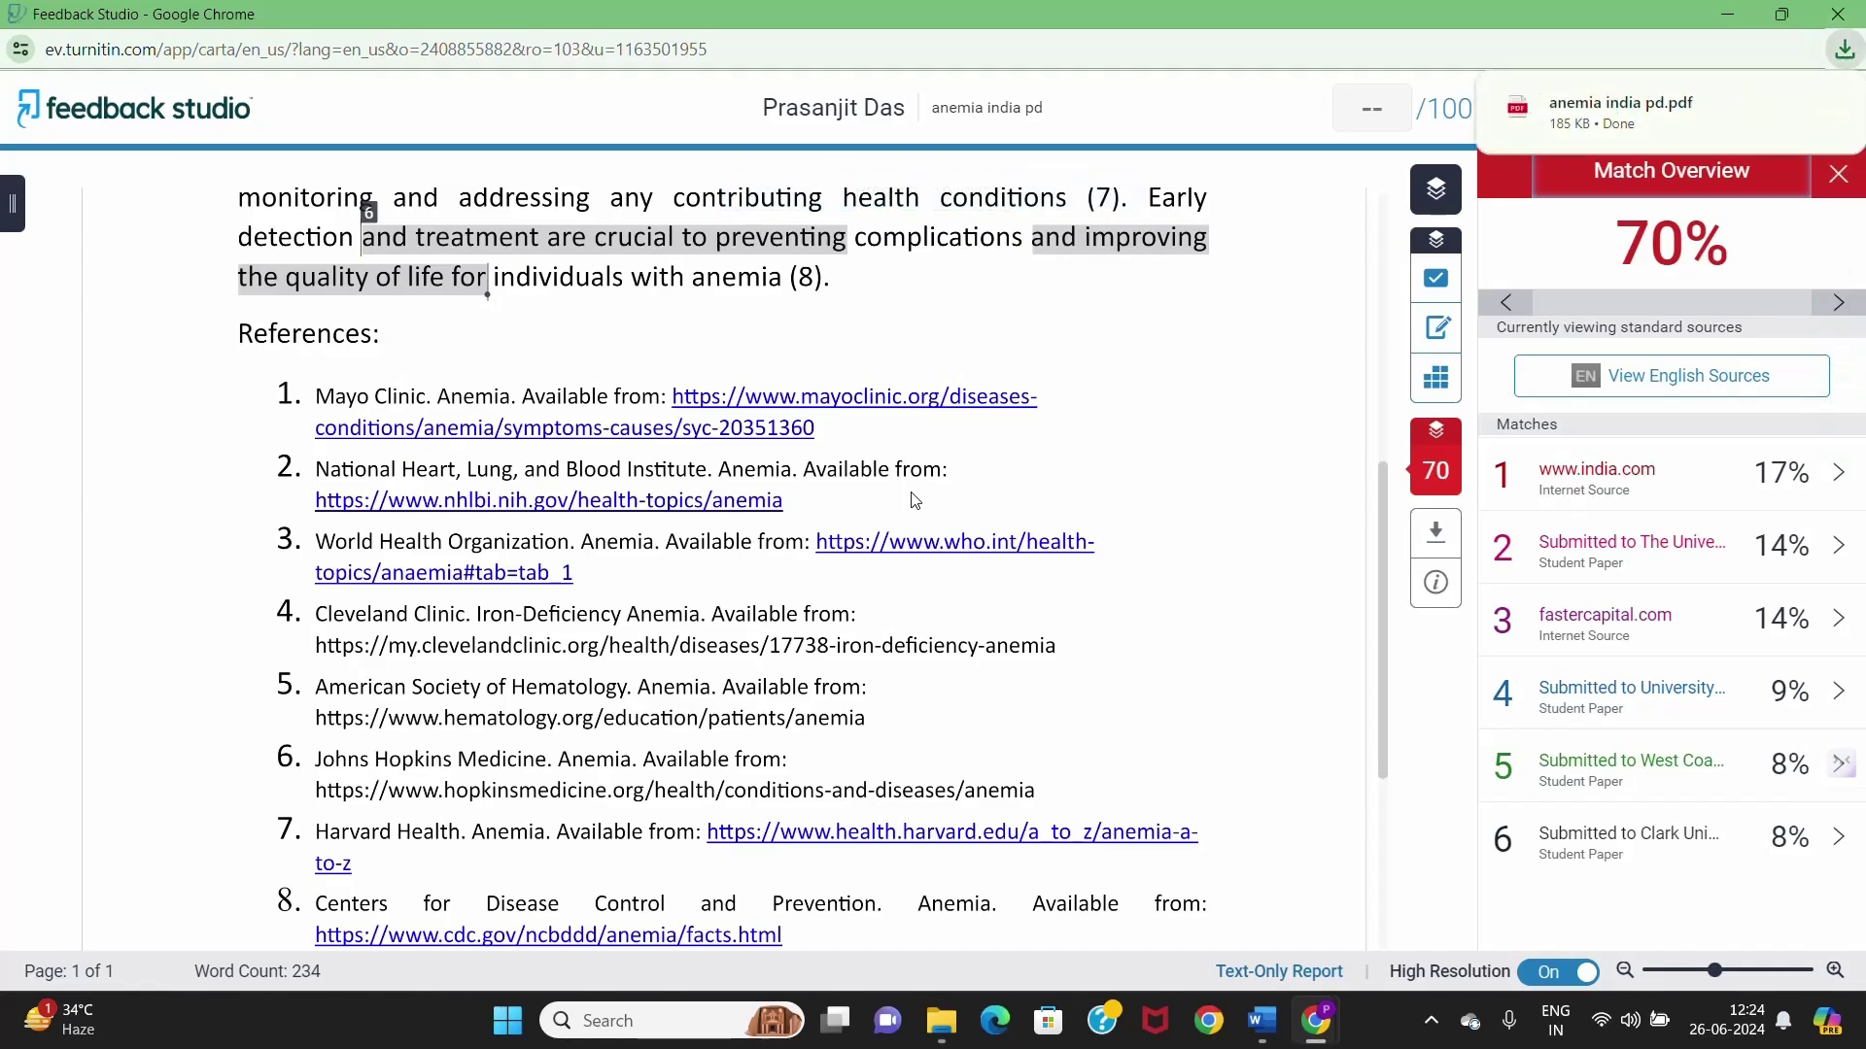
pyautogui.click(1630, 122)
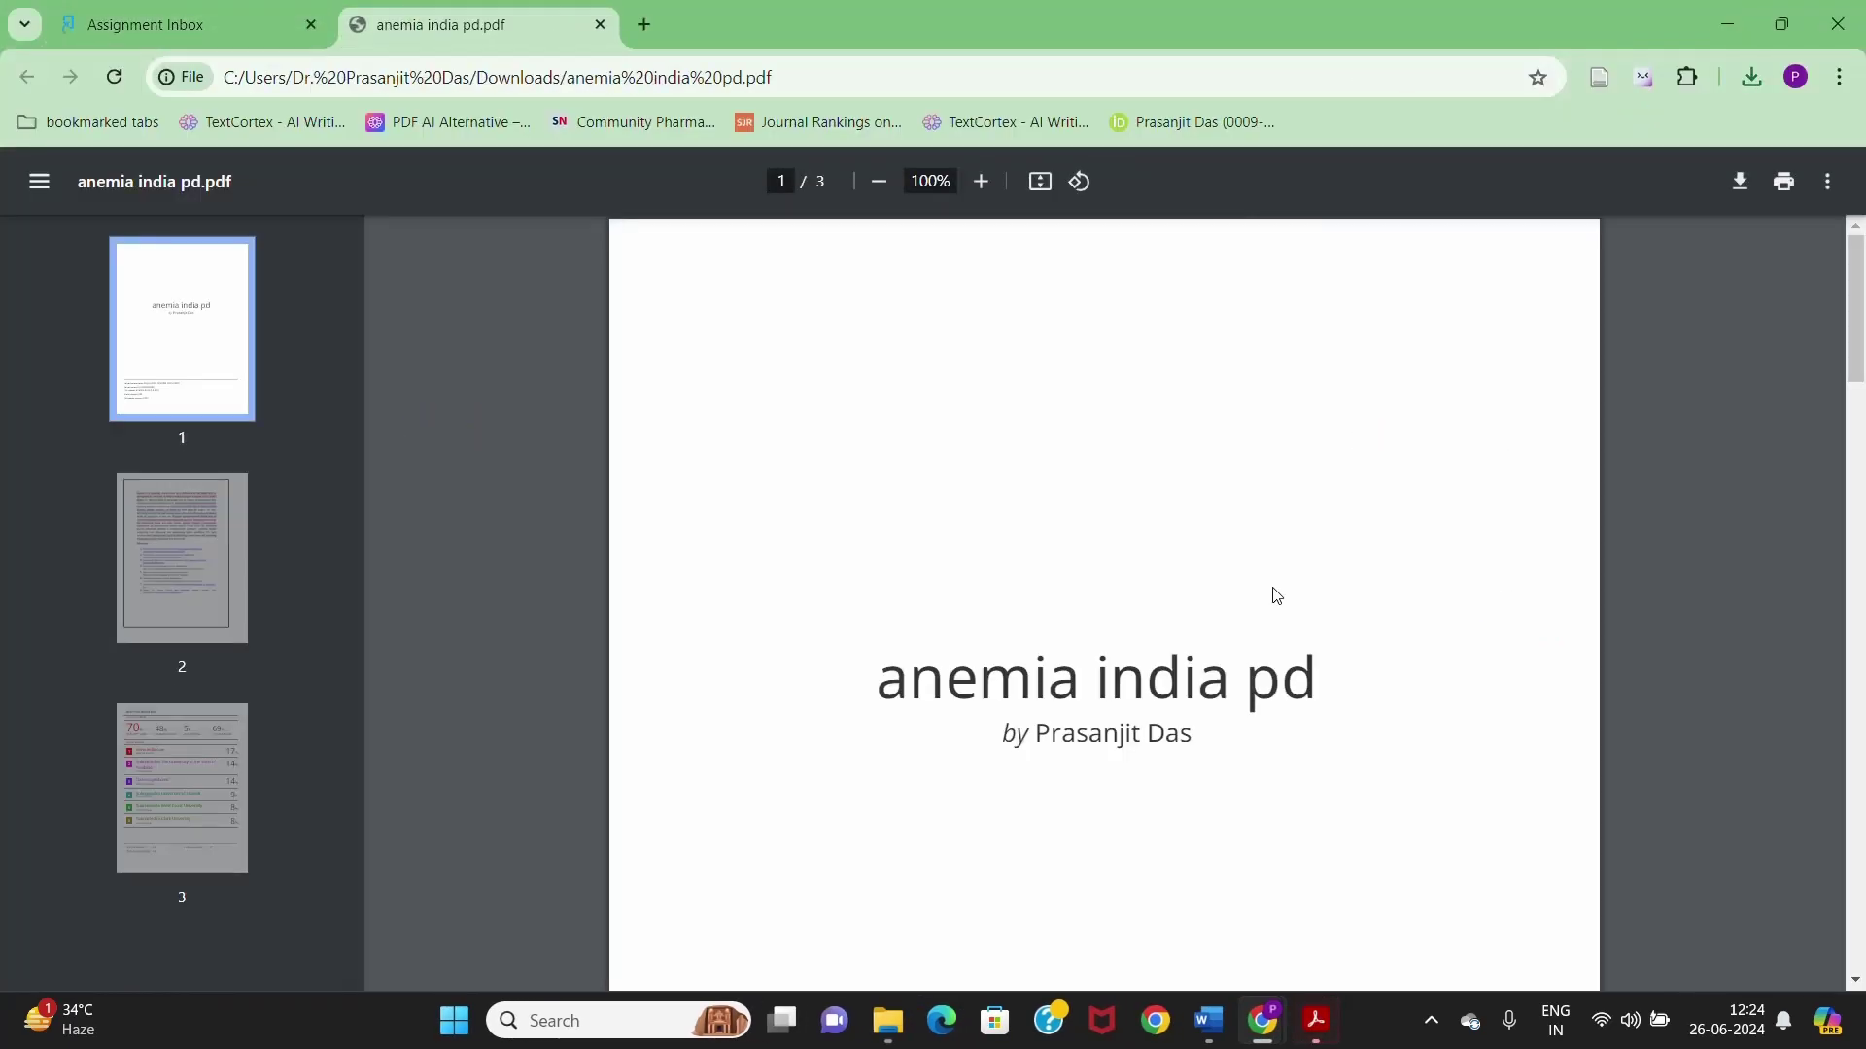
pyautogui.scroll(-3, 1276, 595)
pyautogui.scroll(3, 1274, 600)
pyautogui.scroll(-3, 1308, 641)
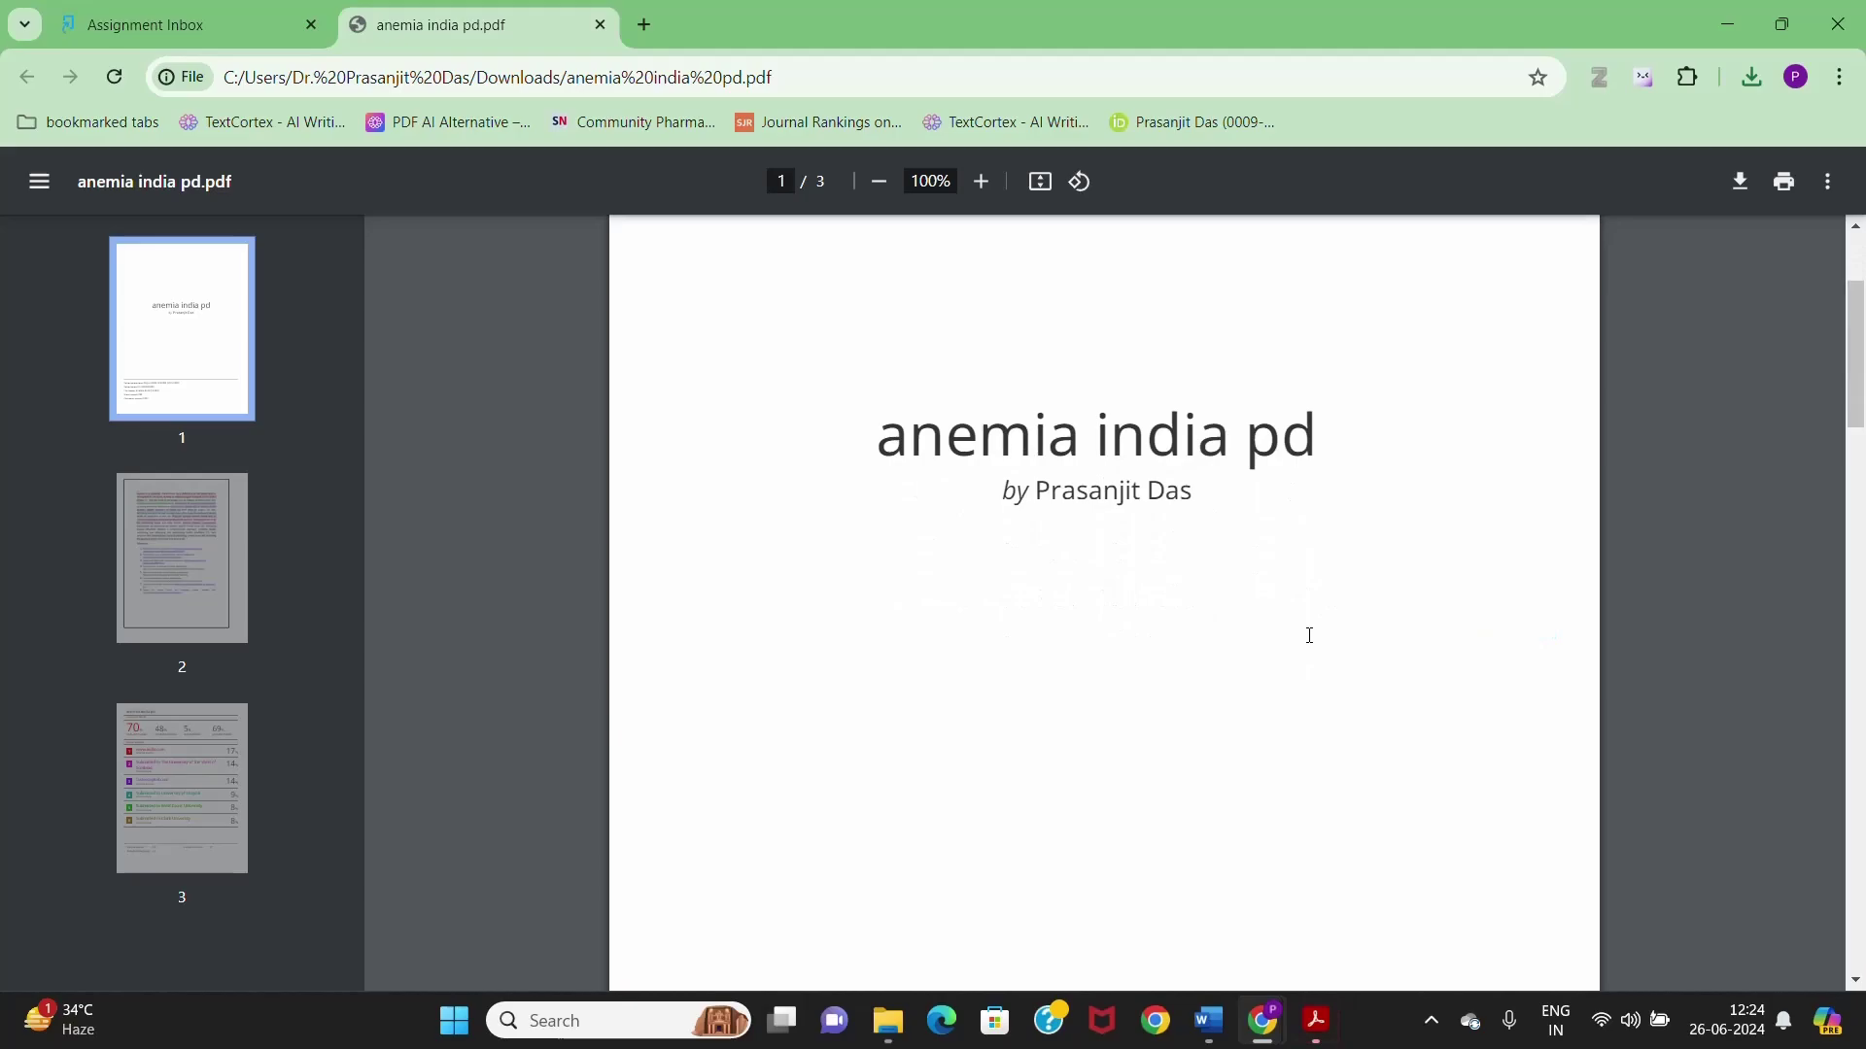
pyautogui.scroll(-10, 1308, 633)
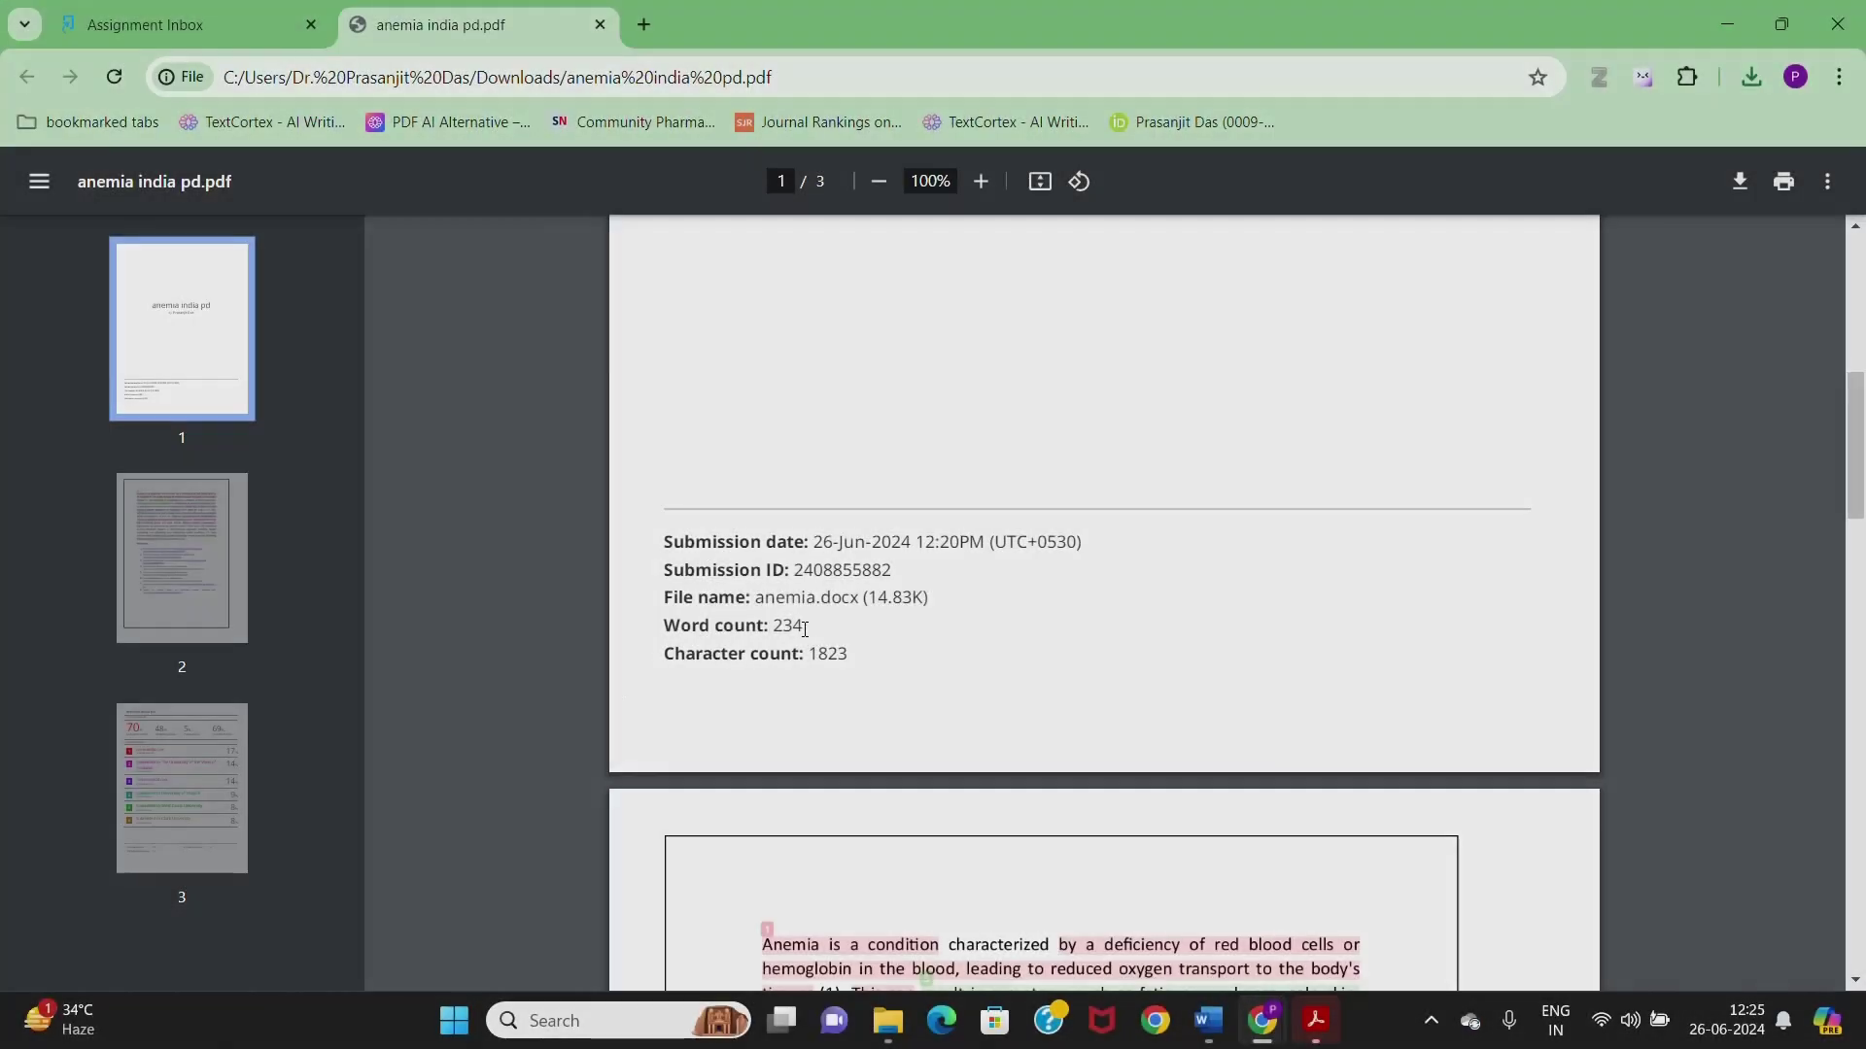
pyautogui.scroll(-1, 853, 633)
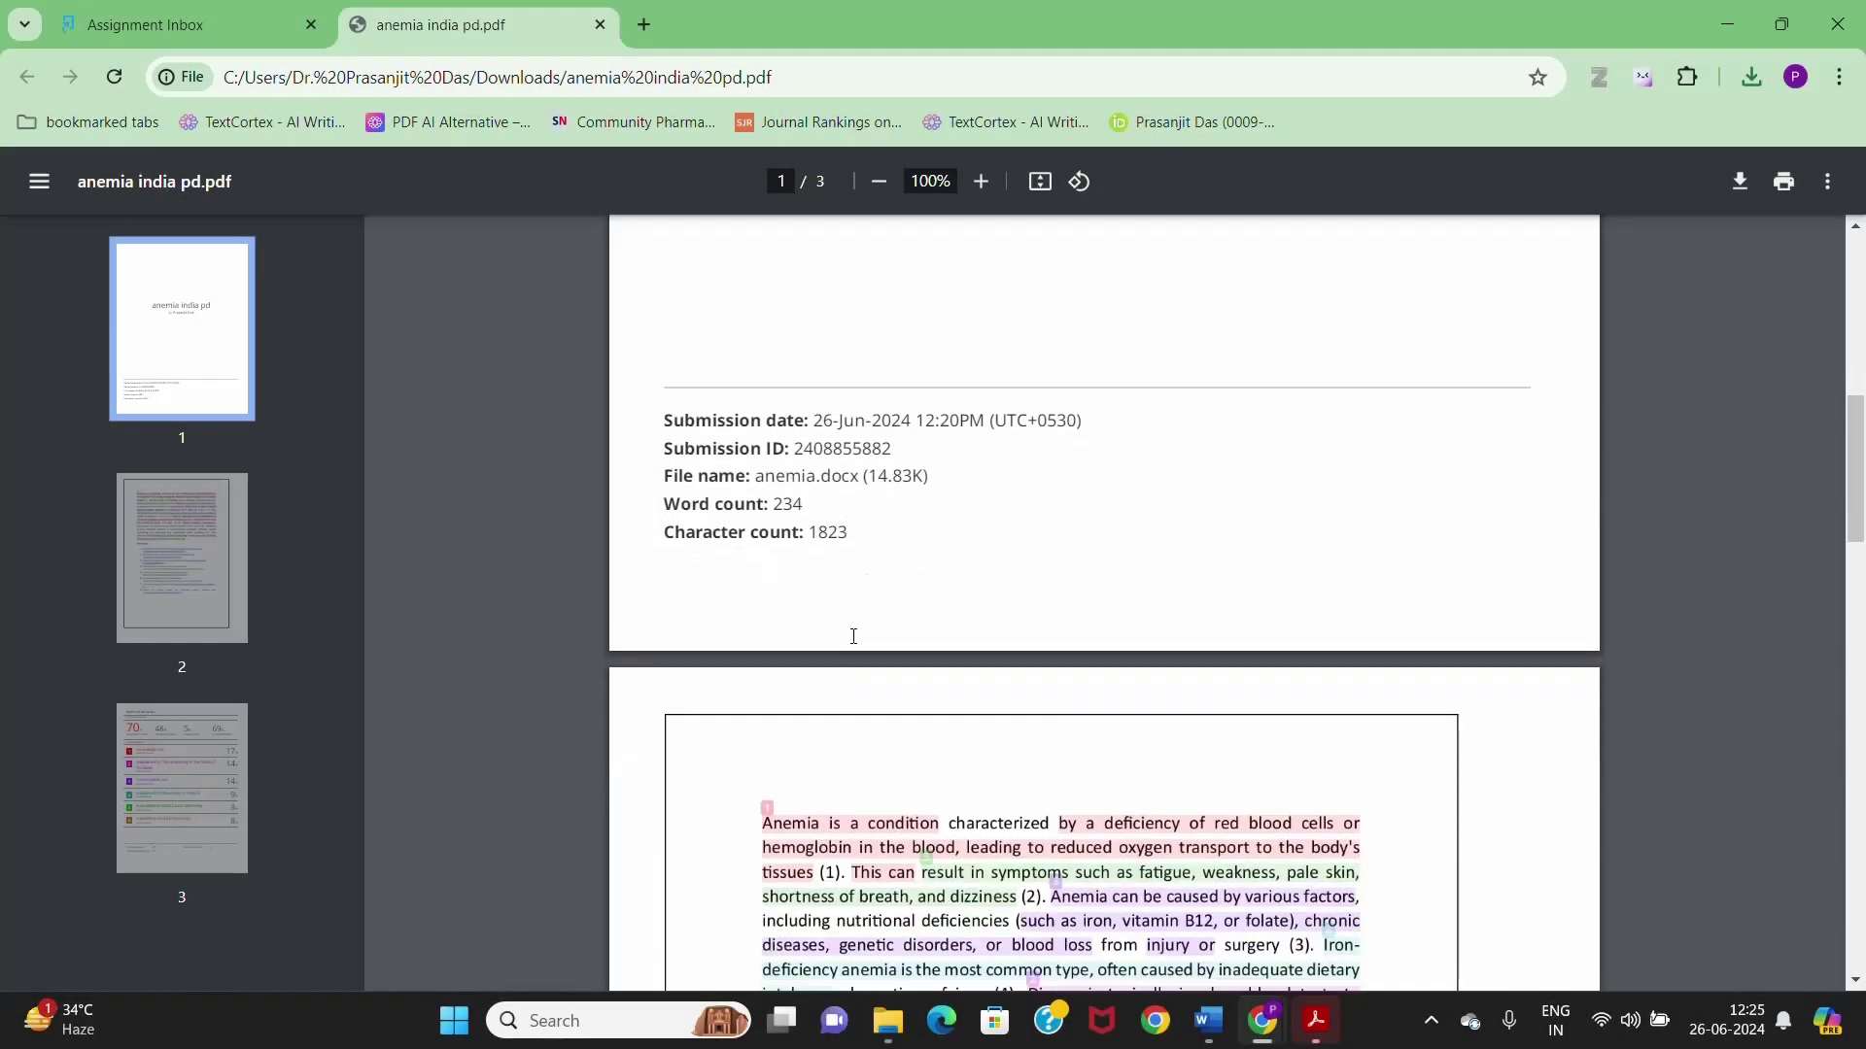
pyautogui.scroll(-1, 923, 643)
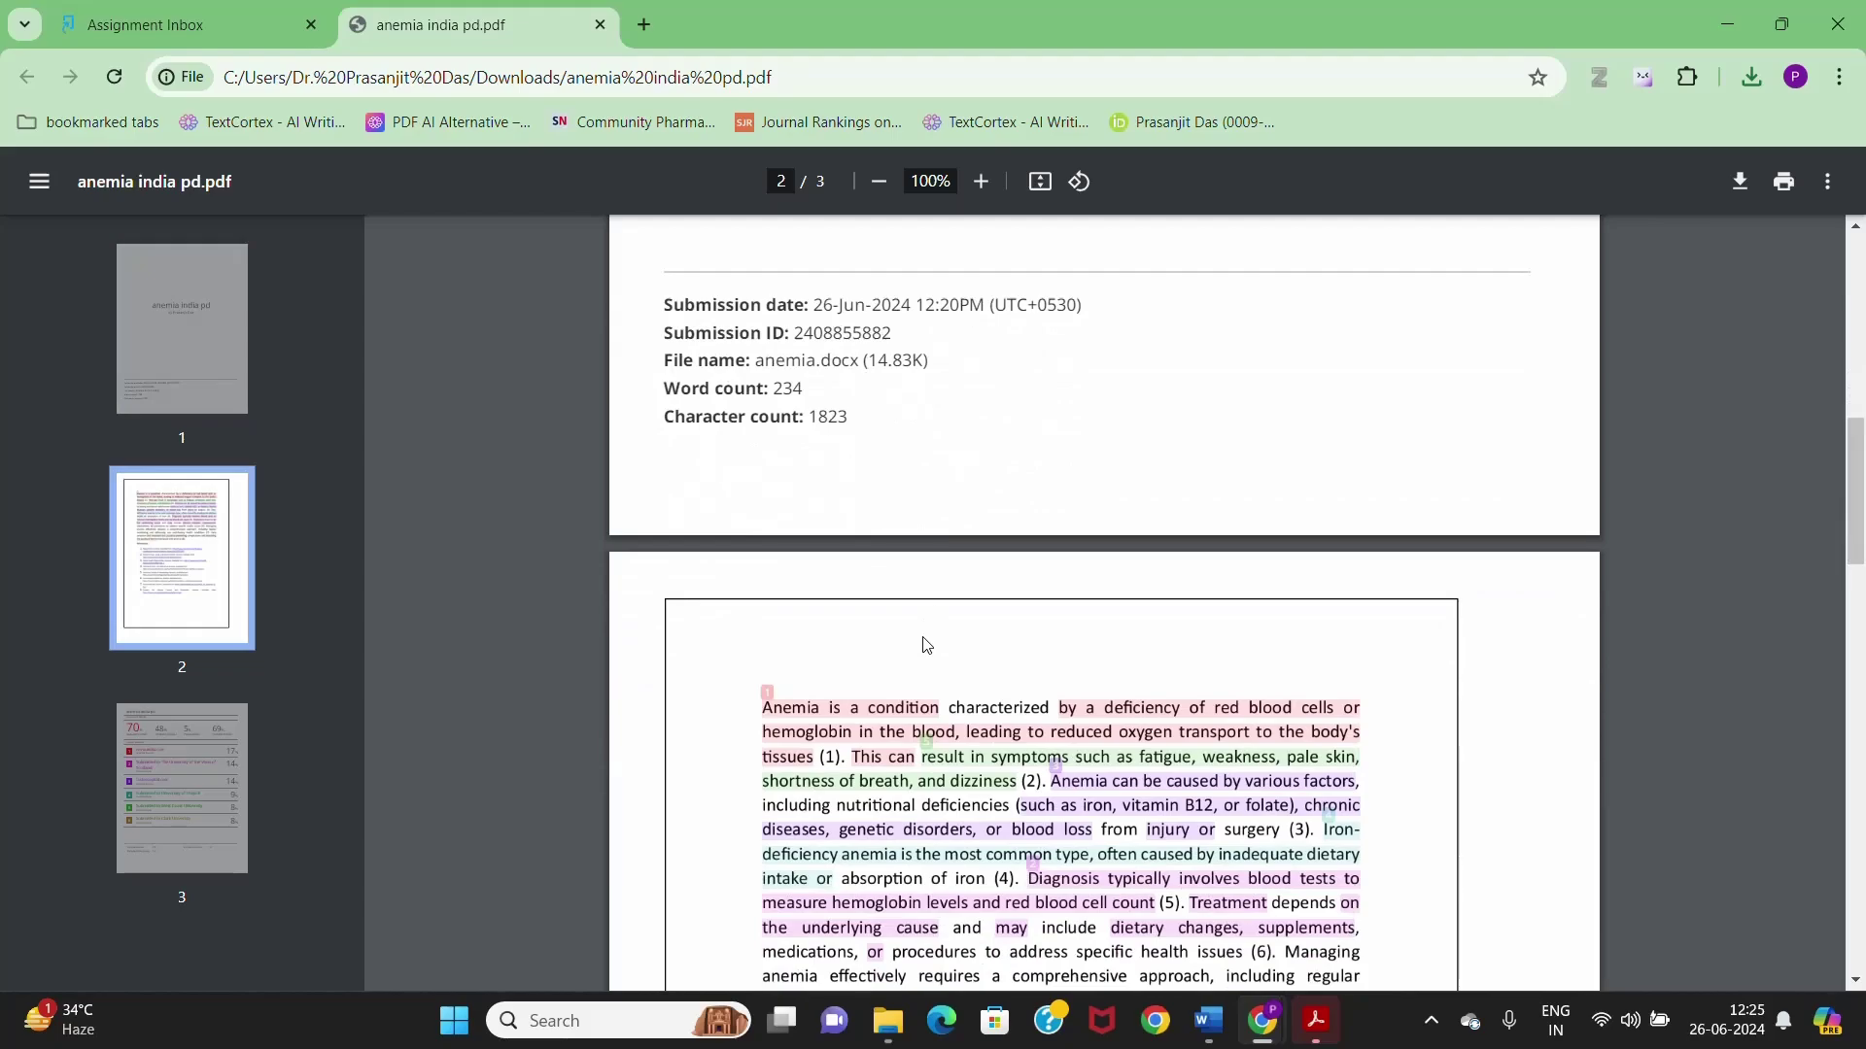
pyautogui.scroll(-2, 979, 632)
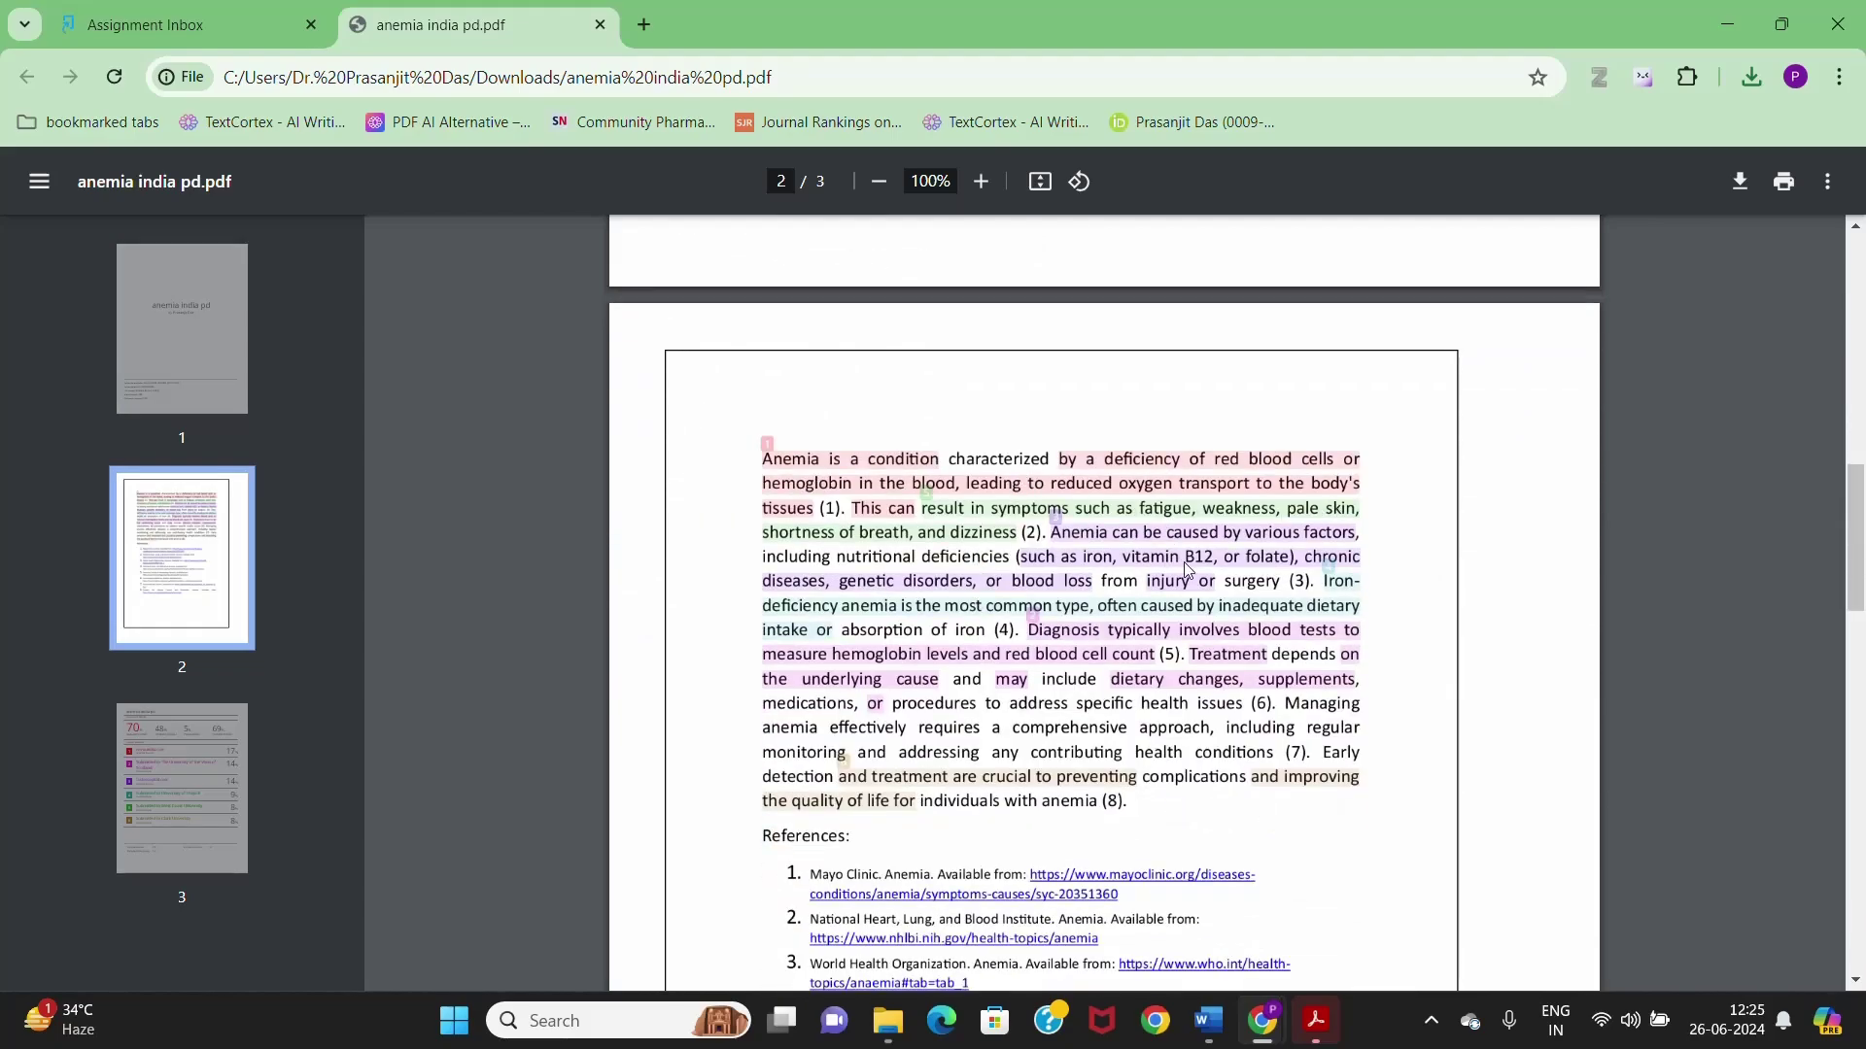
pyautogui.scroll(-5, 1134, 540)
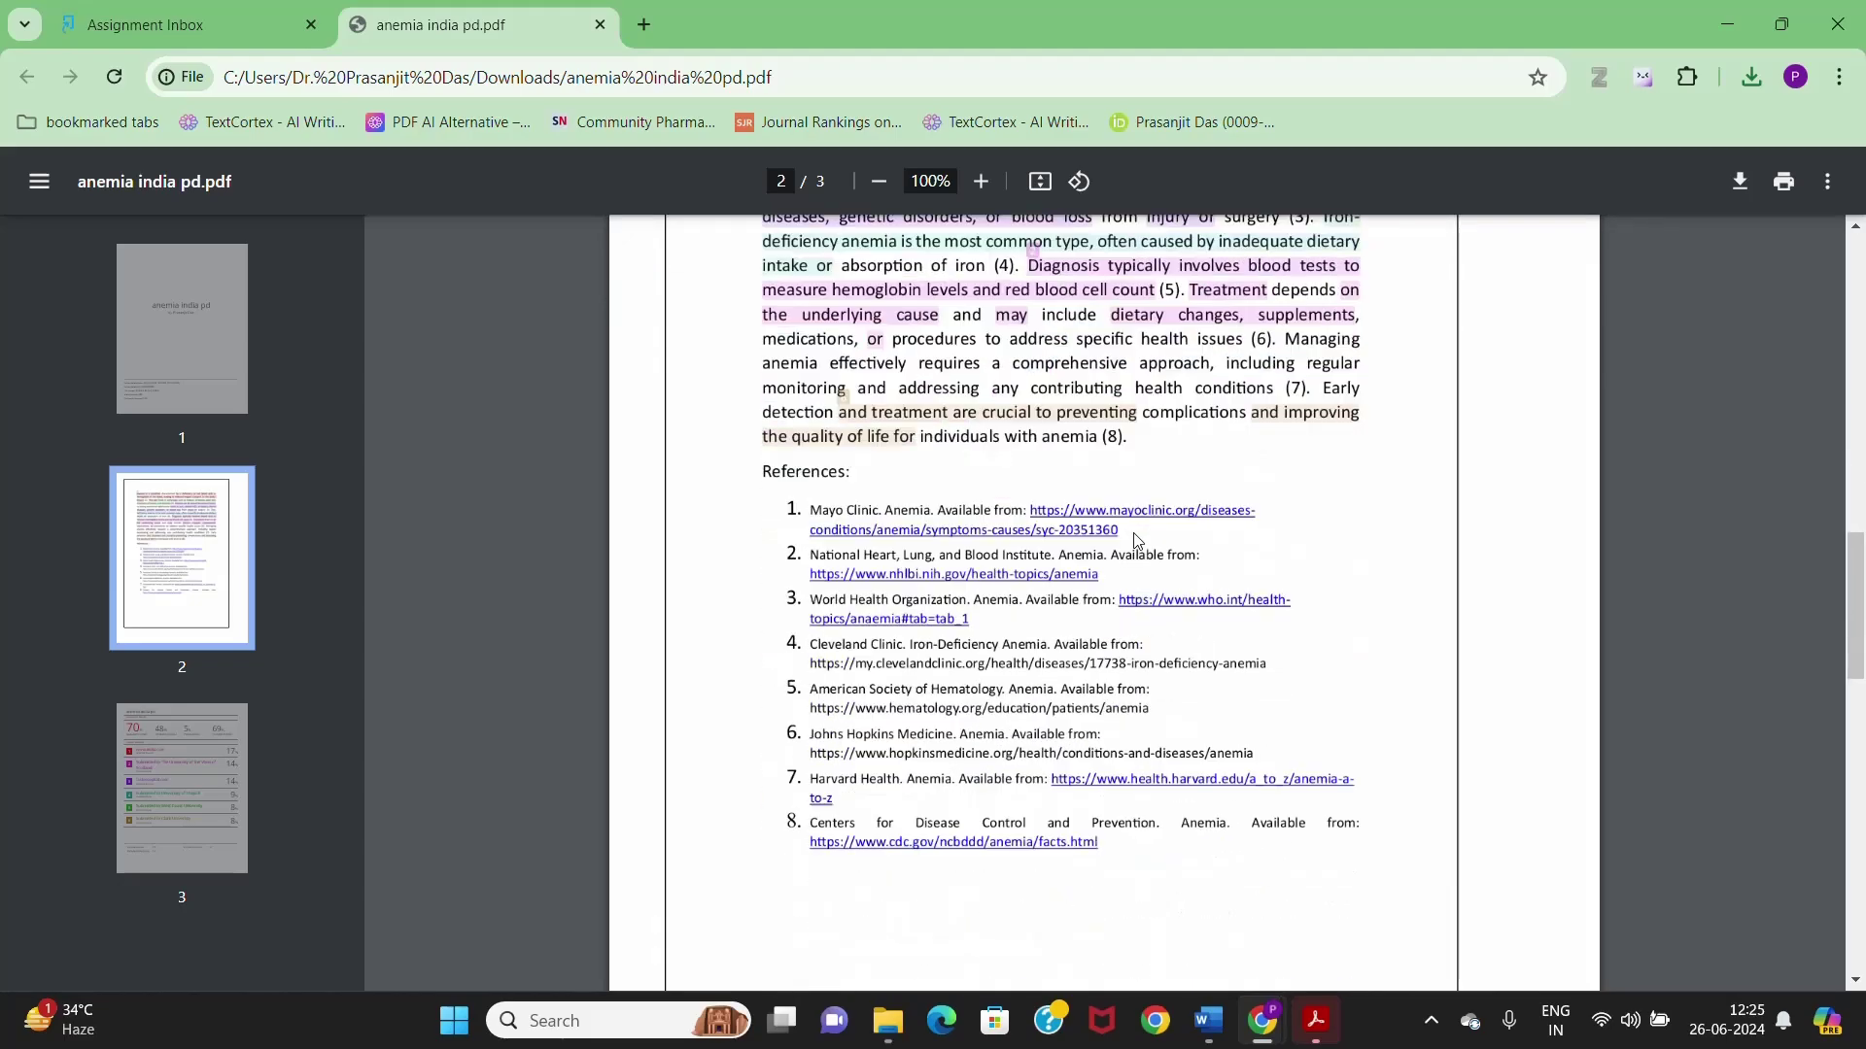
pyautogui.scroll(-5, 1134, 540)
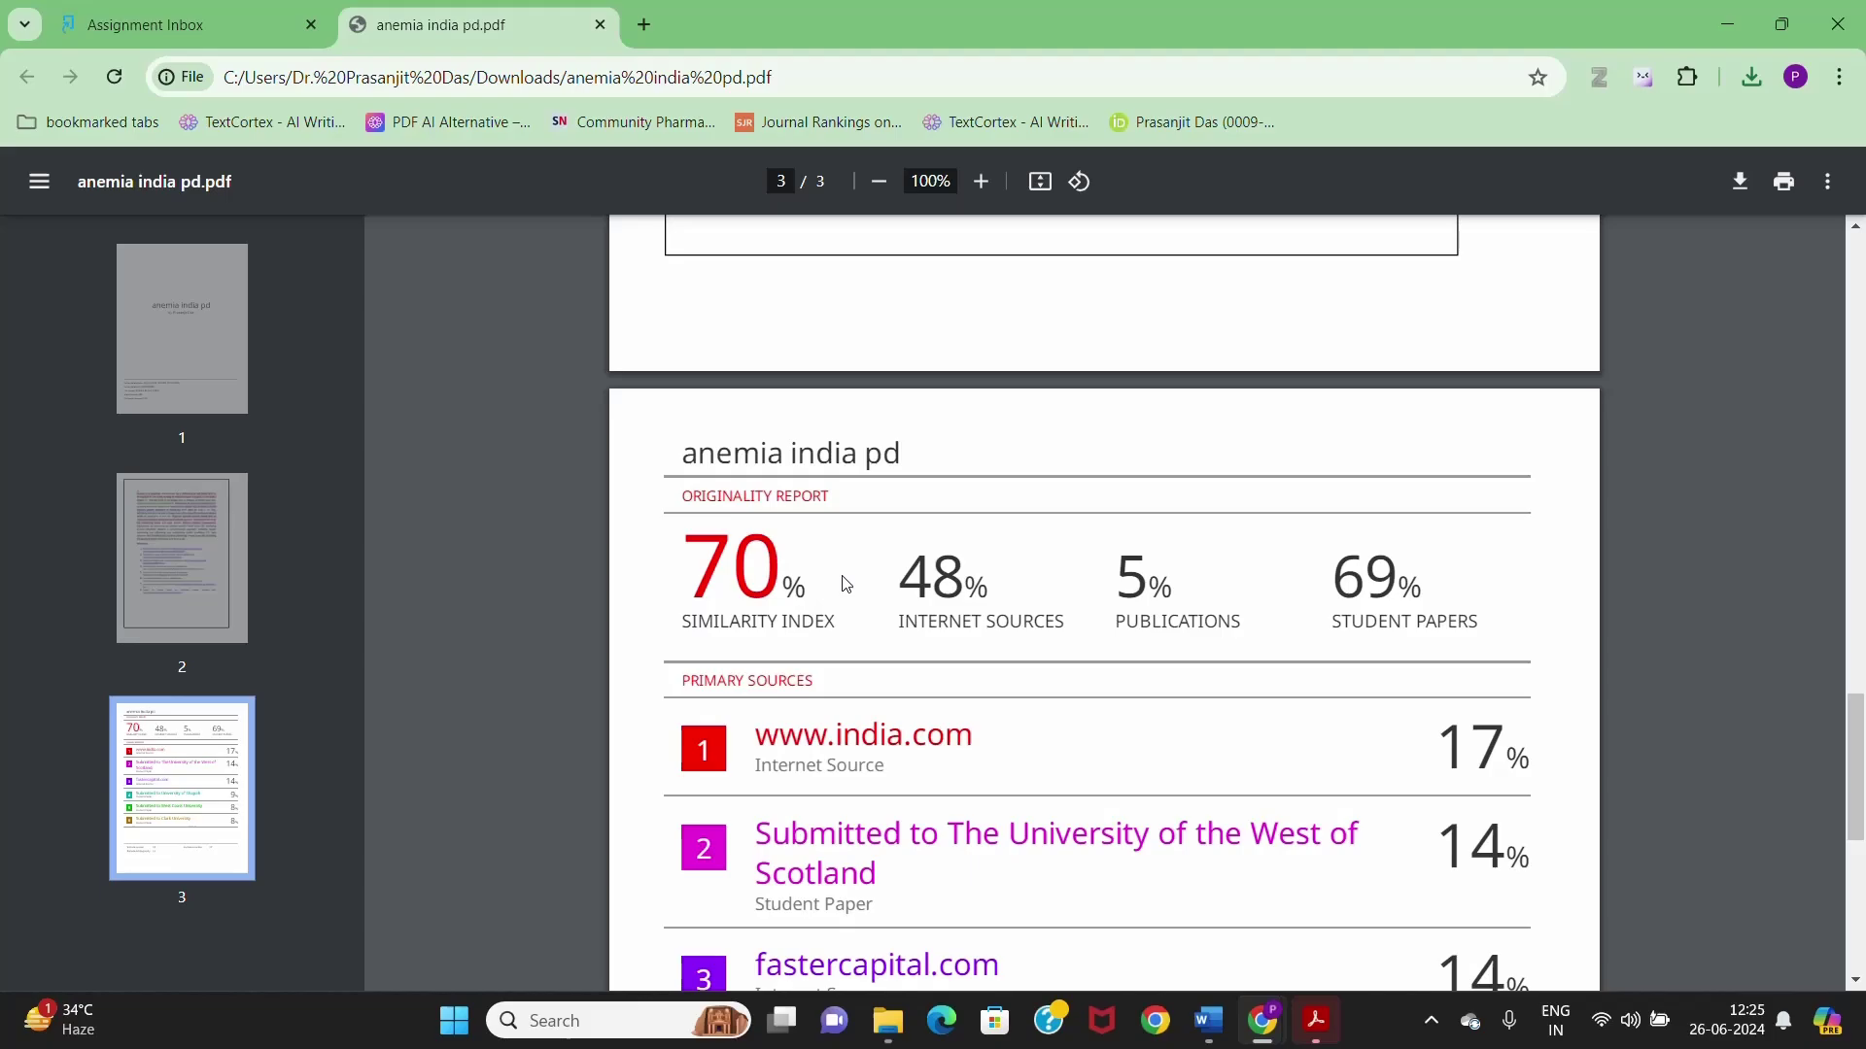
pyautogui.scroll(-2, 841, 636)
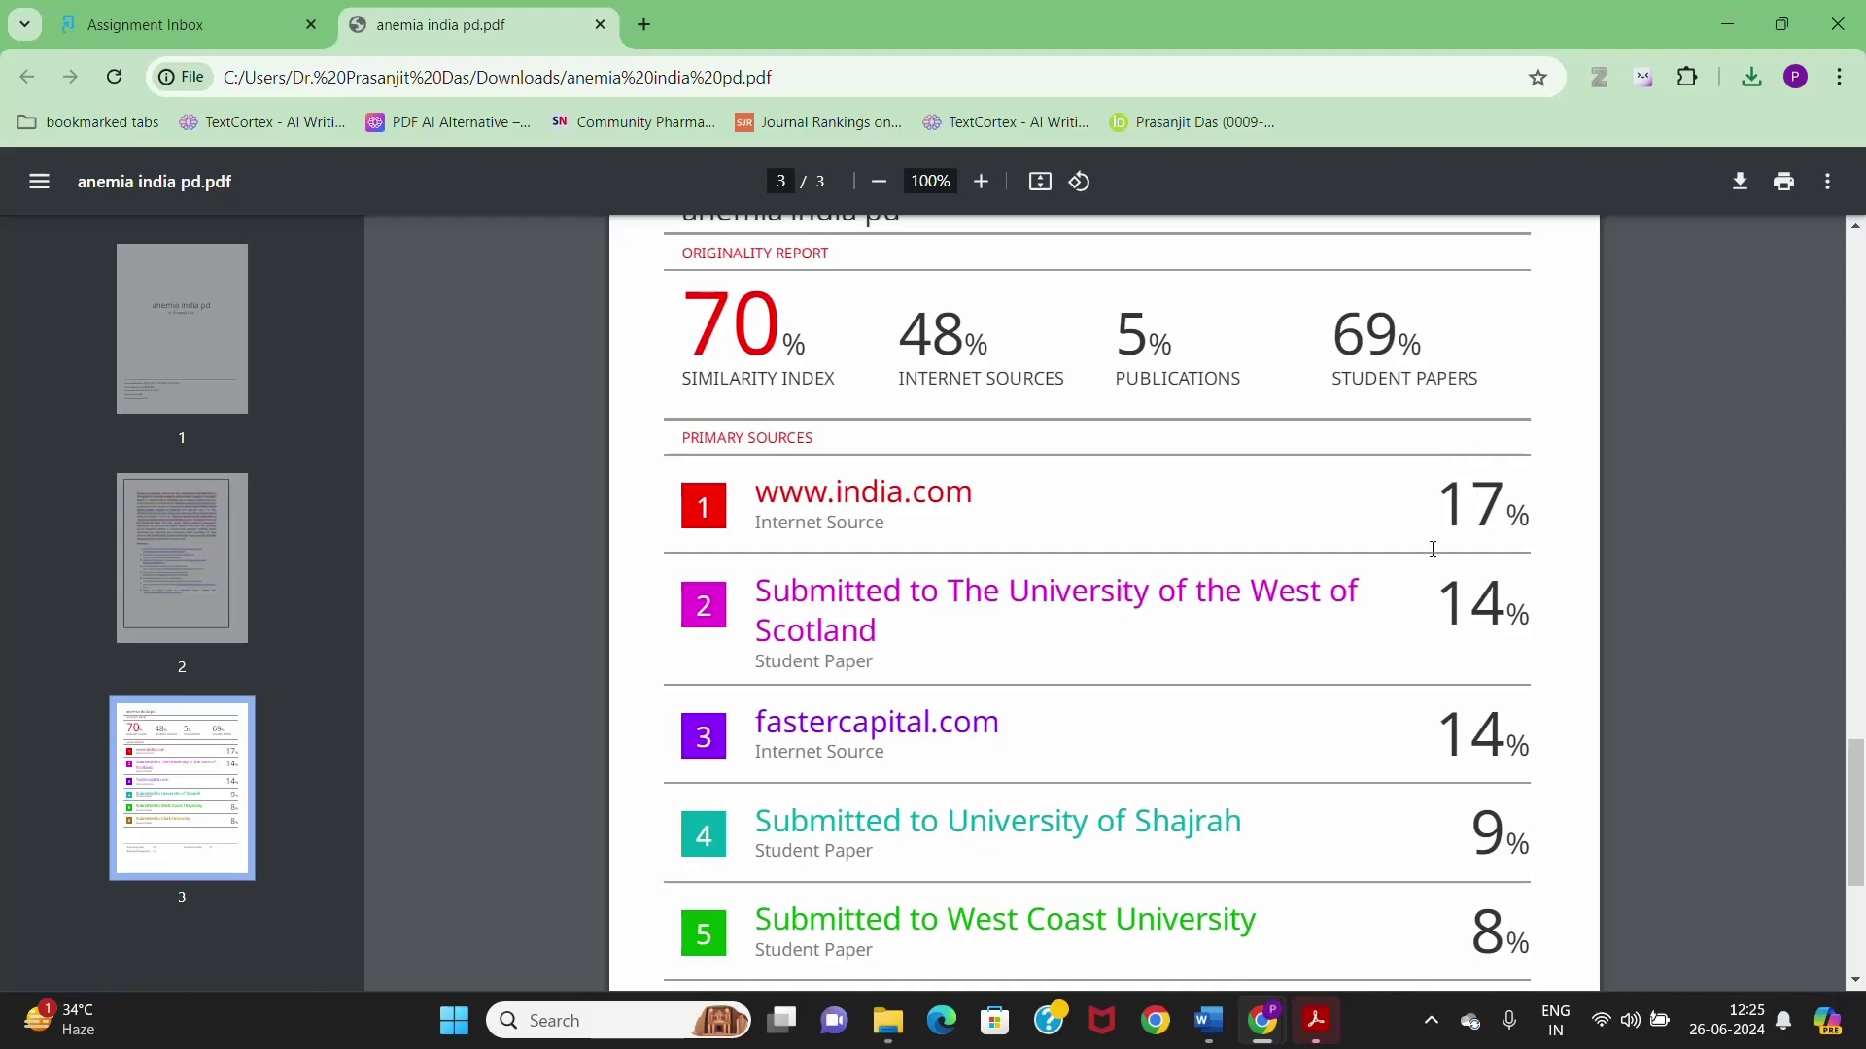
pyautogui.scroll(-2, 1033, 605)
pyautogui.scroll(-2, 1033, 605)
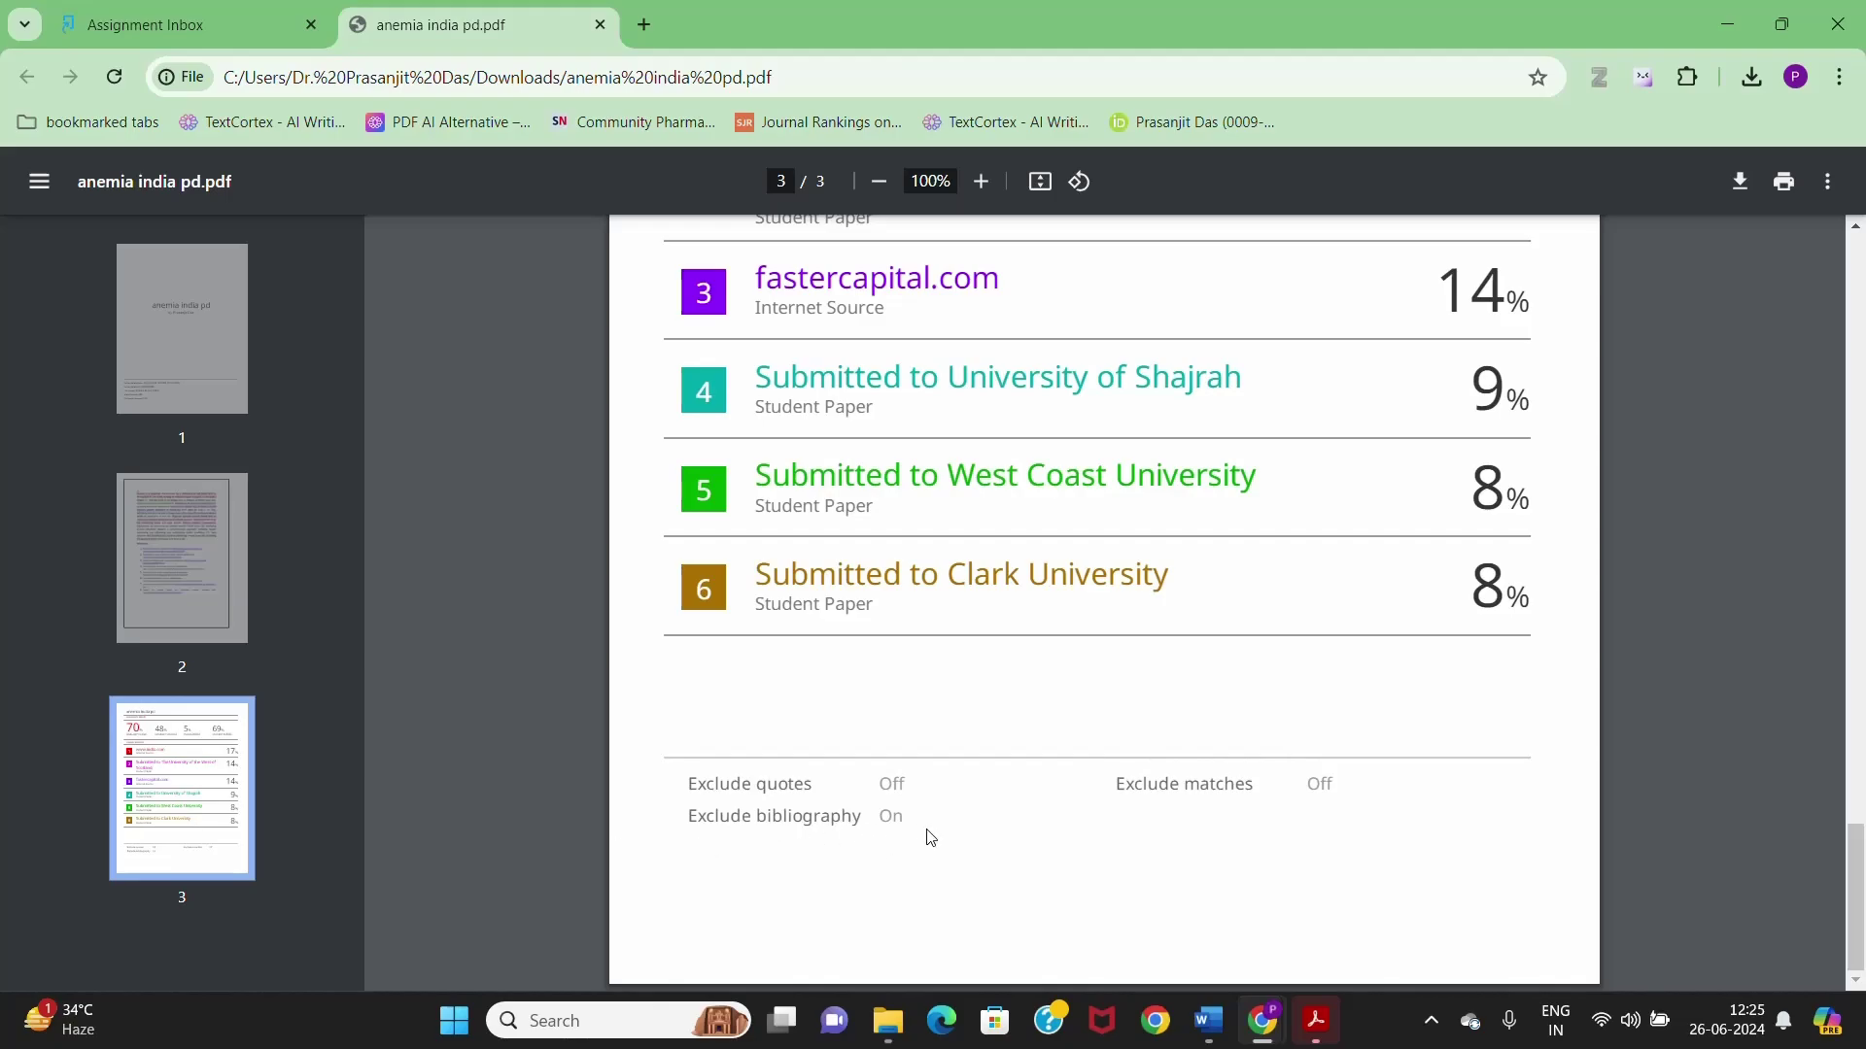
pyautogui.scroll(10, 932, 834)
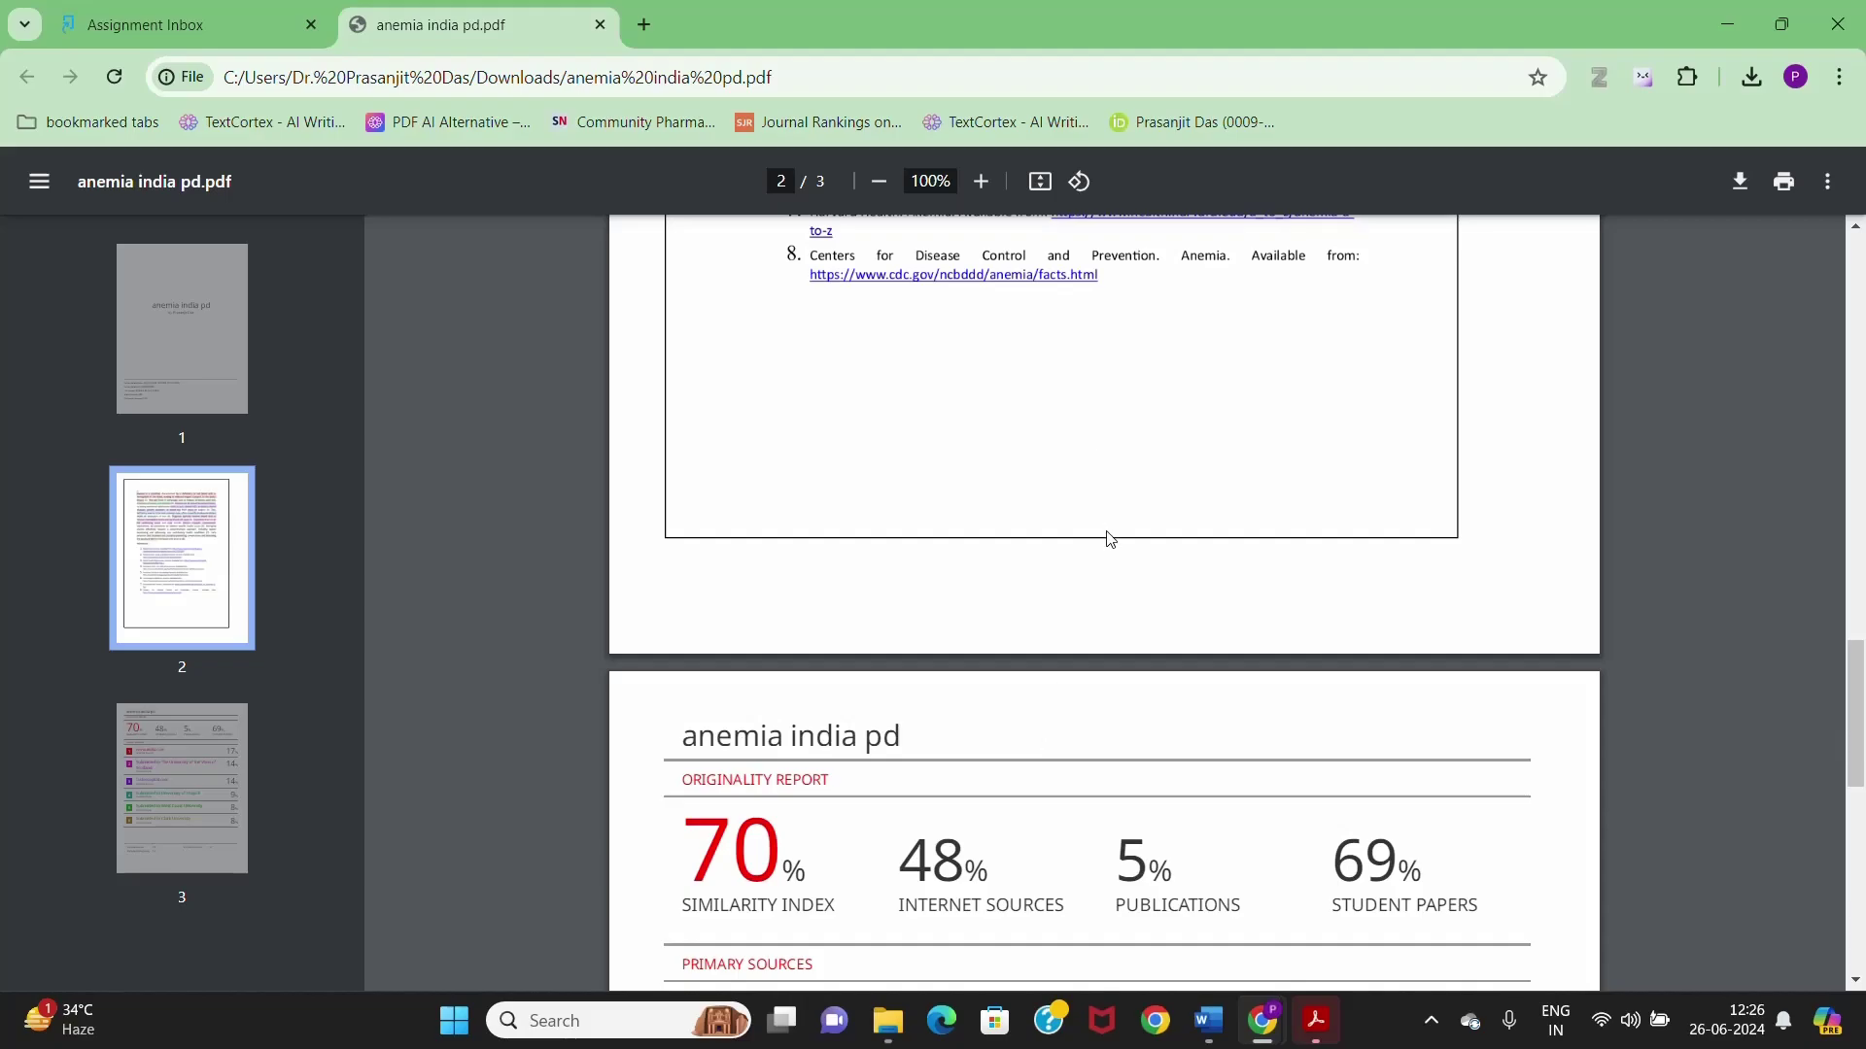
pyautogui.scroll(20, 1108, 540)
pyautogui.scroll(-12, 1111, 541)
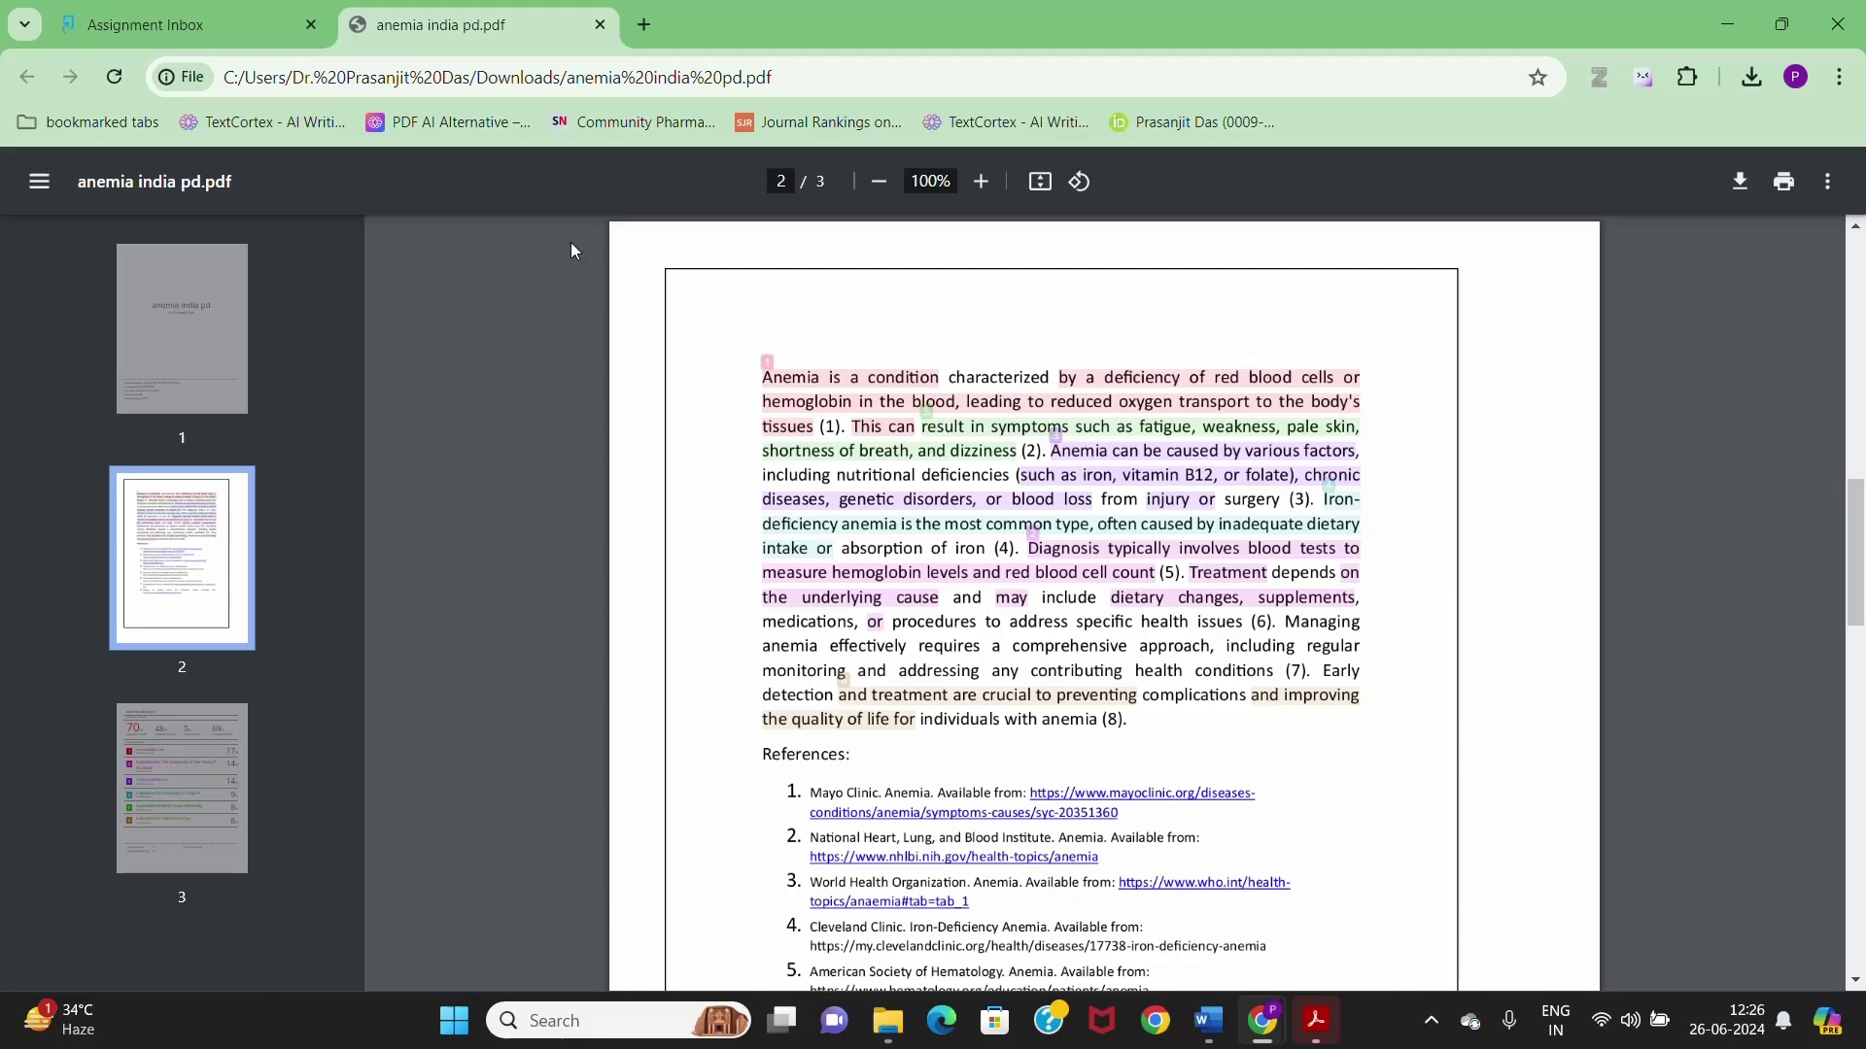
# - Delete the anemia project class from the Turnitin homepage, then open a new browser tab
pyautogui.click(153, 39)
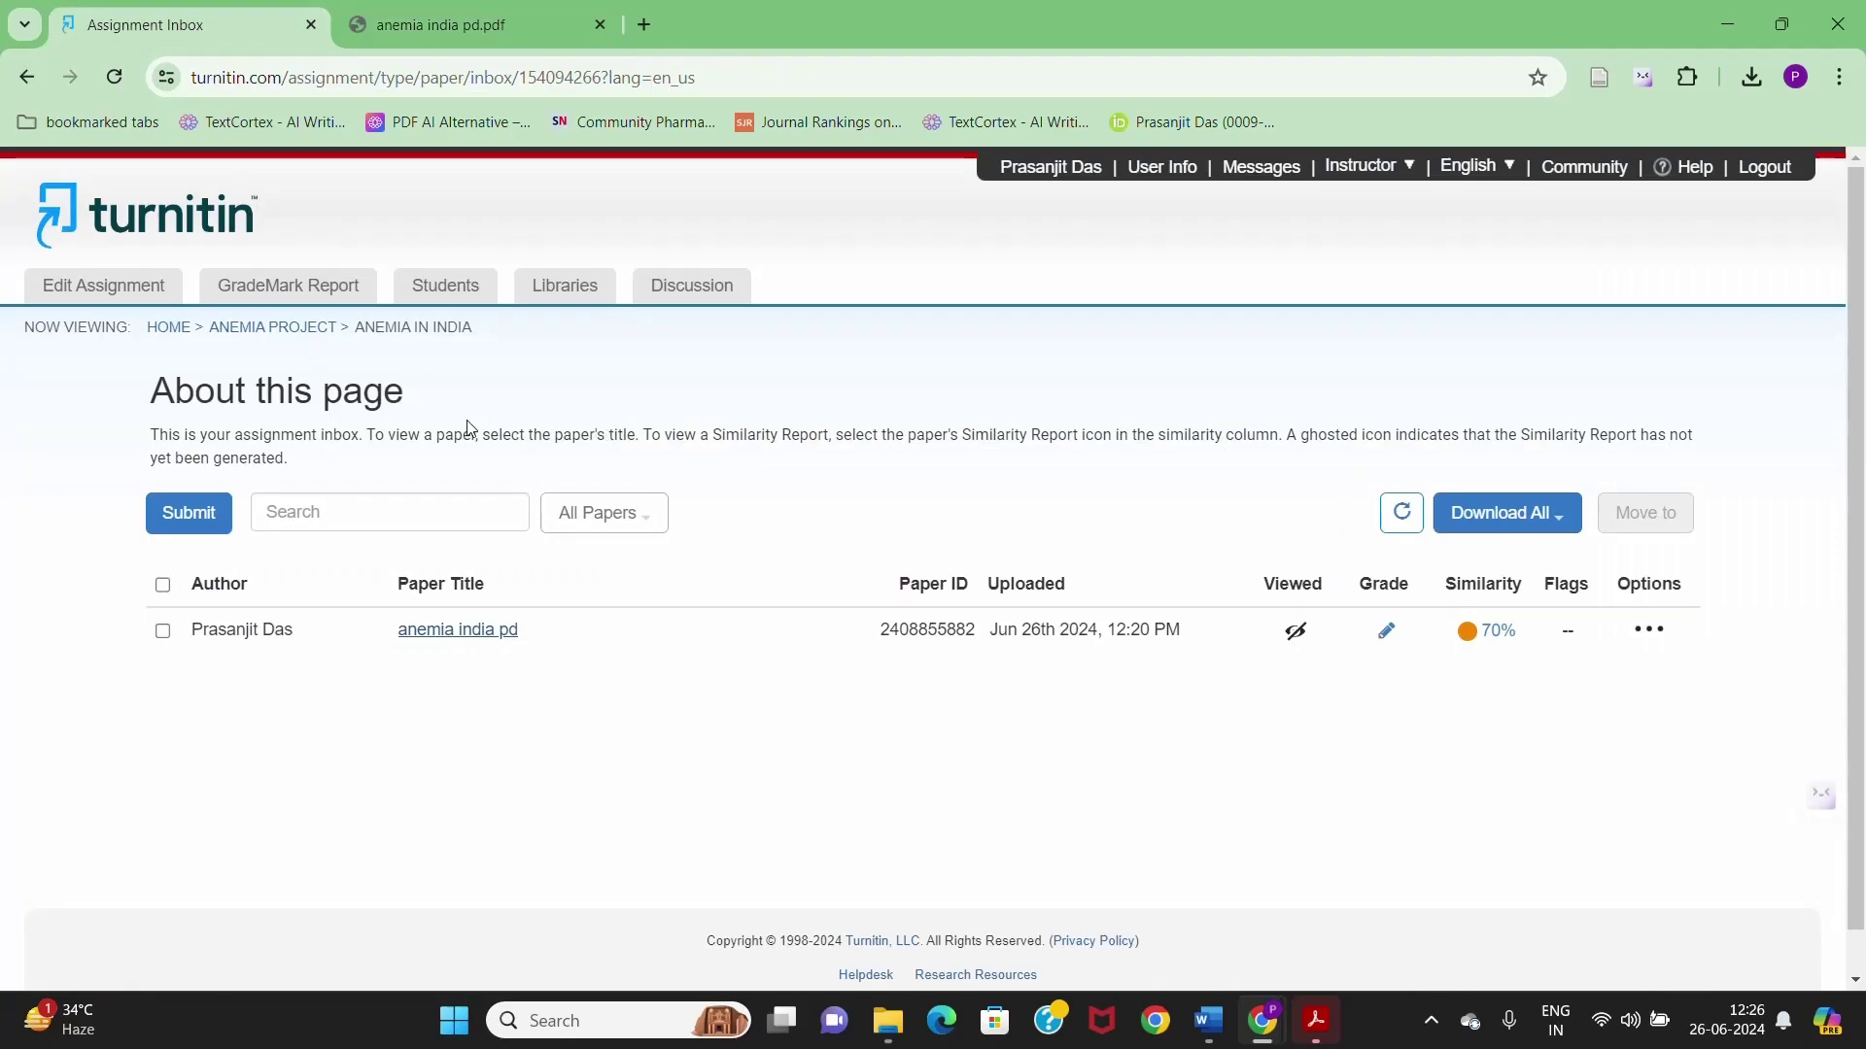
pyautogui.click(168, 330)
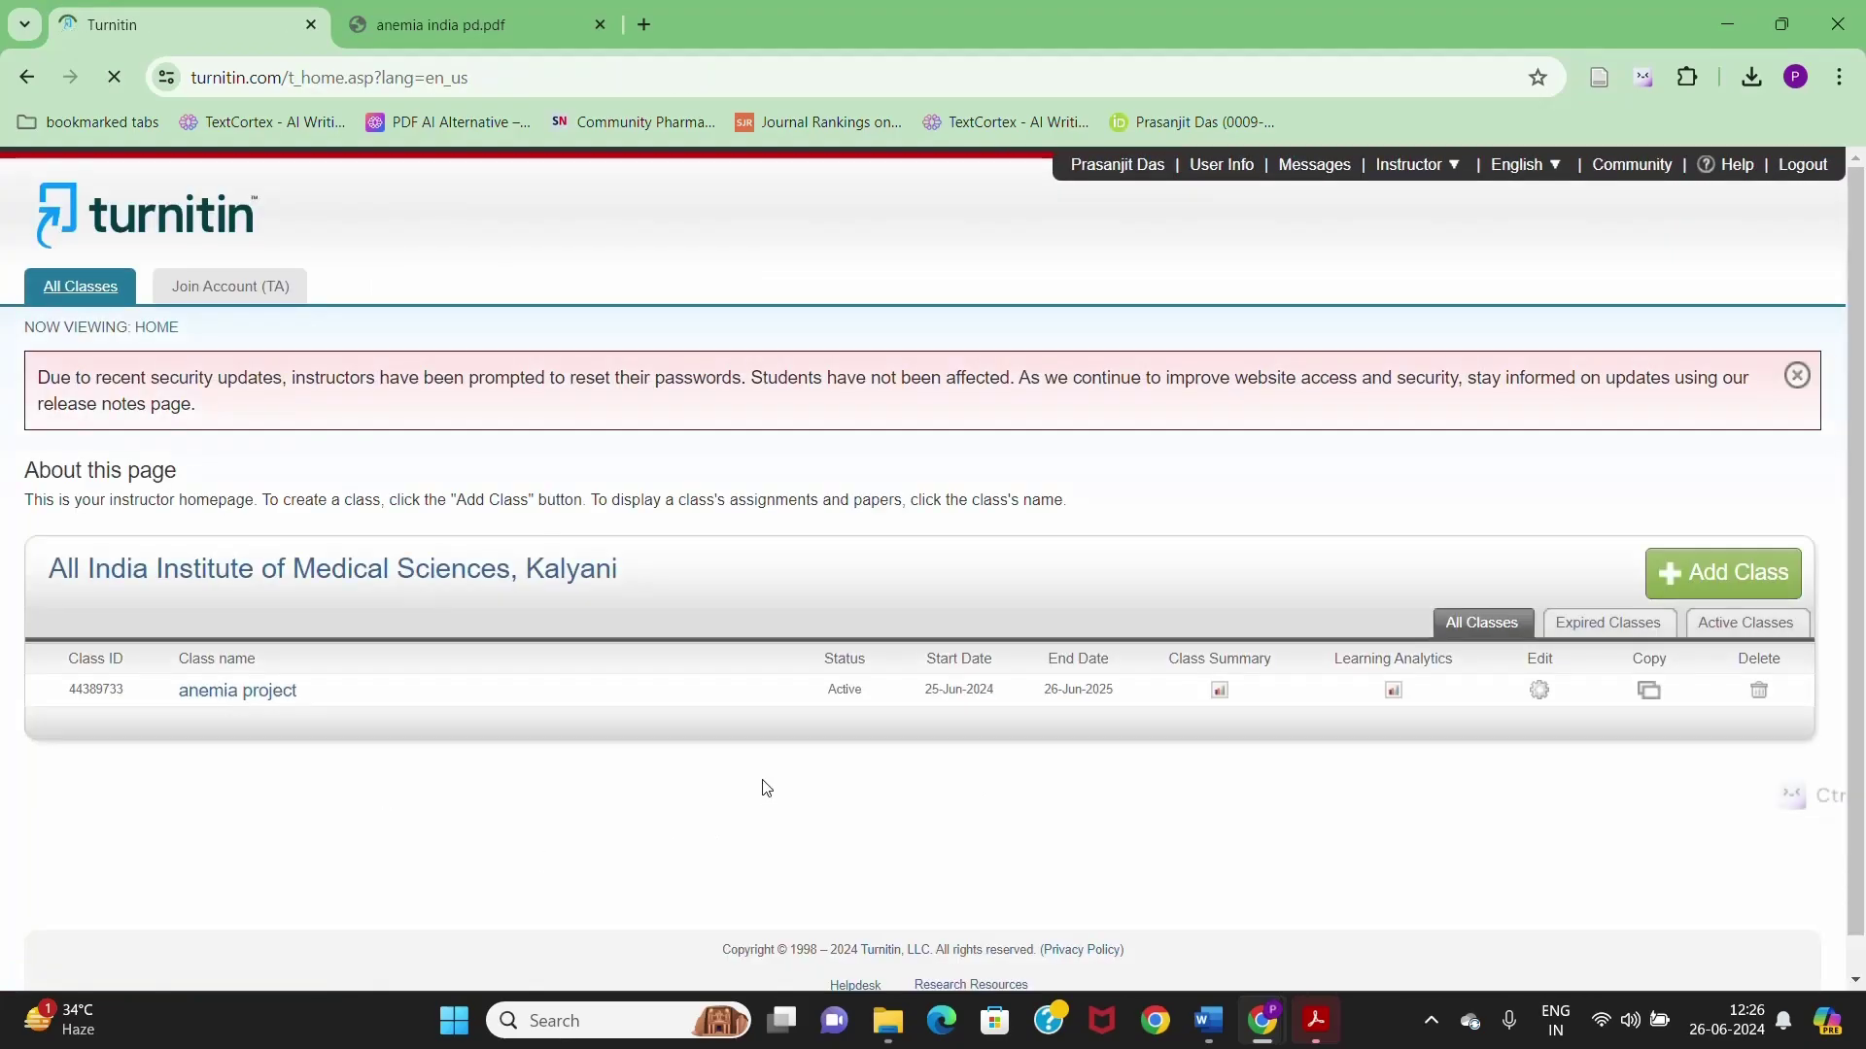
pyautogui.click(1759, 691)
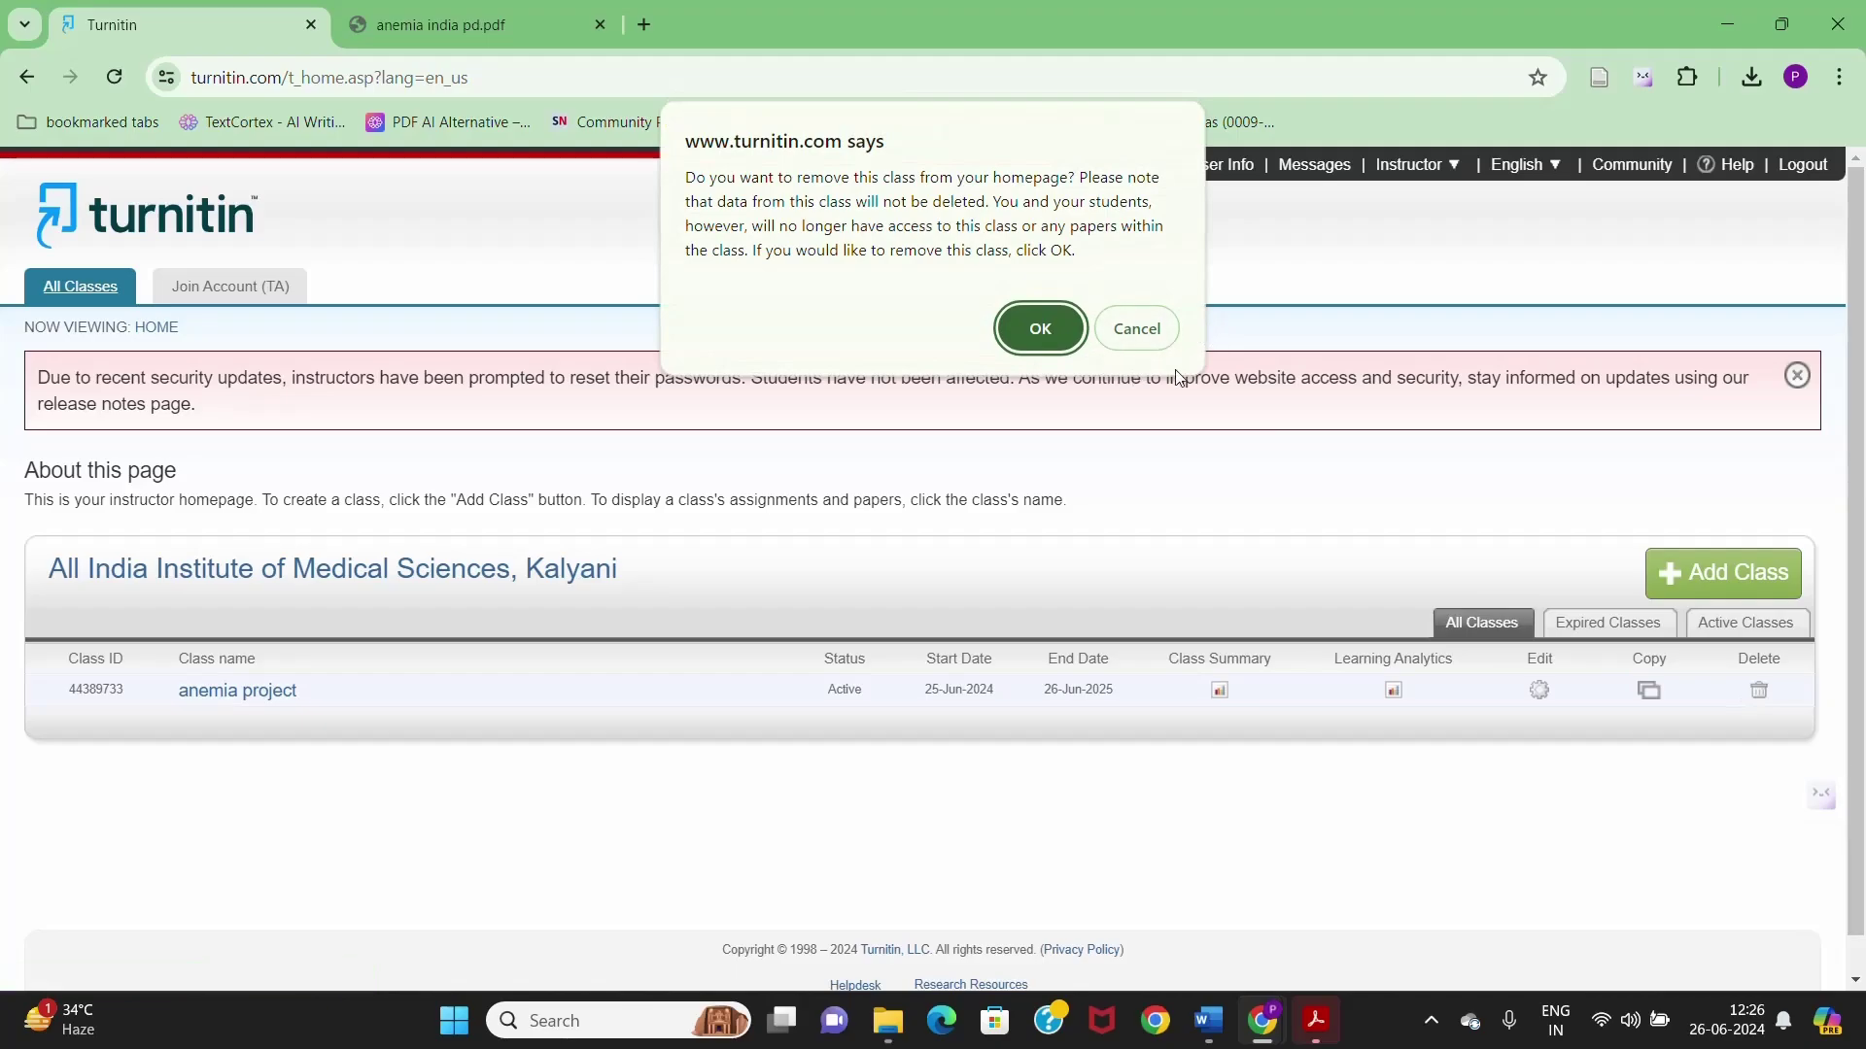
pyautogui.click(1041, 329)
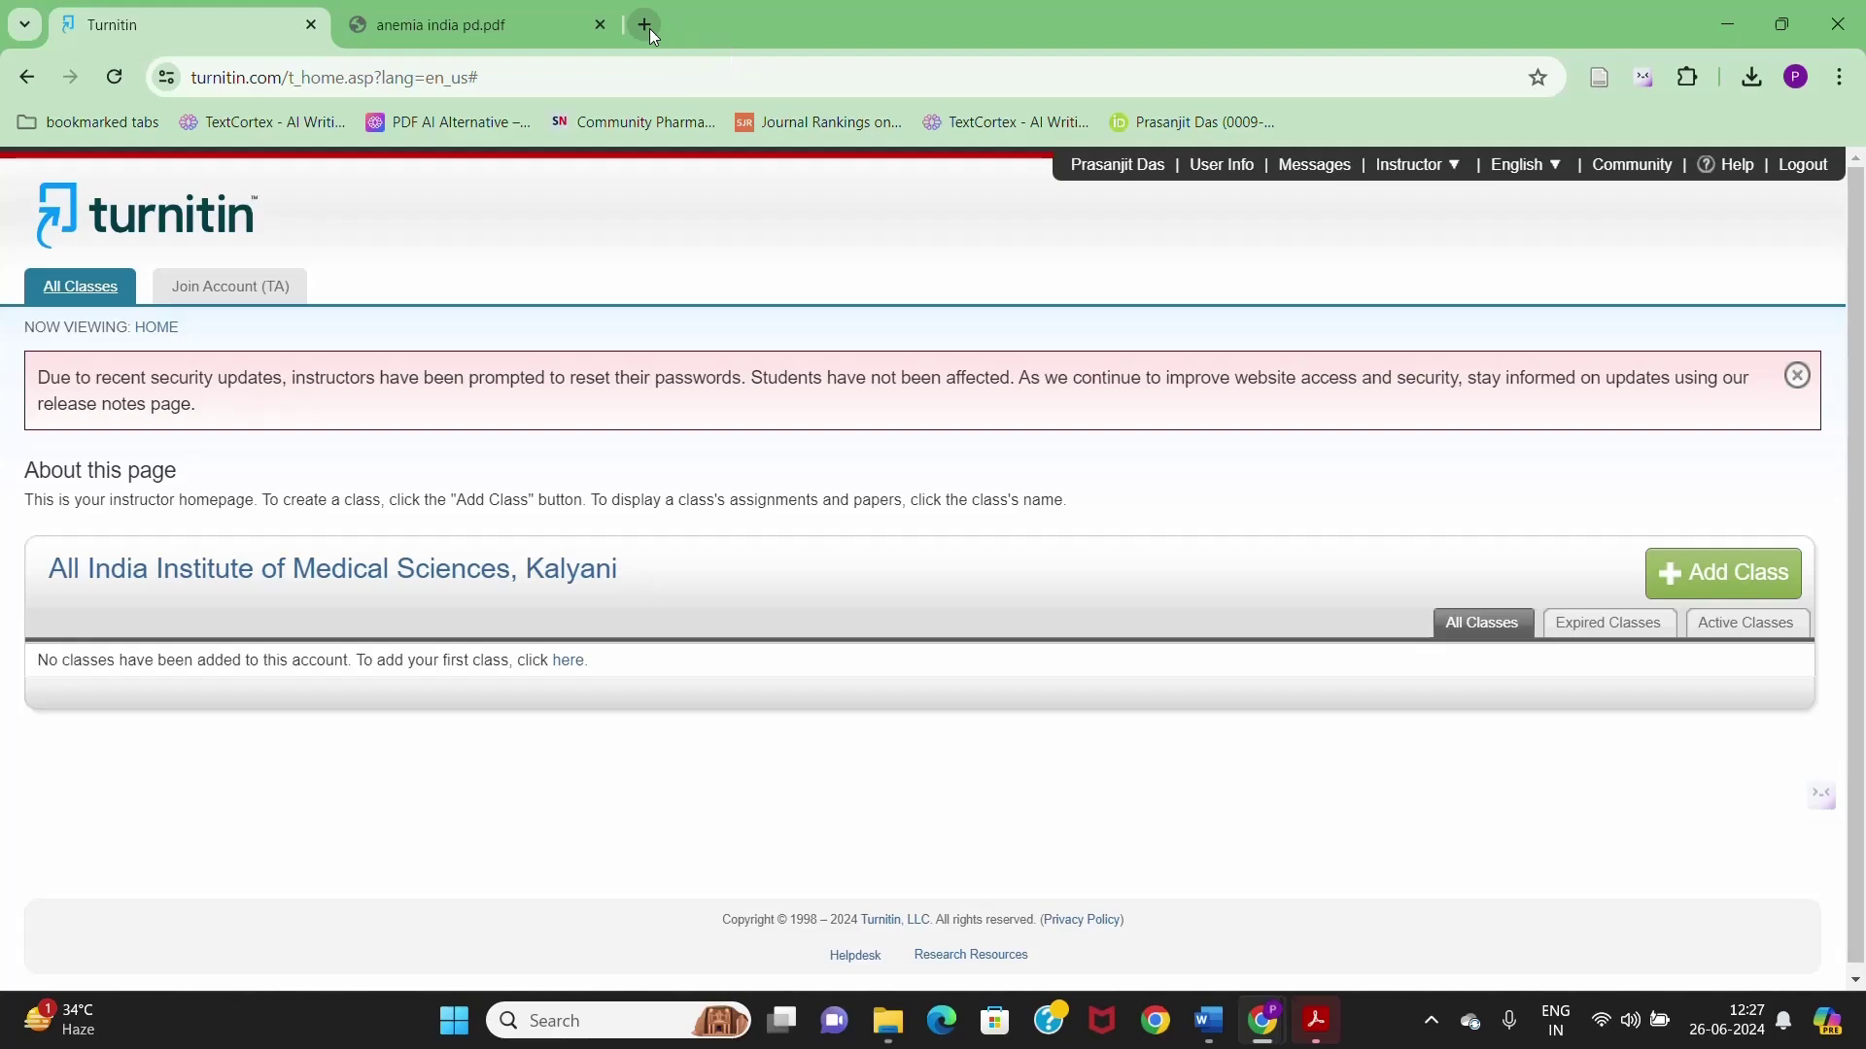
pyautogui.click(645, 24)
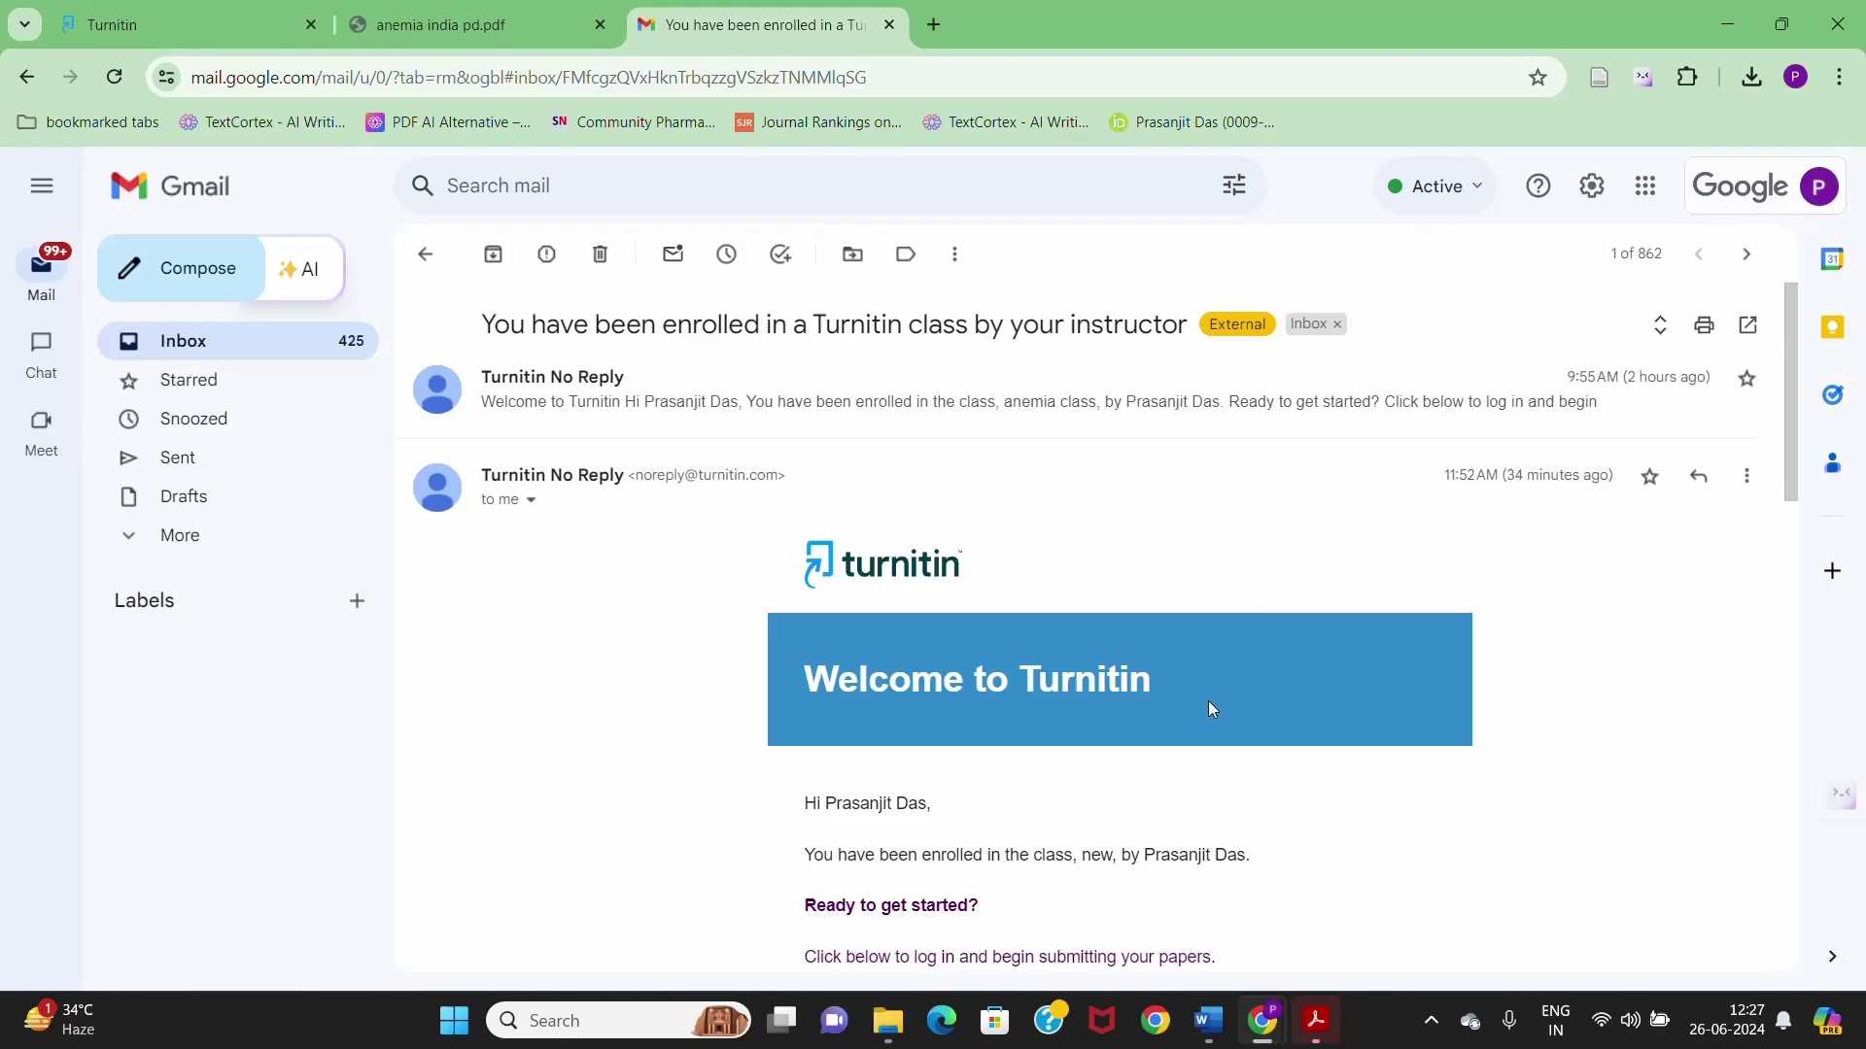
pyautogui.scroll(-1, 641, 571)
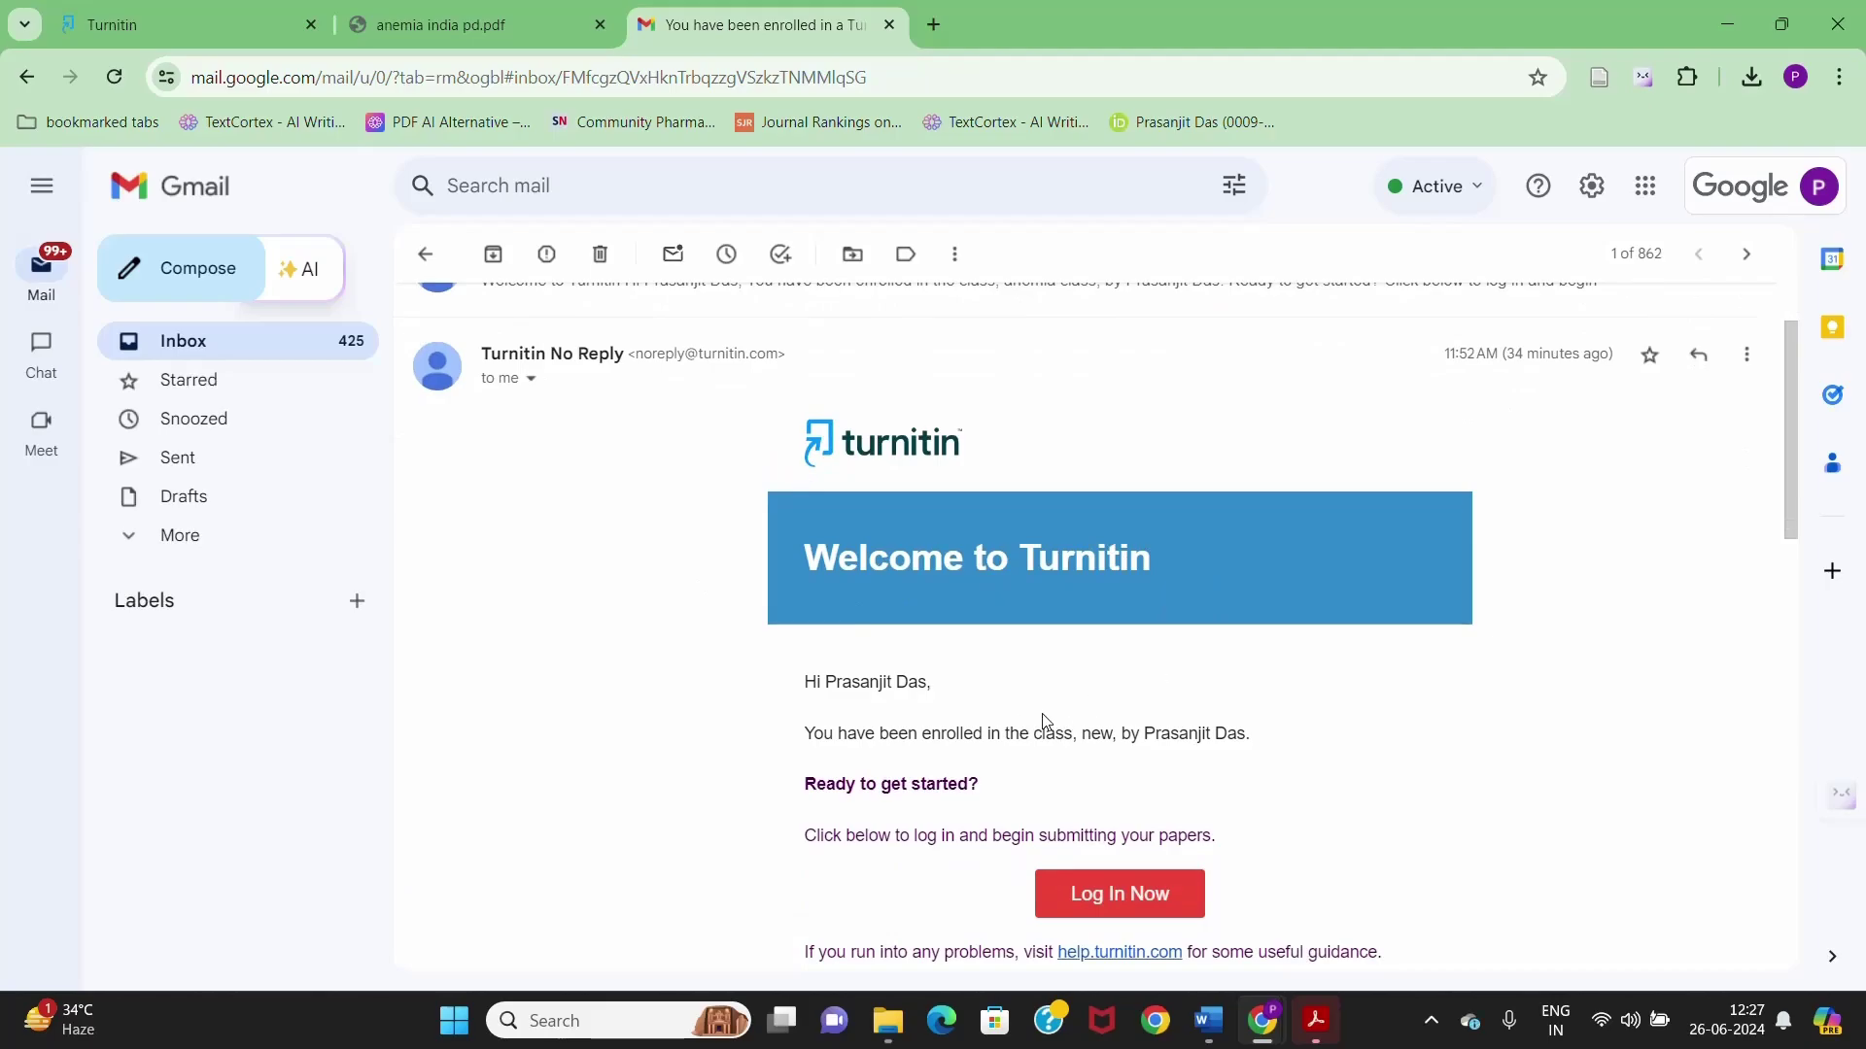
pyautogui.scroll(-2, 928, 753)
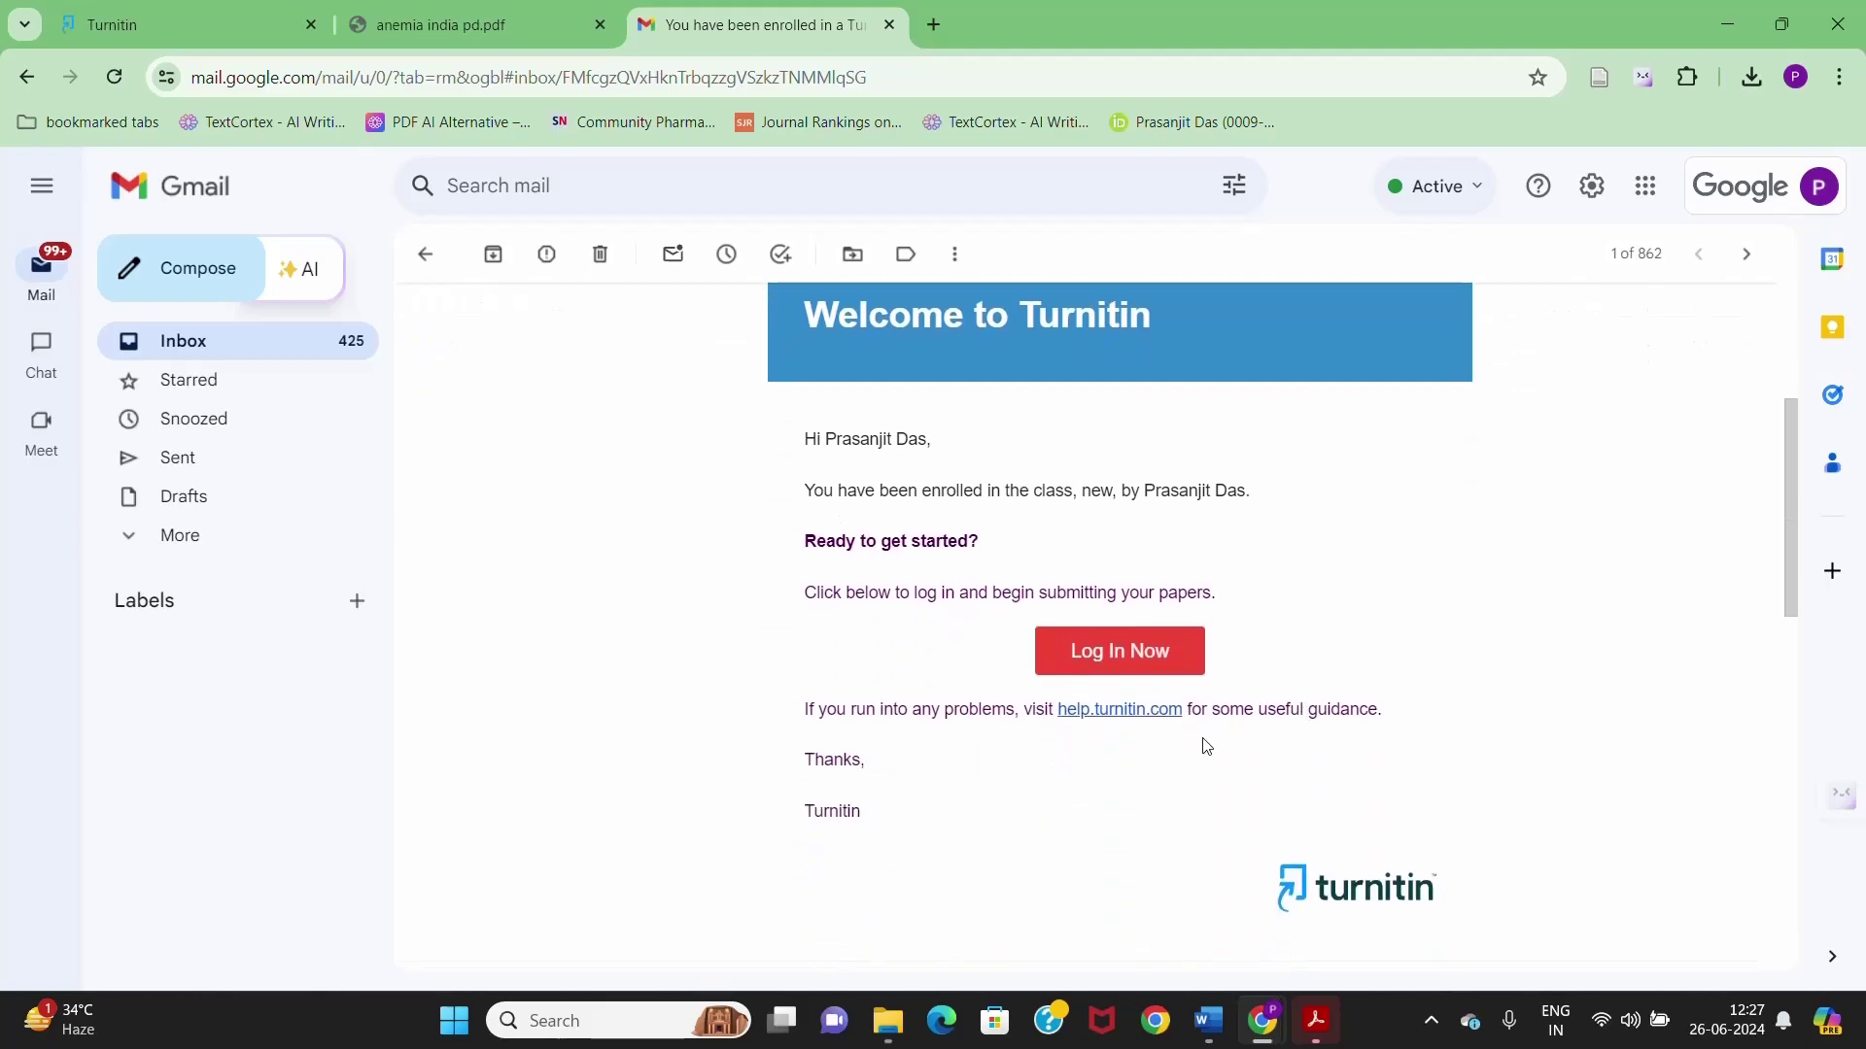